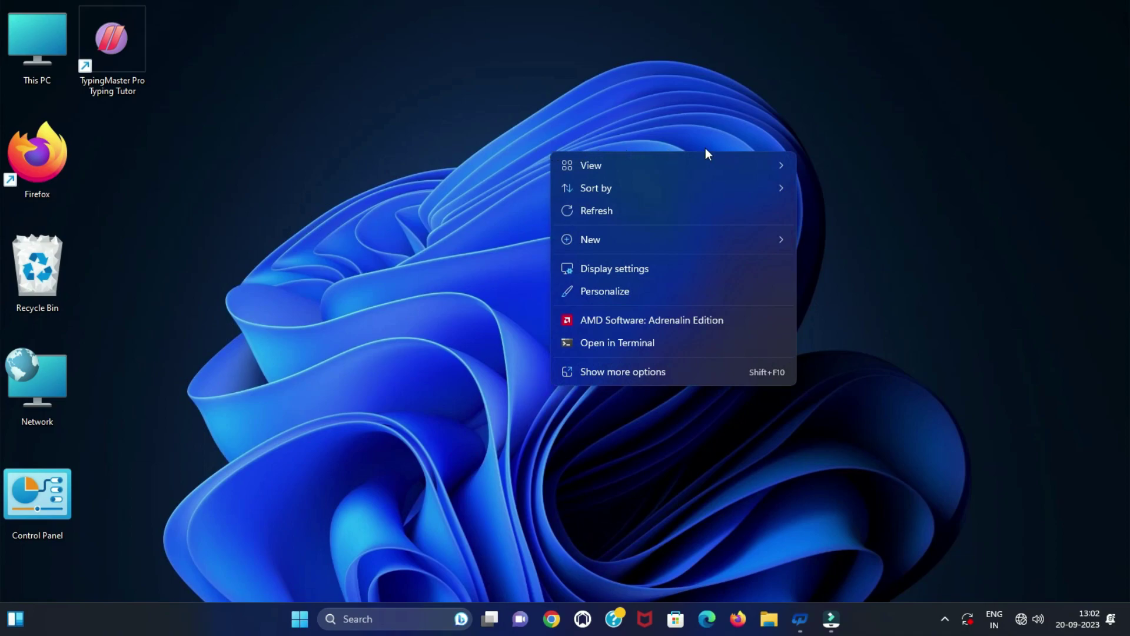
- Switch the desktop icons to medium size, followed by small size
mouse_move(758, 161)
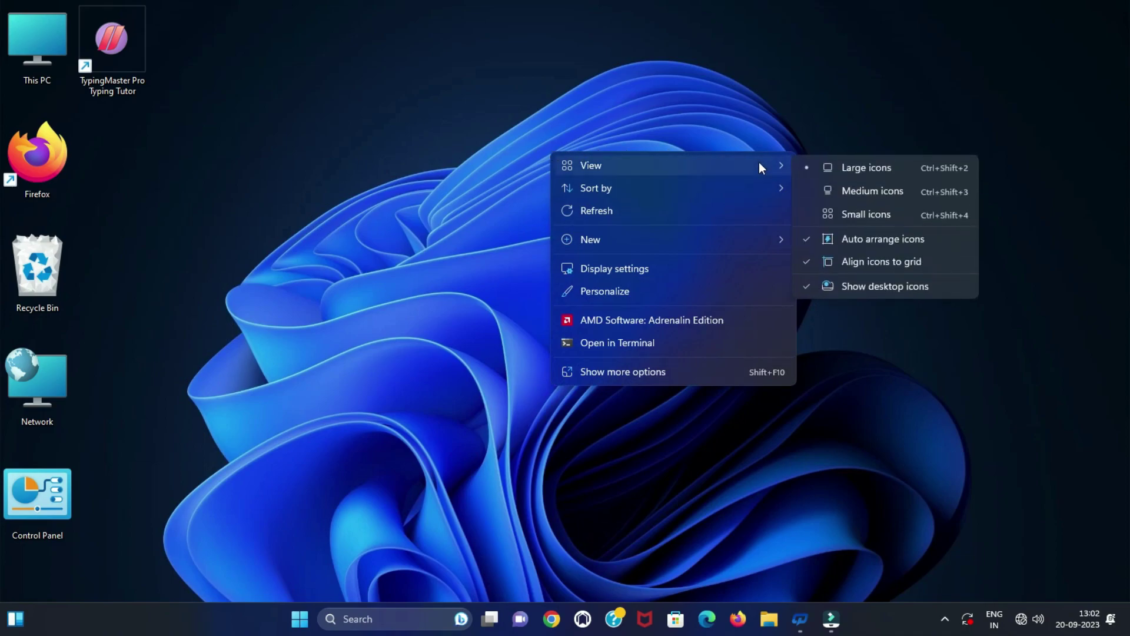
left_click(927, 193)
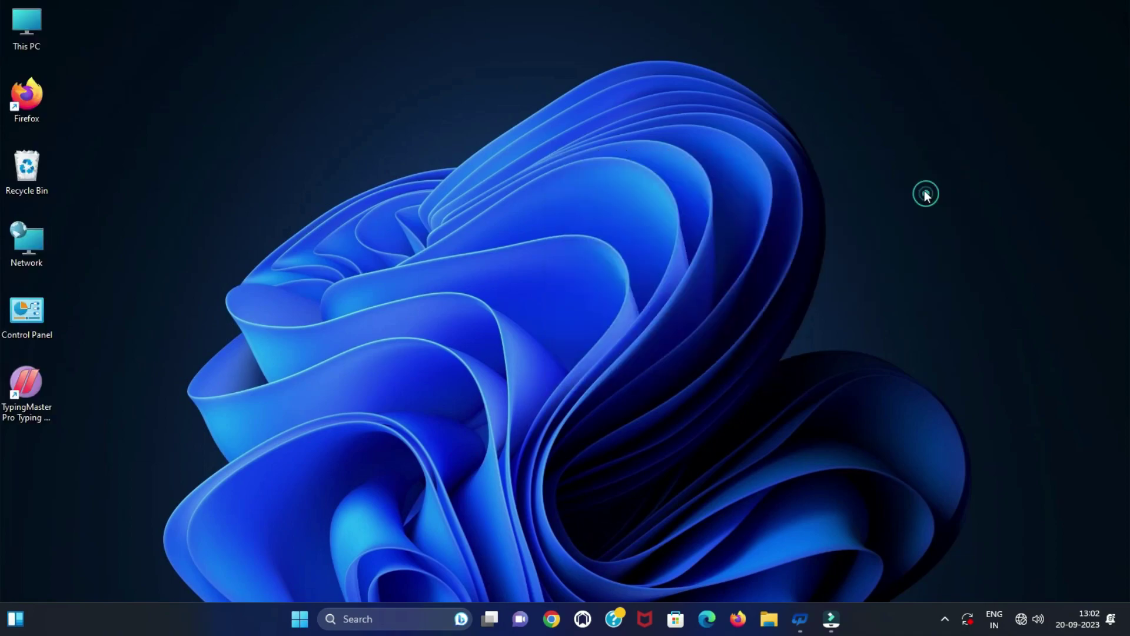
right_click(349, 143)
mouse_move(511, 155)
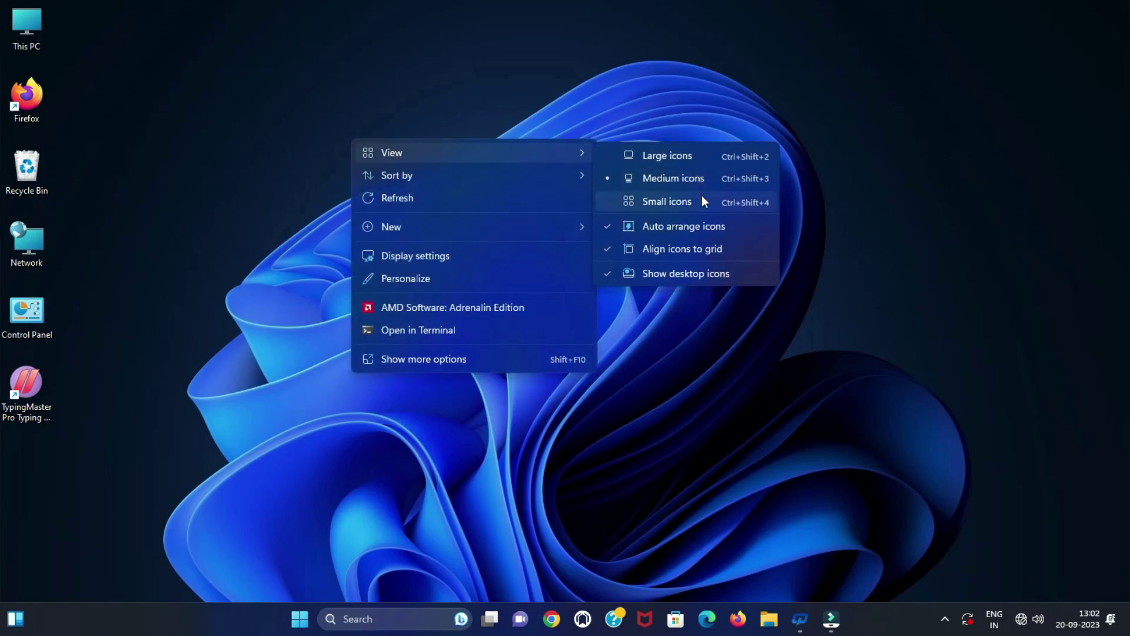
left_click(703, 202)
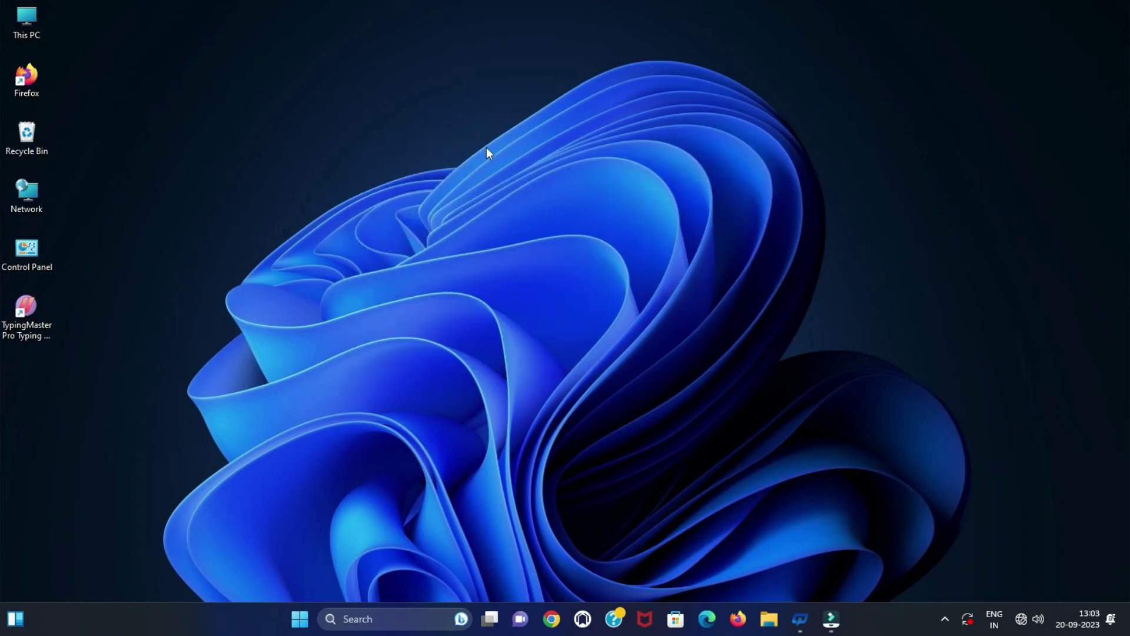
- Set the desktop icons to medium size
right_click(364, 105)
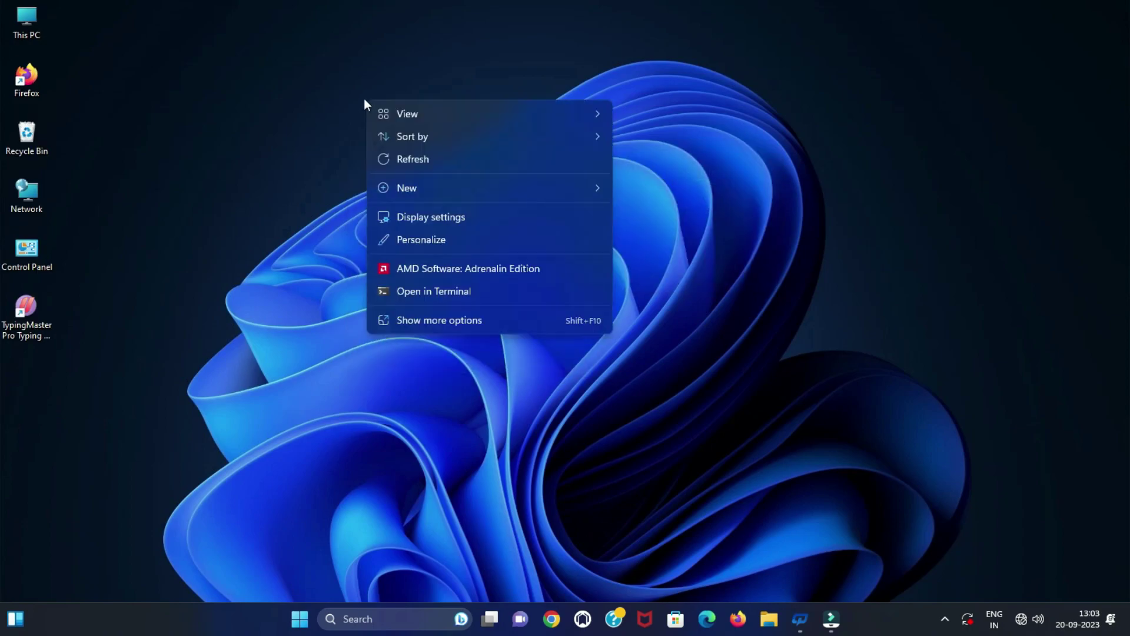
mouse_move(549, 115)
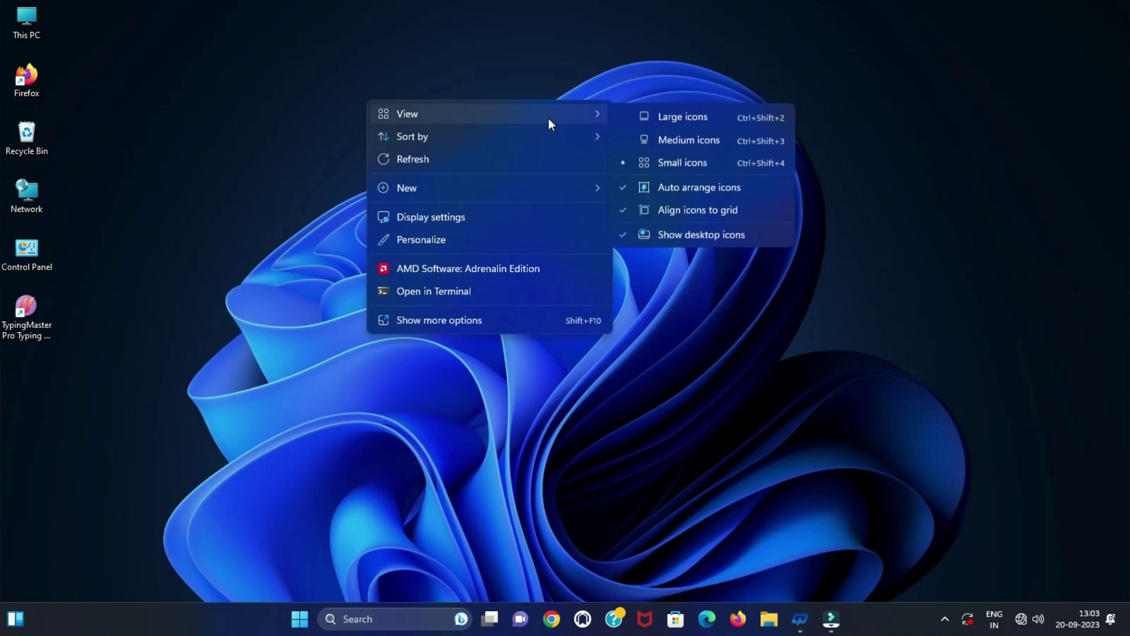
left_click(668, 139)
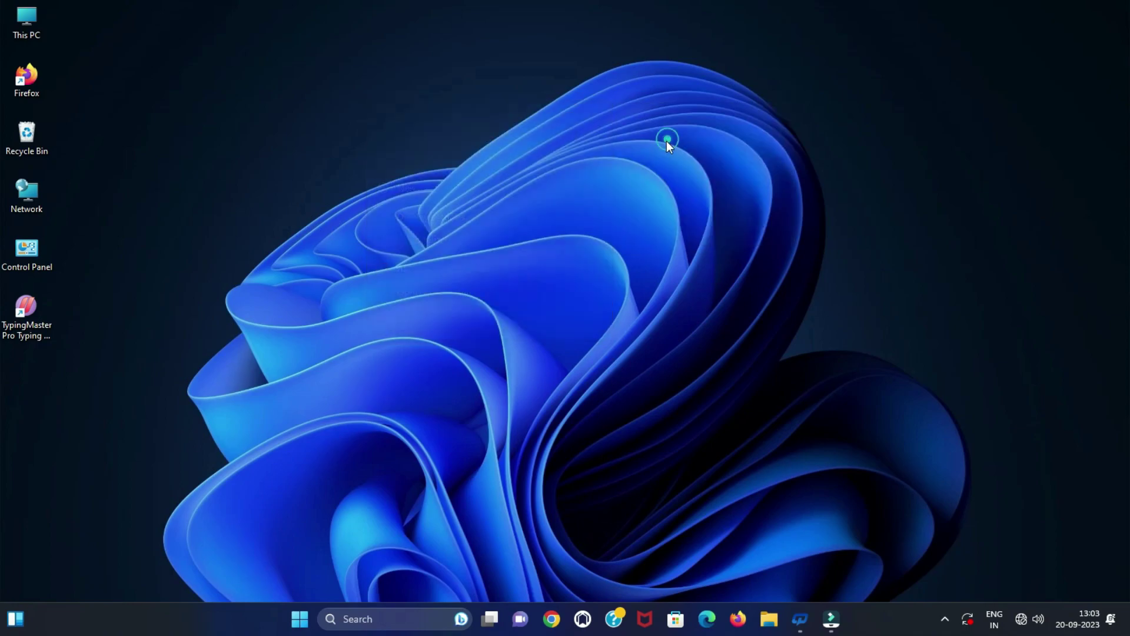
- Hide all the desktop icons and show them again
right_click(425, 101)
mouse_move(574, 115)
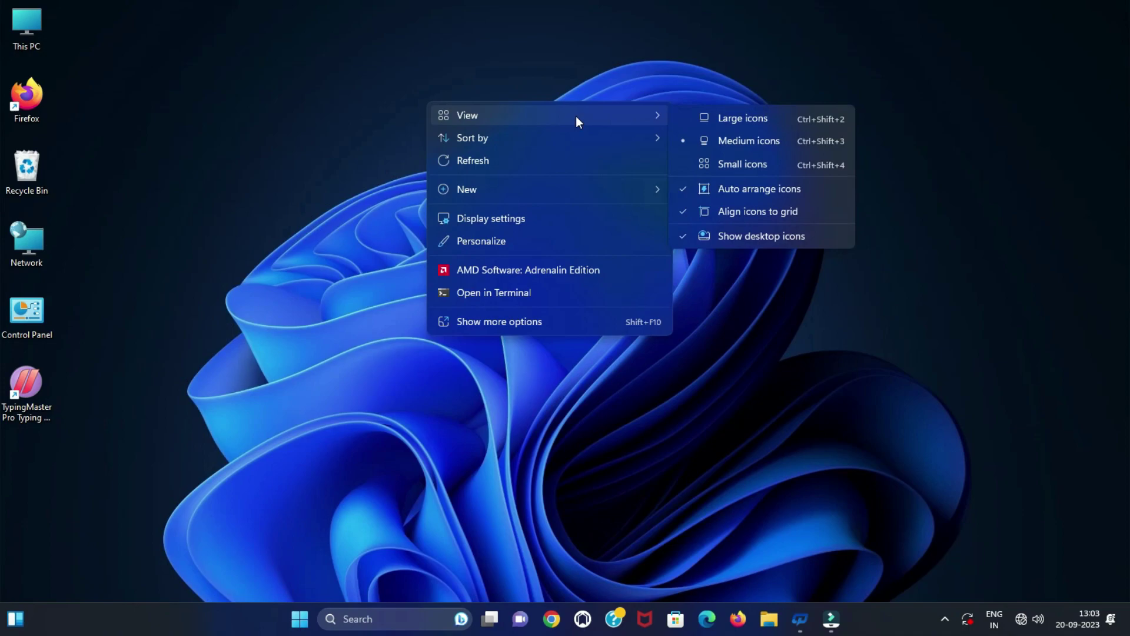
left_click(814, 235)
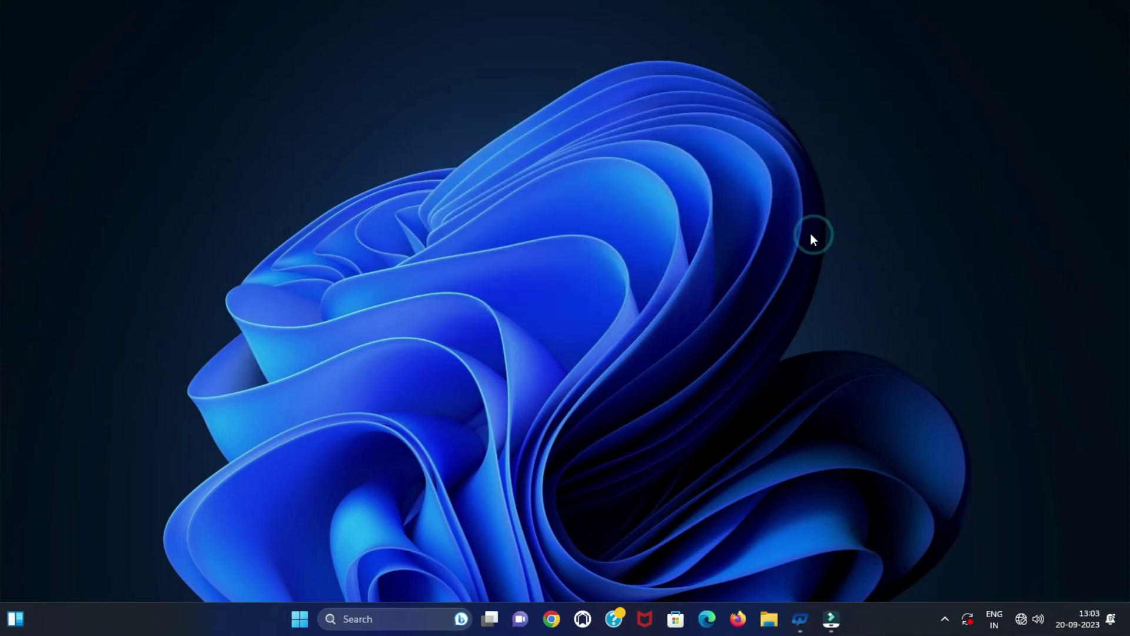
right_click(452, 111)
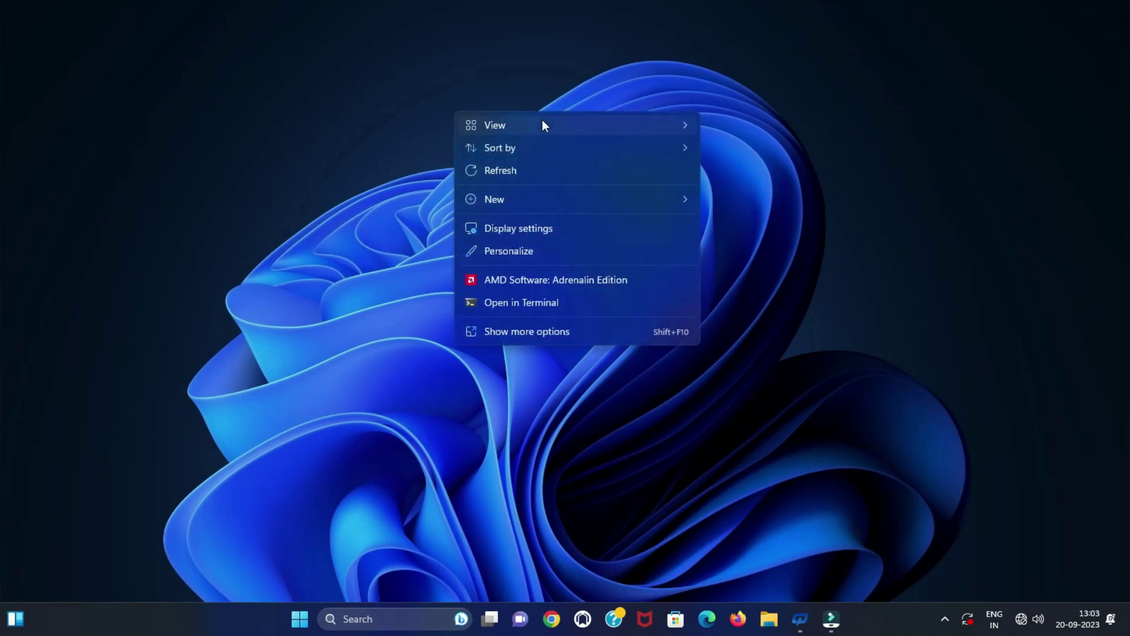
mouse_move(586, 126)
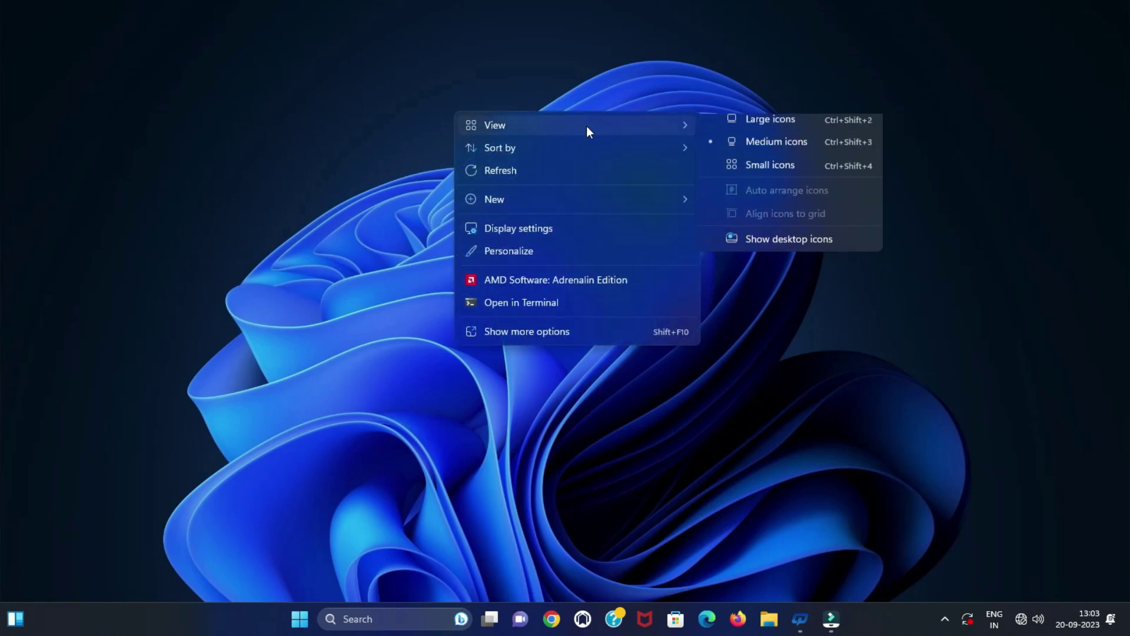
left_click(839, 250)
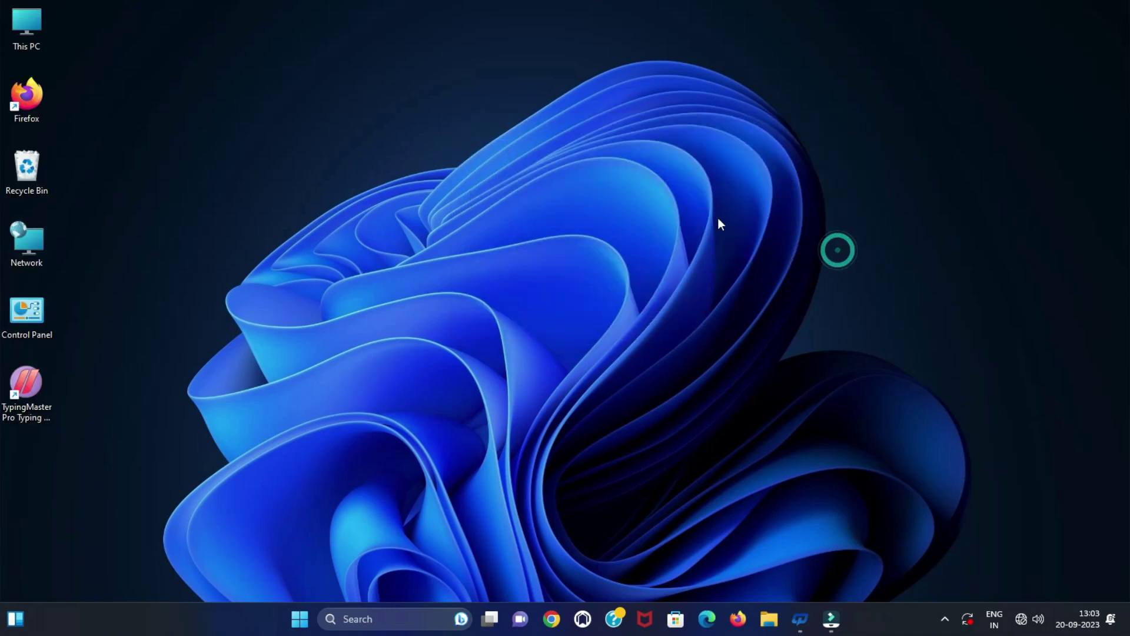
- Turn off auto arrange for the desktop icons
right_click(406, 139)
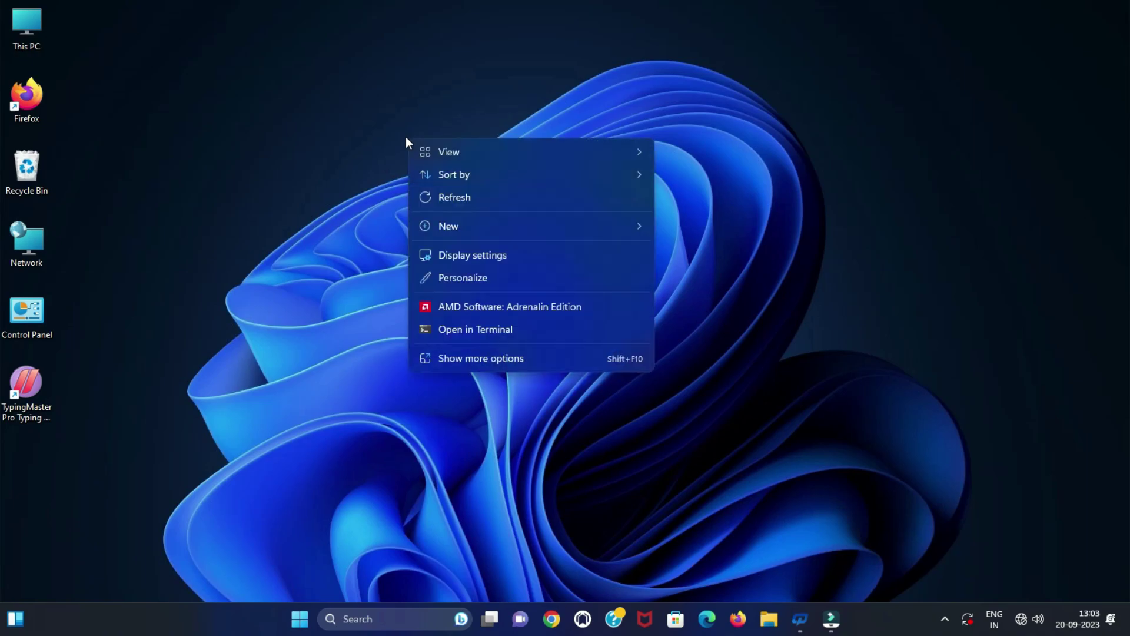
mouse_move(516, 151)
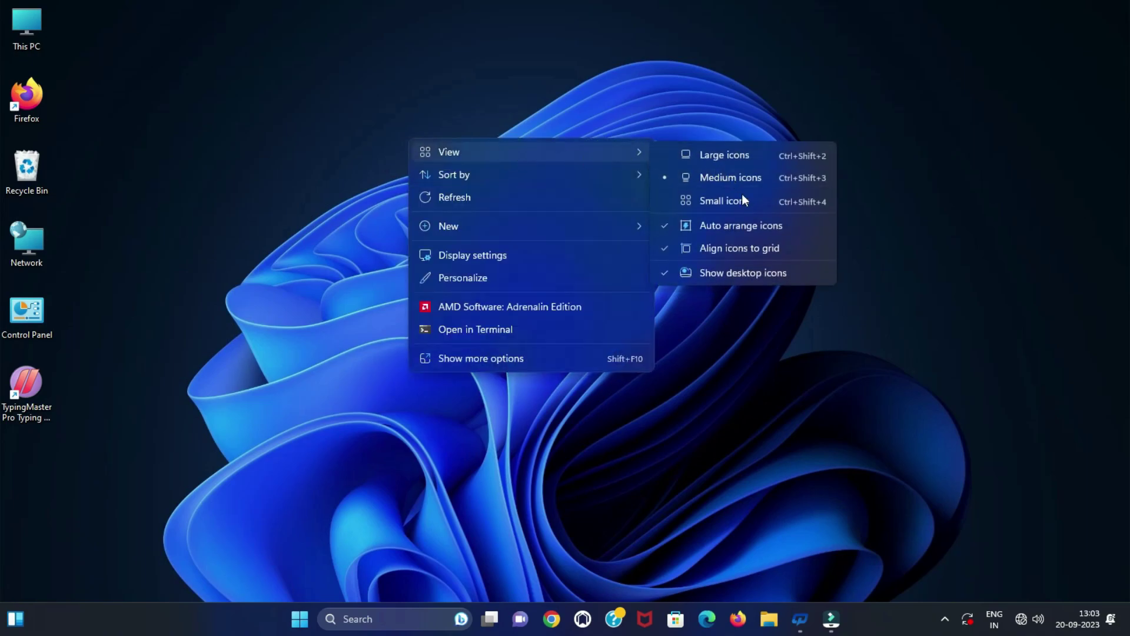
left_click(758, 227)
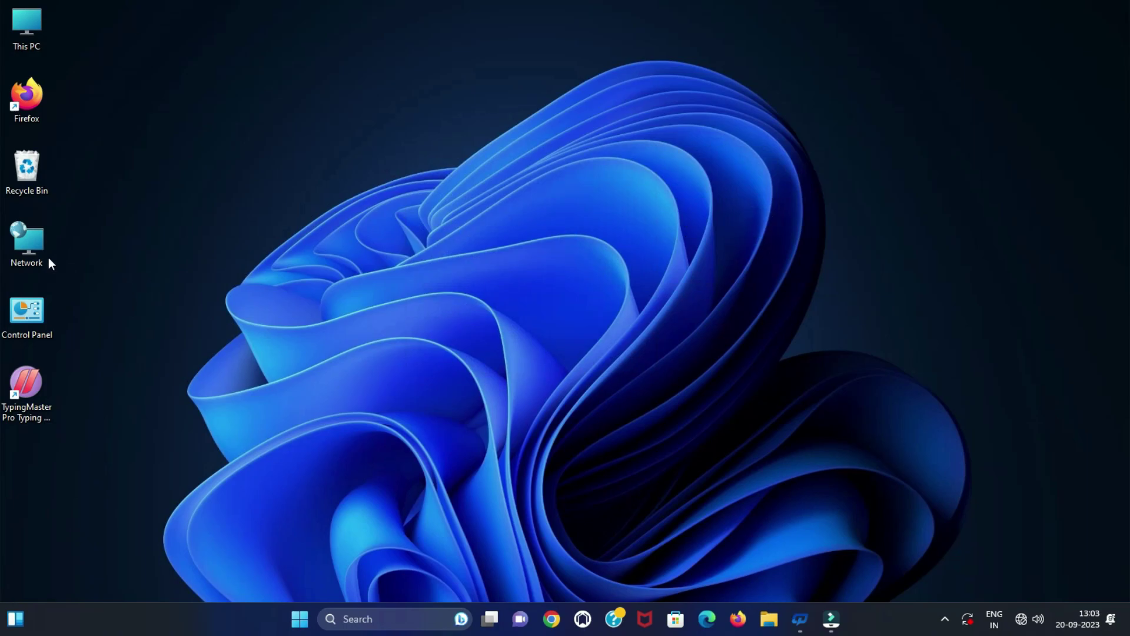
- Move the Network, Control Panel, Recycle Bin, Firefox and This PC icons further down the desktop's first icon column
left_click_drag(37, 242, 37, 462)
left_click_drag(29, 320, 41, 507)
left_click_drag(34, 177, 34, 318)
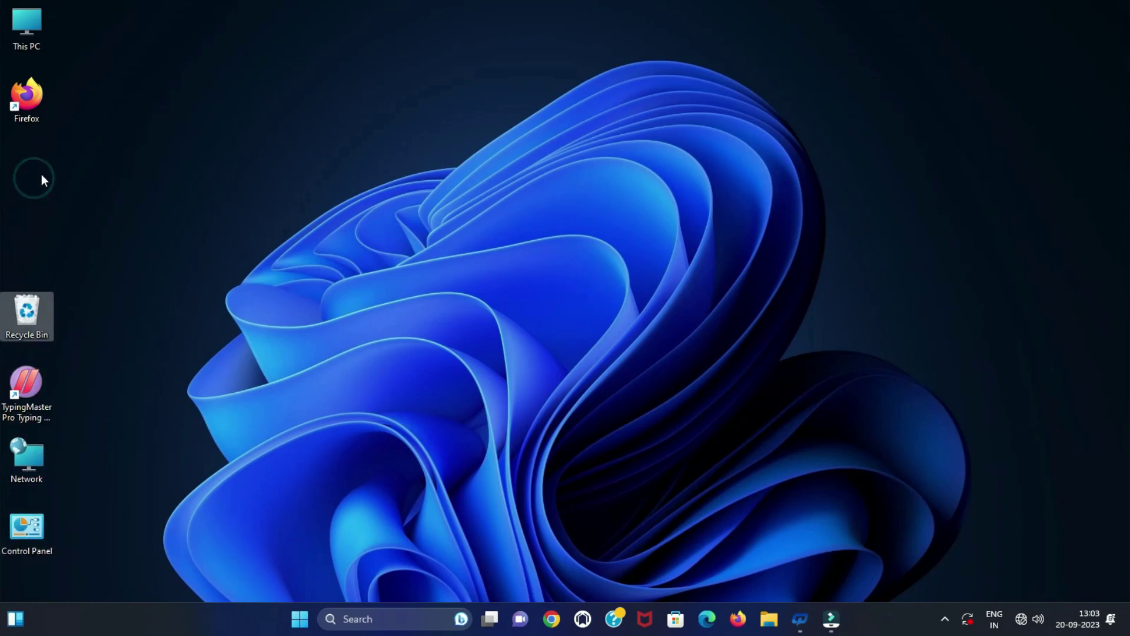
left_click_drag(37, 98, 32, 229)
left_click_drag(27, 32, 33, 137)
- Turn auto arrange back on so the desktop icons line up from the top of the column
right_click(337, 96)
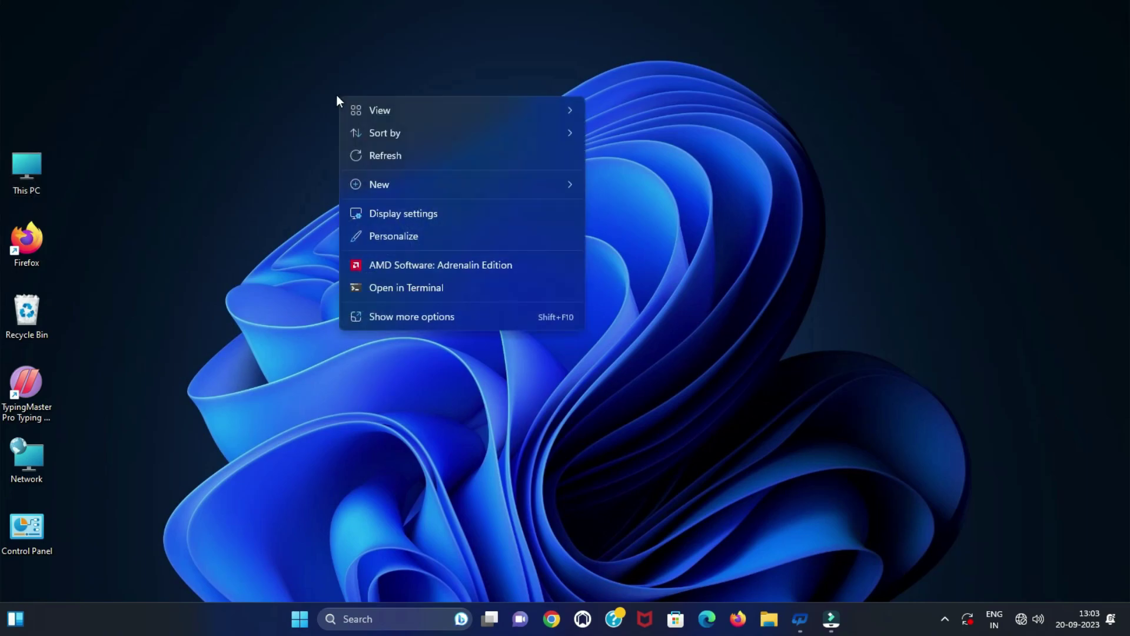
mouse_move(496, 106)
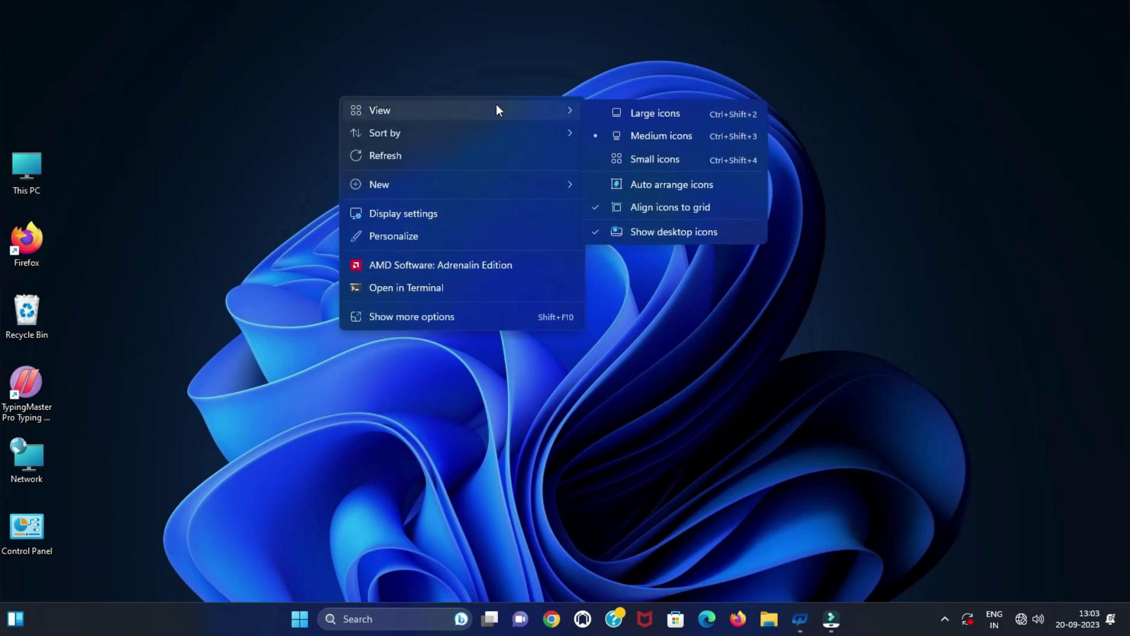
left_click(688, 185)
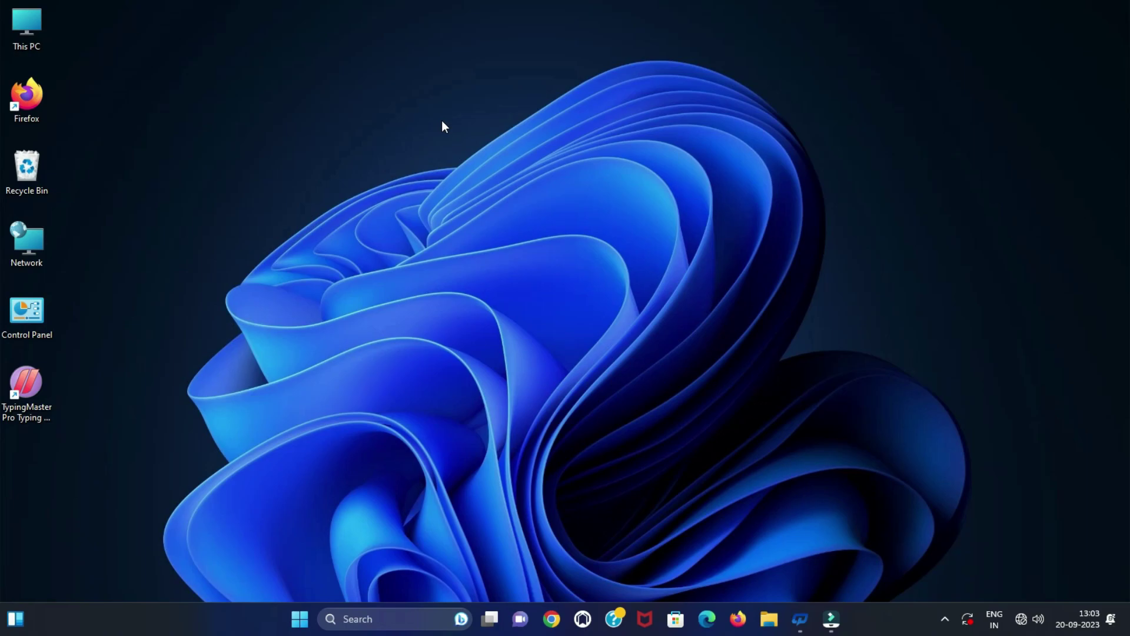
- Turn off both auto arrange and align to grid for the desktop icons
right_click(359, 108)
mouse_move(506, 122)
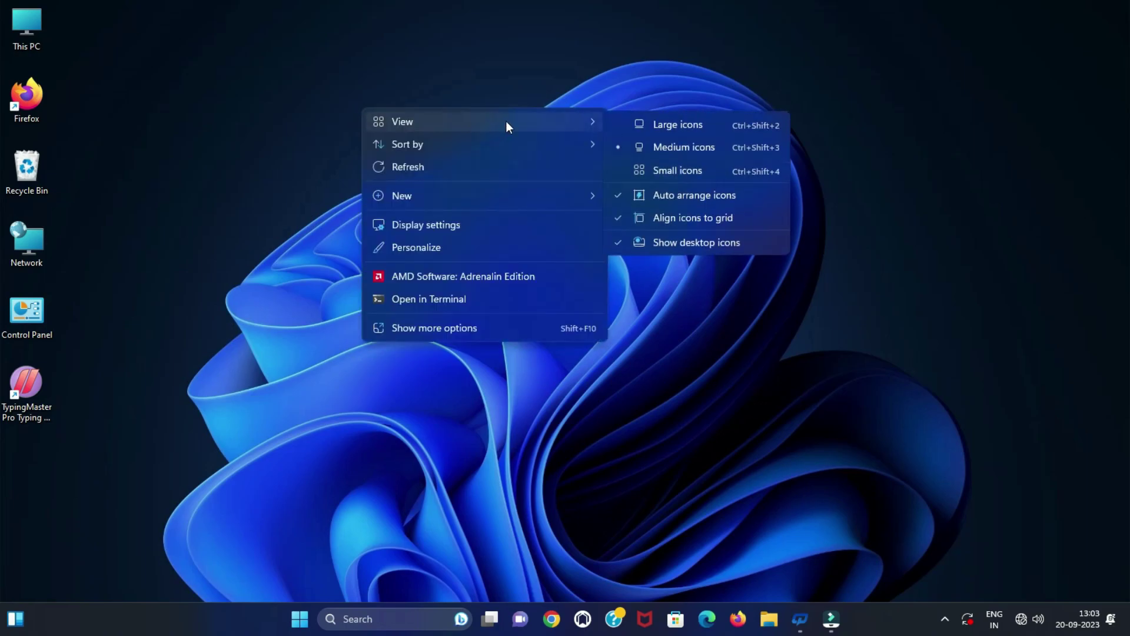
left_click(666, 196)
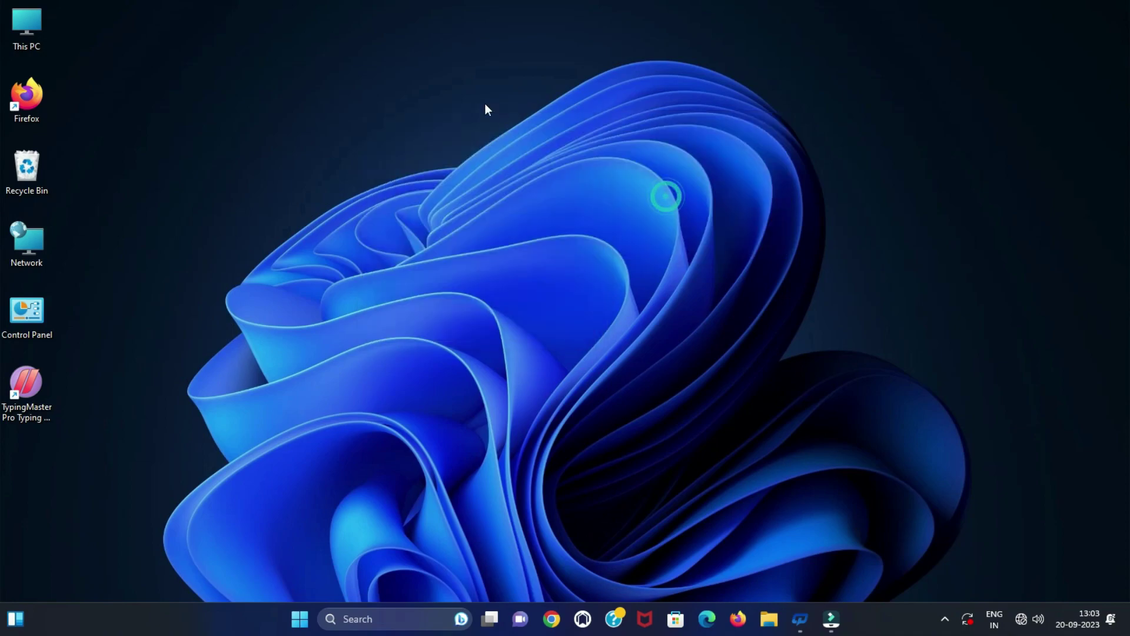
right_click(430, 90)
mouse_move(551, 106)
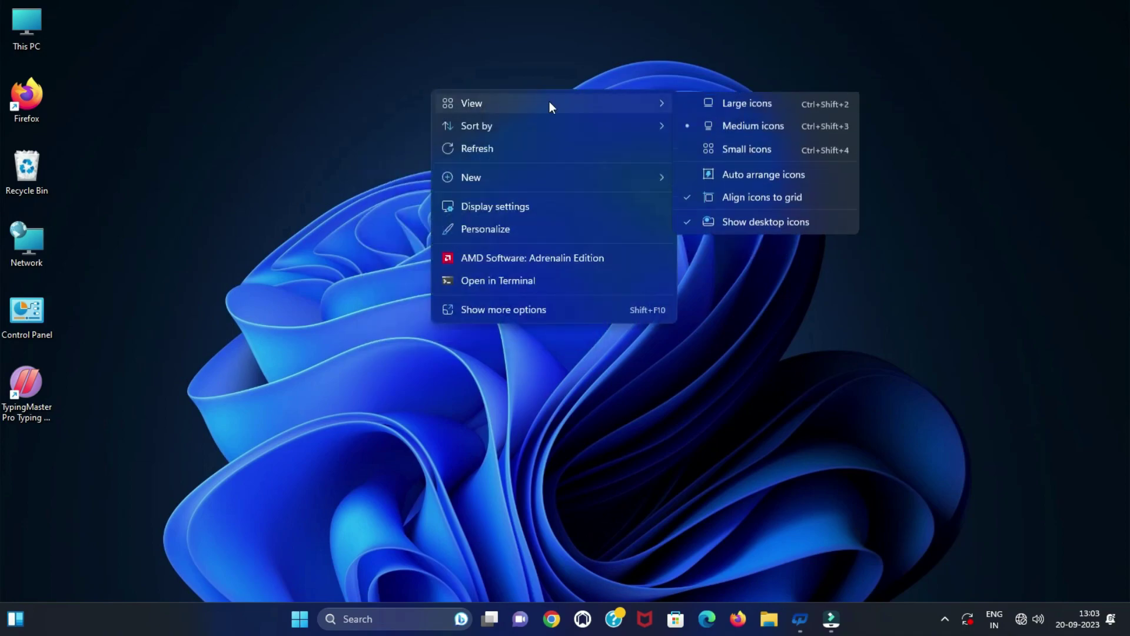
left_click(818, 199)
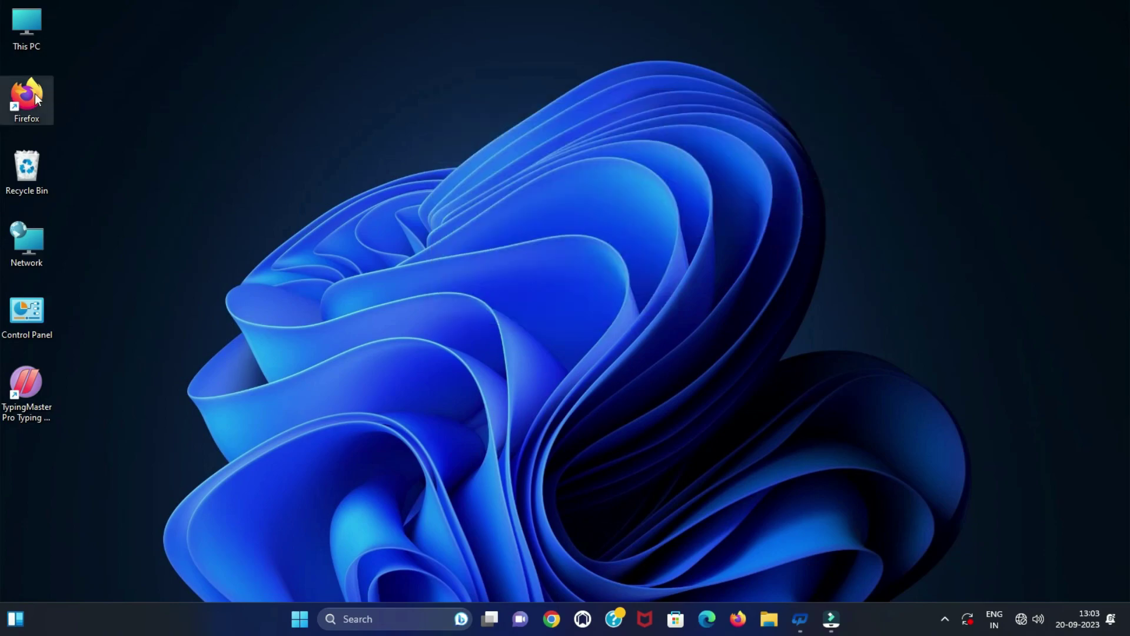
- Place all six desktop icons freely off the grid in a loose diagonal cluster, with This PC uppermost and TypingMaster Pro lowest
left_click_drag(34, 94, 62, 97)
left_click_drag(44, 151, 48, 172)
left_click_drag(39, 244, 55, 271)
left_click_drag(22, 319, 39, 339)
left_click_drag(36, 383, 74, 405)
left_click_drag(44, 351, 64, 390)
left_click_drag(41, 268, 67, 317)
left_click_drag(44, 200, 95, 288)
left_click_drag(59, 106, 112, 224)
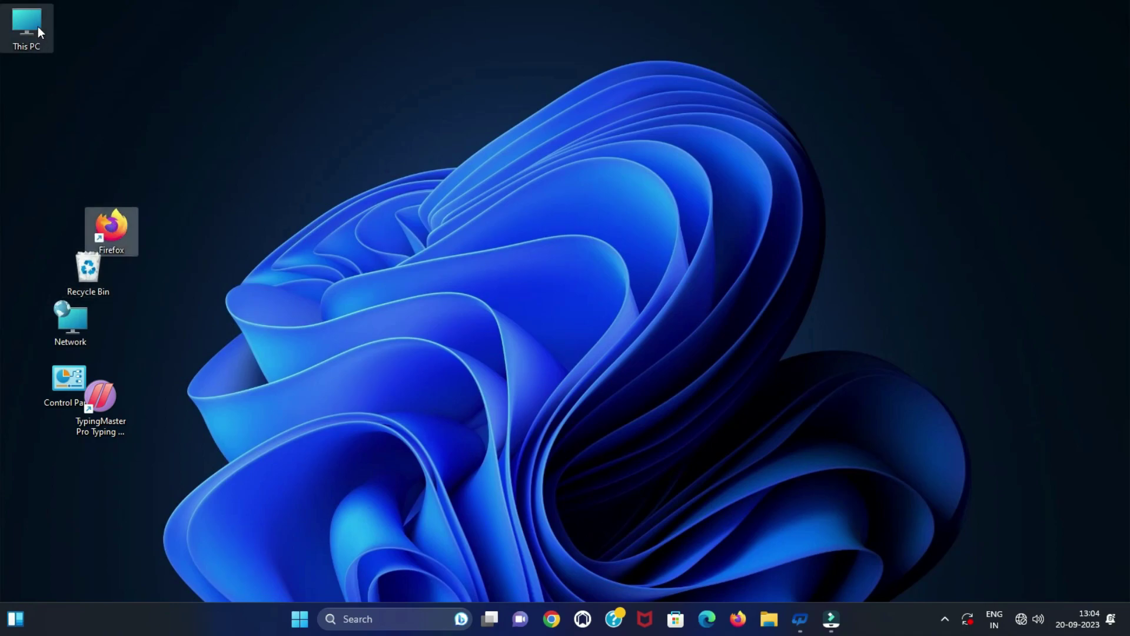
left_click_drag(38, 26, 160, 212)
left_click(389, 154)
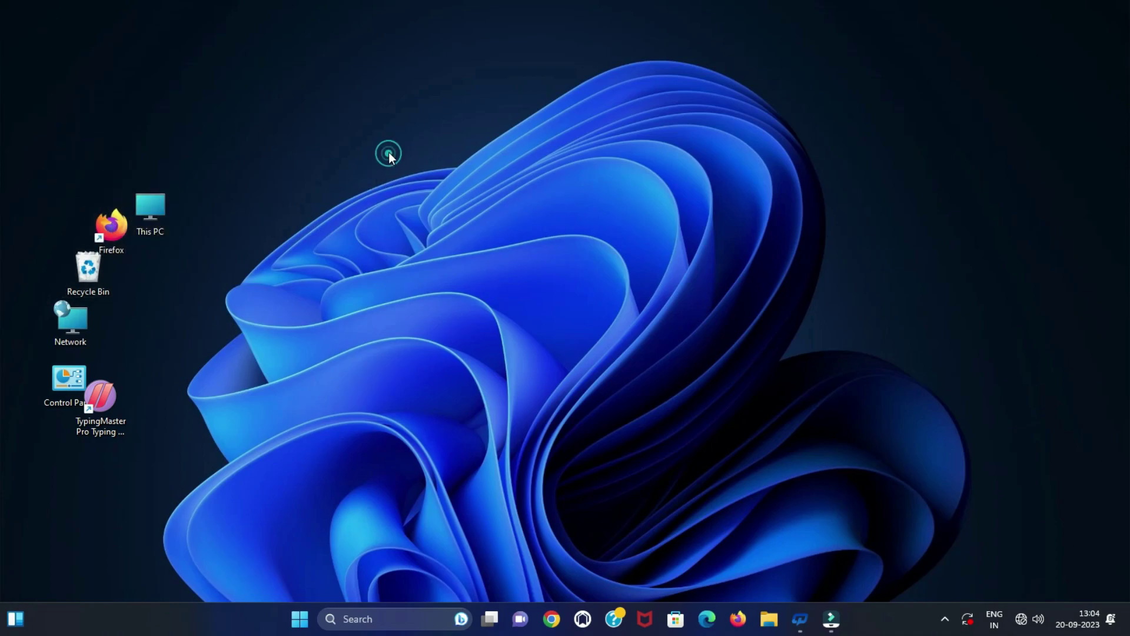
- Align the scattered desktop icons to the grid and turn auto arrange back on
right_click(391, 129)
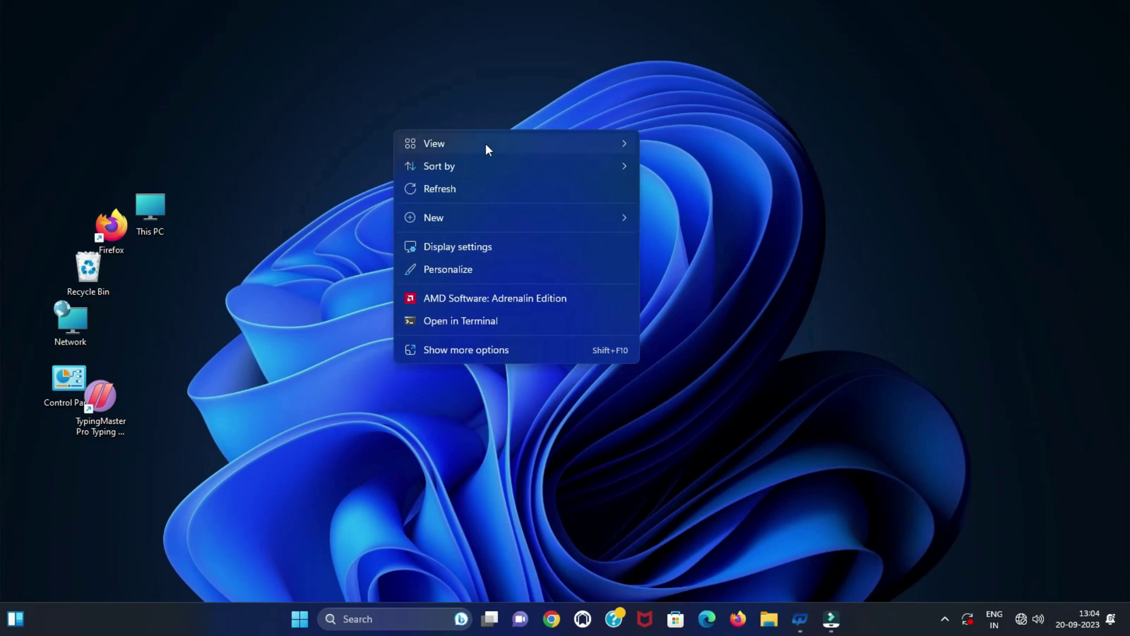
mouse_move(589, 150)
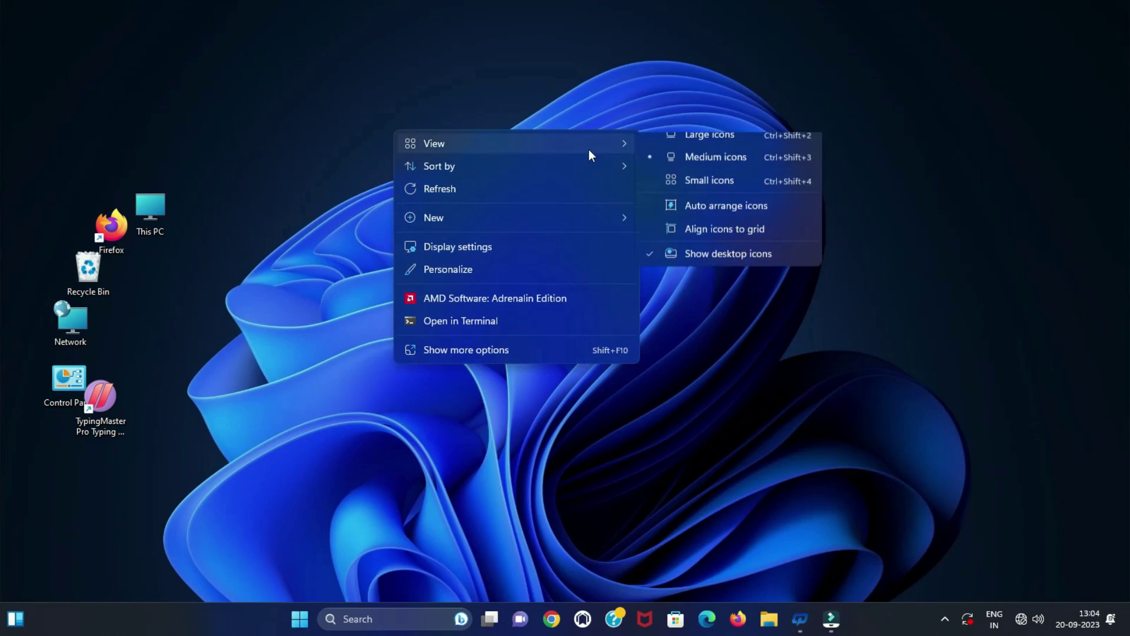
left_click(724, 242)
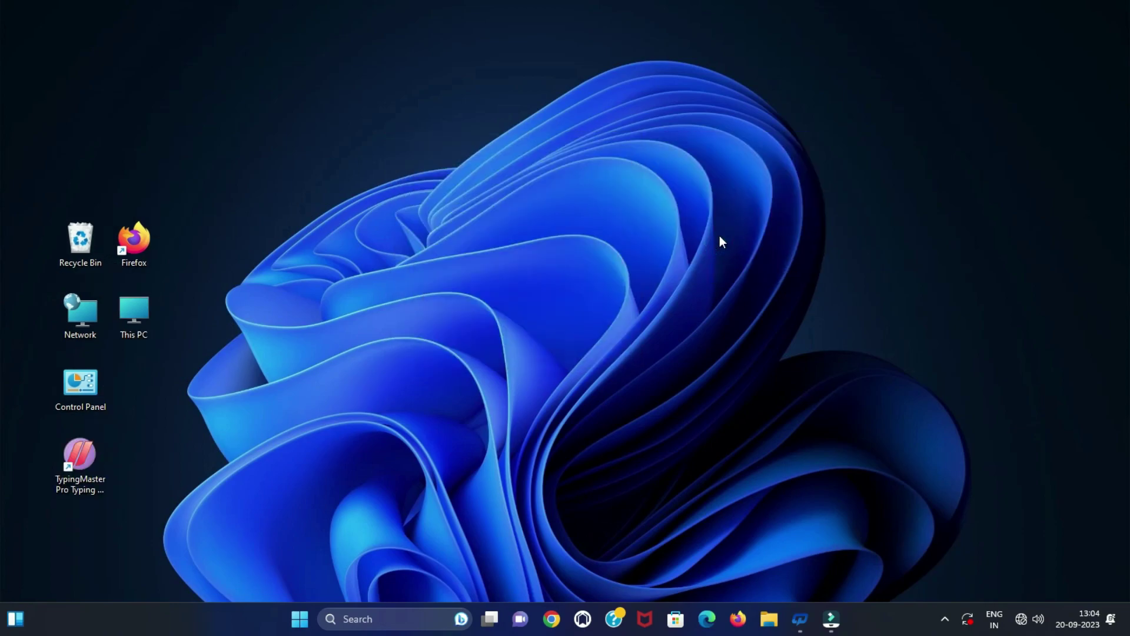
right_click(463, 160)
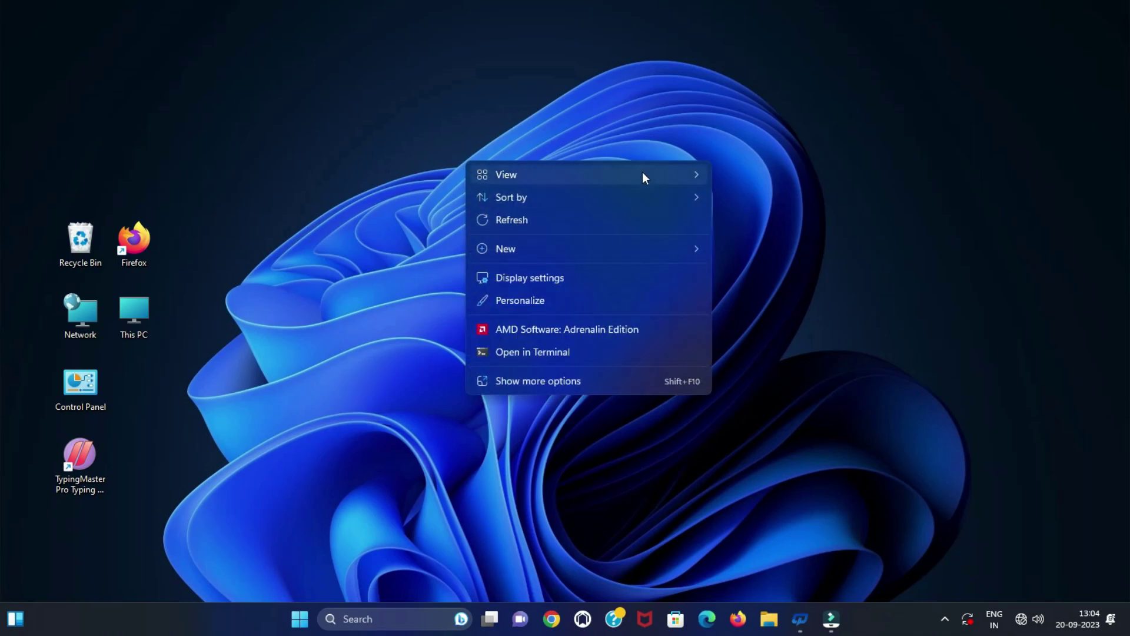
mouse_move(643, 173)
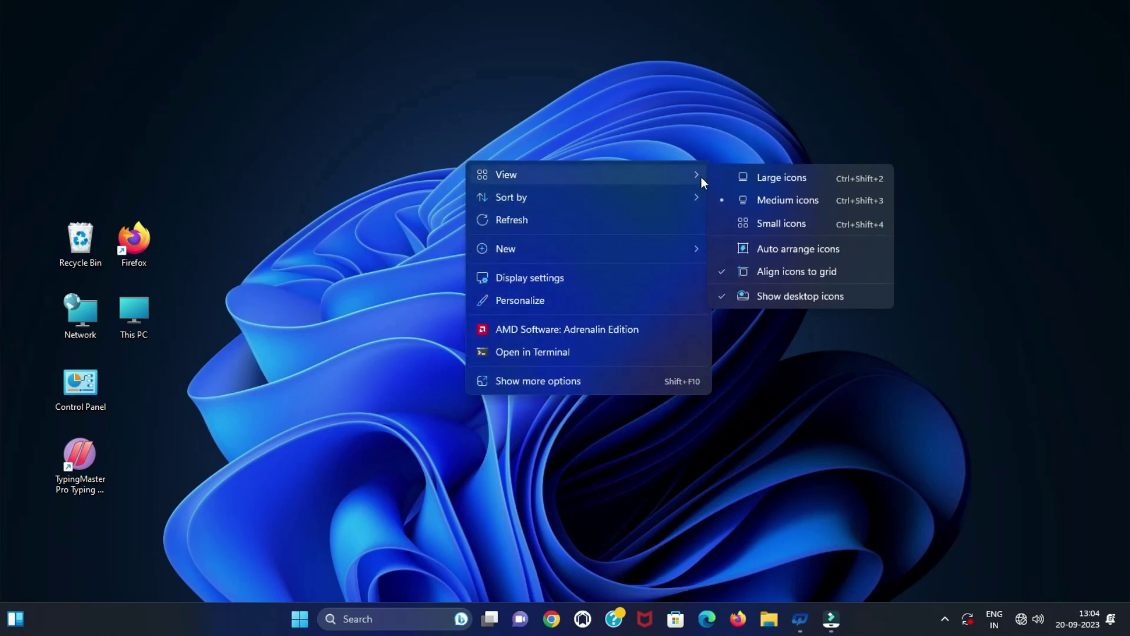
left_click(791, 252)
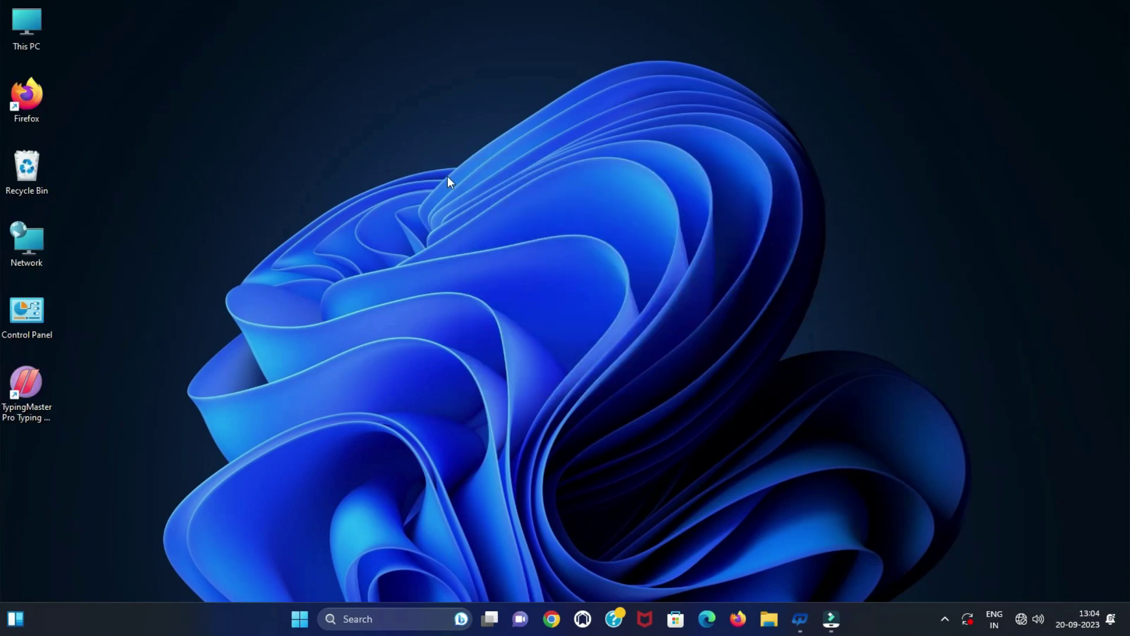
- Sort the desktop icons by name
right_click(363, 124)
mouse_move(465, 136)
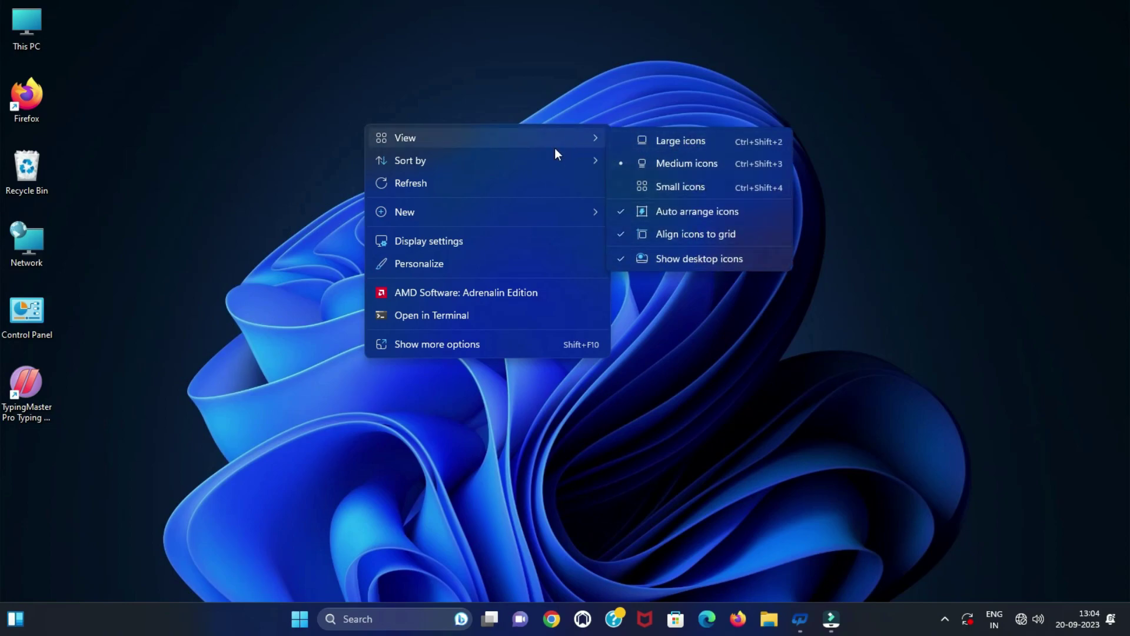
mouse_move(550, 166)
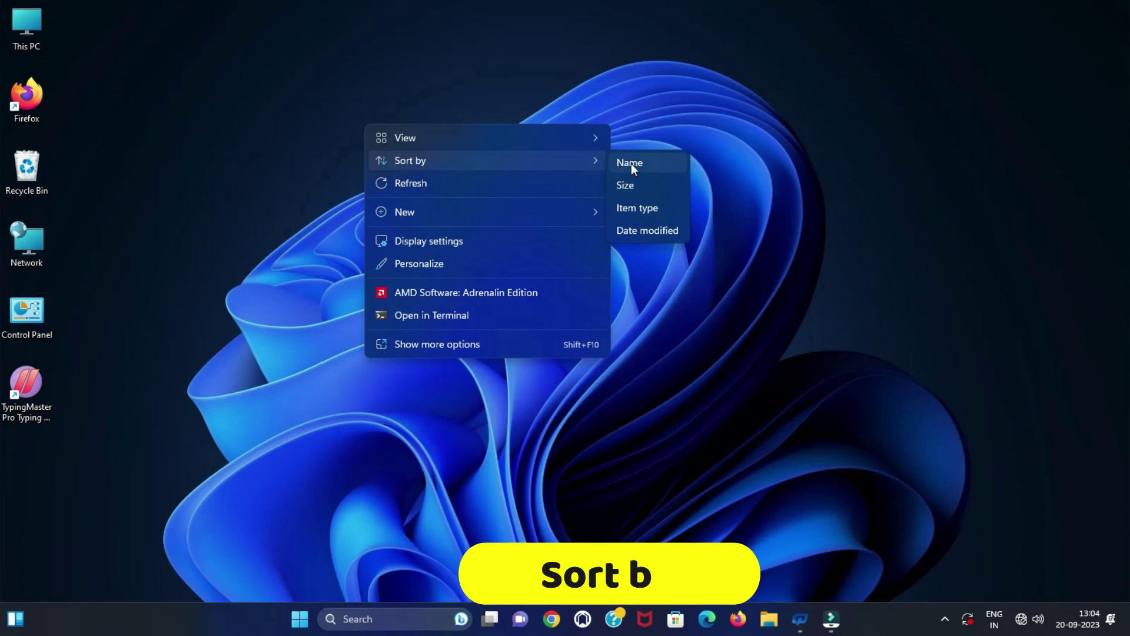
left_click(660, 165)
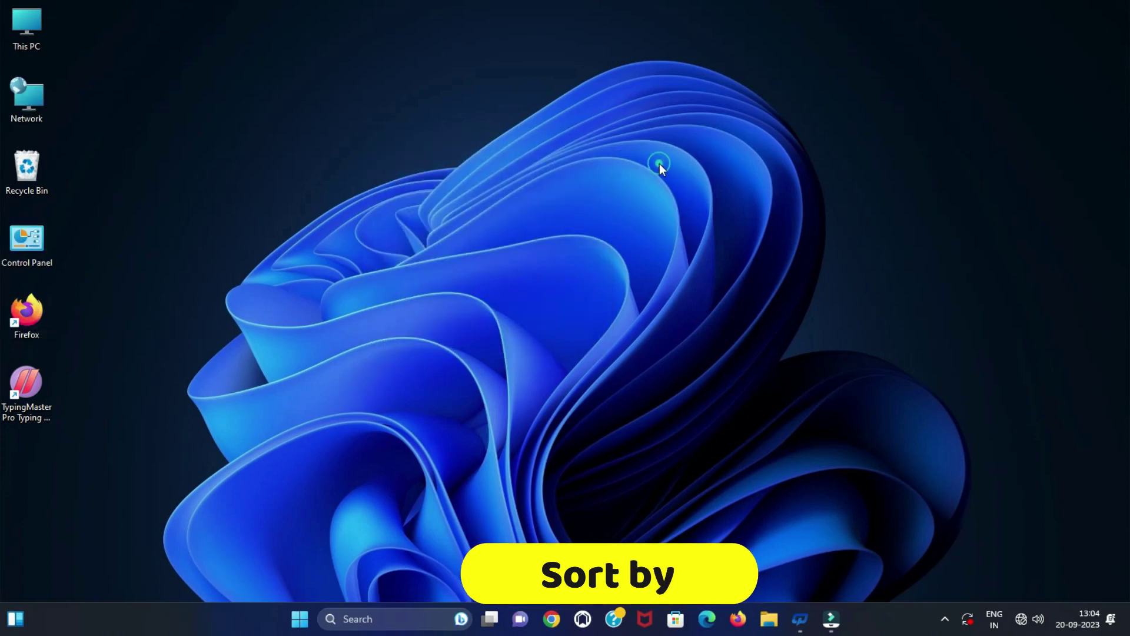
- Sort the desktop icons by size, followed by a sort by item type
right_click(330, 113)
mouse_move(524, 152)
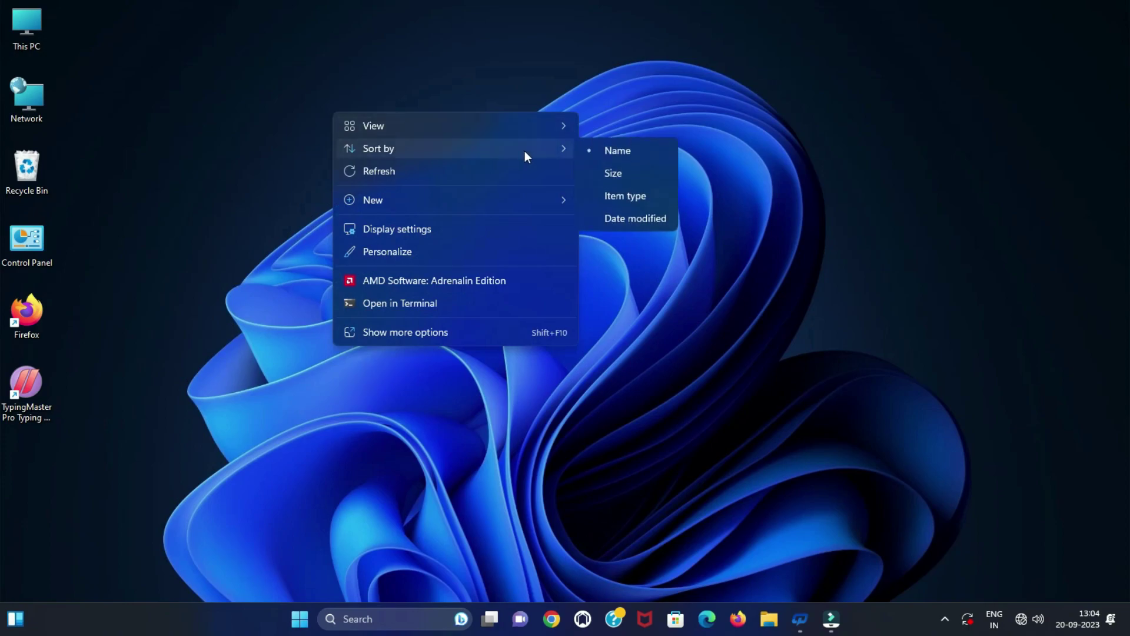
left_click(634, 172)
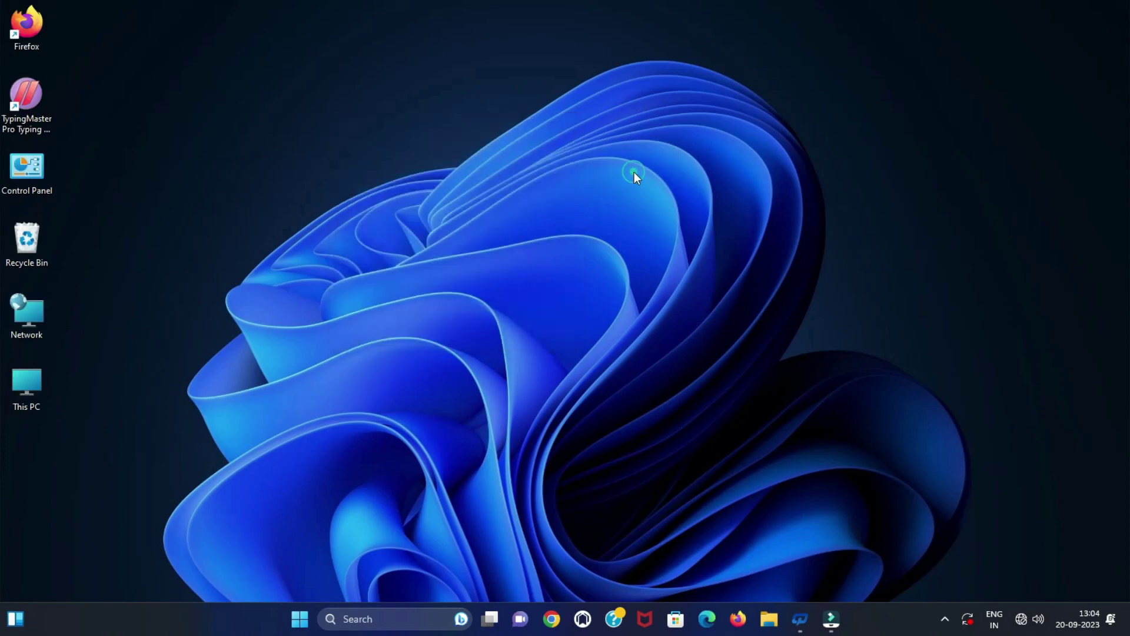
right_click(320, 93)
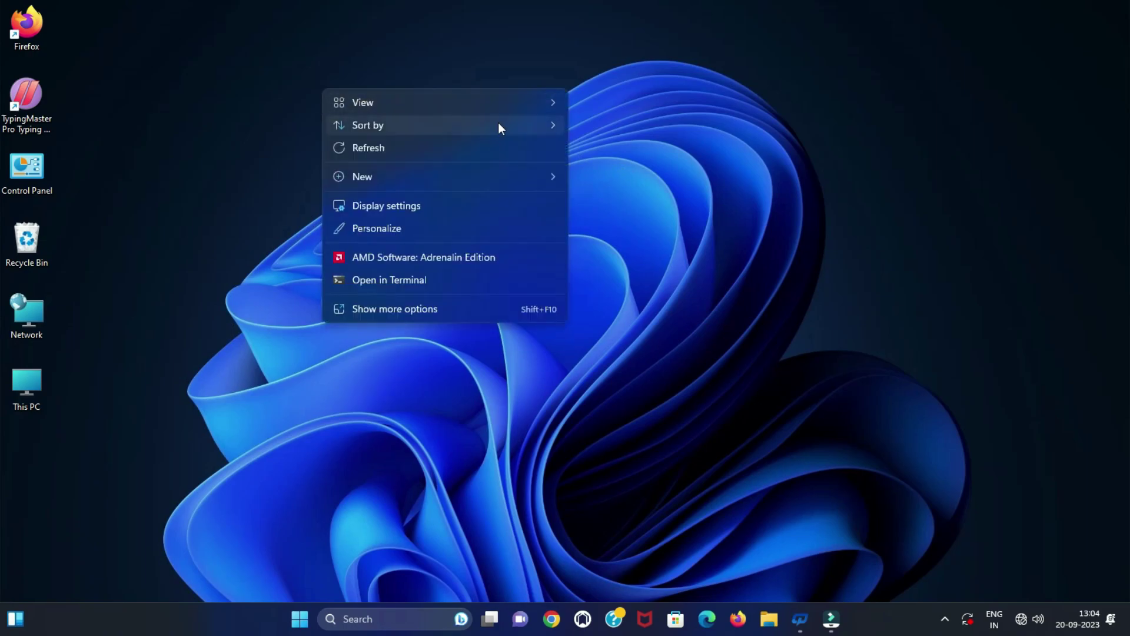
mouse_move(498, 125)
left_click(635, 175)
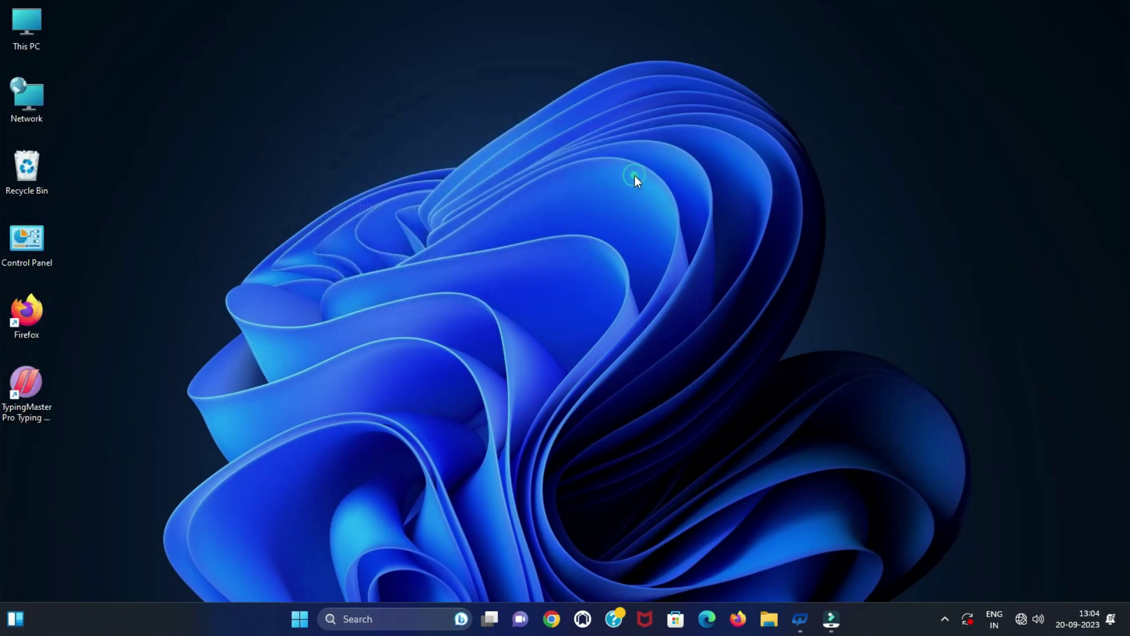
- Sort the desktop icons by date modified and return them to sorting by name
right_click(344, 107)
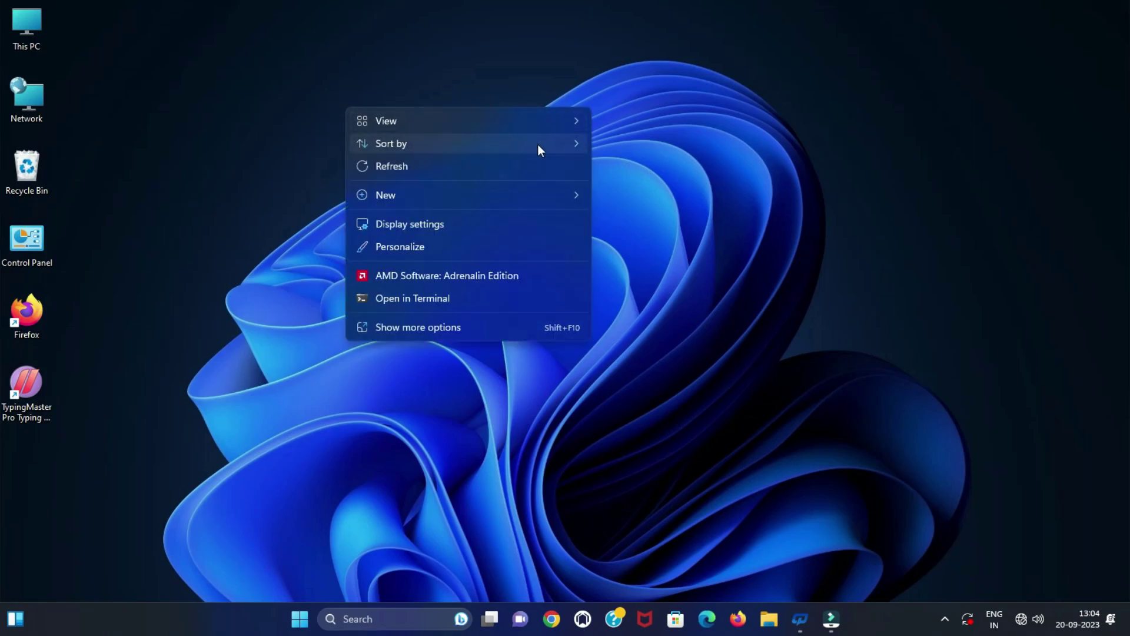
mouse_move(538, 145)
left_click(636, 213)
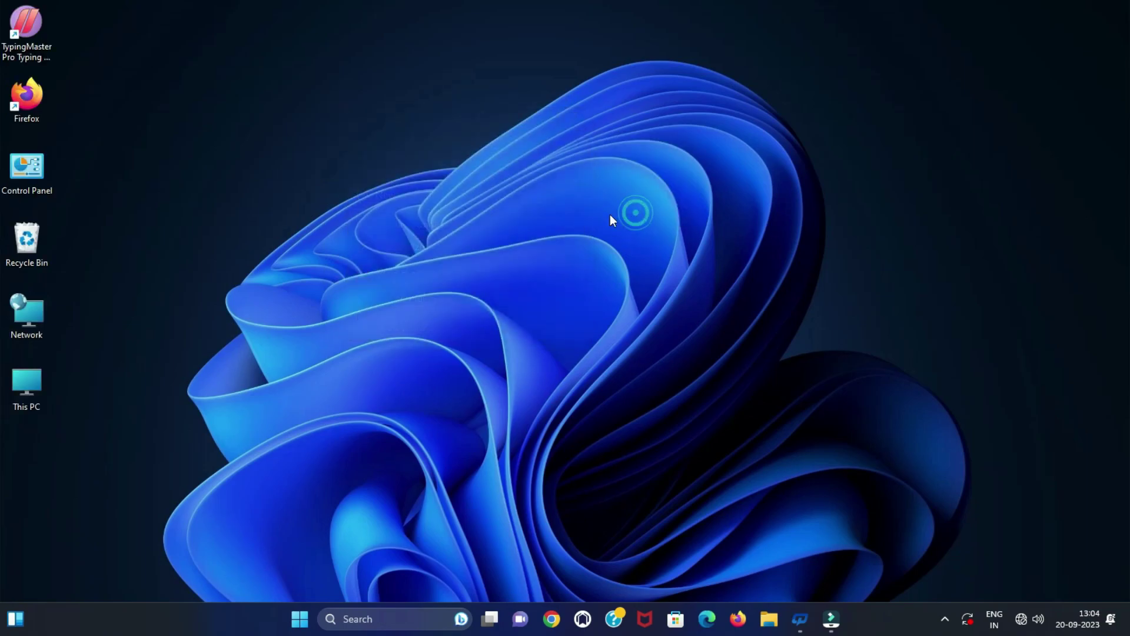
right_click(371, 168)
mouse_move(560, 204)
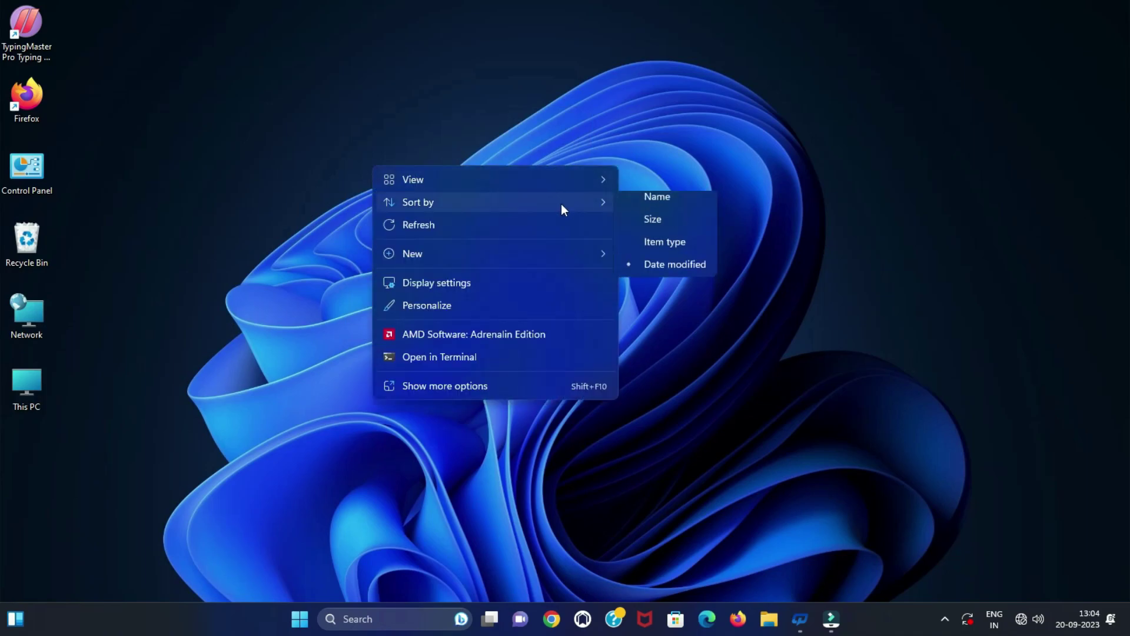
left_click(640, 203)
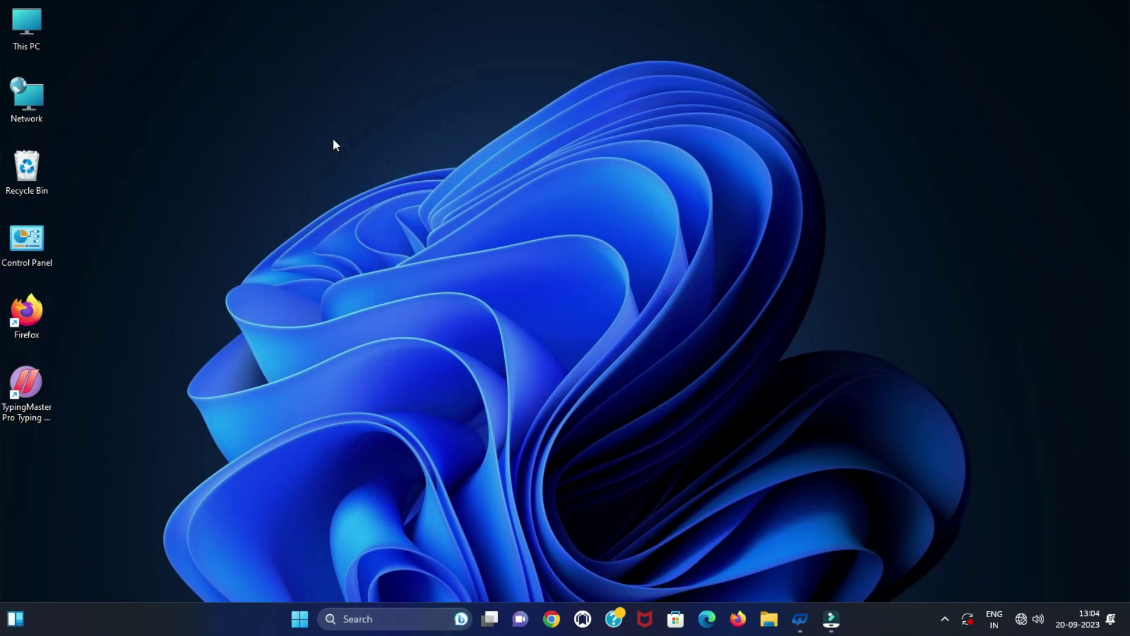
- Refresh the desktop twice
right_click(333, 139)
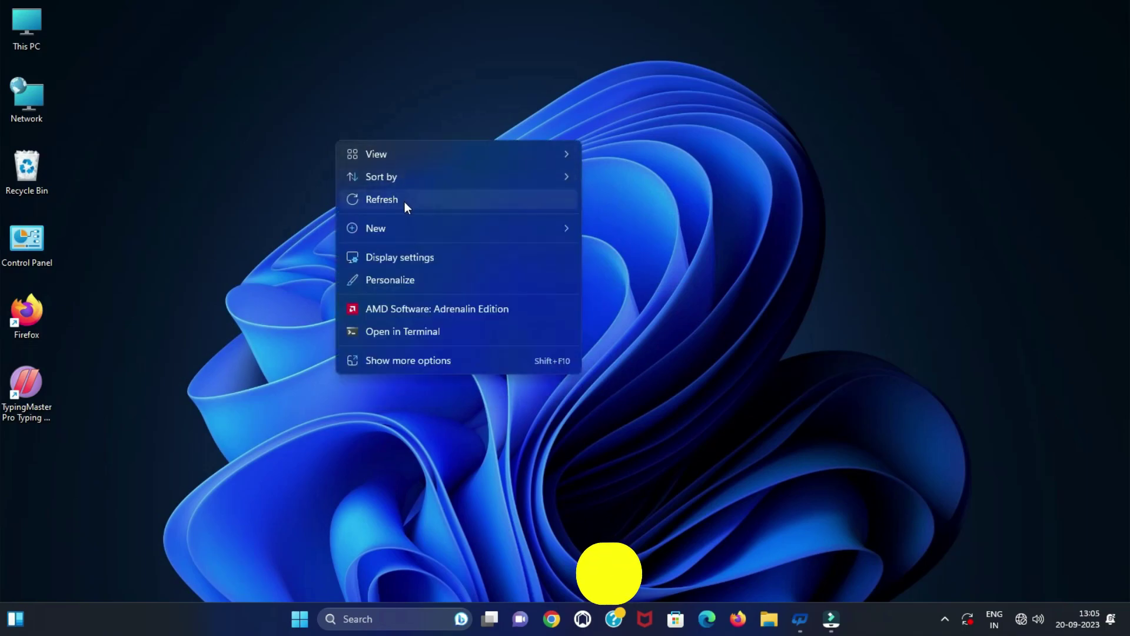
left_click(437, 202)
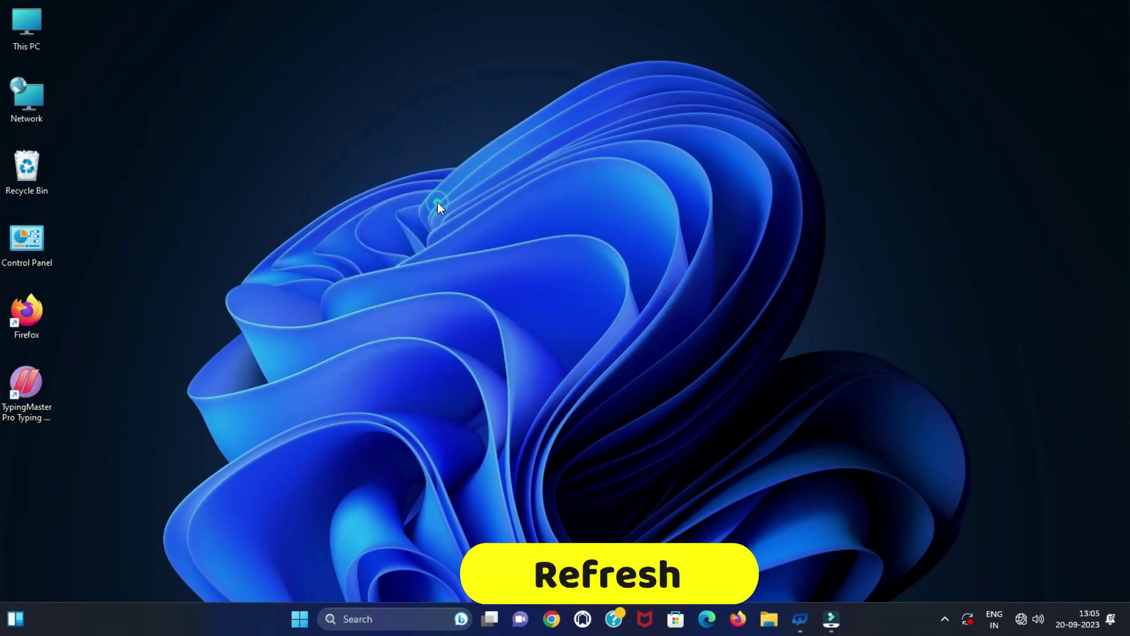
right_click(367, 144)
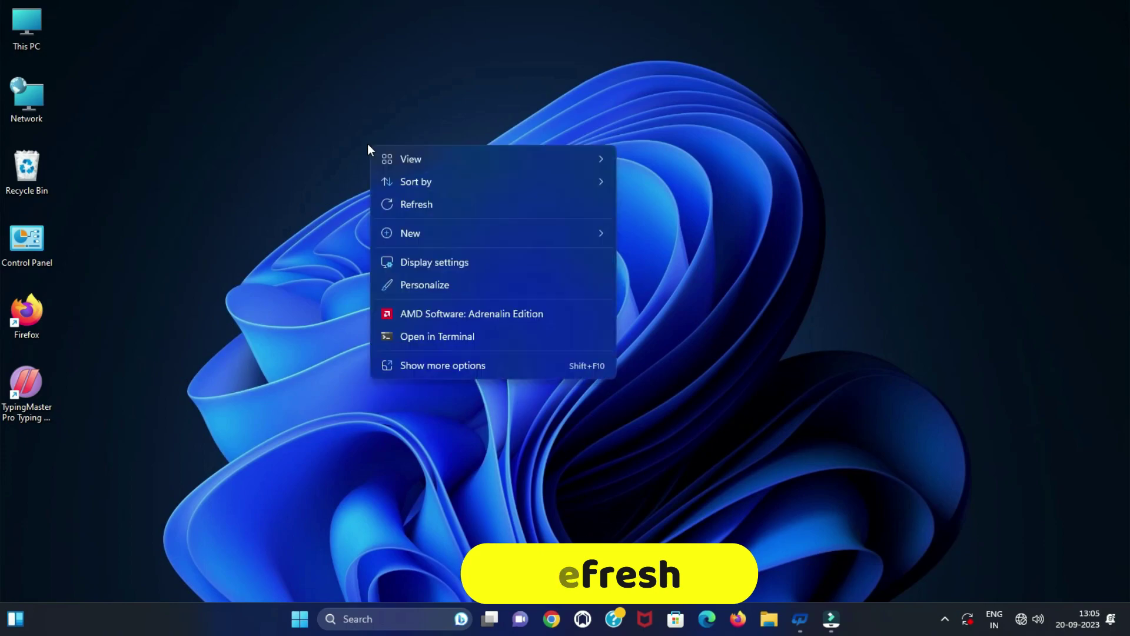
left_click(454, 206)
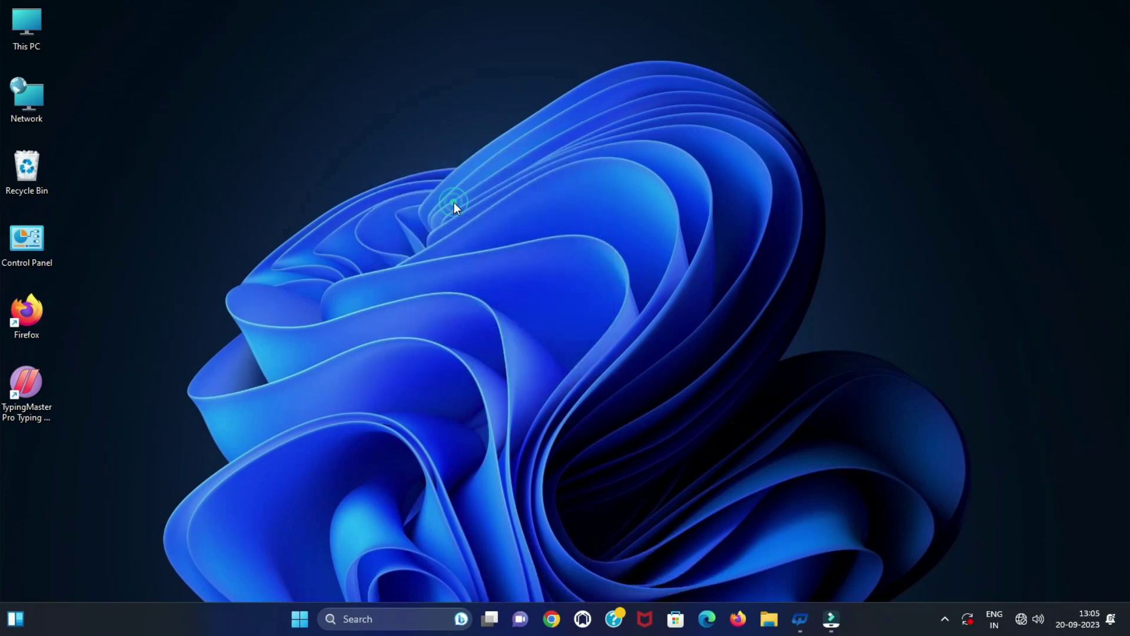
- Create a new folder named copa on the desktop and deselect it
right_click(393, 131)
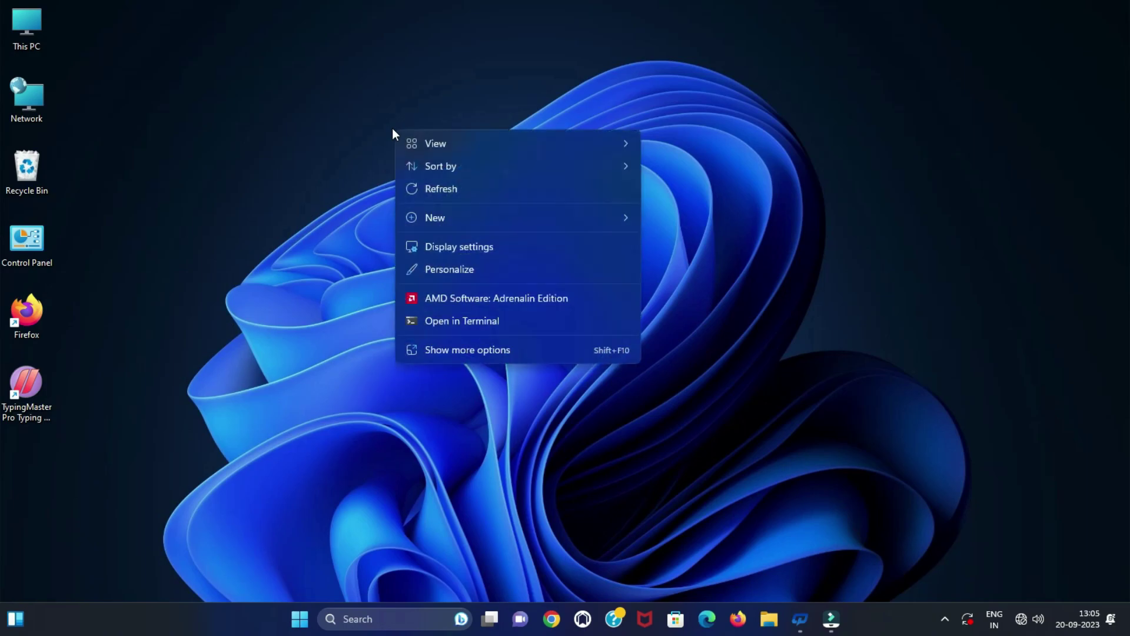
mouse_move(574, 227)
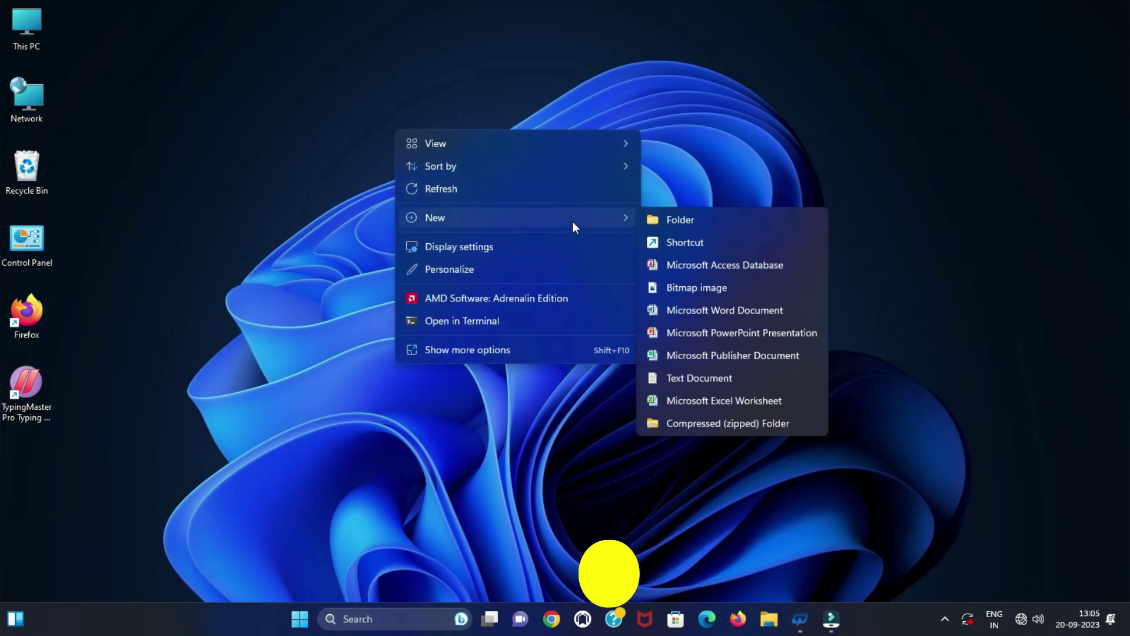
left_click(688, 223)
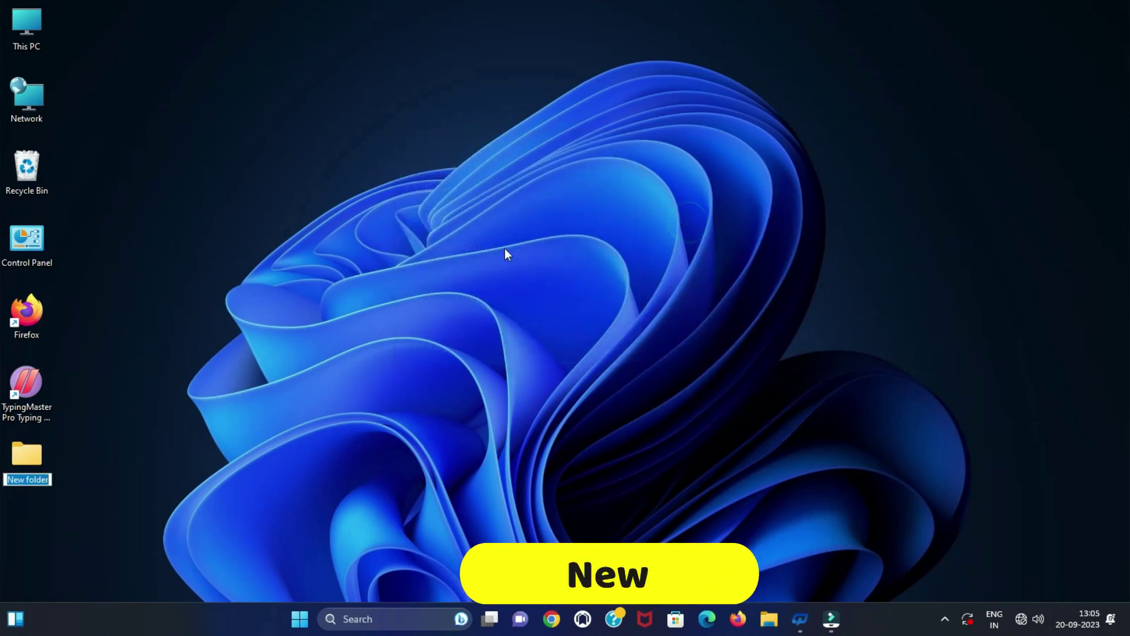
type("copa")
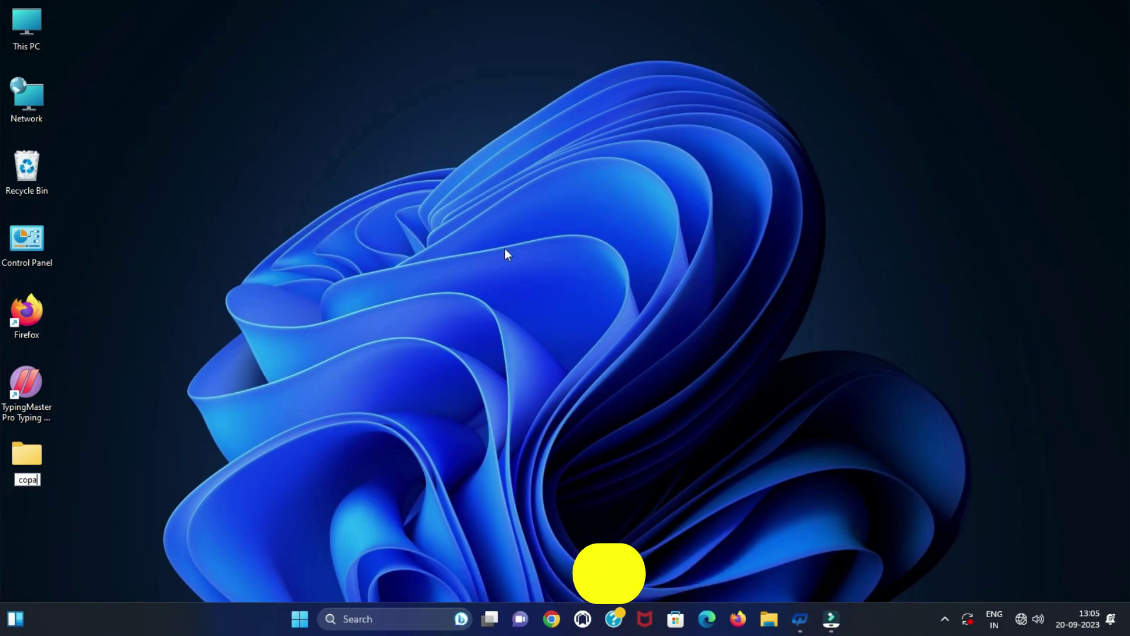
key("Return")
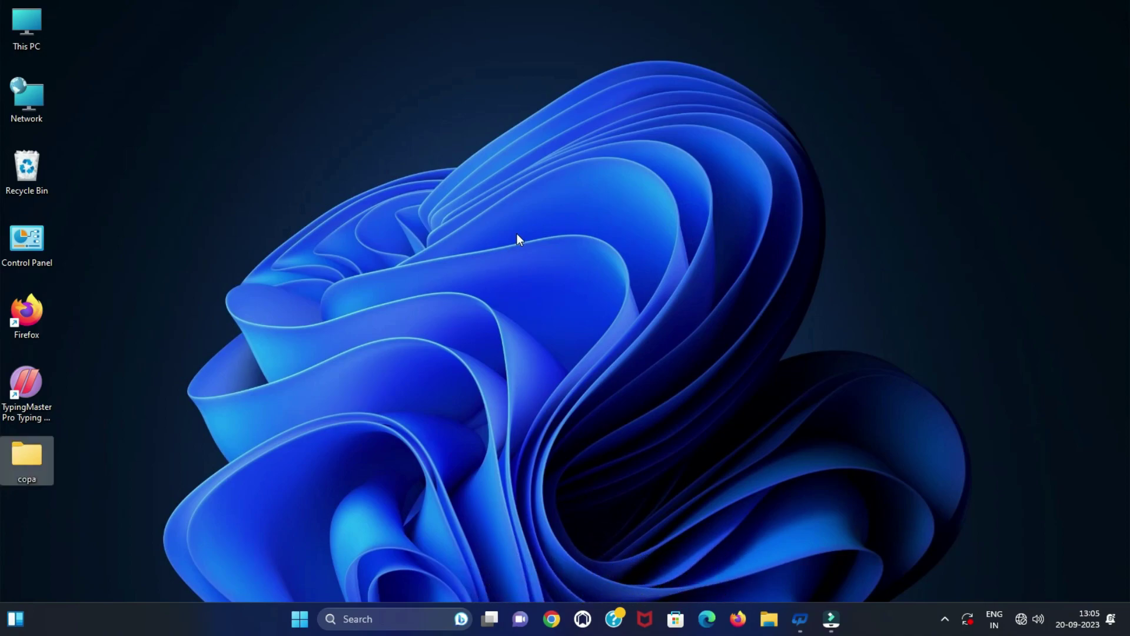
left_click(516, 235)
- Start a new desktop shortcut and set its target to the PC_Home folder on New Volume (E:)
right_click(517, 233)
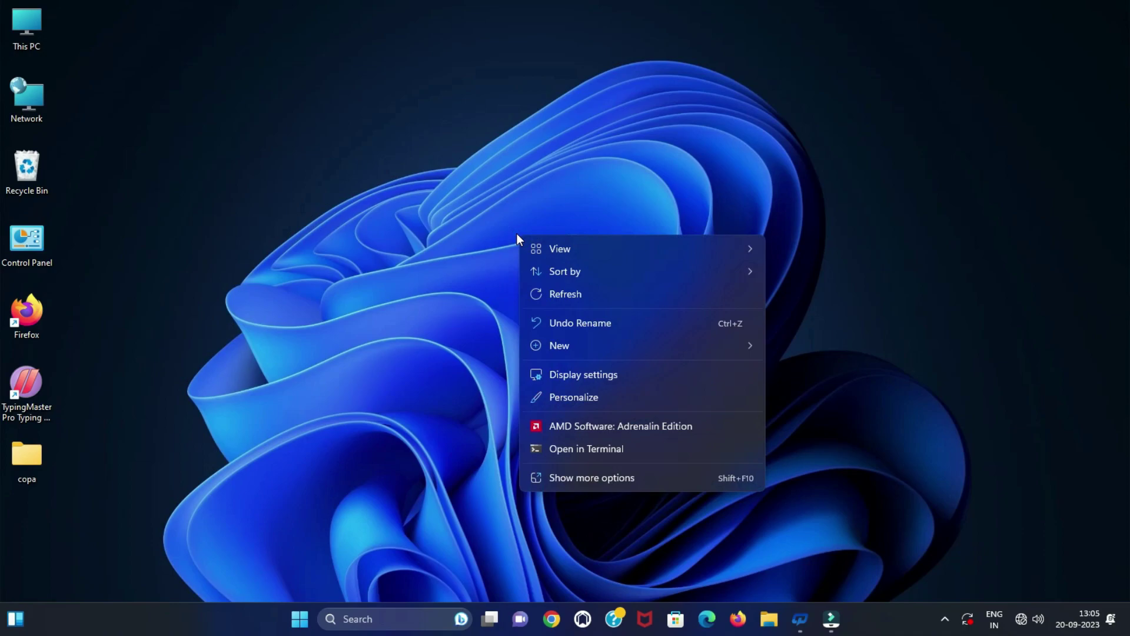
mouse_move(609, 346)
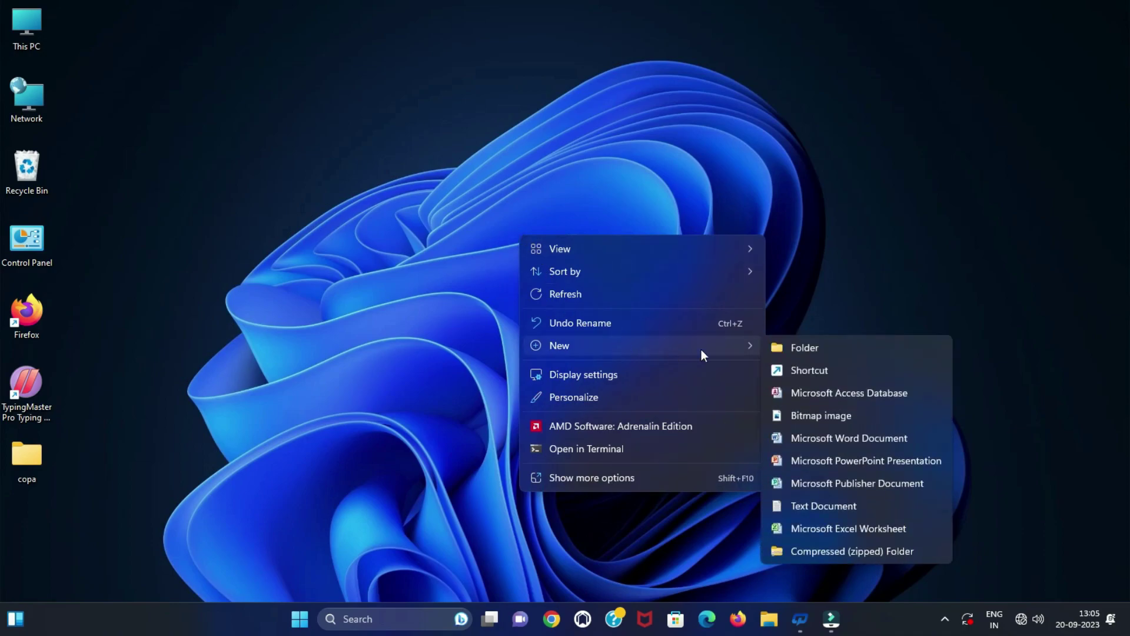
left_click(815, 368)
left_click(692, 298)
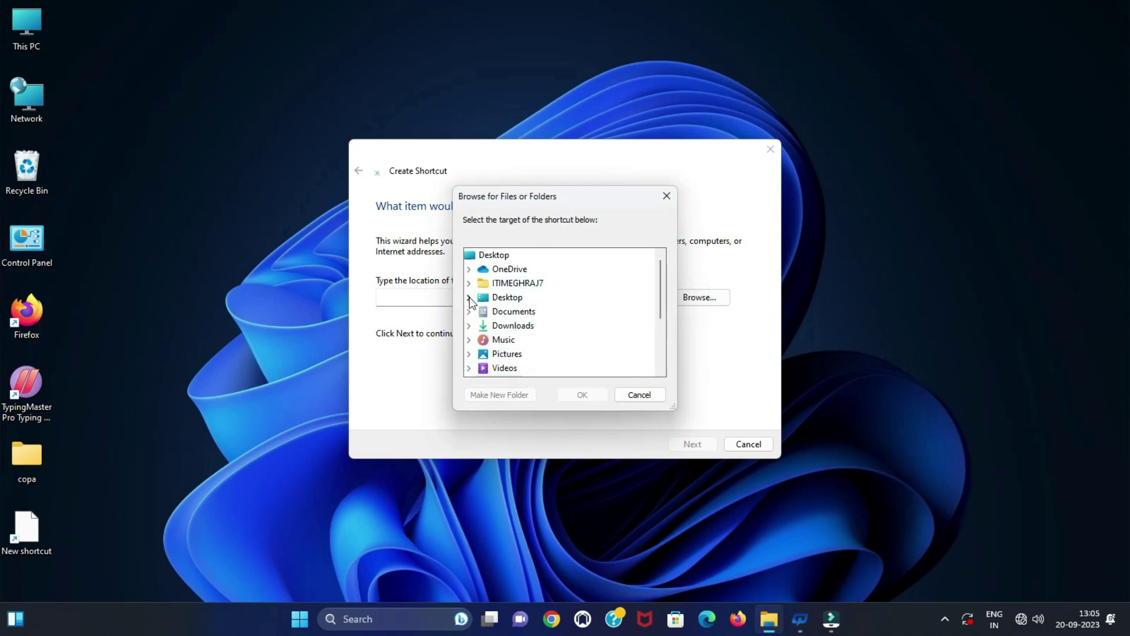
scroll(468, 299, "down", 3)
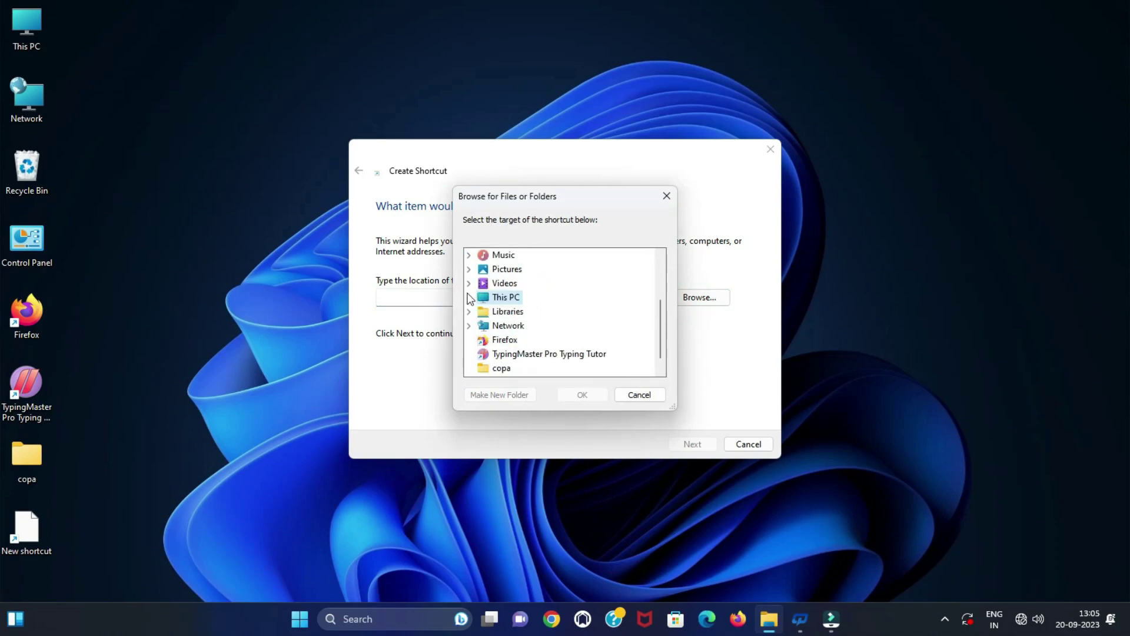
left_click(470, 284)
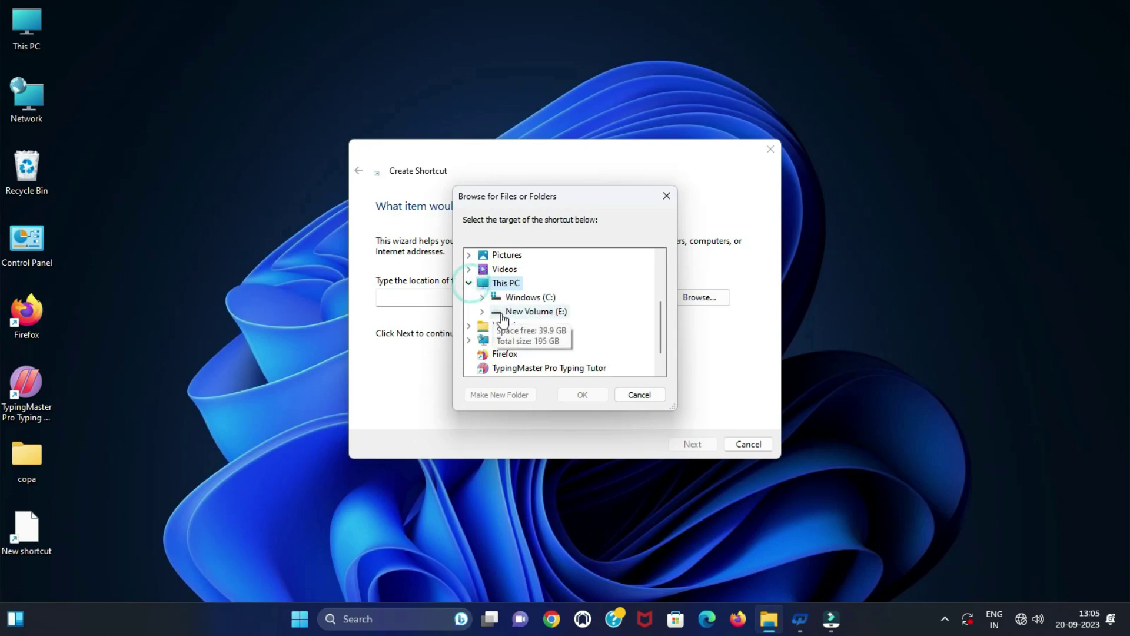
double_click(533, 311)
double_click(536, 325)
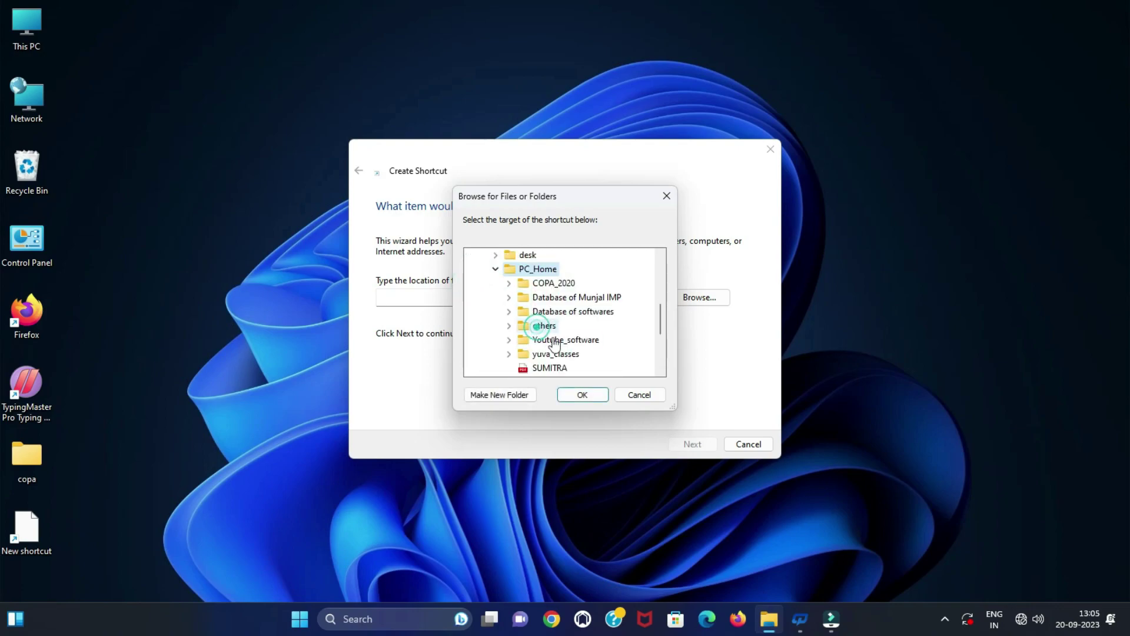
left_click(581, 395)
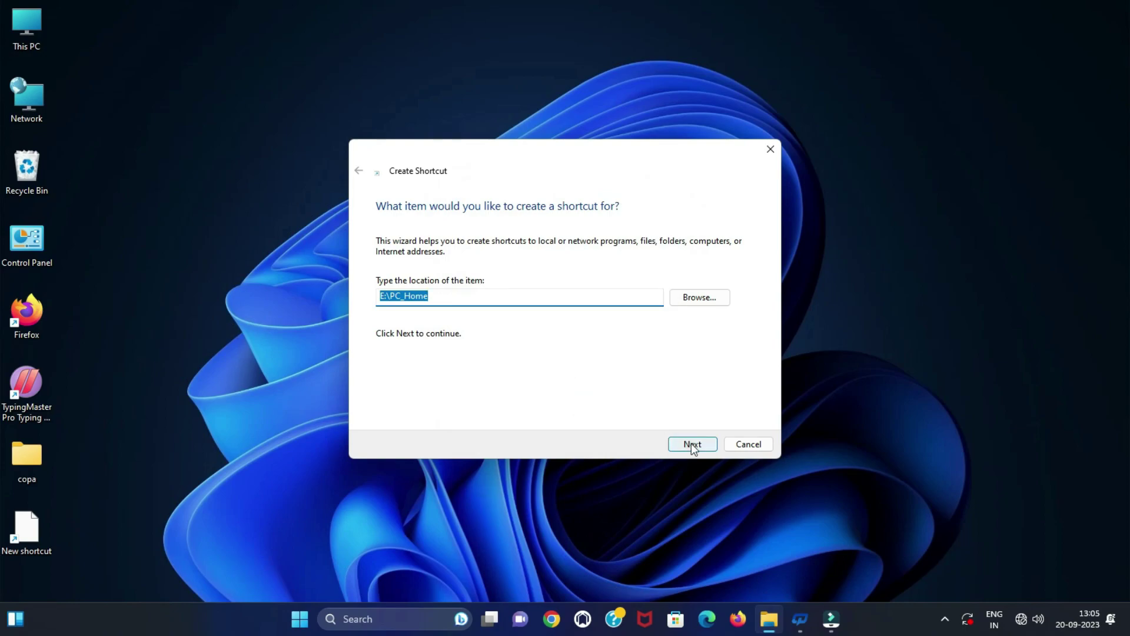
- Finish the shortcut with its suggested name and test it by opening the target folder and closing the folder window
left_click(693, 445)
left_click(694, 444)
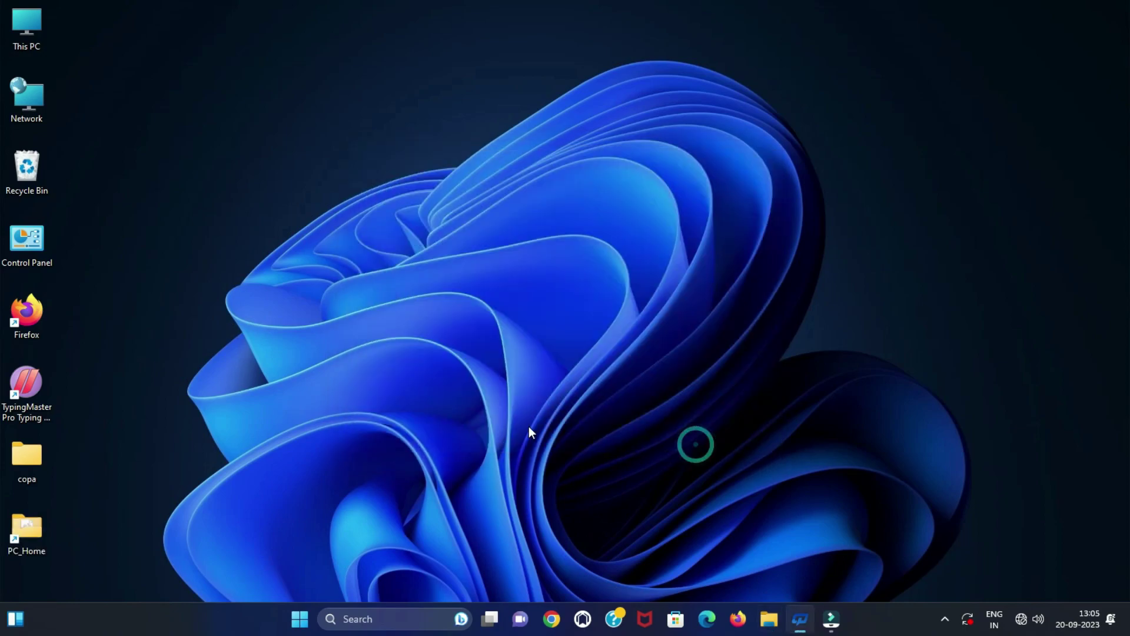
double_click(23, 528)
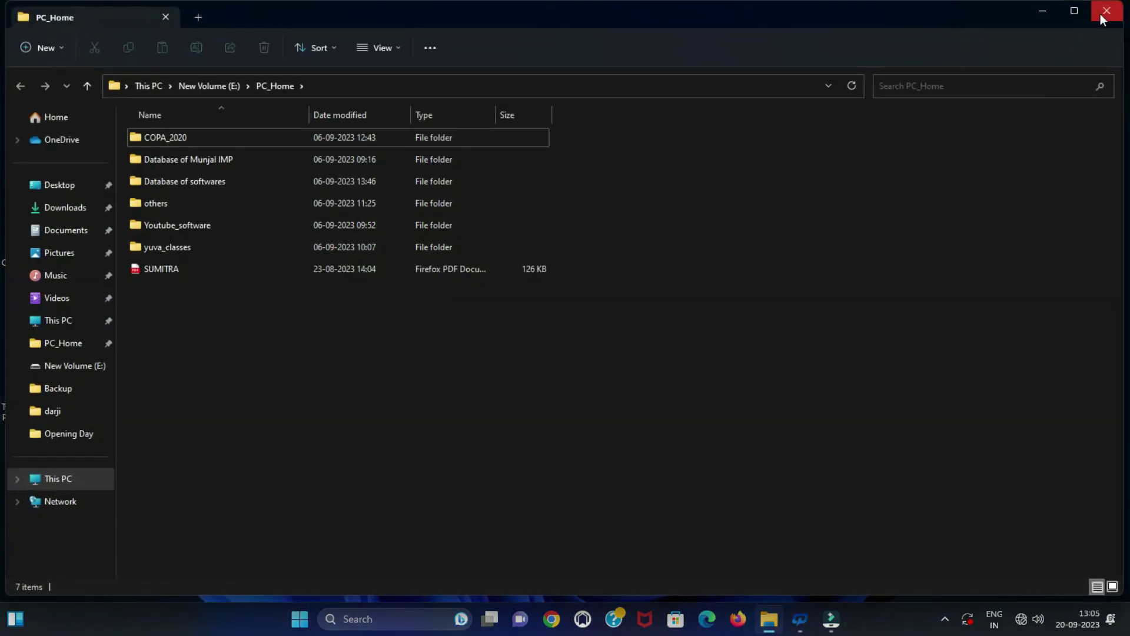
left_click(1106, 11)
- Create a new bitmap image on the desktop and name it pic
right_click(449, 253)
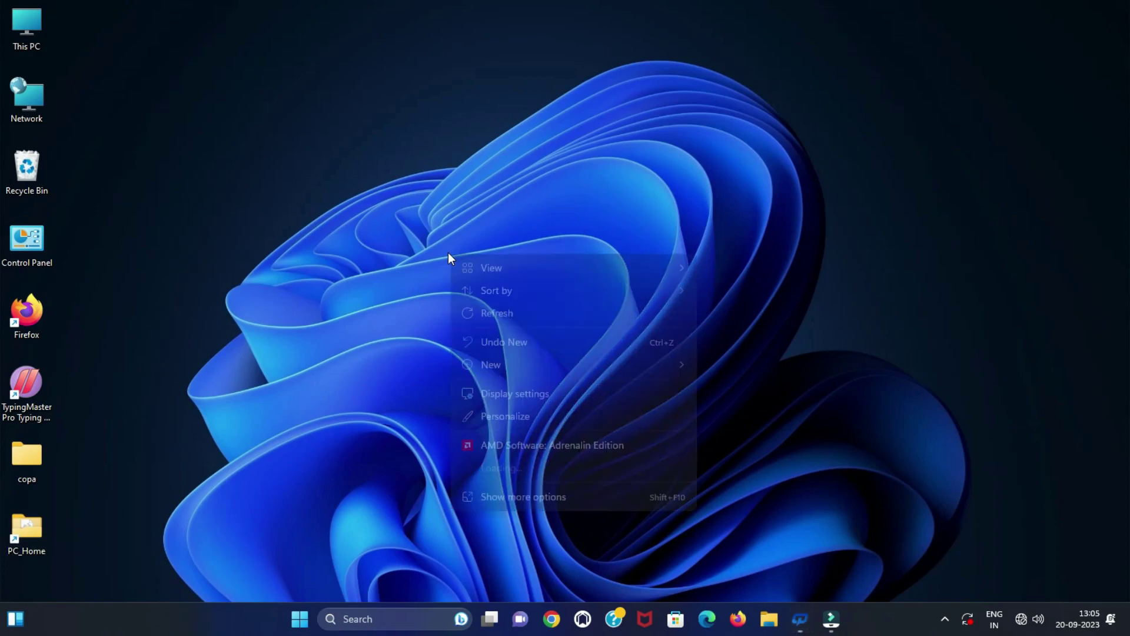
mouse_move(679, 368)
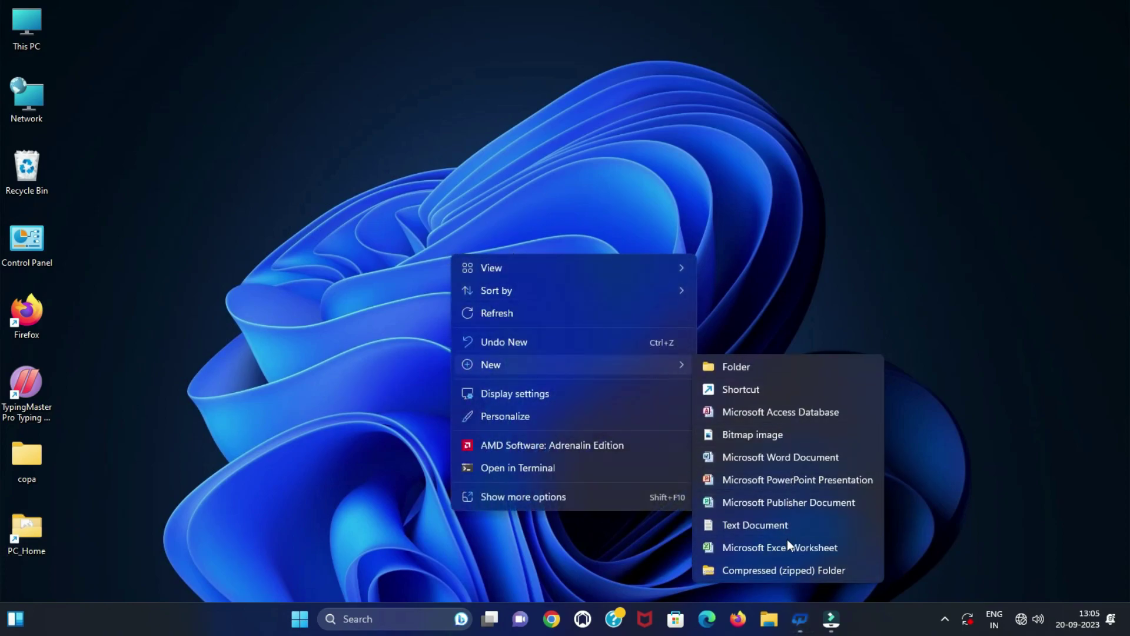
left_click(779, 433)
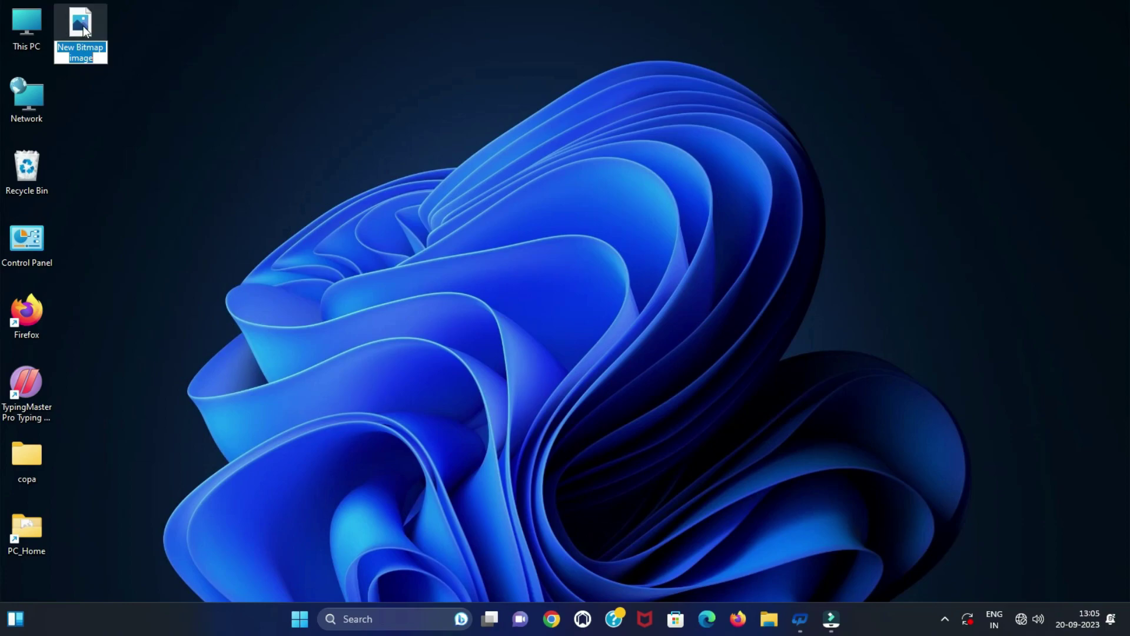
type("pic")
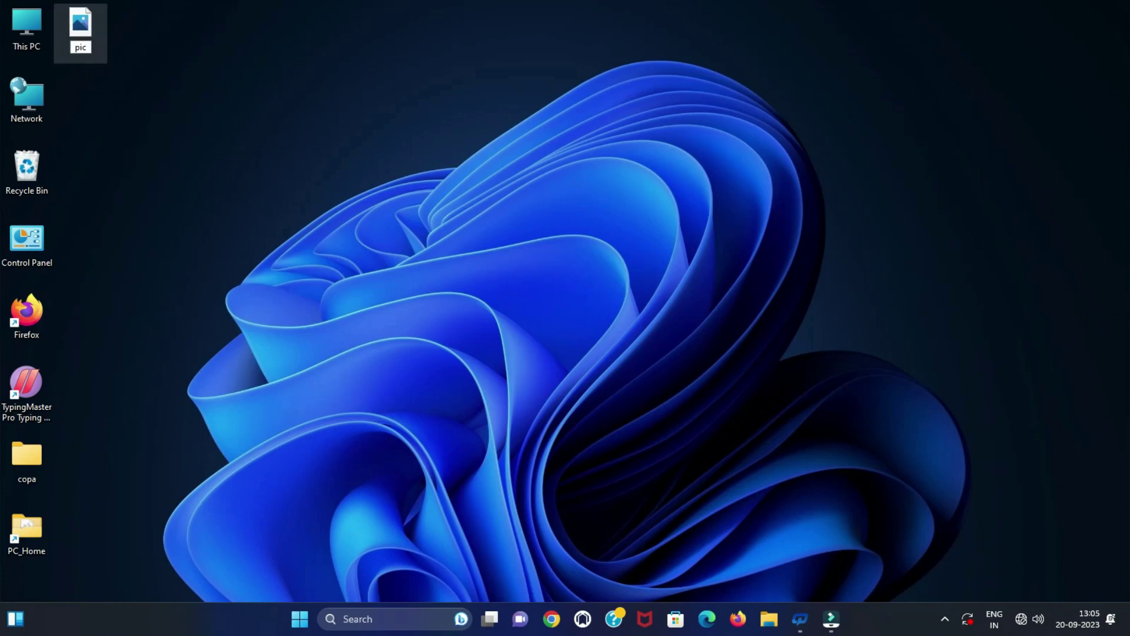
key("Return")
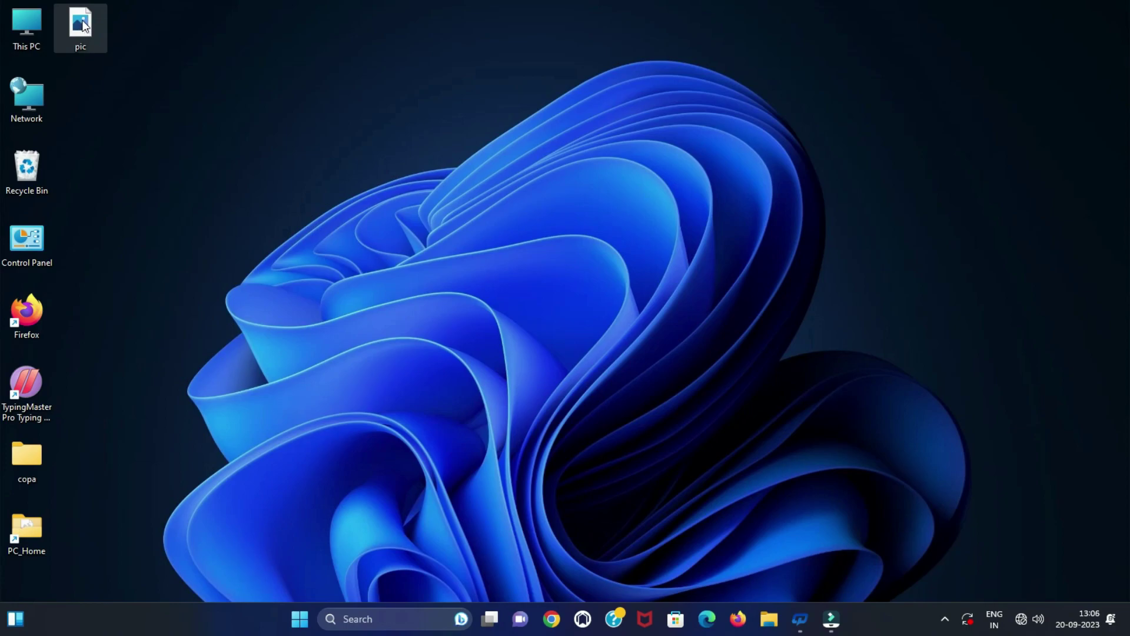
- Open the pic bitmap image from the desktop in Paint
right_click(83, 24)
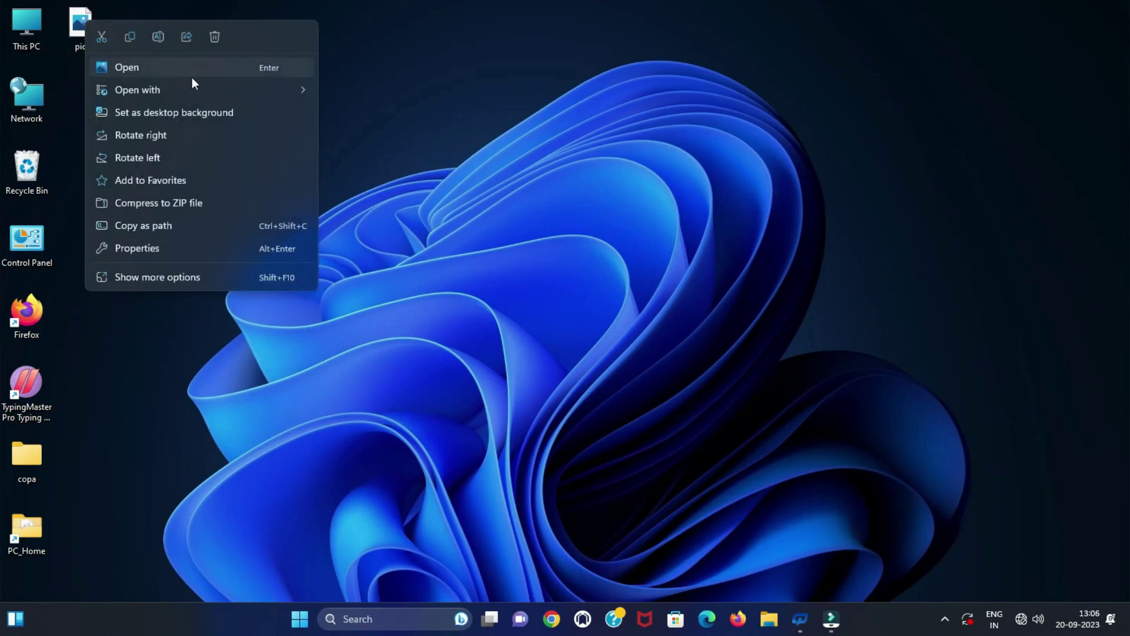
mouse_move(217, 89)
left_click(371, 115)
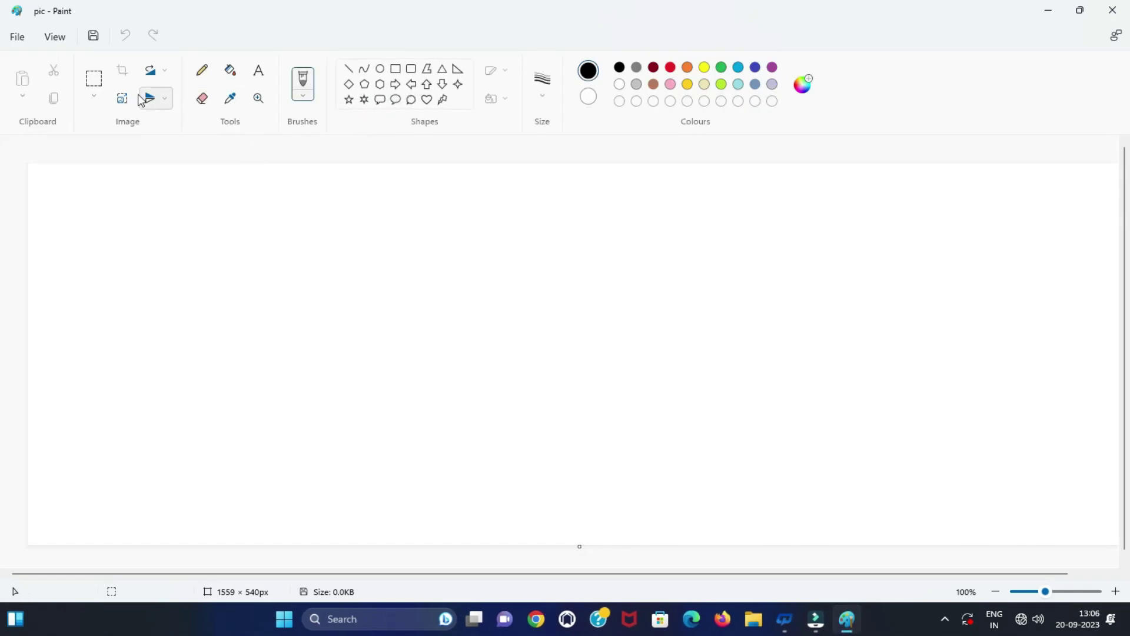
- Draw a black ellipse about 440 × 375 px on the canvas and a small upright ellipse inside its upper-left part
left_click(379, 68)
left_click_drag(303, 262, 632, 508)
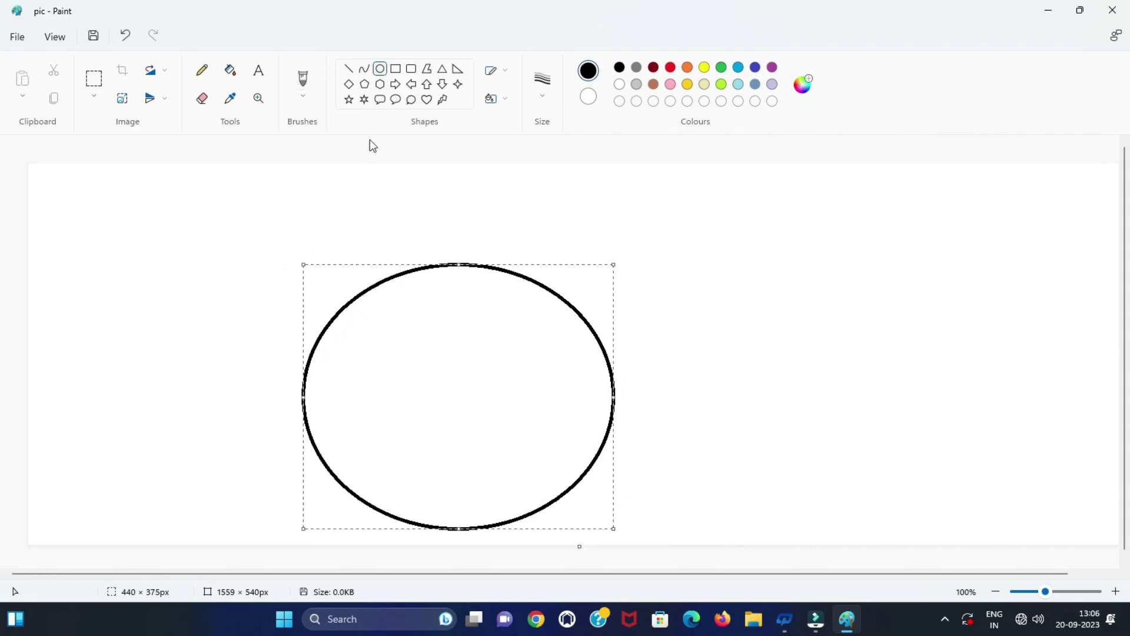
mouse_move(390, 335)
left_mouse_down()
mouse_move(396, 357)
mouse_move(396, 316)
mouse_move(416, 378)
mouse_move(427, 377)
left_mouse_up()
left_click(380, 69)
left_click(406, 174)
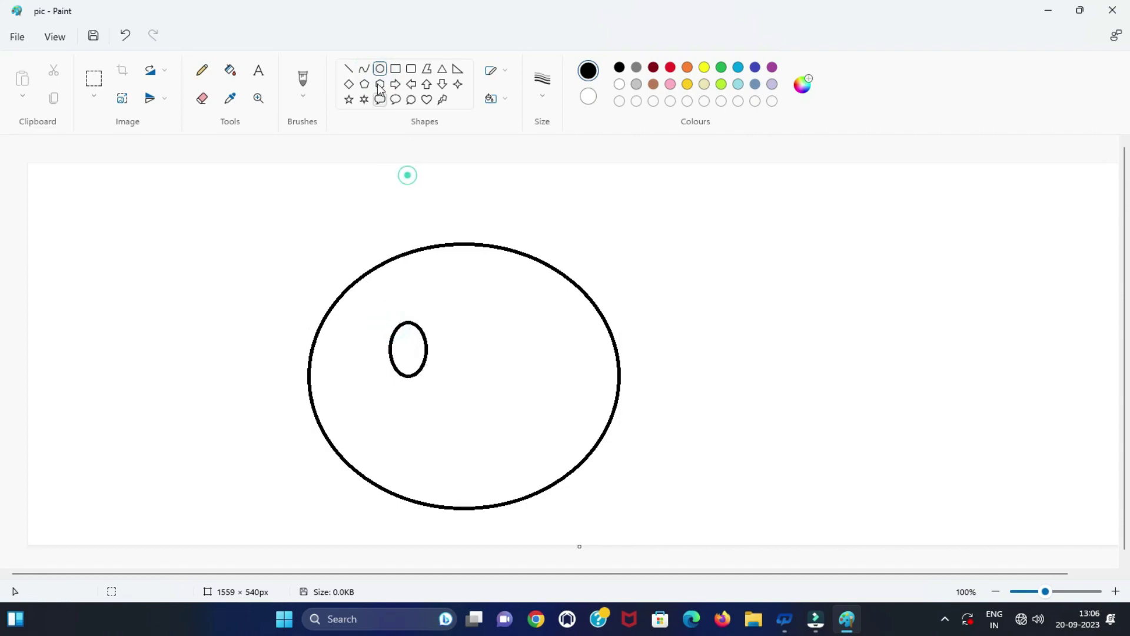
- Draw a second small upright ellipse inside the upper-right part of the large ellipse, level with the first one
left_click(380, 69)
left_click(501, 329)
left_click_drag(502, 329, 537, 385)
left_click(620, 317)
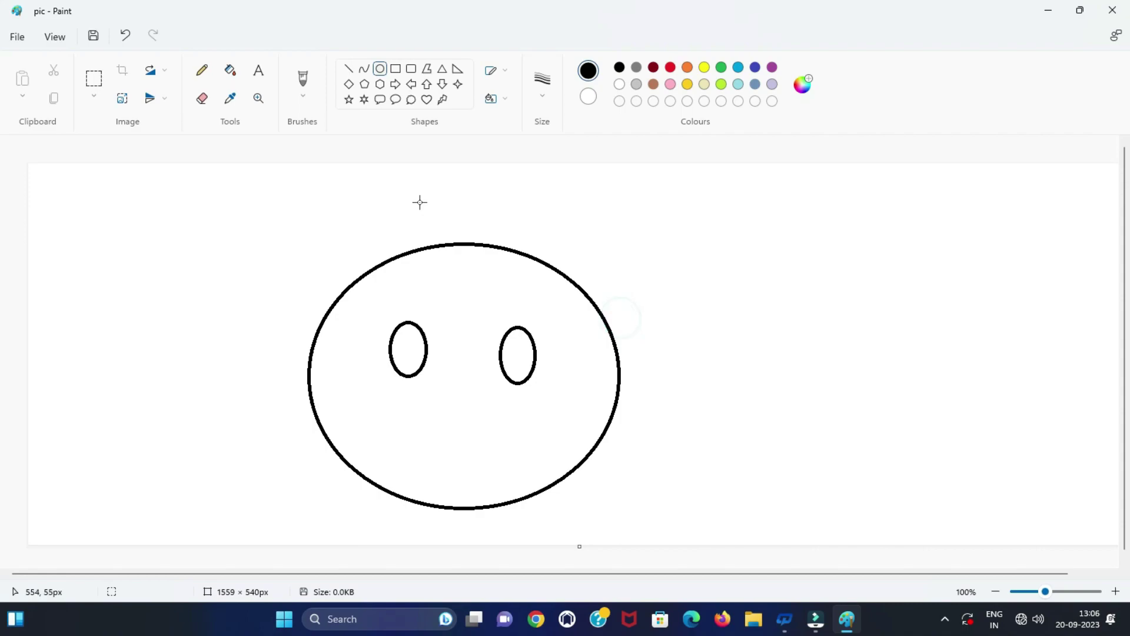
- Save the drawing to the pic image and close Paint
left_click(19, 37)
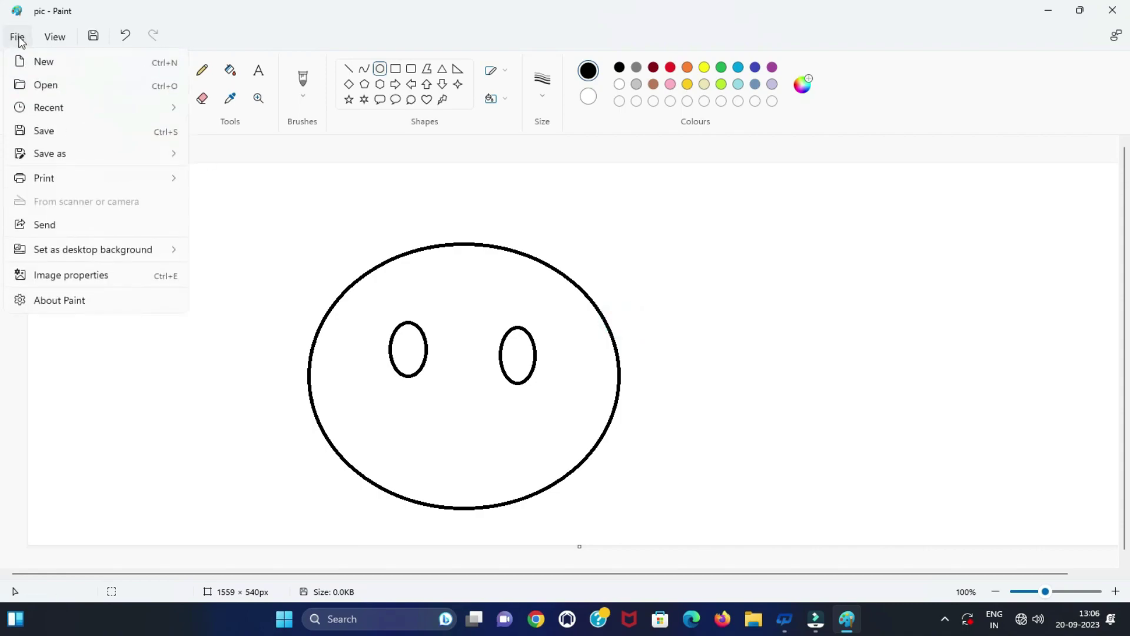
left_click(54, 131)
left_click(1113, 10)
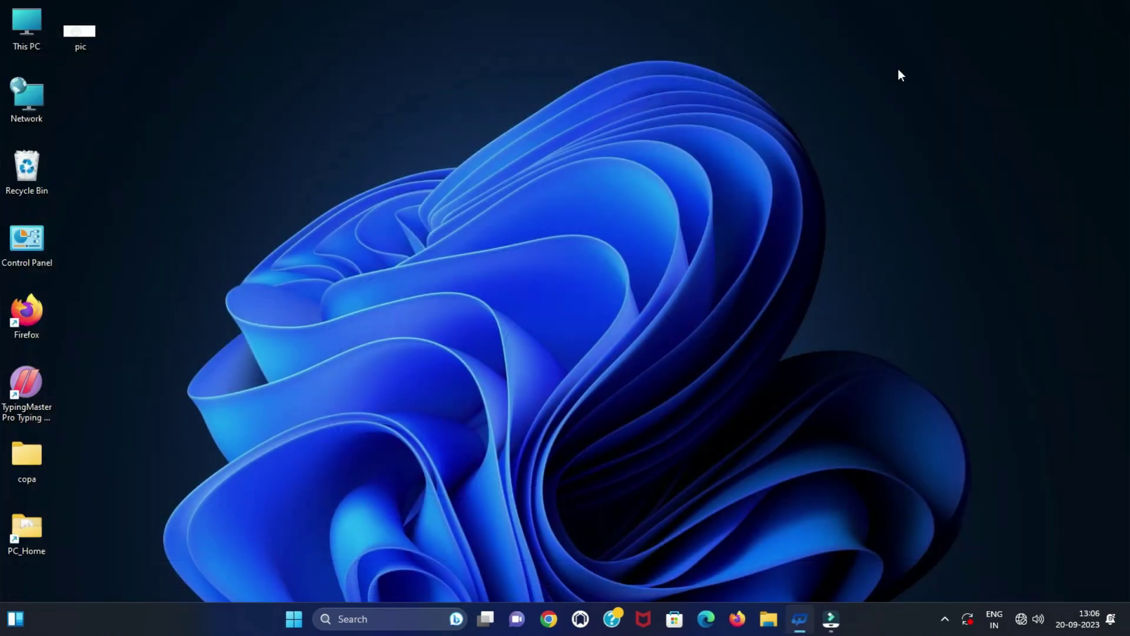
- Open the saved pic image from the desktop to check the drawing, and close the Photos viewer
left_click(91, 34)
double_click(91, 35)
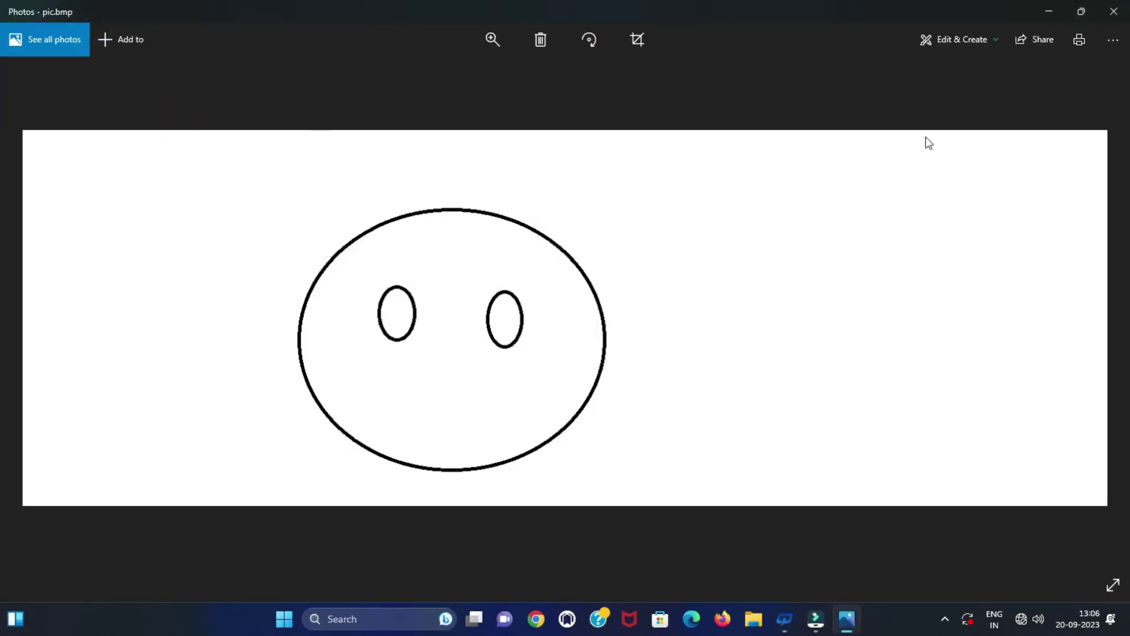
left_click(1113, 12)
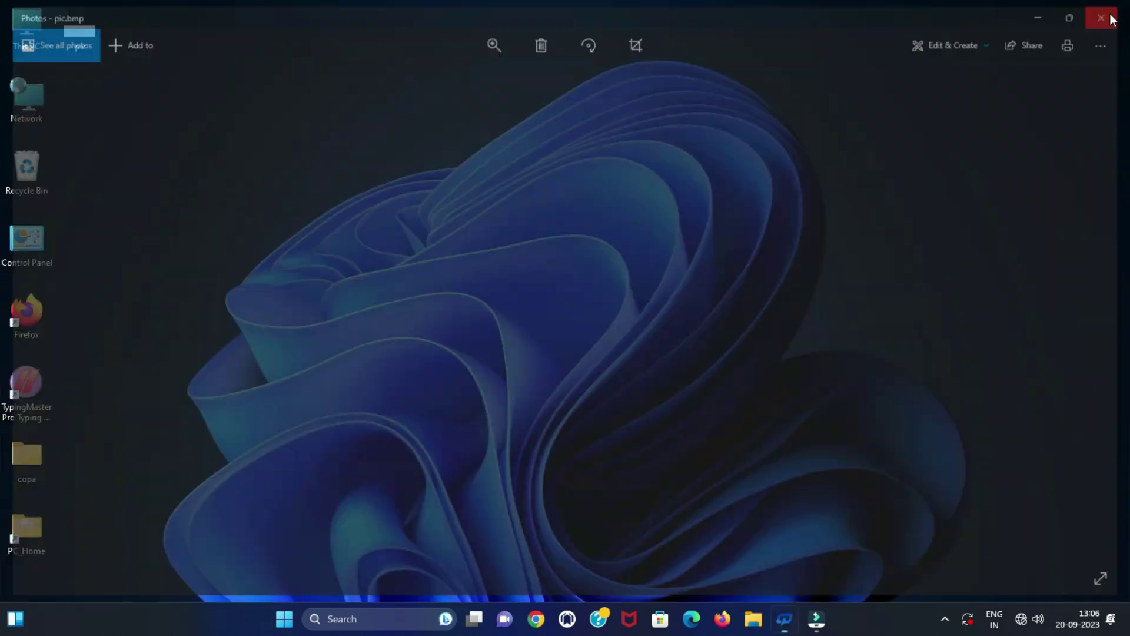
- Open the Display settings from the desktop's context menu
right_click(452, 157)
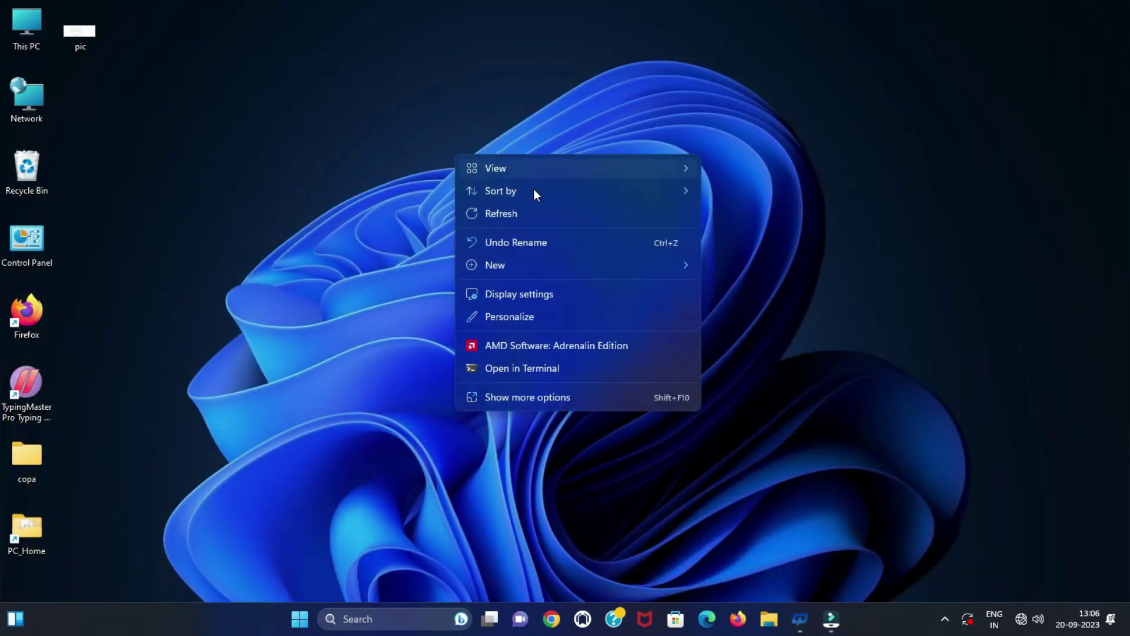
mouse_move(637, 266)
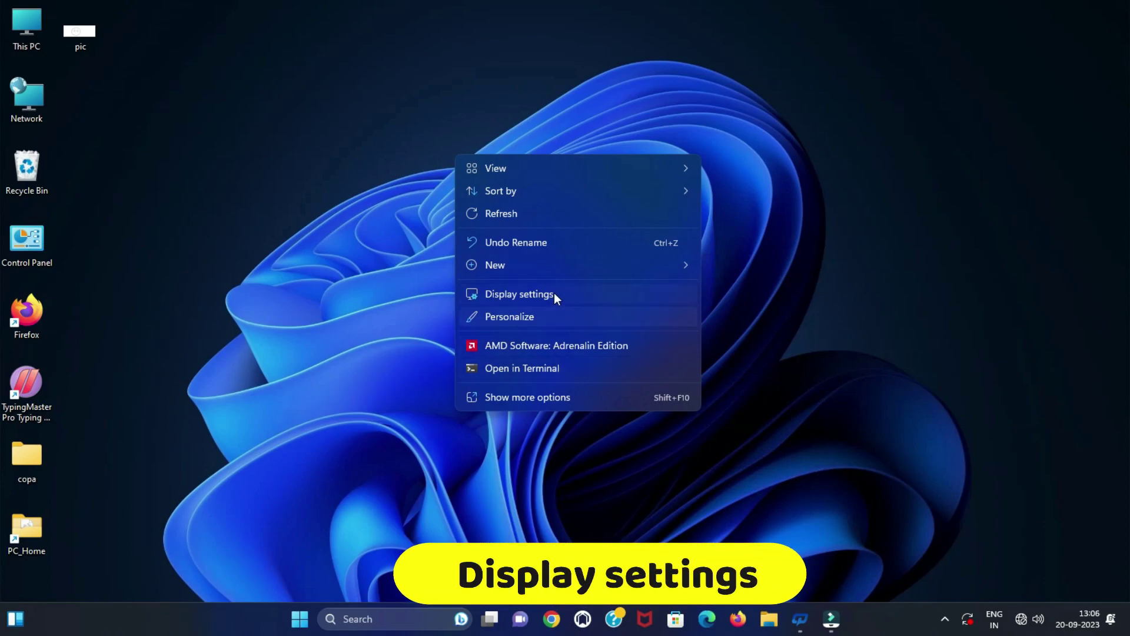
left_click(588, 300)
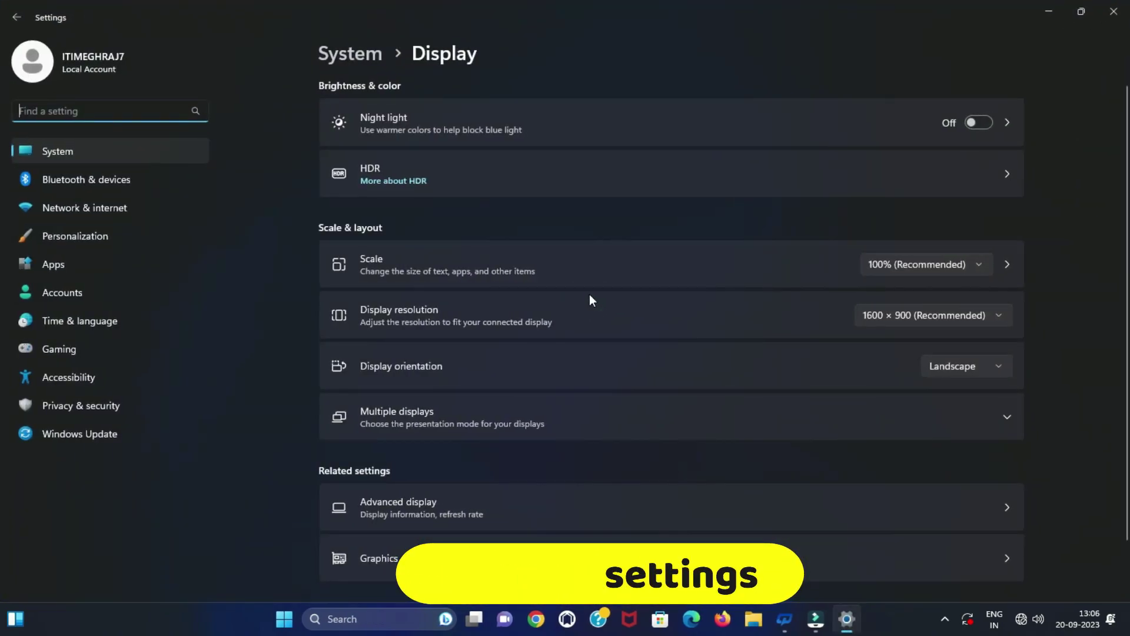
- Turn the night light on and back off
left_click(989, 124)
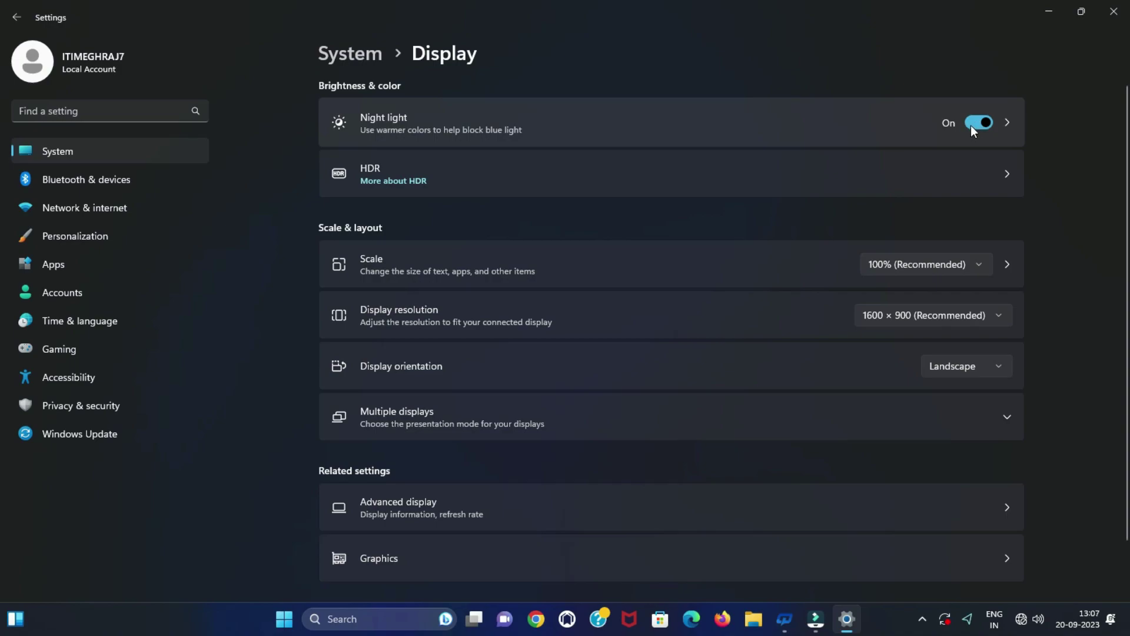
left_click(972, 125)
scroll(969, 126, "down", 1)
scroll(936, 192, "up", 1)
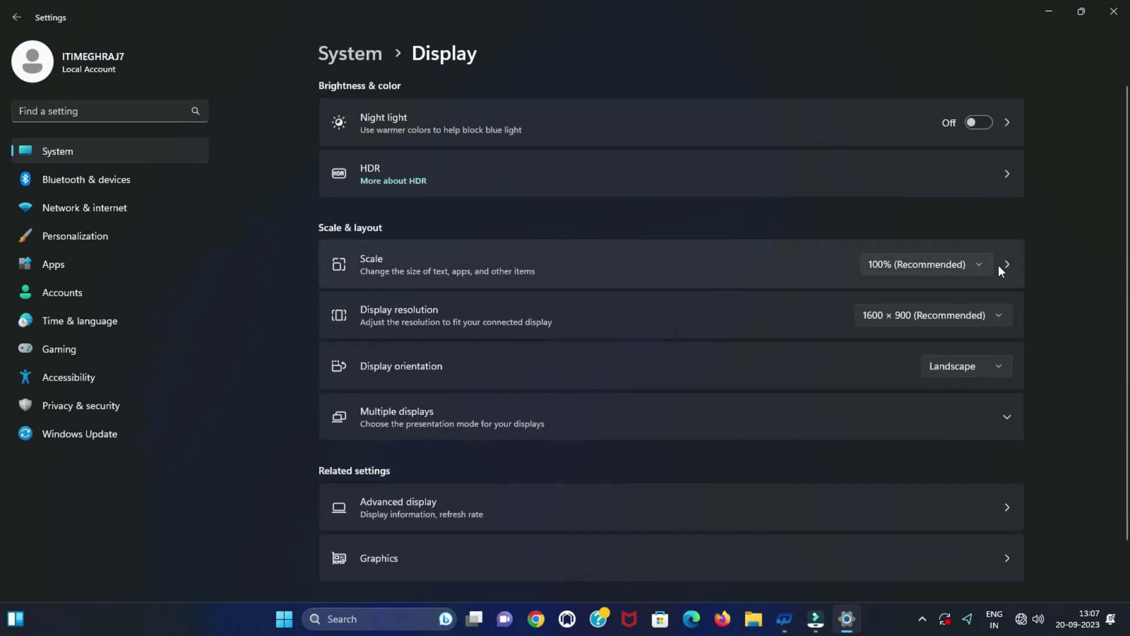
- Try the display scale at 125% and restore it to 100% (Recommended)
left_click(984, 267)
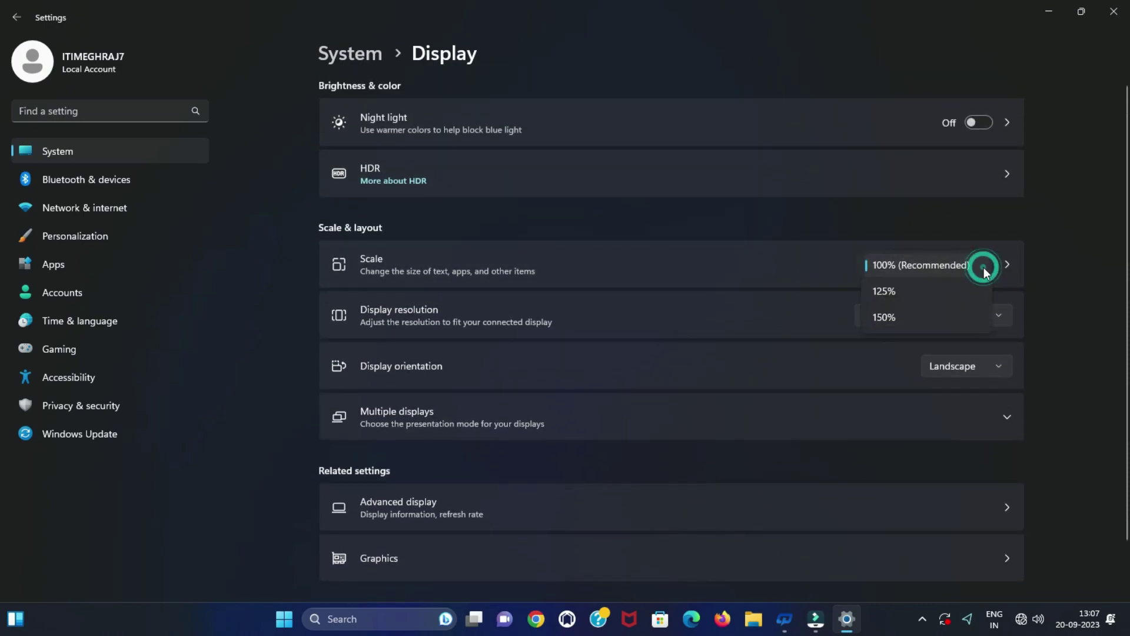
left_click(904, 295)
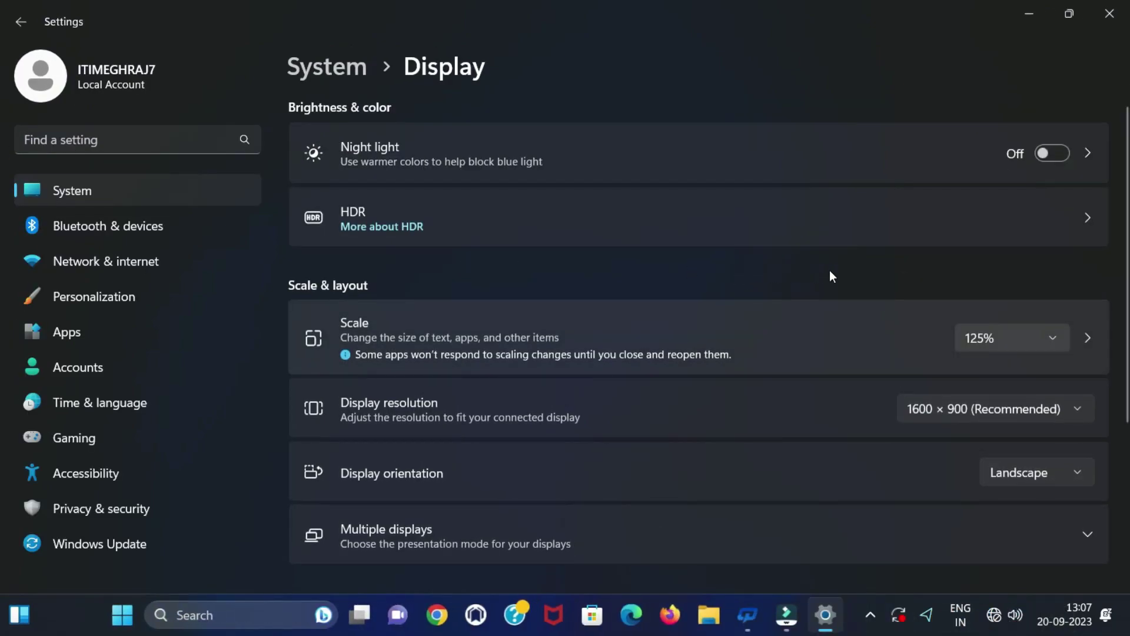
left_click(1034, 337)
left_click(1003, 305)
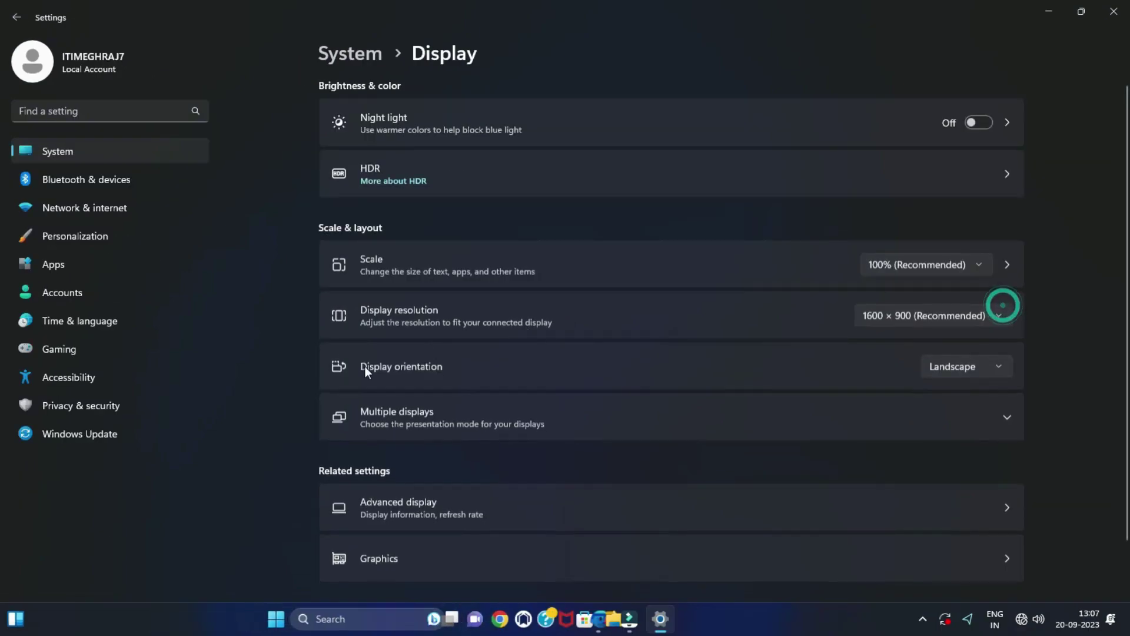
- Try the display resolution 1280 × 800, keeping the change, and restore 1600 × 900 (Recommended)
left_click(889, 317)
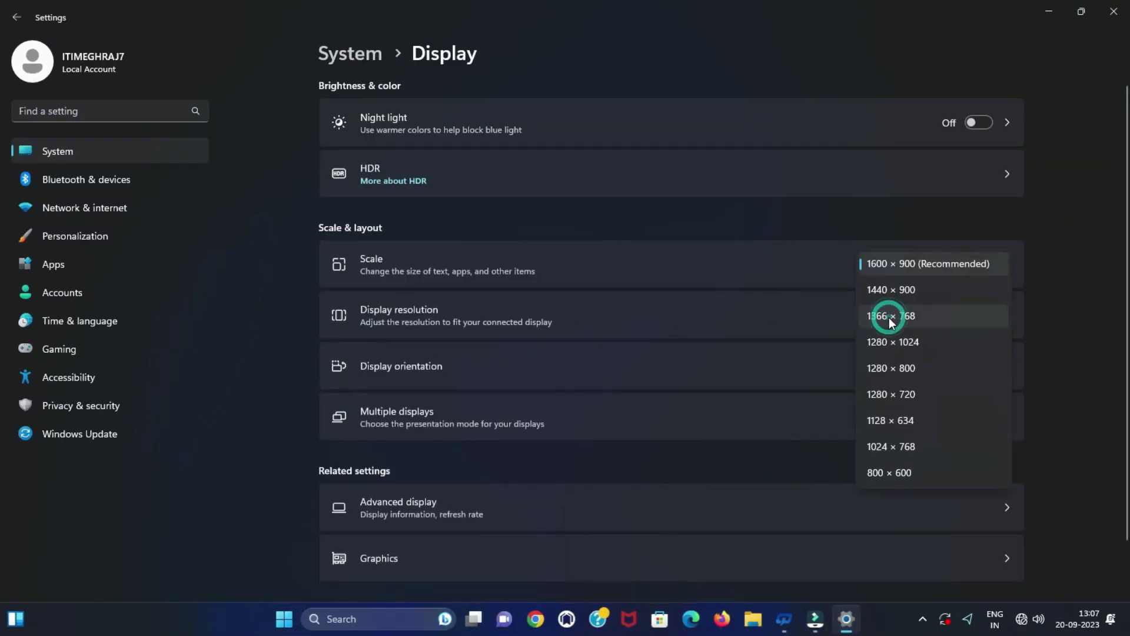
left_click(900, 369)
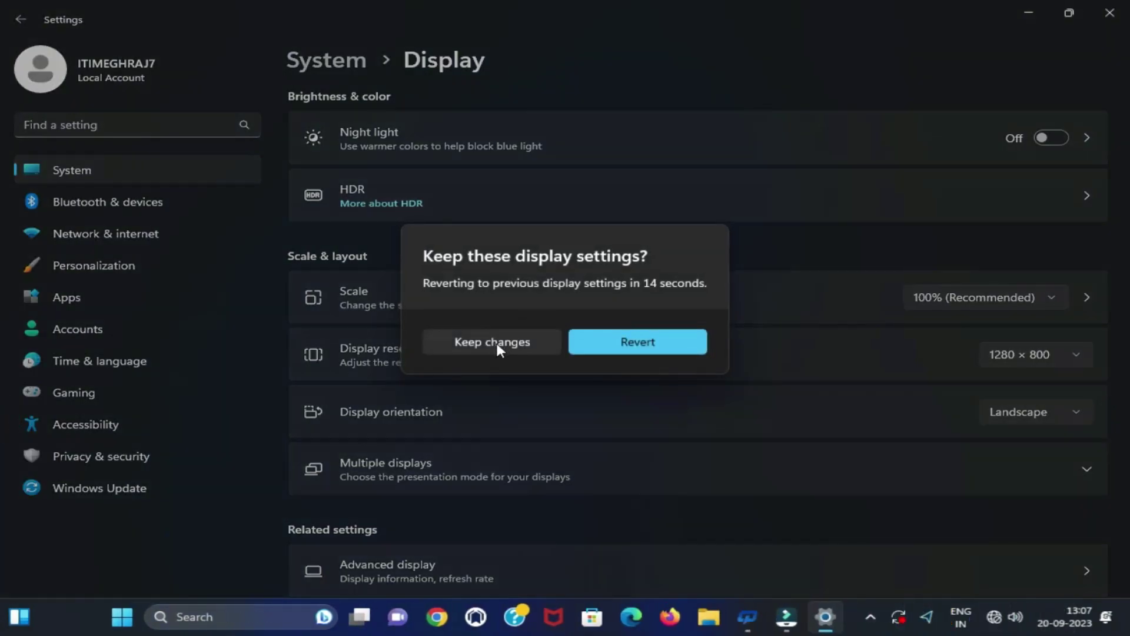
left_click(496, 344)
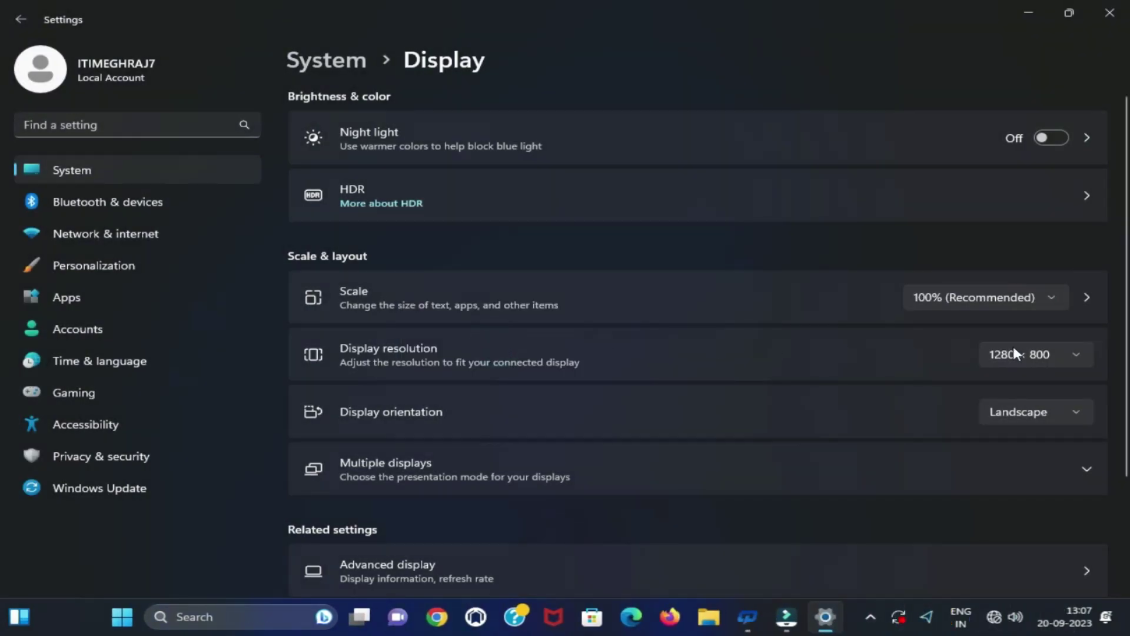
left_click(1041, 356)
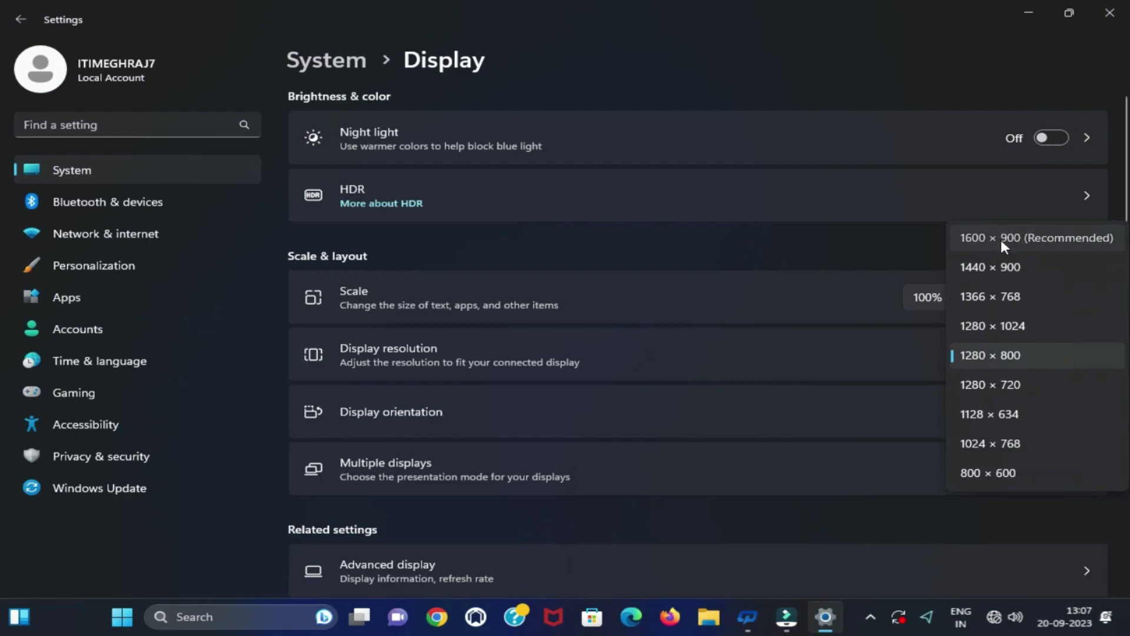
left_click(1069, 239)
left_click(518, 341)
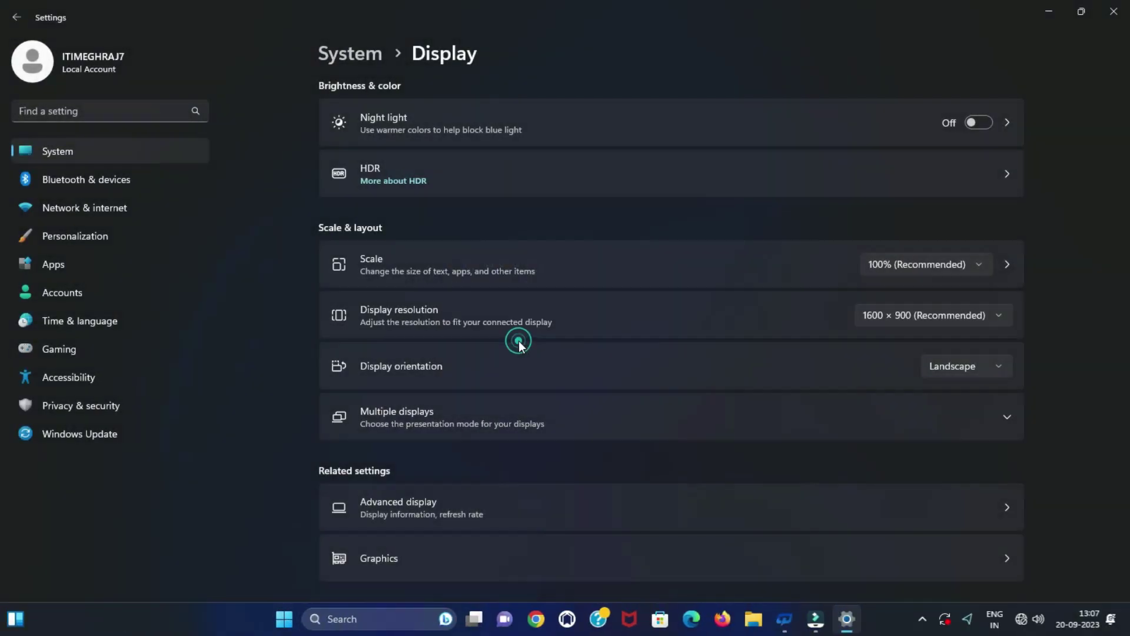
- Try the Landscape (flipped) display orientation and revert to the previous display settings
left_click(962, 368)
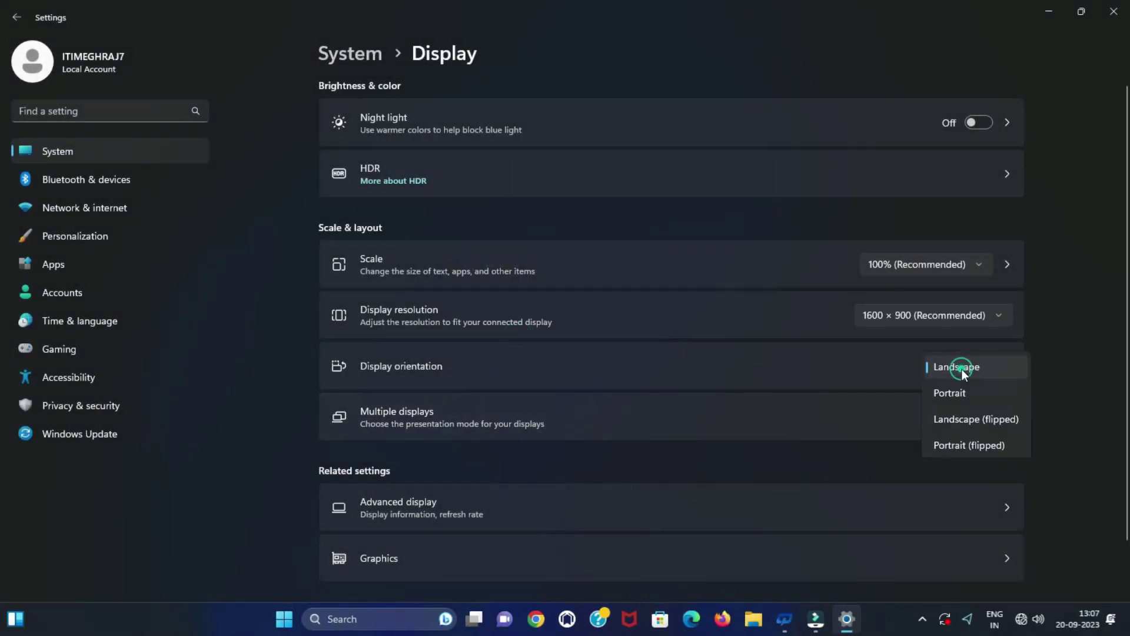
left_click(975, 422)
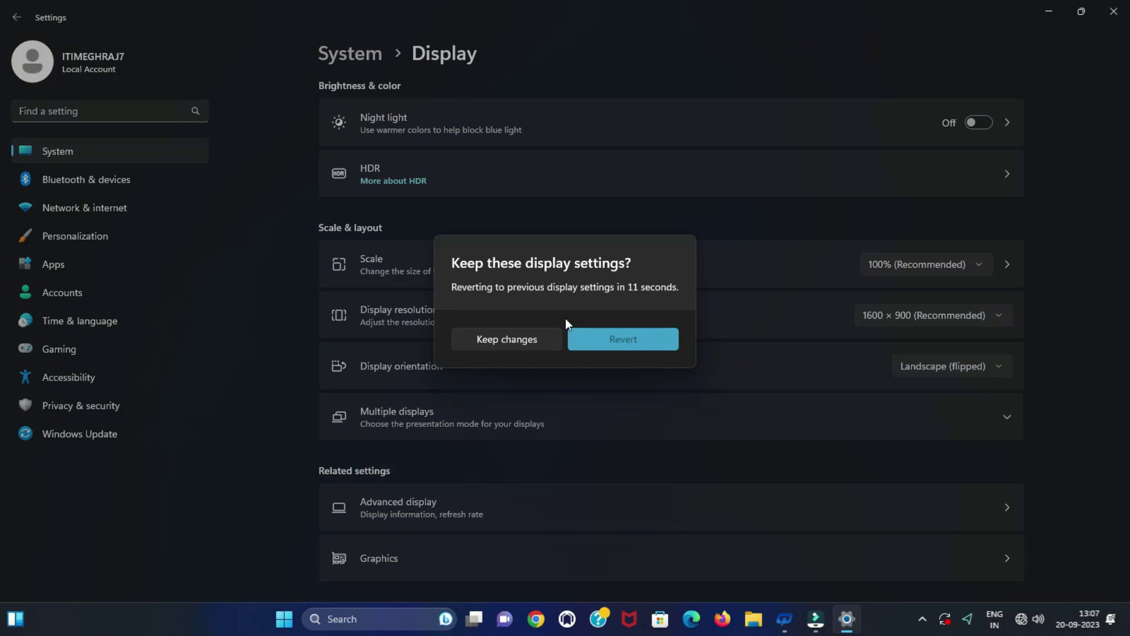
left_click(613, 340)
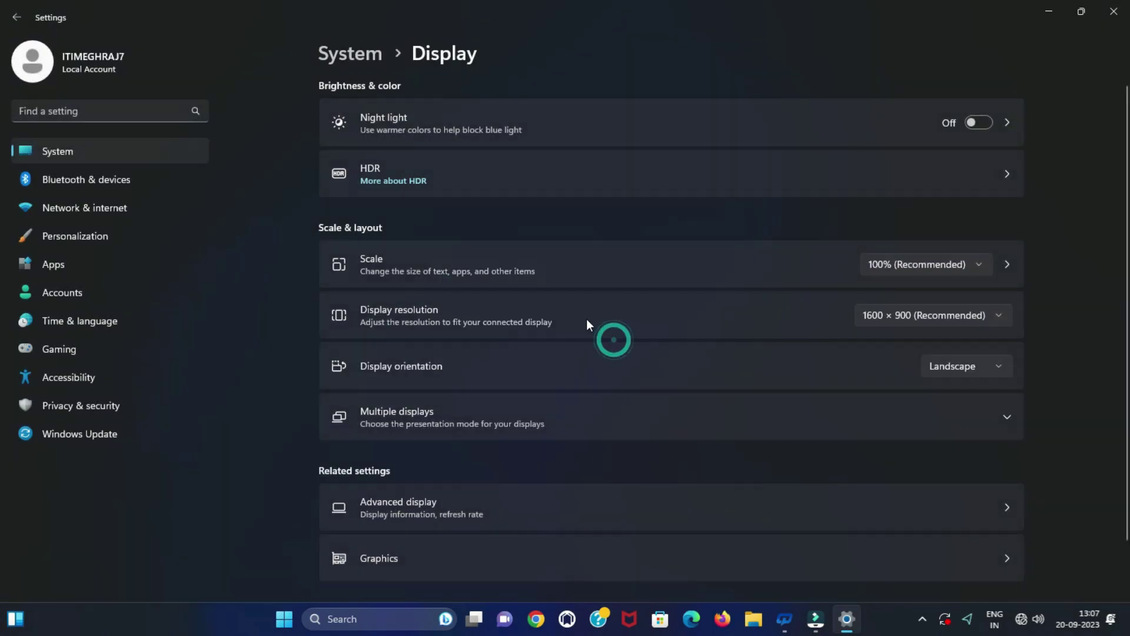
- Expand the Multiple displays options to review them, and collapse them again
left_click(995, 423)
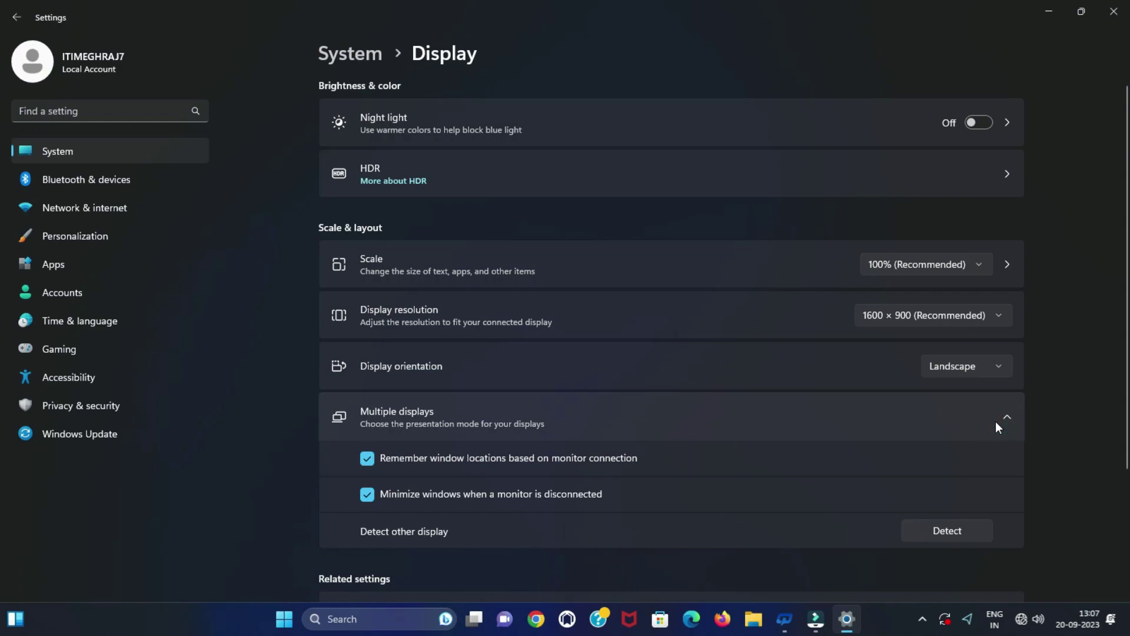
scroll(997, 427, "down", 1)
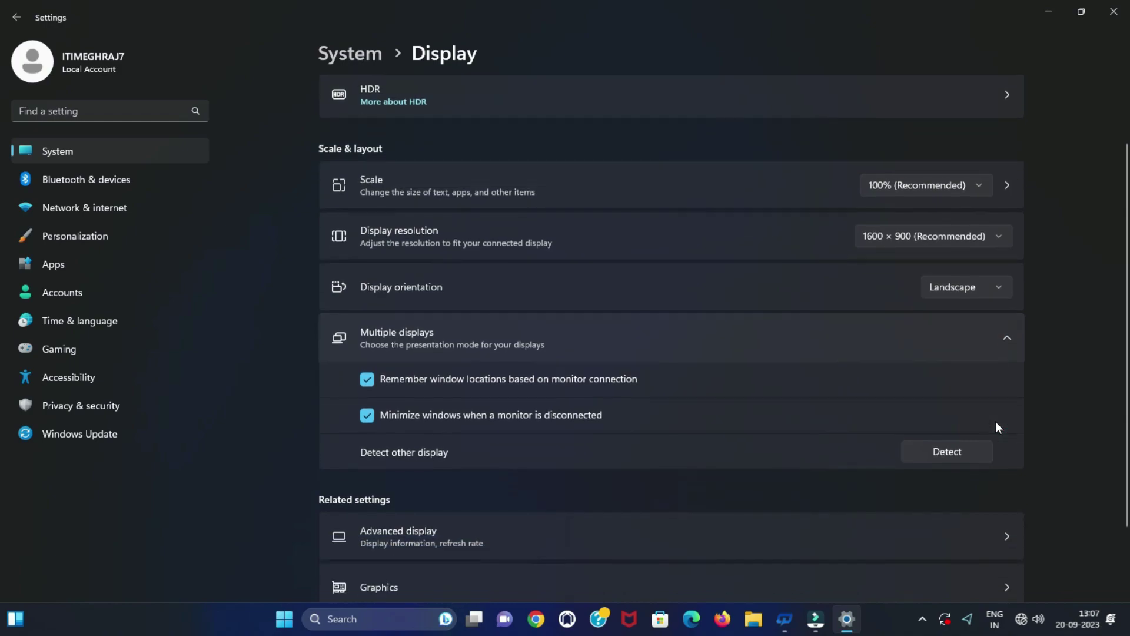
left_click(998, 337)
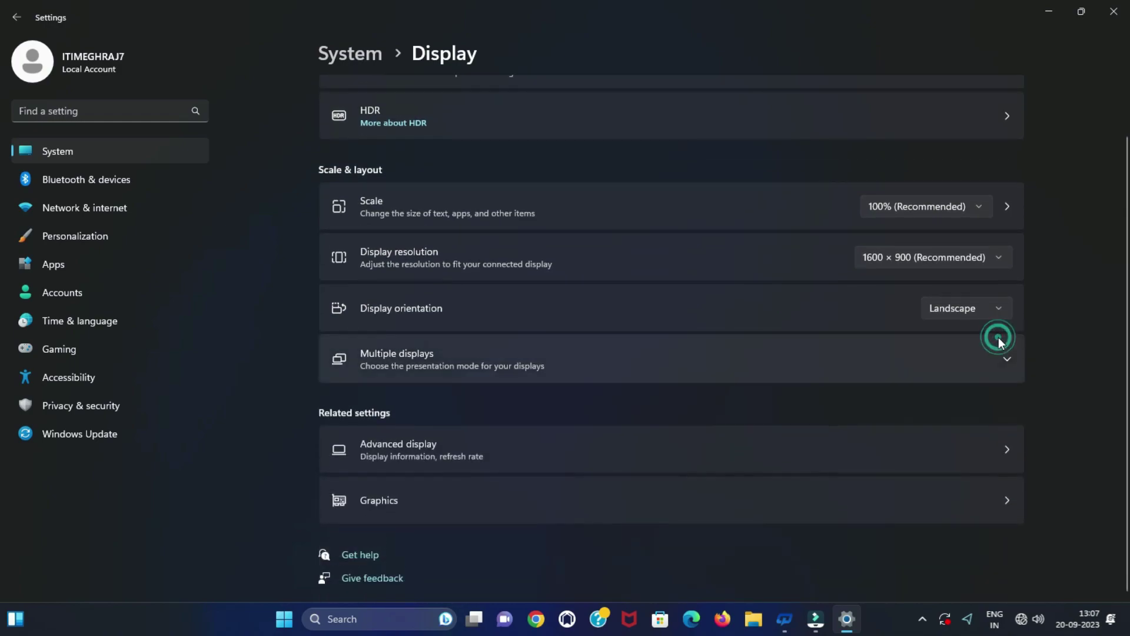
- Examine the advanced display information and the adapter properties for Display 1, and return to the Display page
left_click(1002, 450)
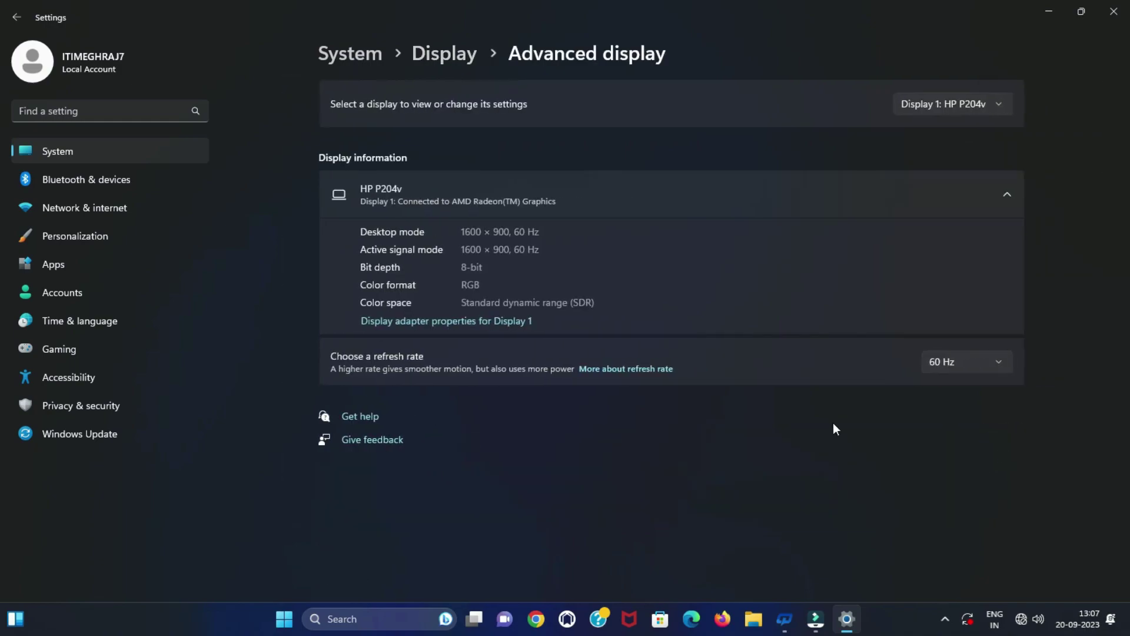
left_click(470, 323)
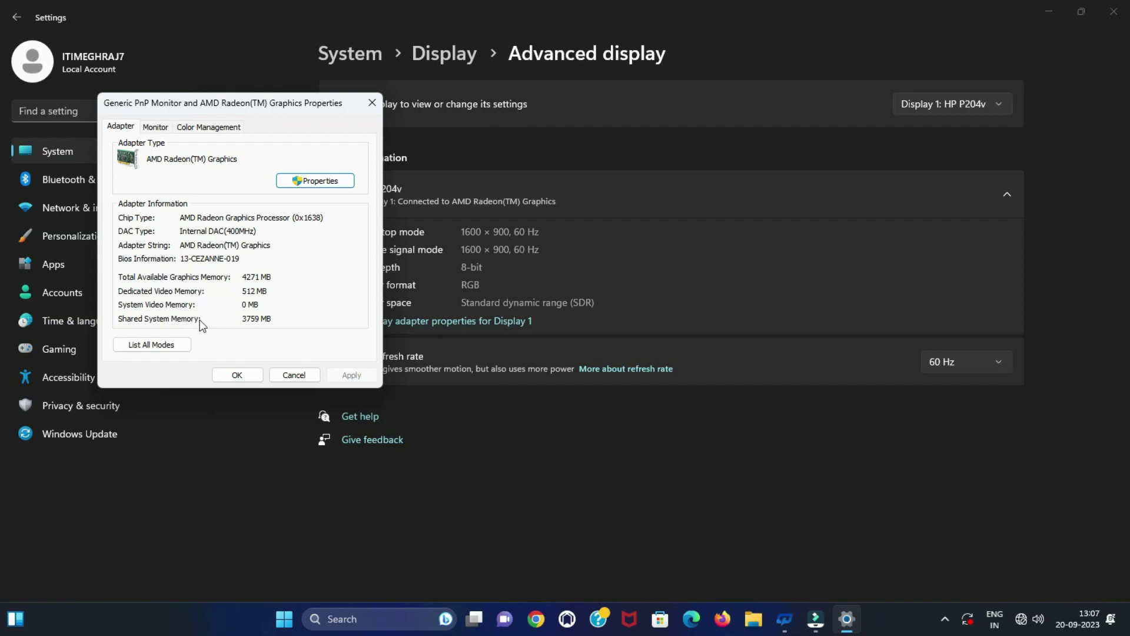
left_click(241, 378)
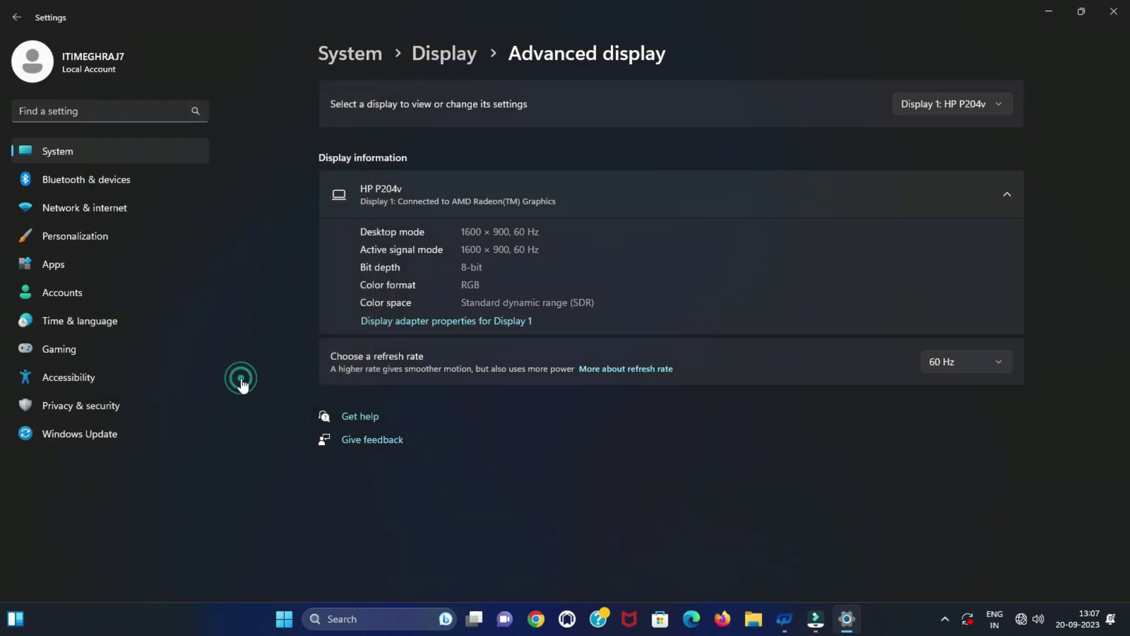
left_click(20, 19)
- In the default graphics settings, toggle the optimizations for windowed games on and off, and return to the Display page
scroll(608, 476, "down", 2)
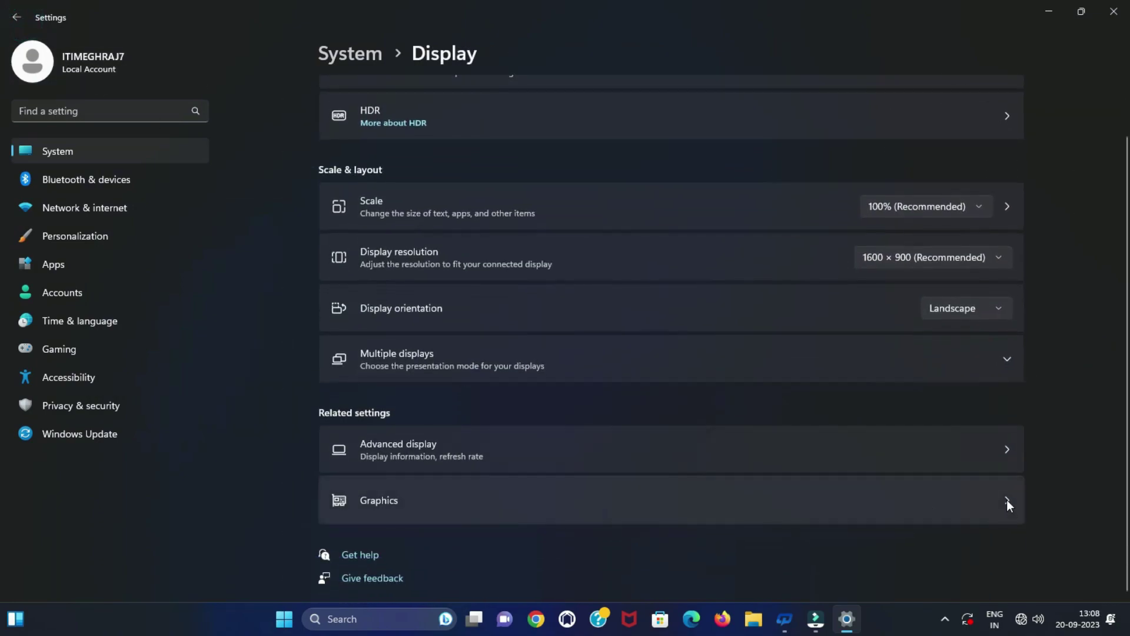
left_click(1007, 499)
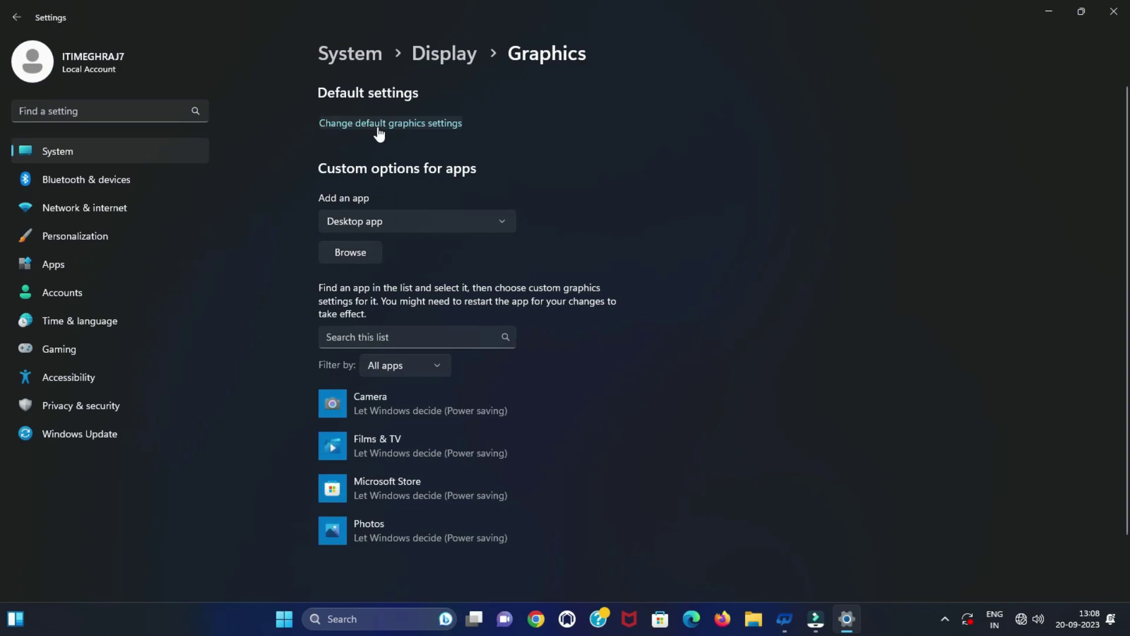
left_click(378, 125)
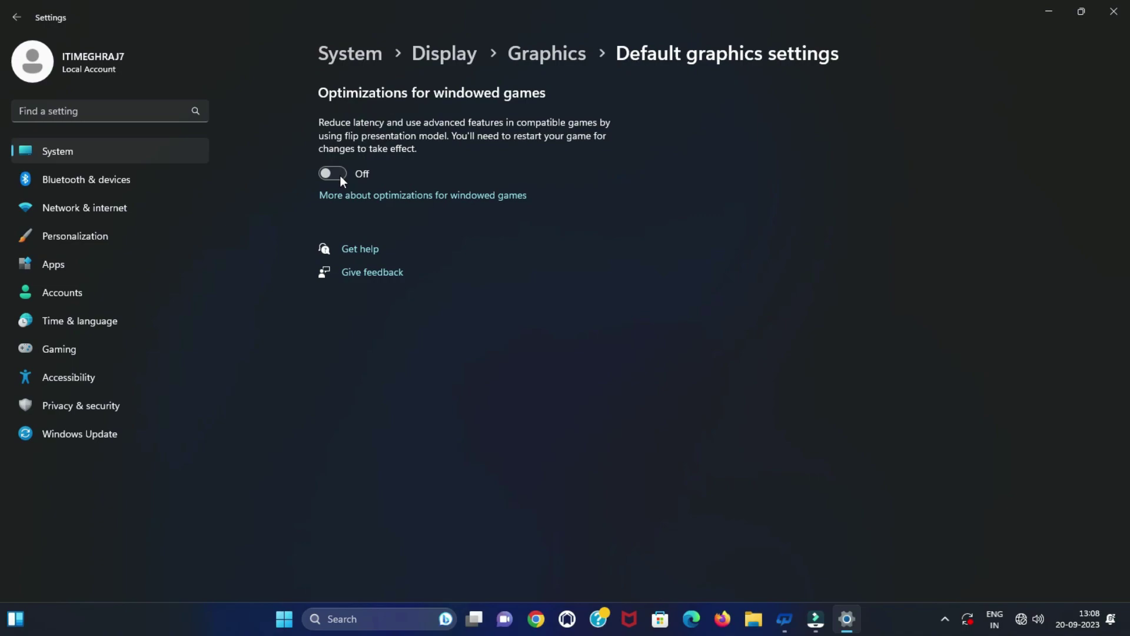
left_click(342, 175)
left_click(323, 175)
left_click(16, 17)
left_click(17, 17)
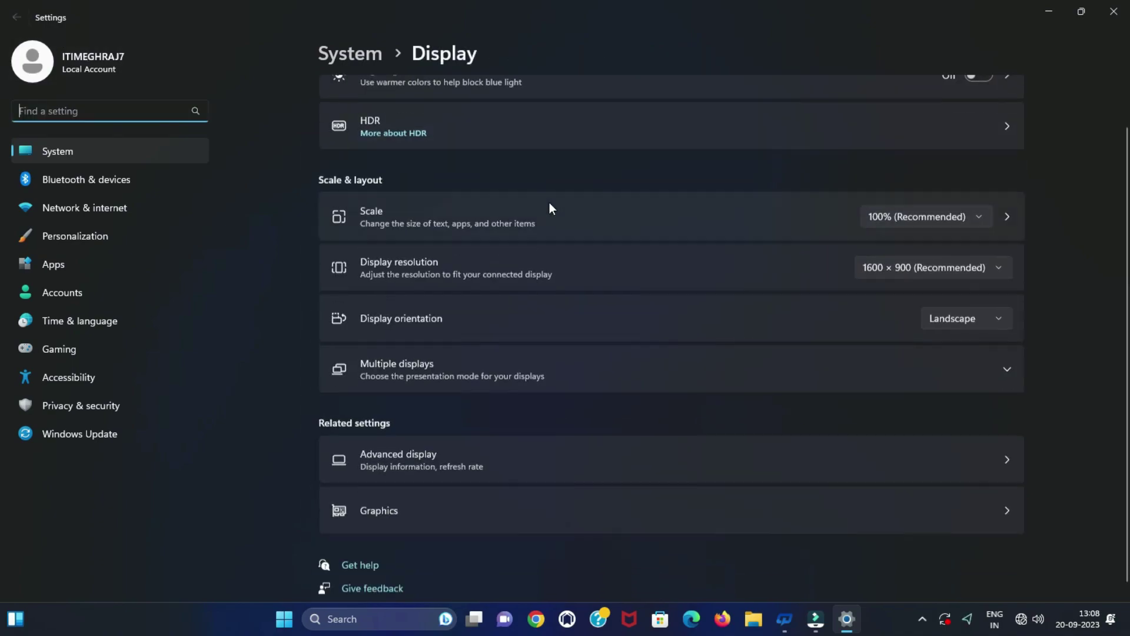
- Close the display settings and open the Personalization settings from the desktop to review the available pages
left_click(1113, 12)
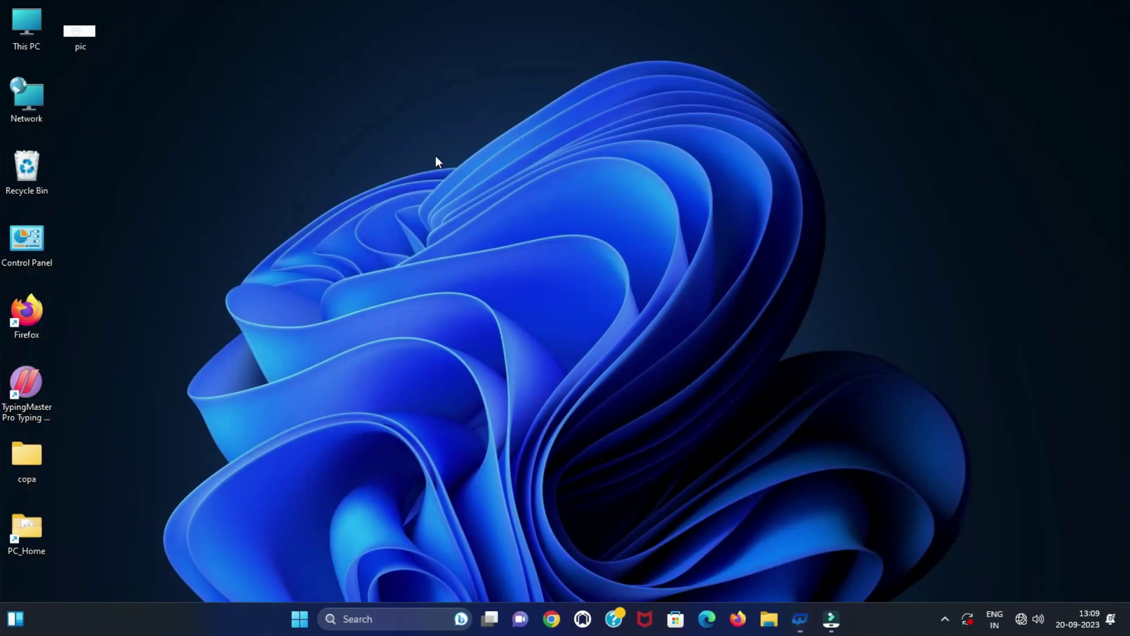
right_click(436, 159)
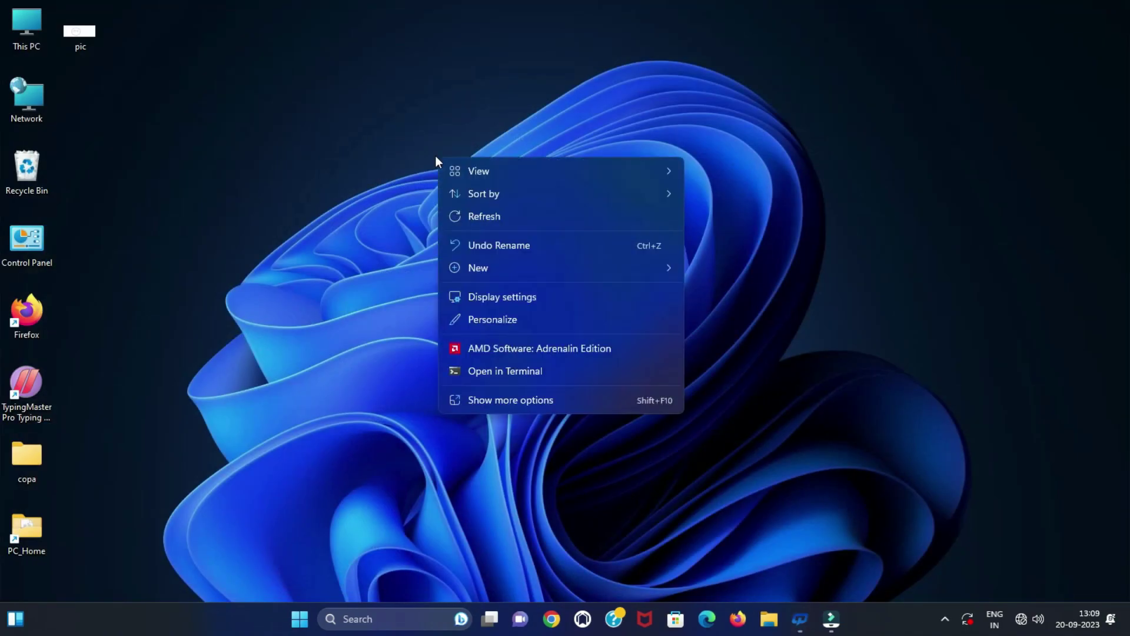
left_click(543, 320)
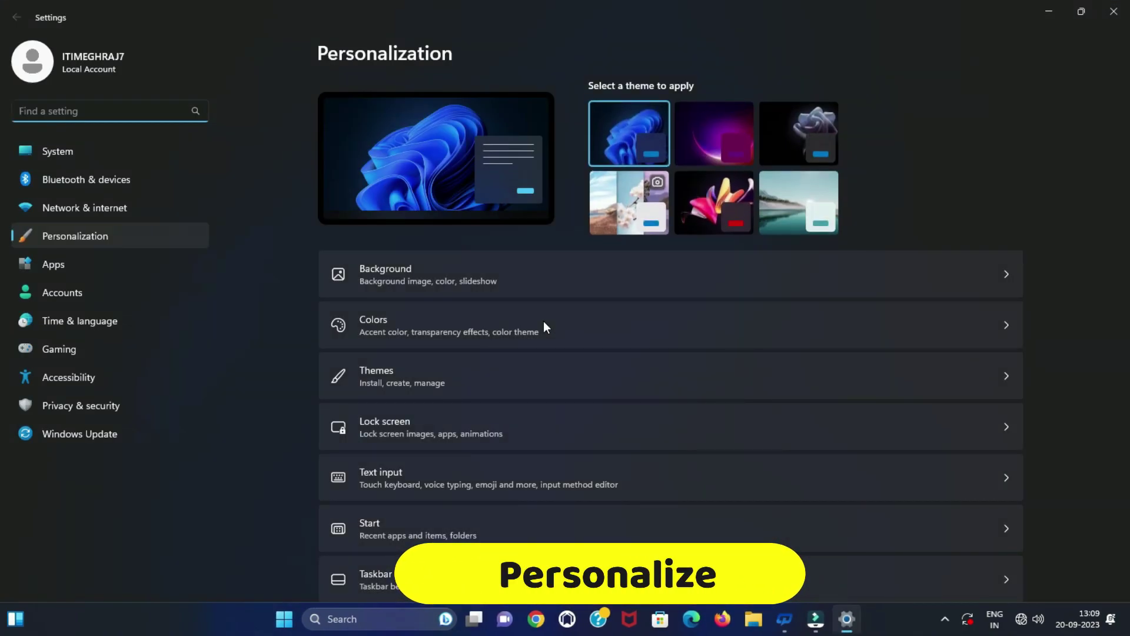
scroll(543, 319, "down", 3)
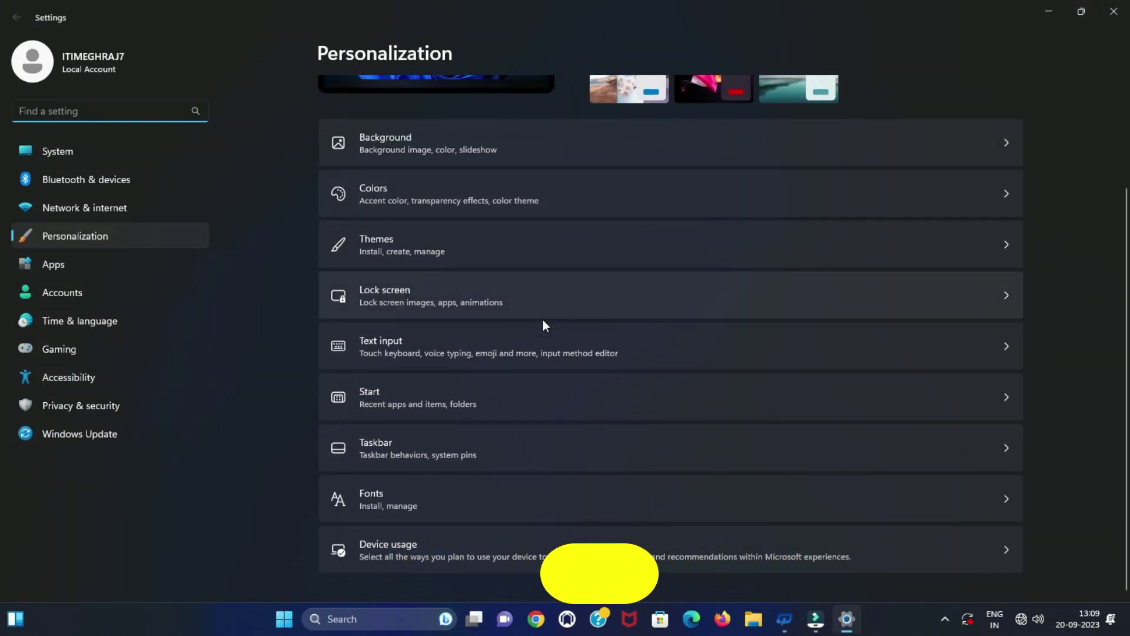
- Set the dark flower picture from the recent images as the desktop background and check it on the desktop
scroll(543, 321, "up", 2)
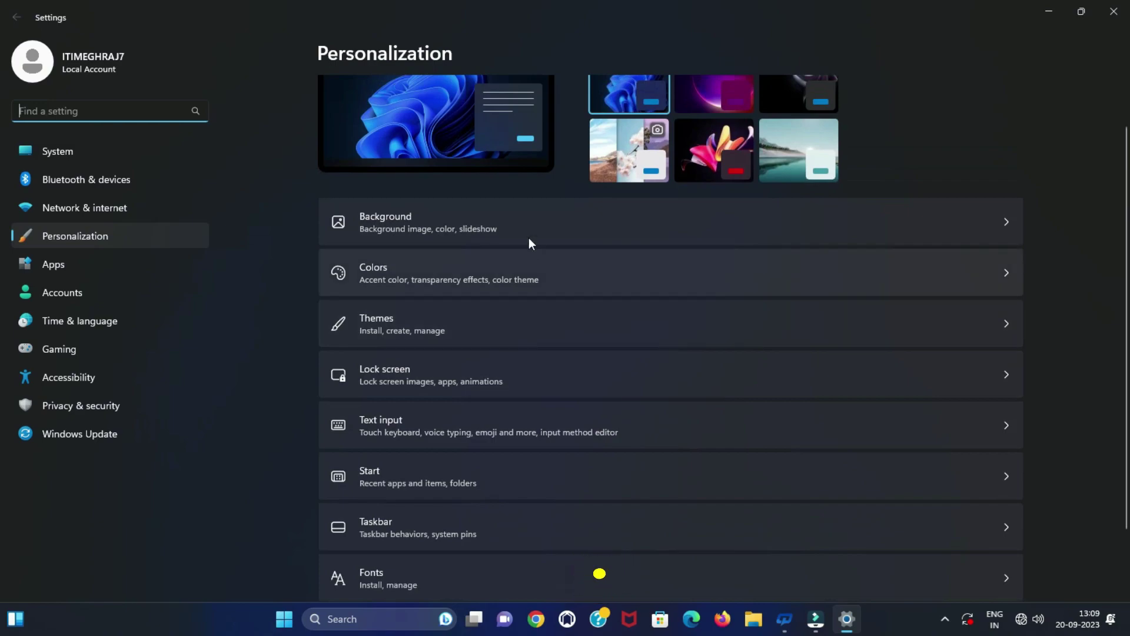
left_click(458, 221)
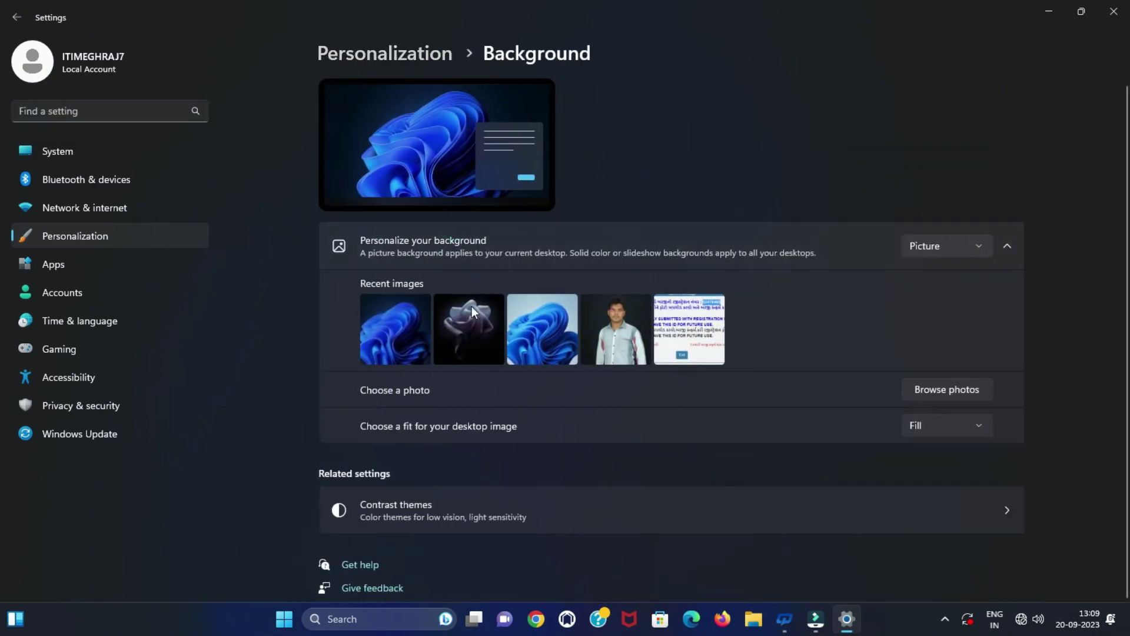
left_click(470, 323)
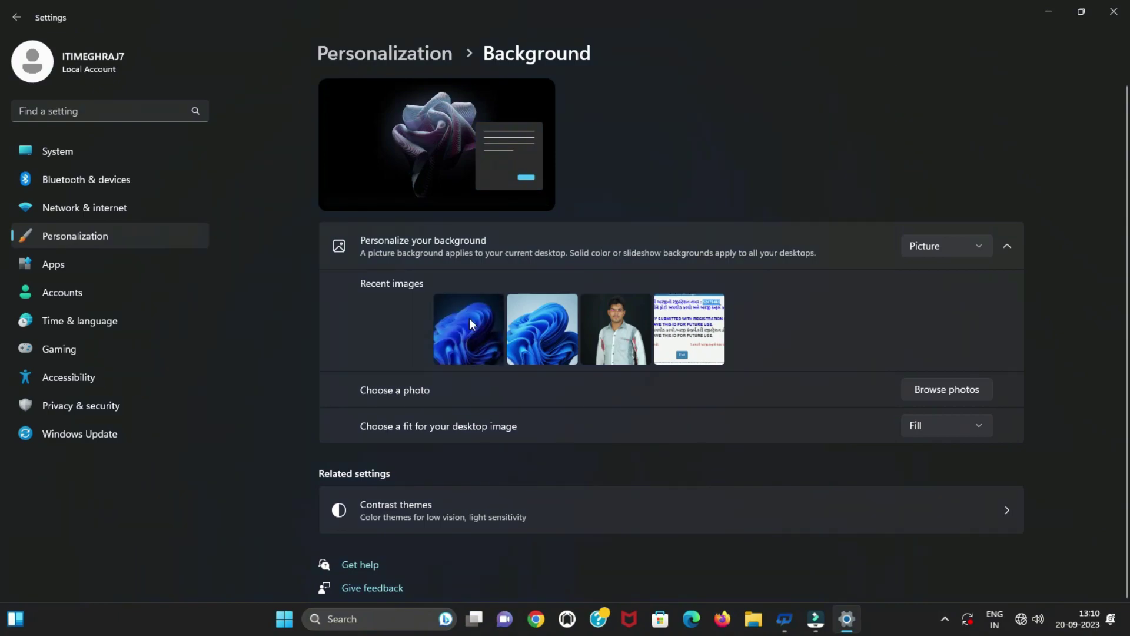
left_click(1048, 11)
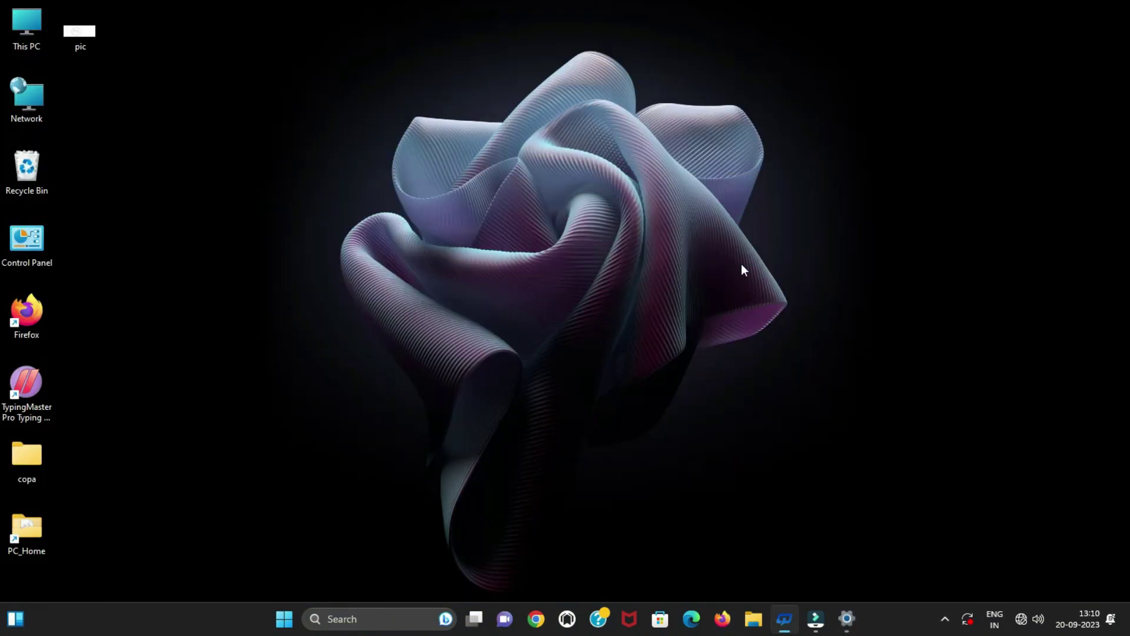
left_click(845, 618)
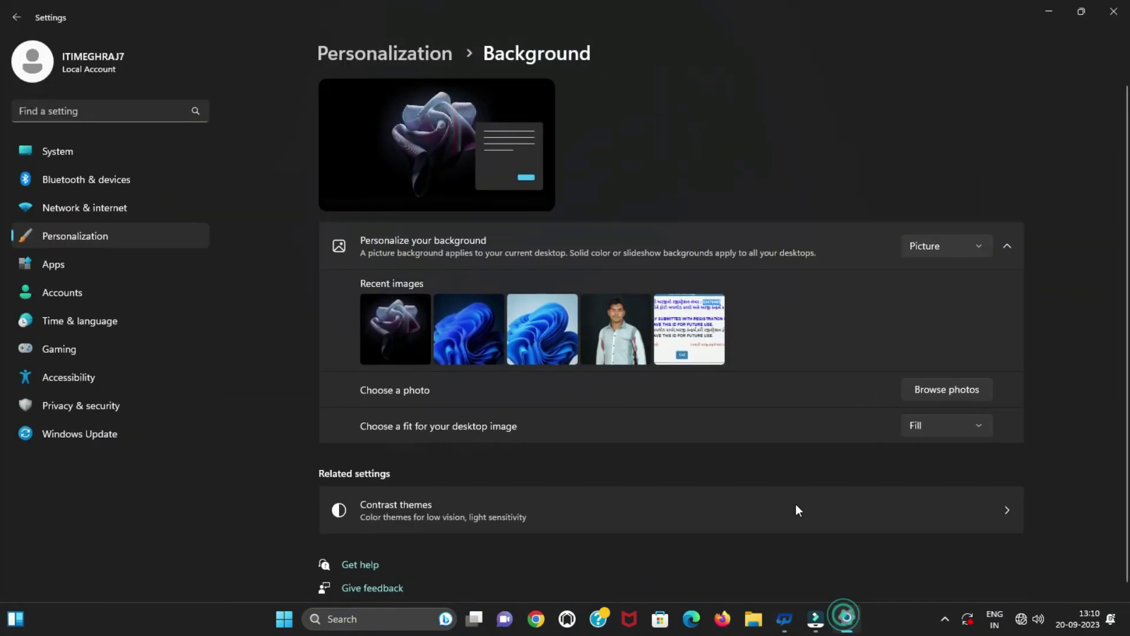
- Set the recent portrait photo as the desktop background and choose the Fit option for it
left_click(621, 333)
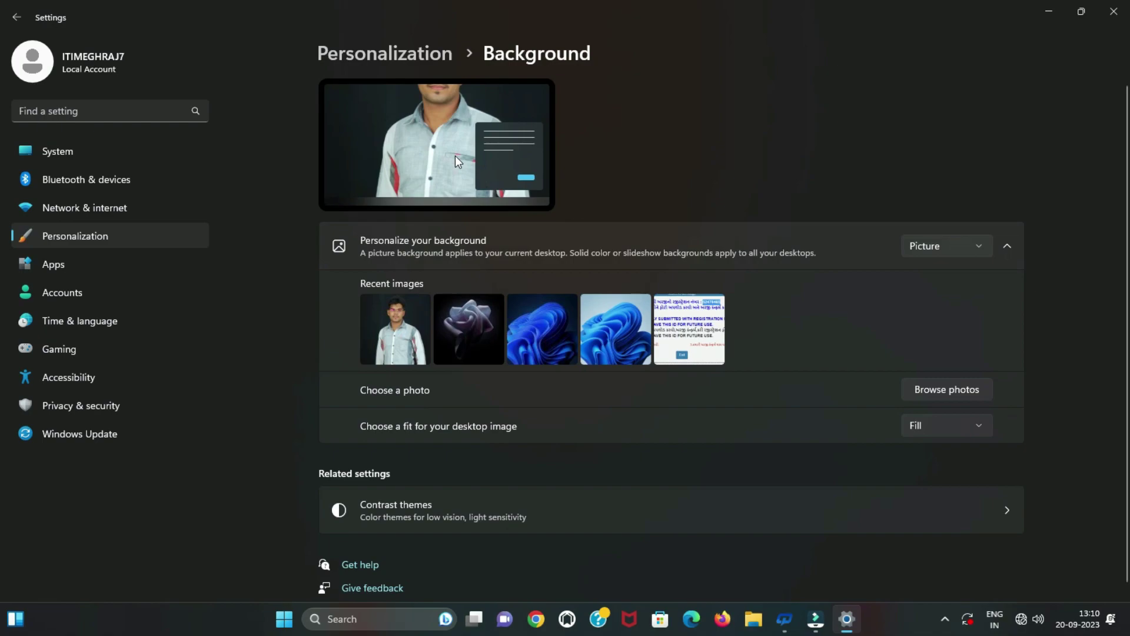
left_click(957, 425)
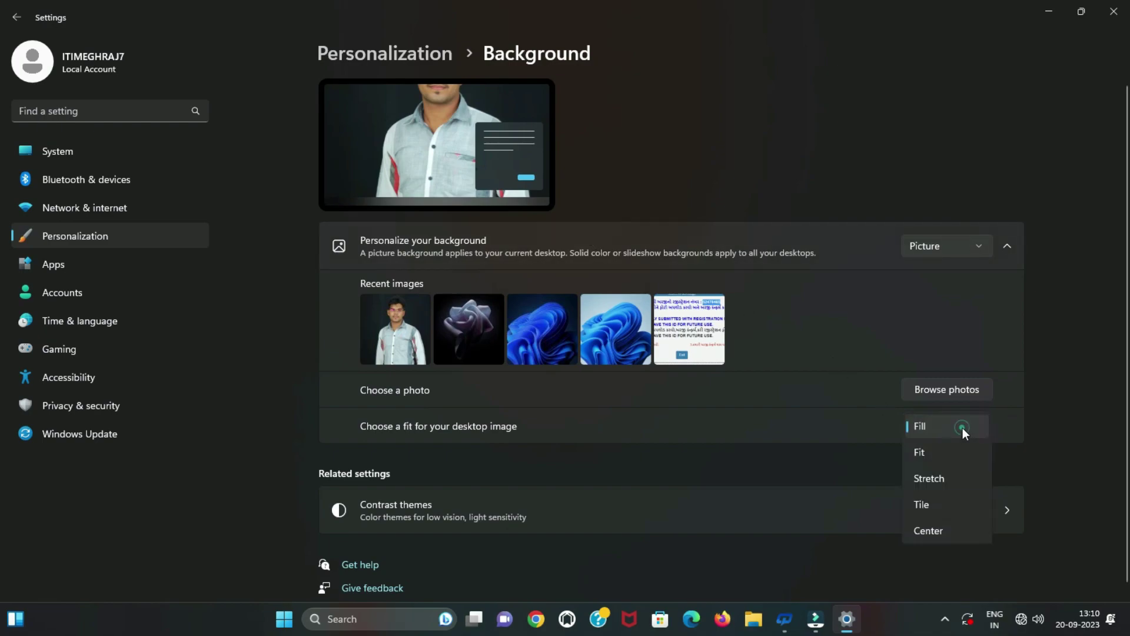
left_click(946, 454)
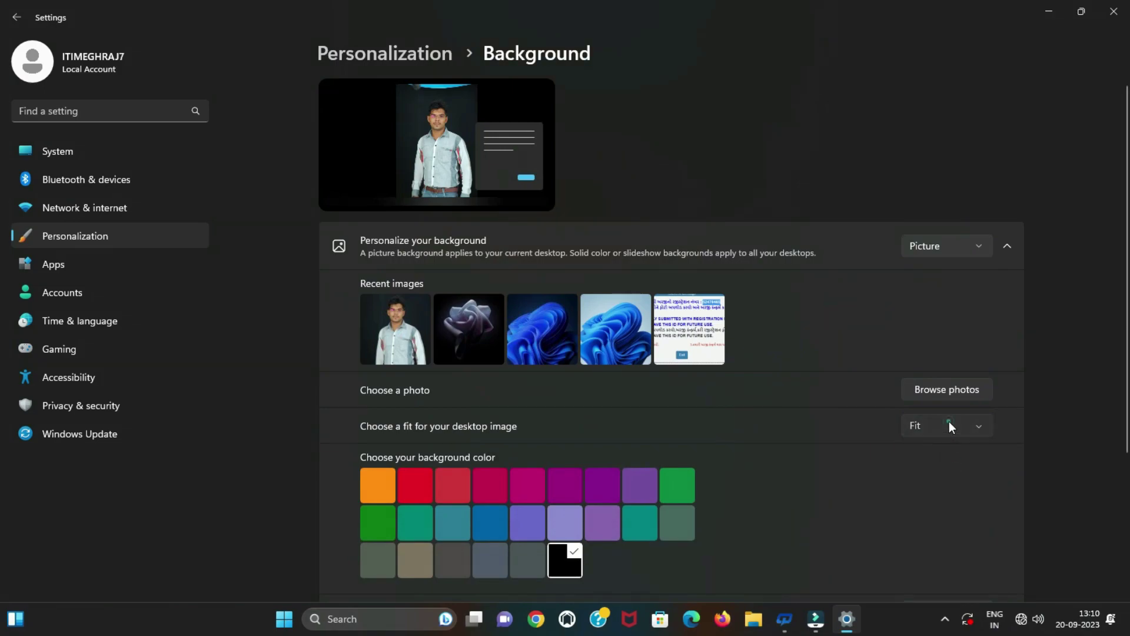
- Try the Stretch, Tile, Center and Span fit options for the desktop image one after another
left_click(949, 422)
left_click(948, 456)
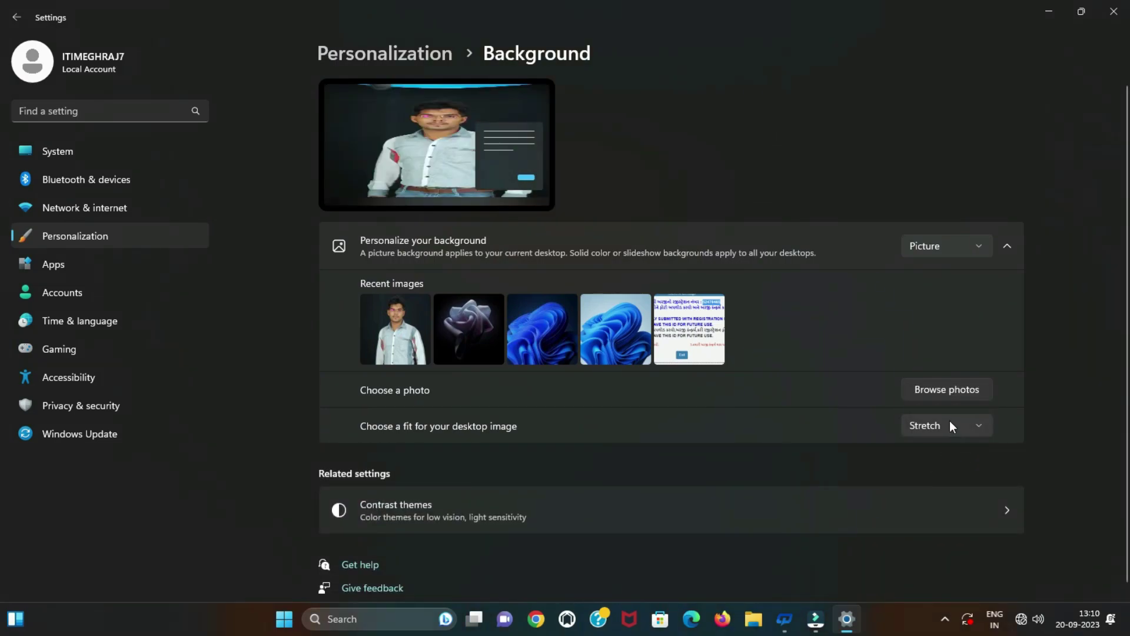
left_click(949, 420)
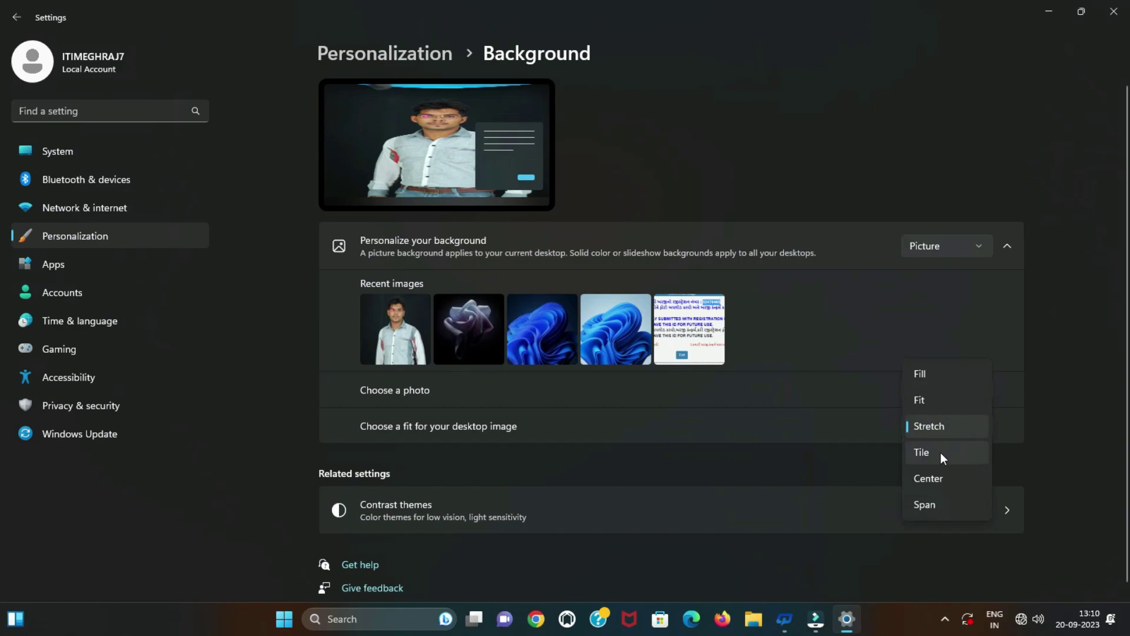
left_click(941, 452)
left_click(955, 421)
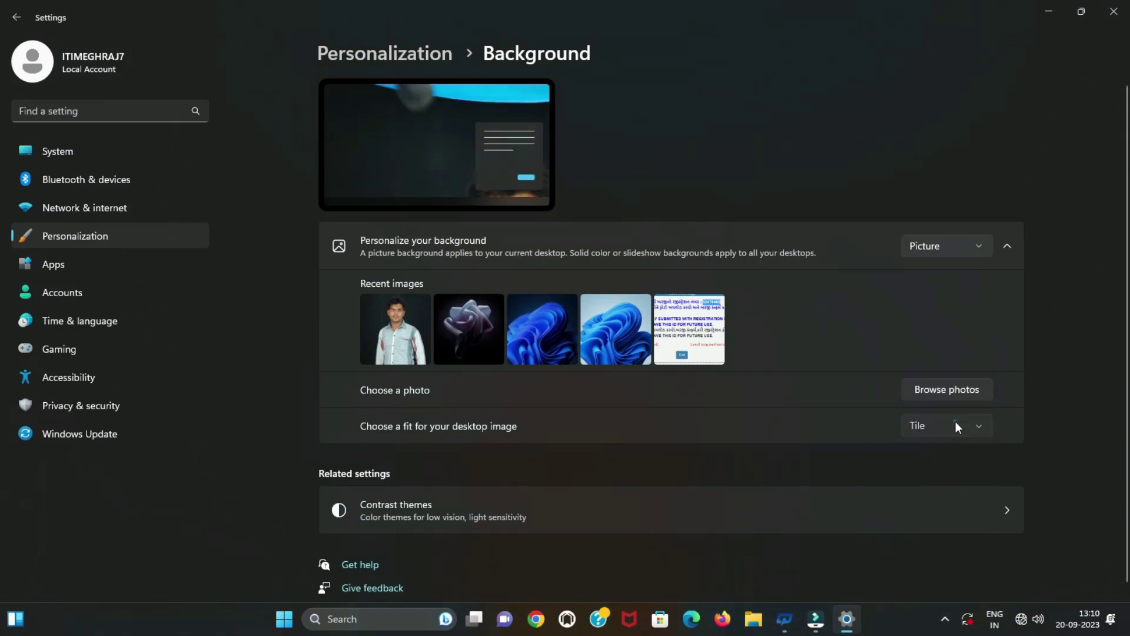
left_click(955, 458)
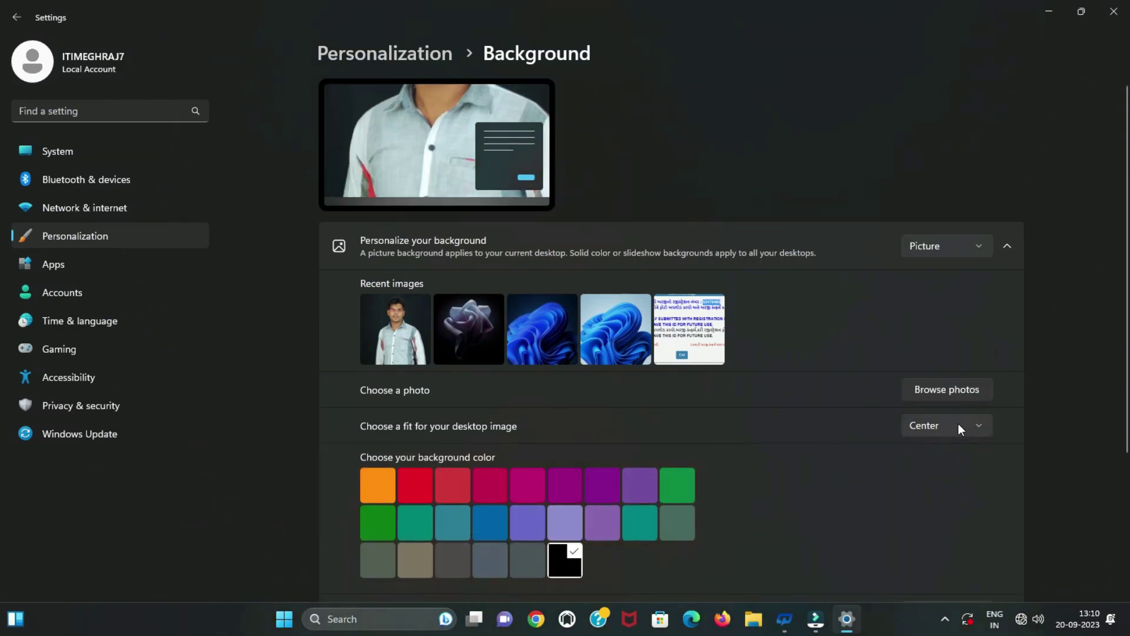
left_click(958, 423)
left_click(952, 454)
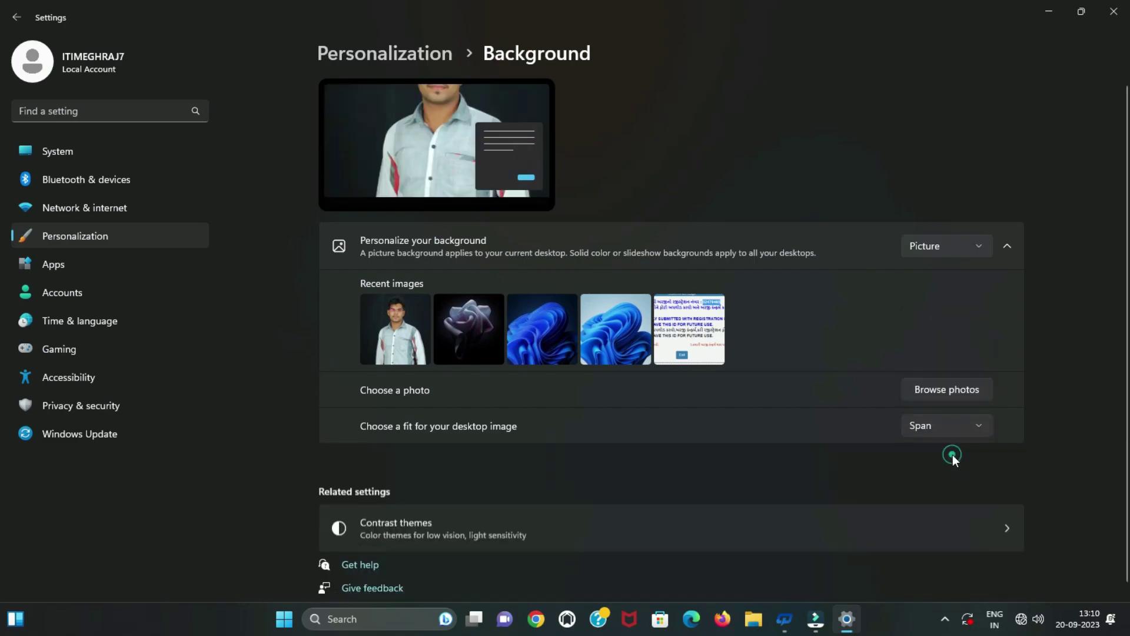
- Set the desktop image fit to Fit and choose orange as the background color around the photo
left_click(965, 426)
left_click(941, 328)
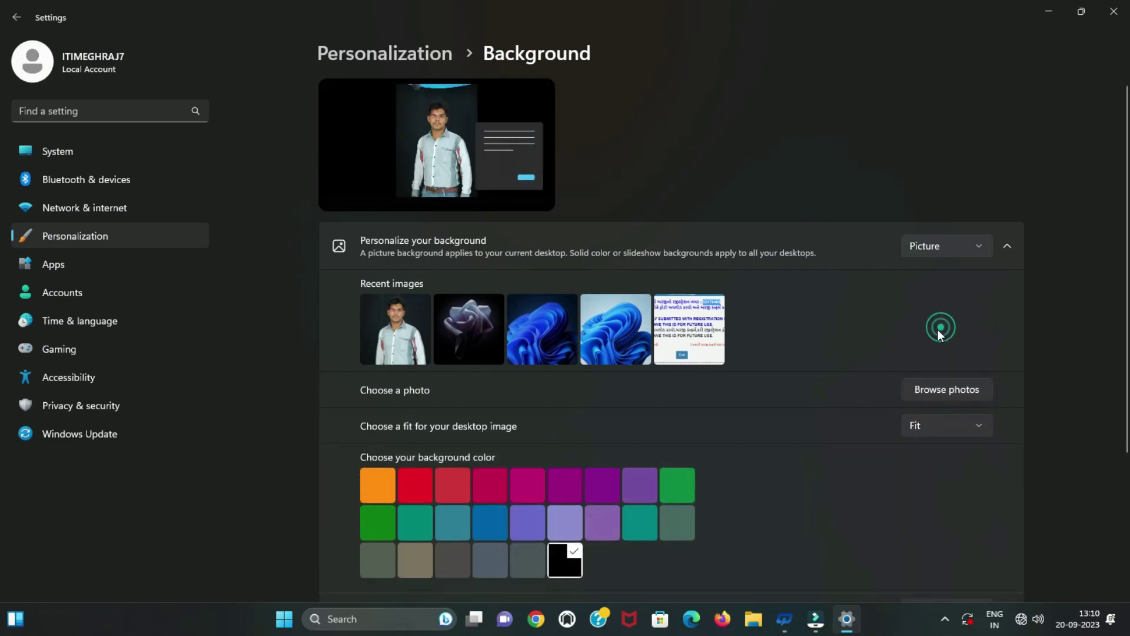
scroll(834, 470, "down", 2)
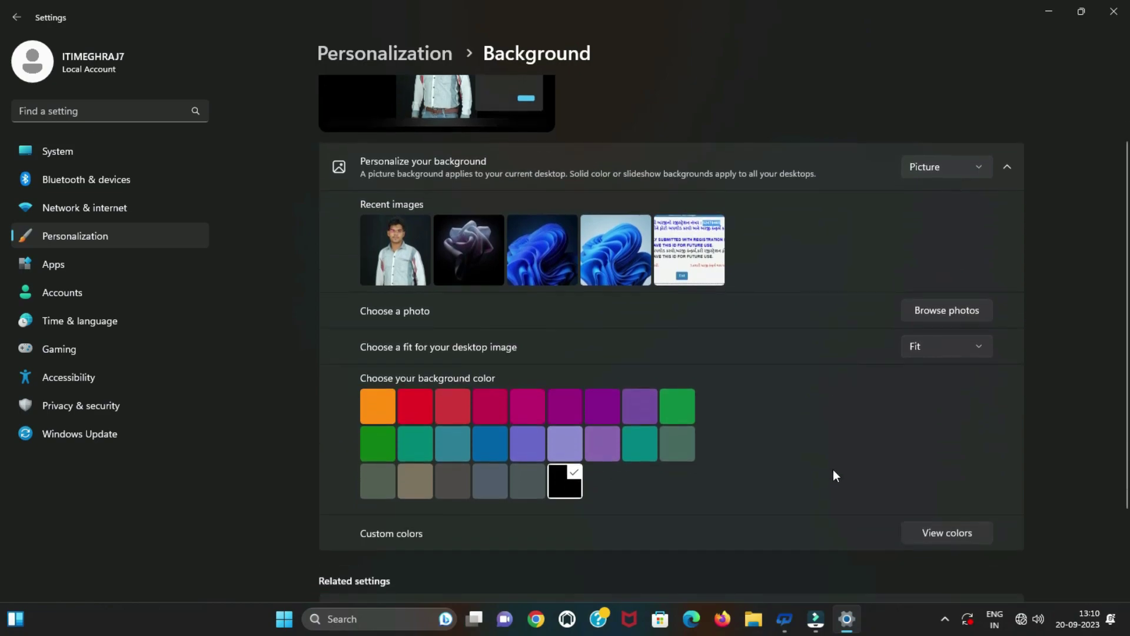
scroll(834, 470, "up", 2)
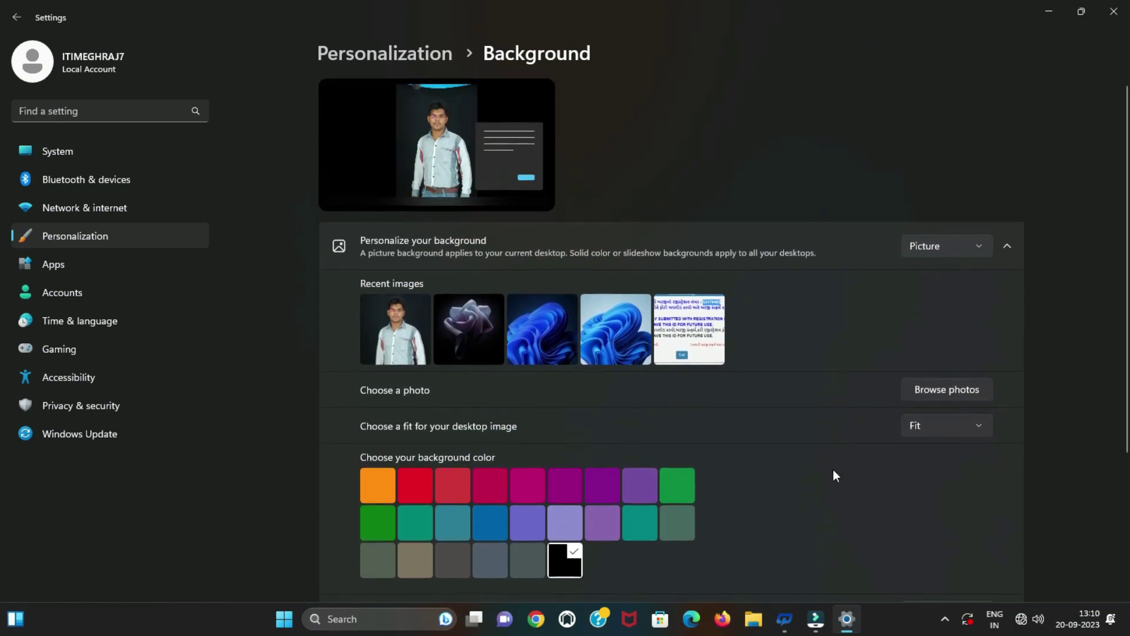
scroll(834, 471, "down", 2)
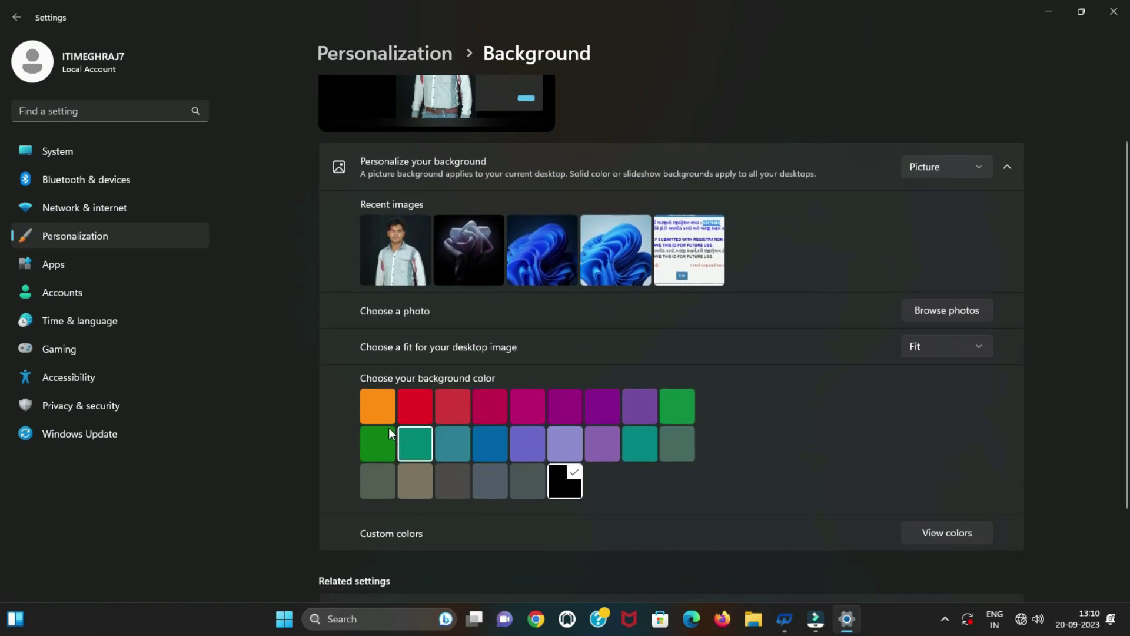
left_click(373, 405)
scroll(845, 454, "up", 2)
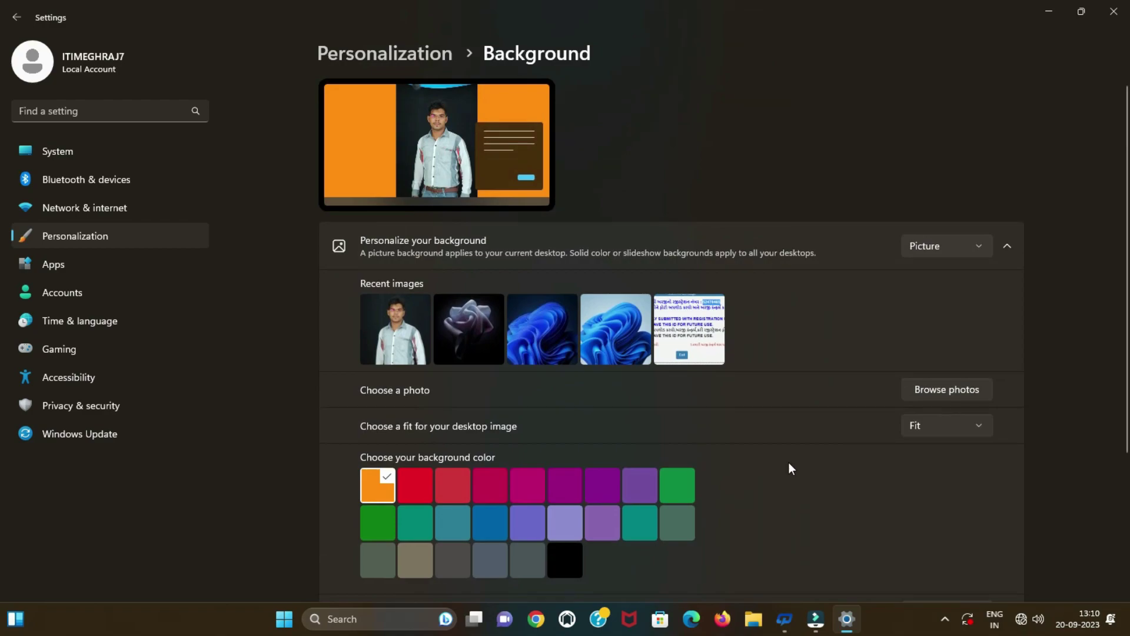
- Open the contrast themes related to the background settings and apply the Night sky theme
scroll(790, 466, "down", 4)
scroll(789, 466, "up", 3)
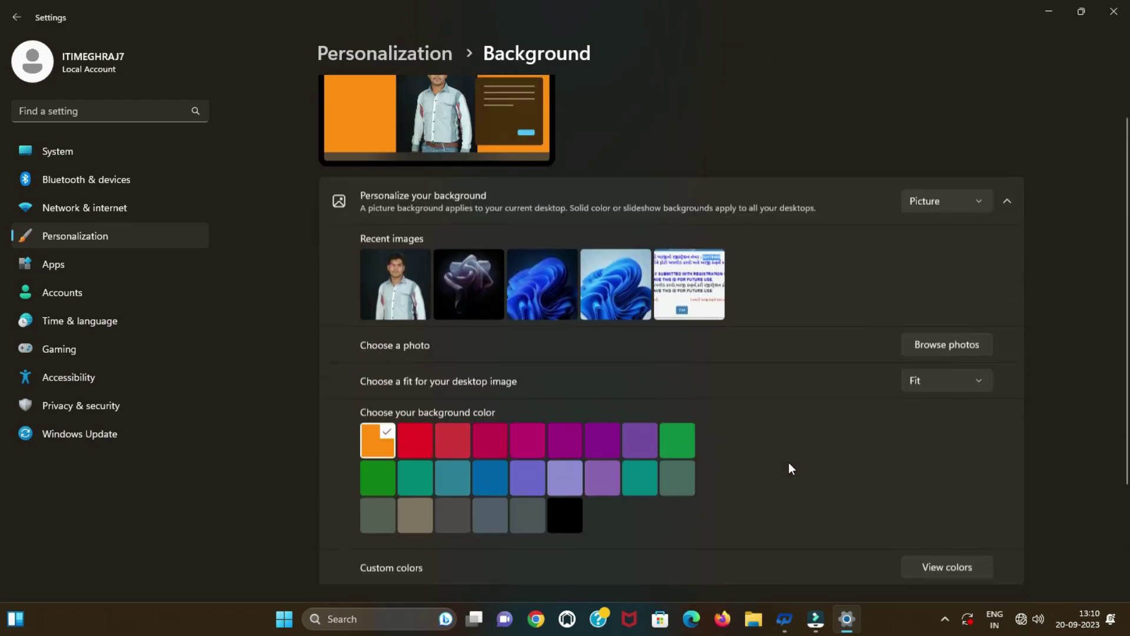
scroll(789, 468, "up", 1)
scroll(789, 468, "down", 4)
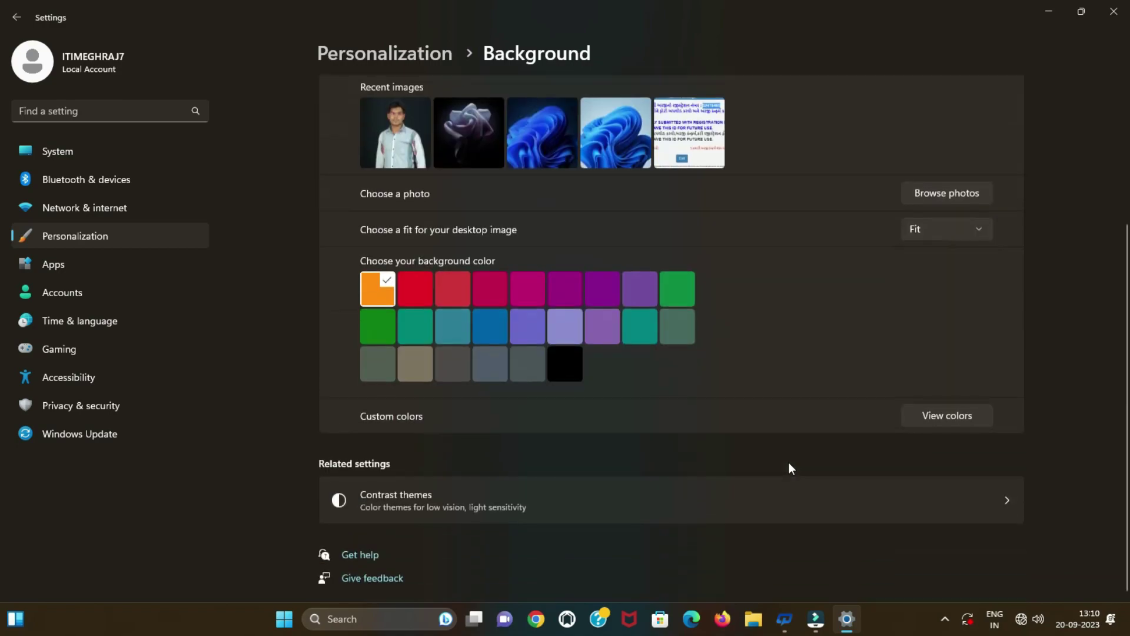
left_click(1004, 502)
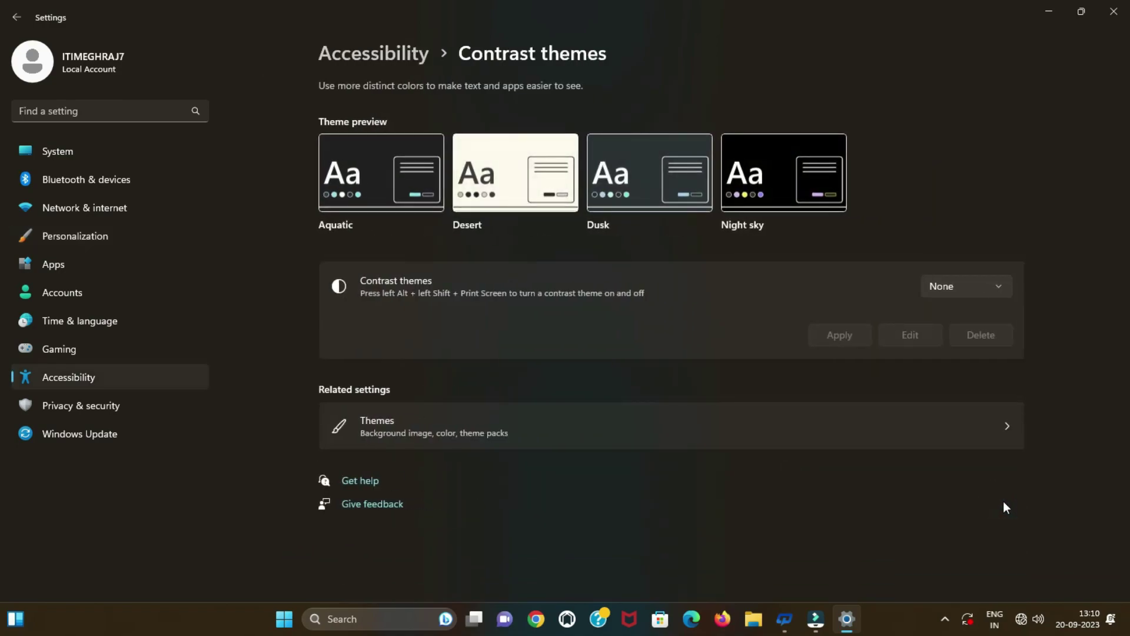
left_click(998, 287)
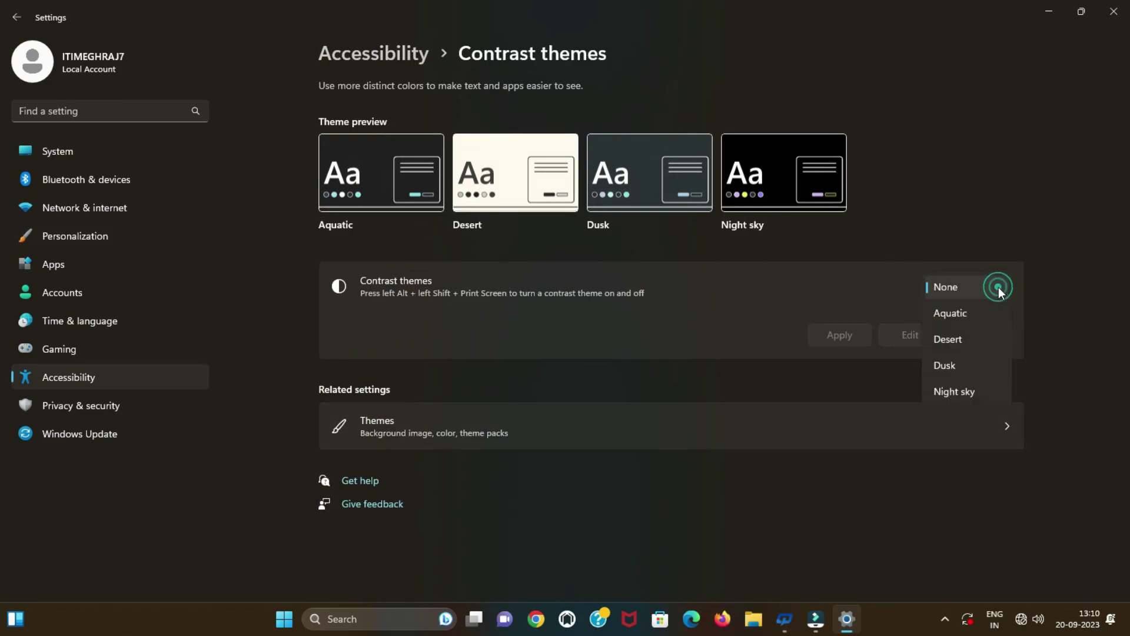
left_click(972, 391)
left_click(847, 337)
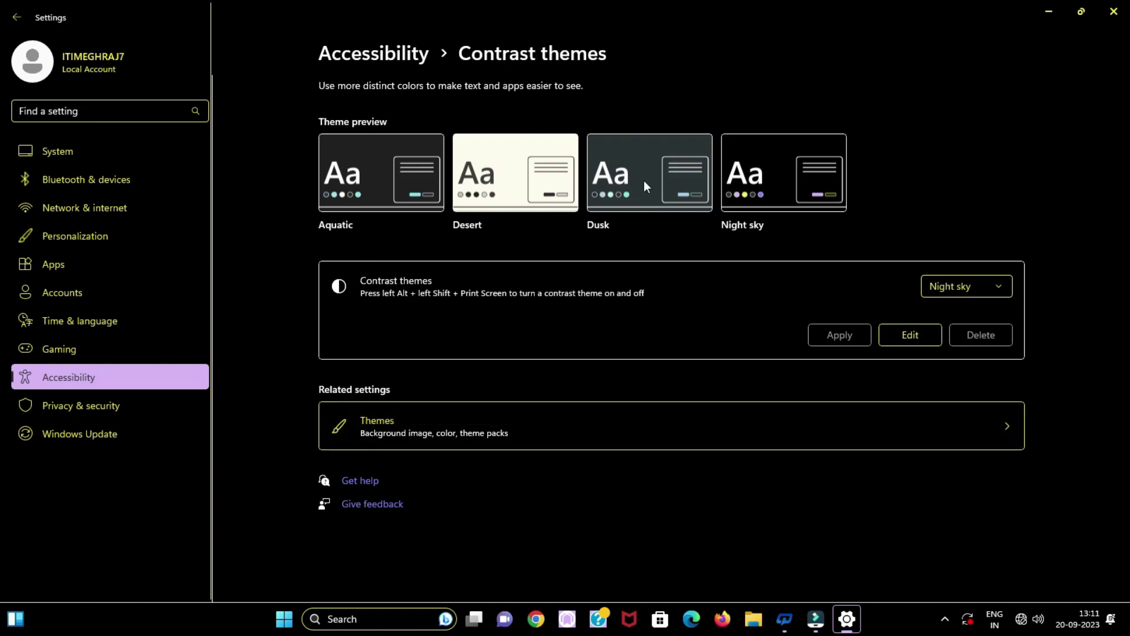
- Apply the Dusk contrast theme
left_click(963, 286)
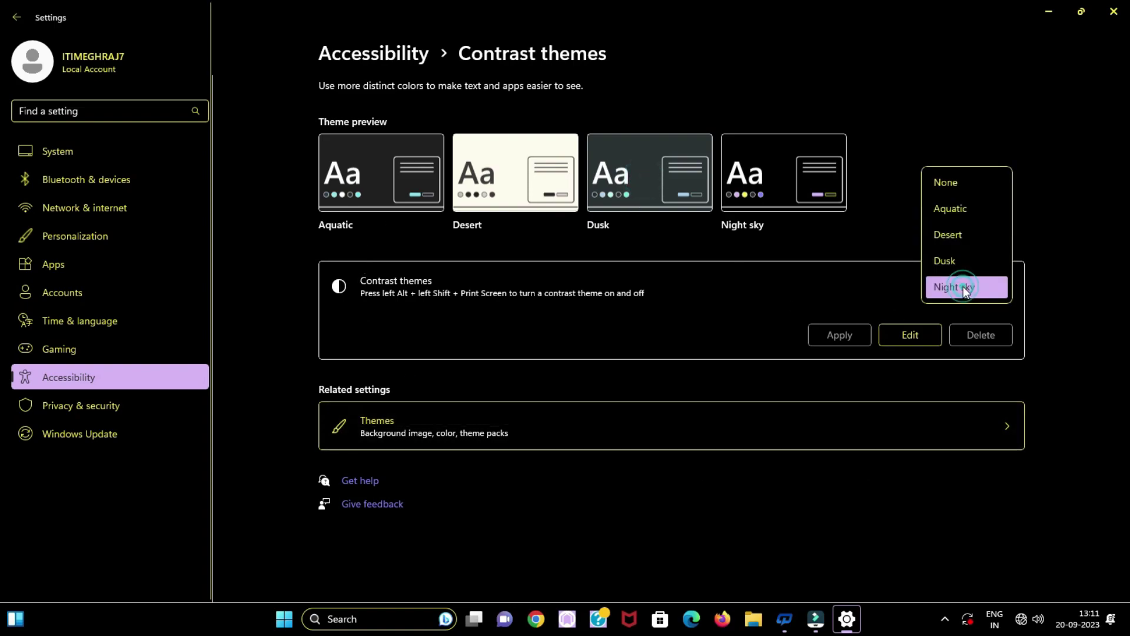
left_click(967, 260)
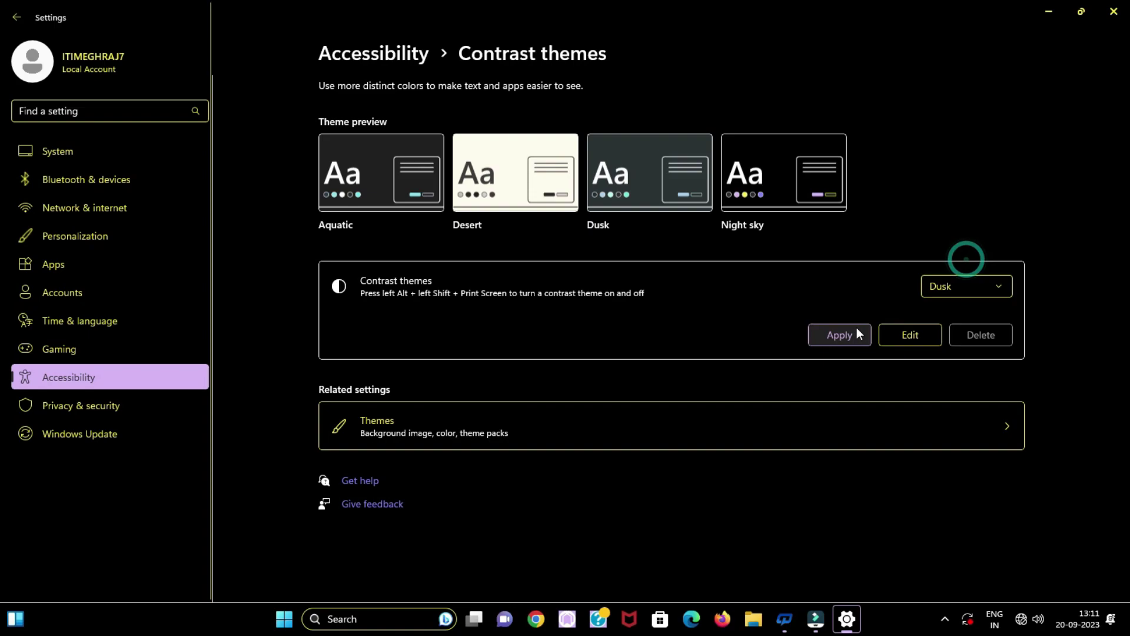
left_click(842, 333)
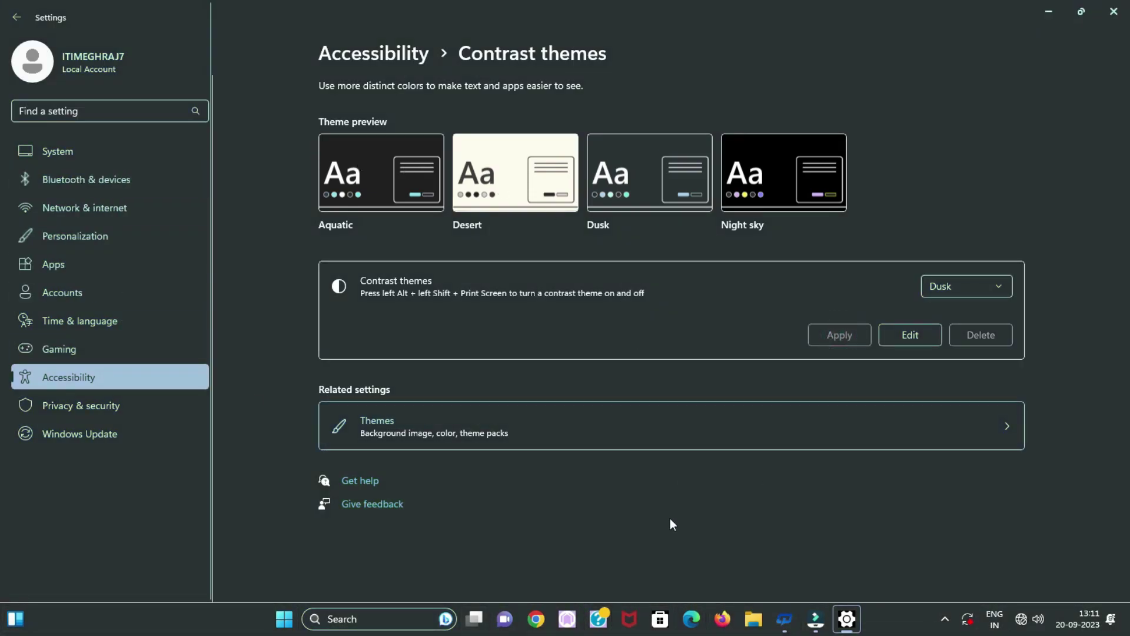
- Turn off contrast themes by applying None, and close the settings window
left_click(973, 286)
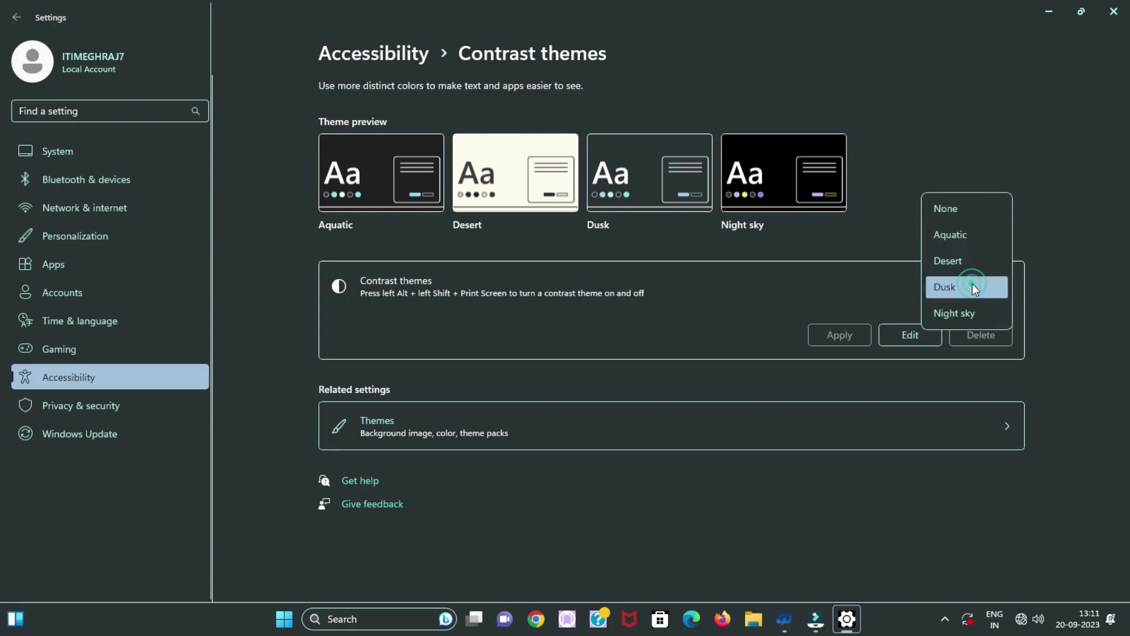
left_click(963, 219)
left_click(843, 334)
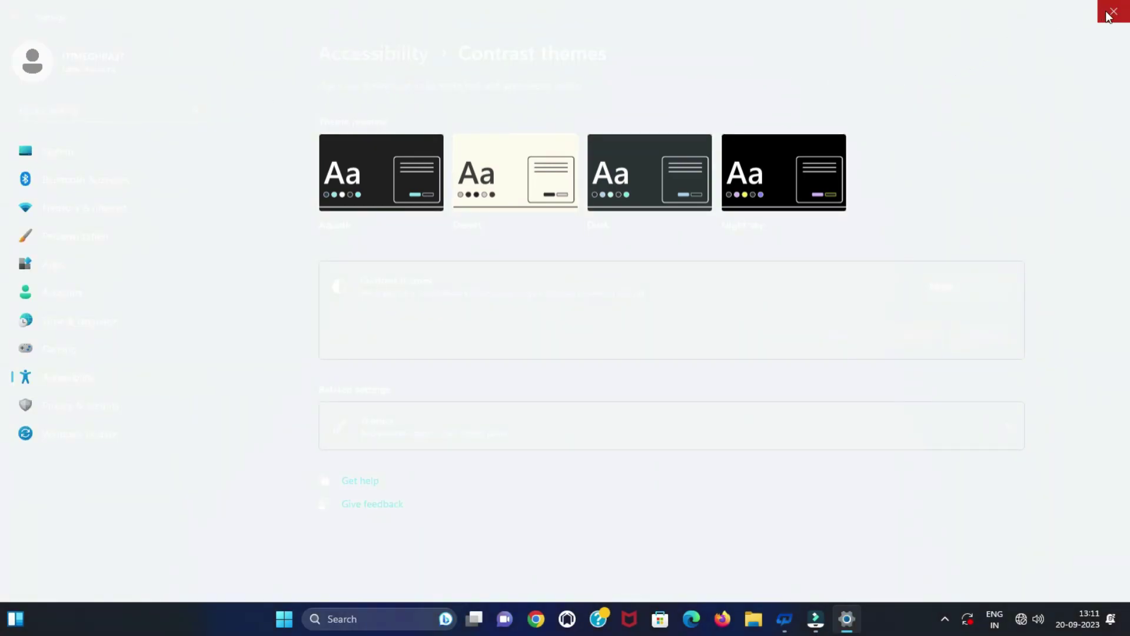
left_click(1112, 12)
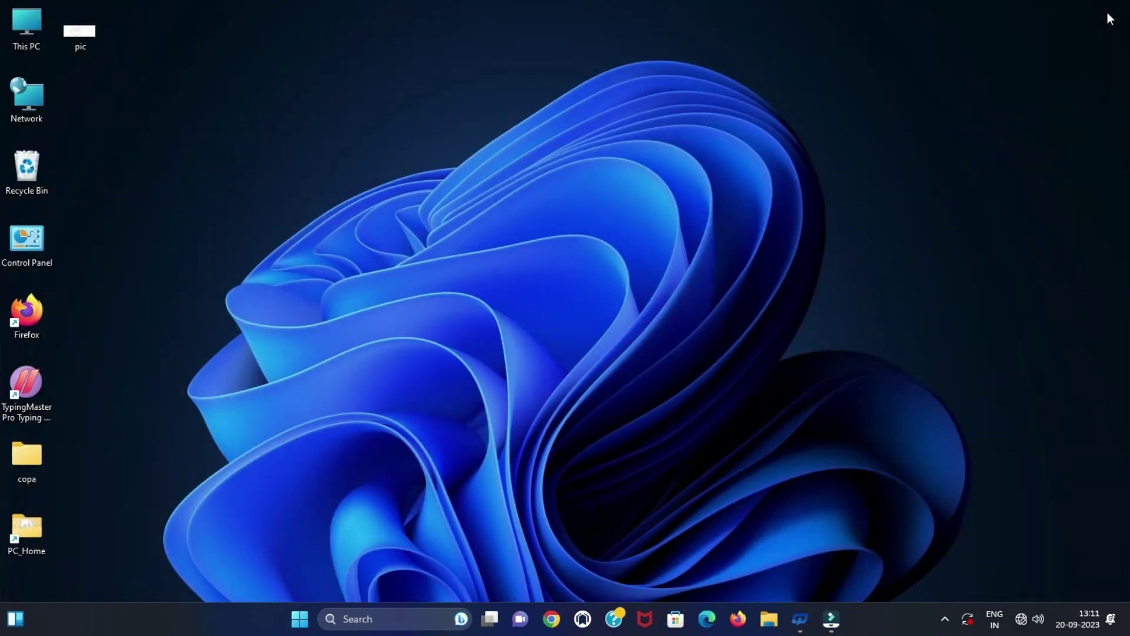
- Reopen the Personalization settings from the desktop, review the Background page, and return to the Personalization overview
right_click(559, 233)
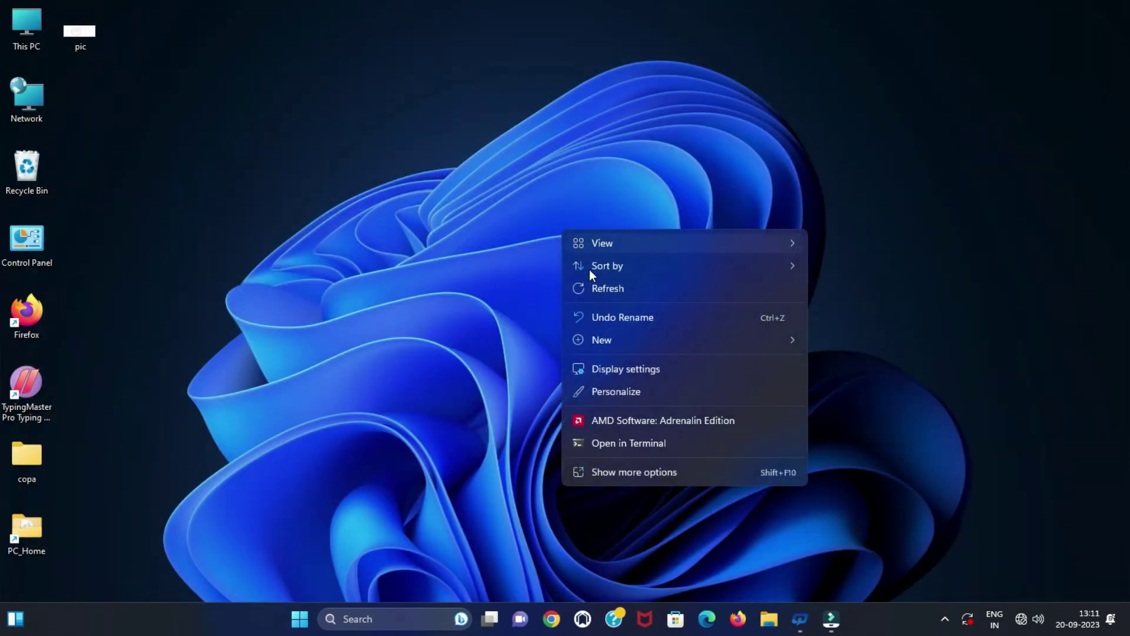
left_click(619, 394)
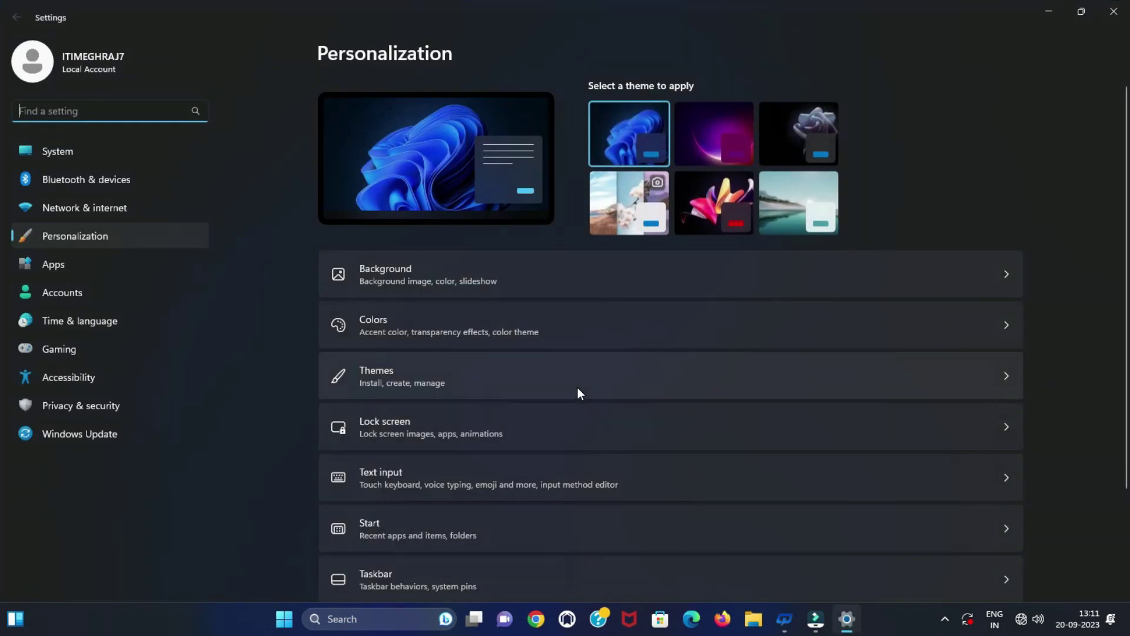
left_click(592, 272)
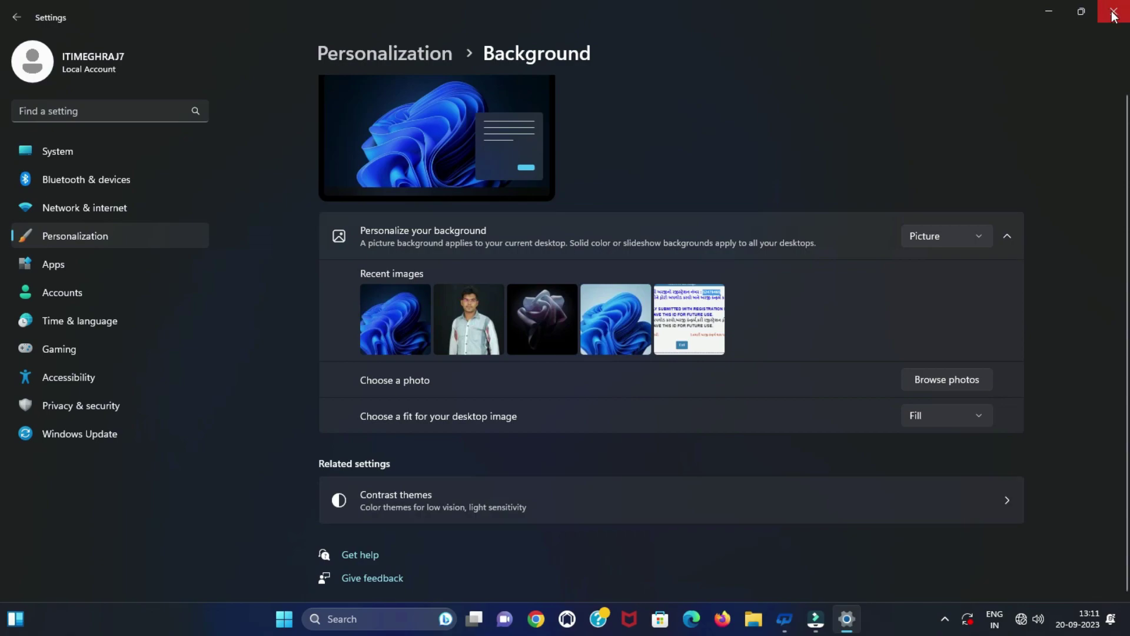
left_click(16, 19)
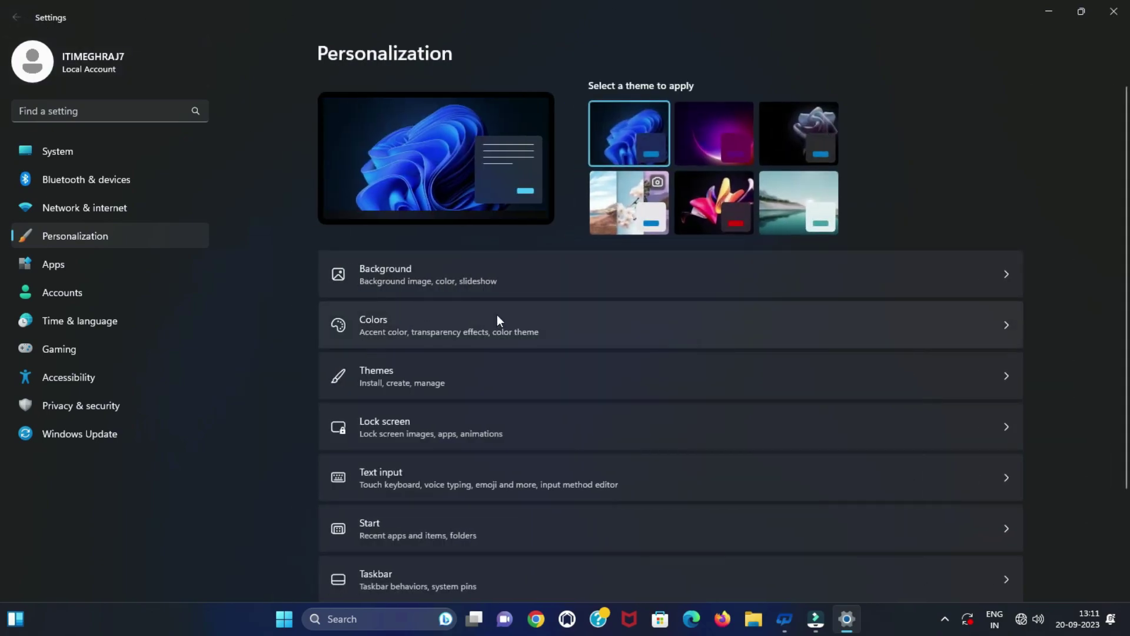
- Open the Colors settings, switch the mode to Light, and set it back to Dark
left_click(528, 318)
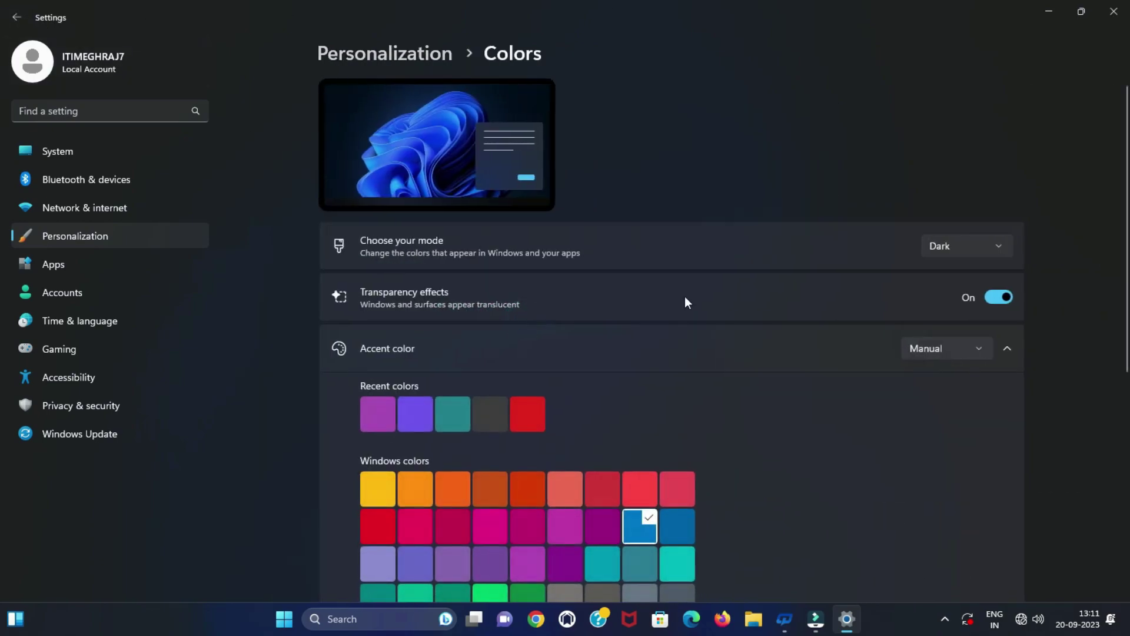
left_click(996, 248)
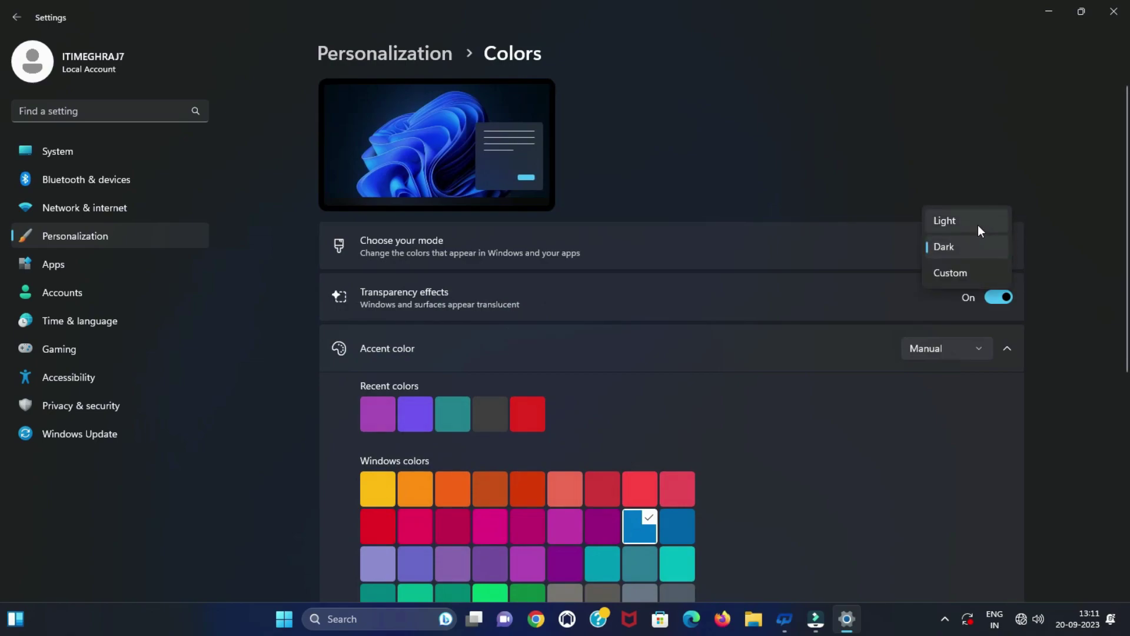
left_click(978, 225)
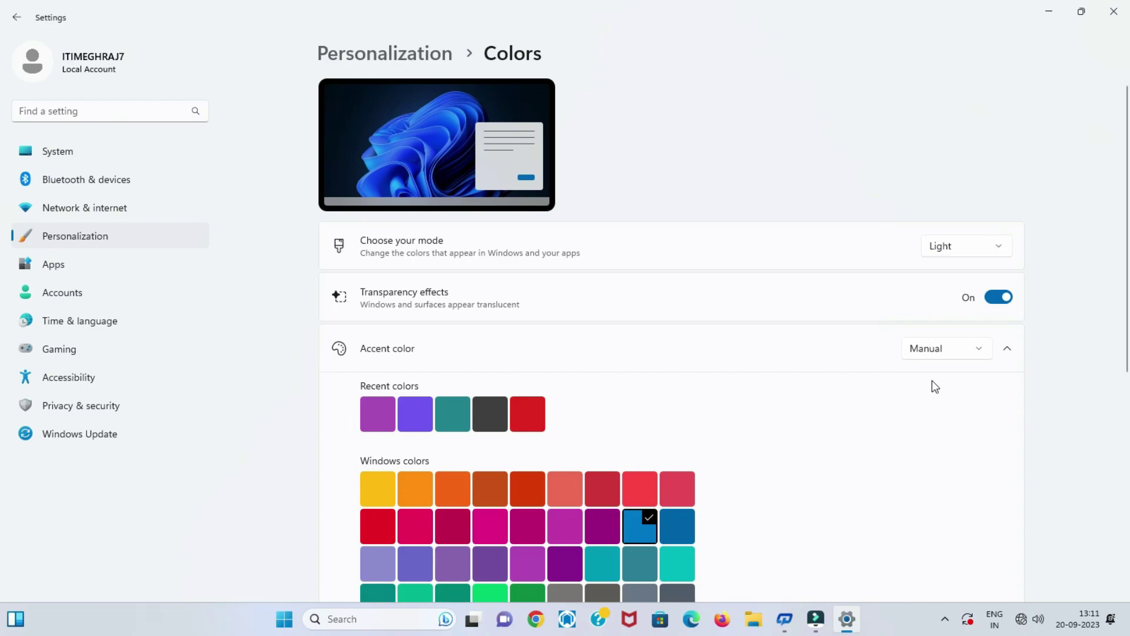
left_click(974, 246)
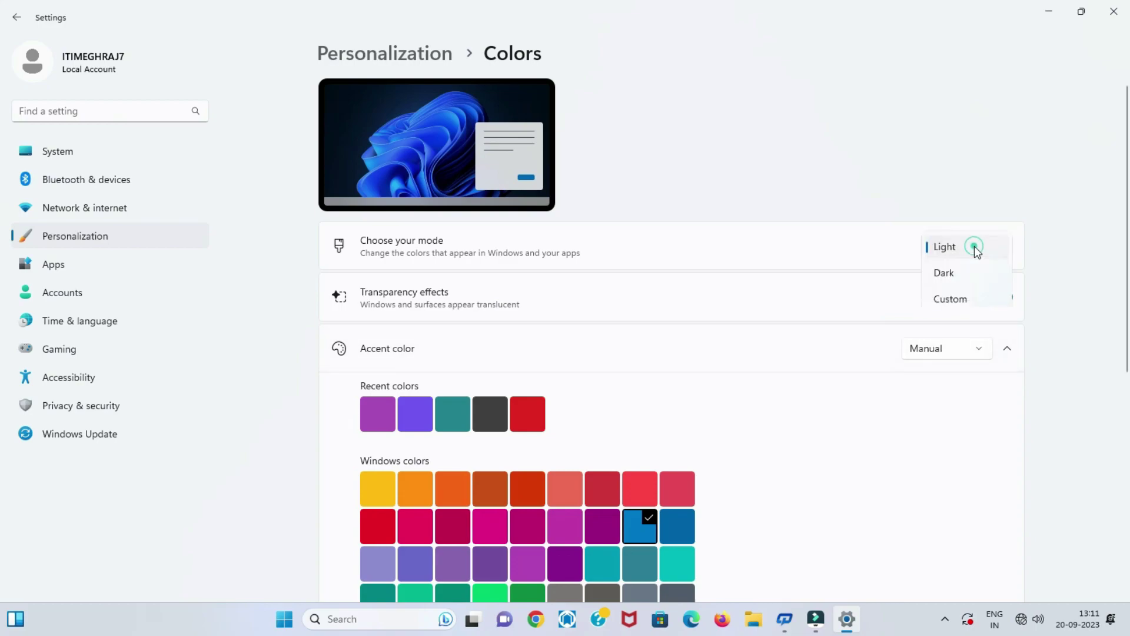
left_click(963, 273)
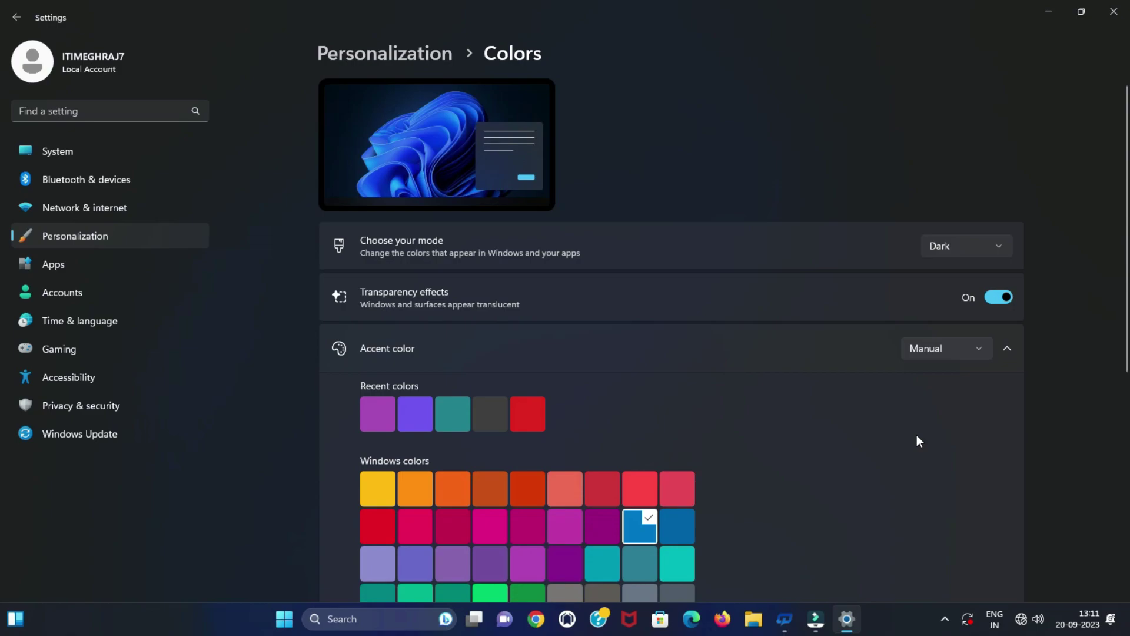
- Turn transparency effects off and back on twice to compare the window appearance
left_click(994, 301)
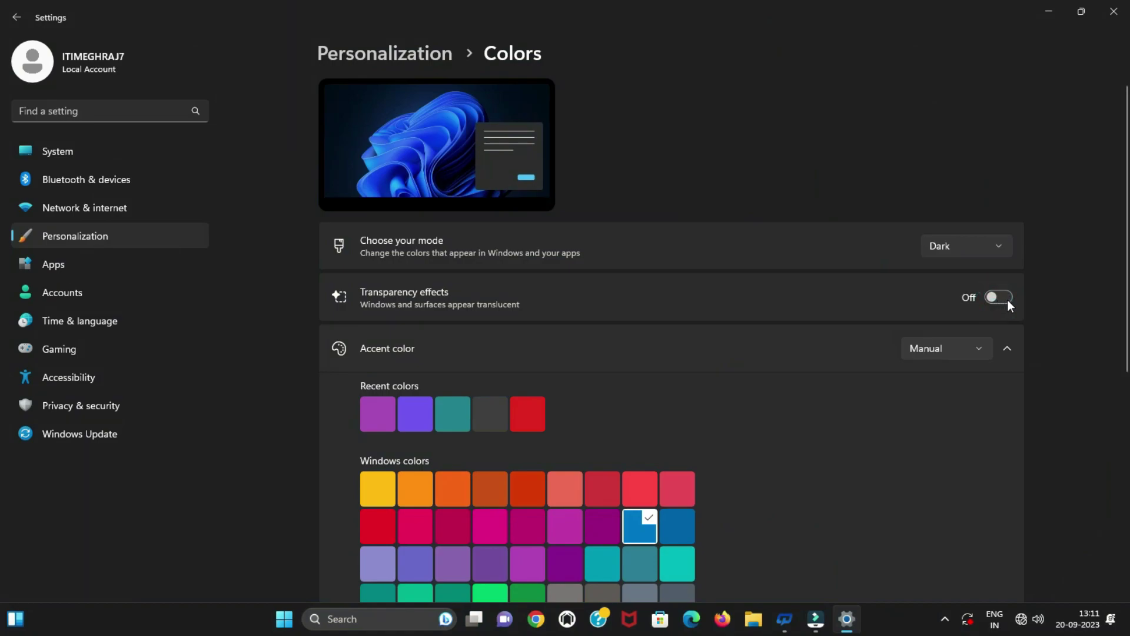
left_click(1008, 299)
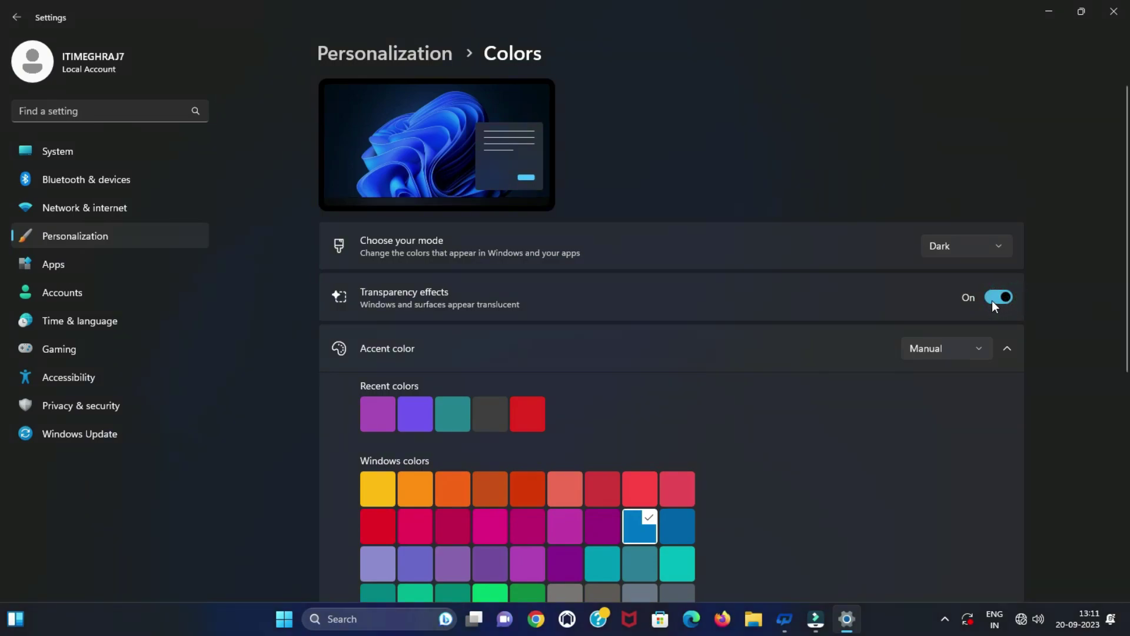
left_click(994, 300)
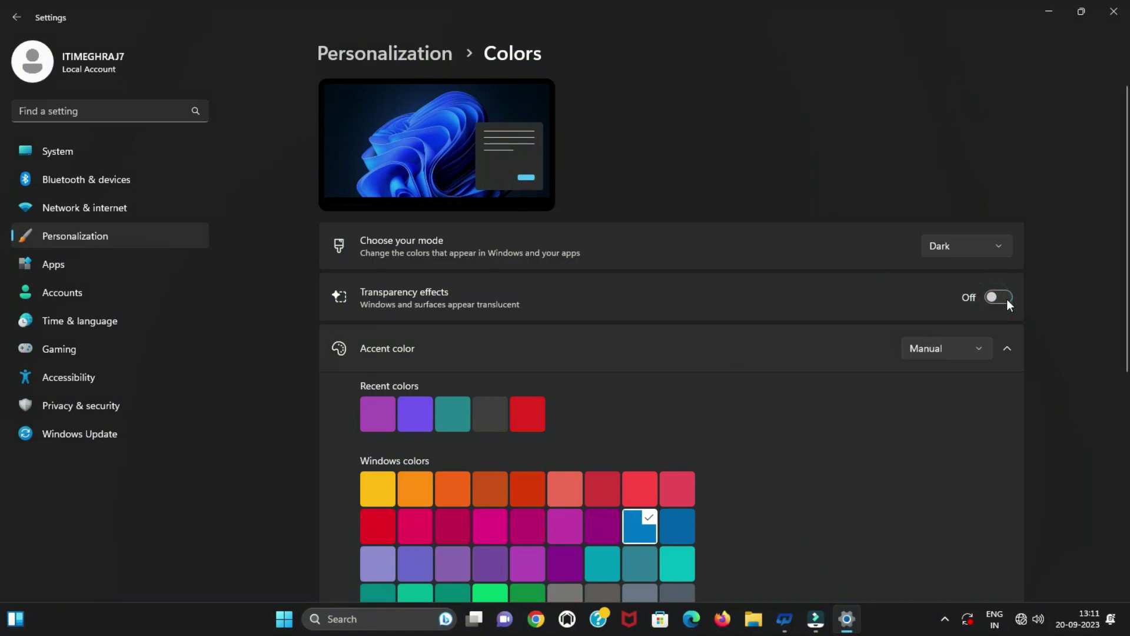
left_click(1007, 299)
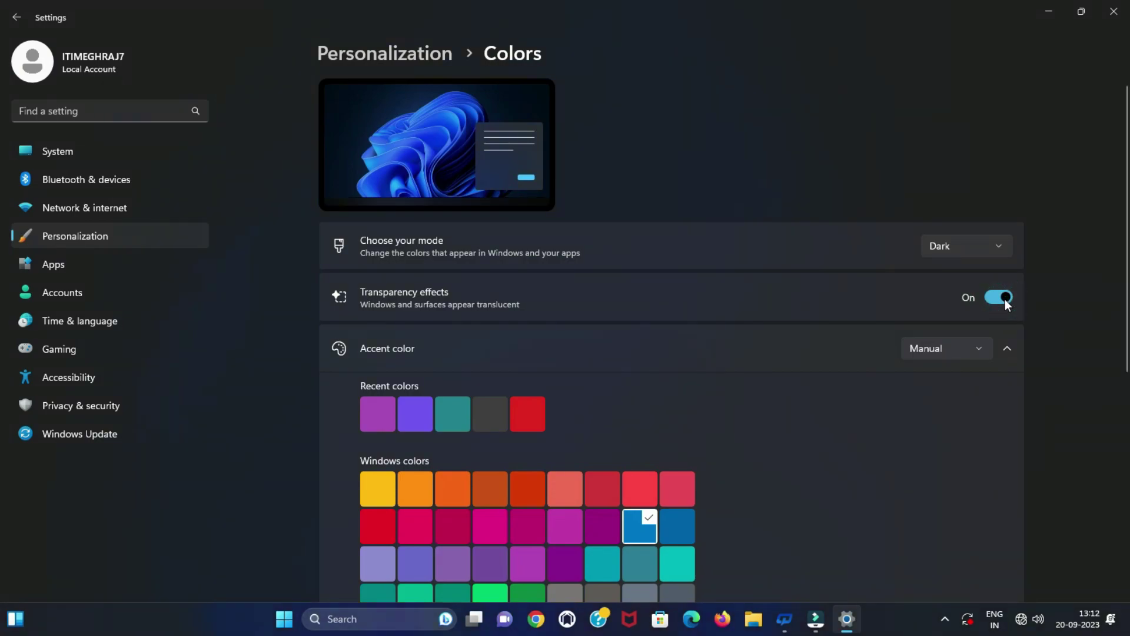
- Set the accent color selection to Automatic
scroll(1005, 299, "down", 2)
left_click(975, 273)
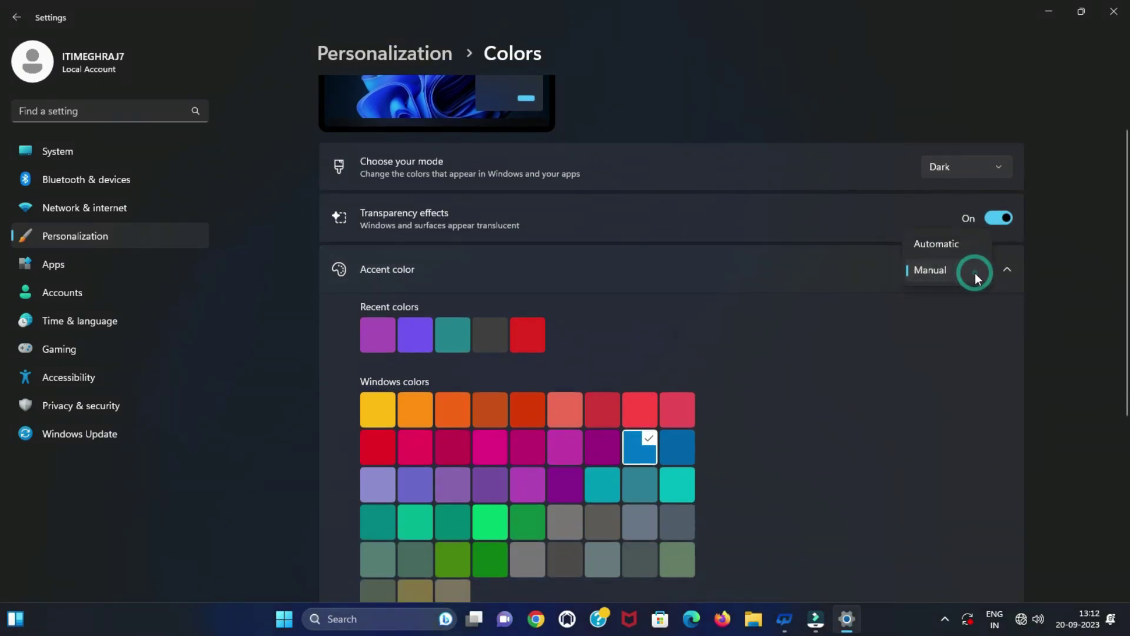
left_click(956, 246)
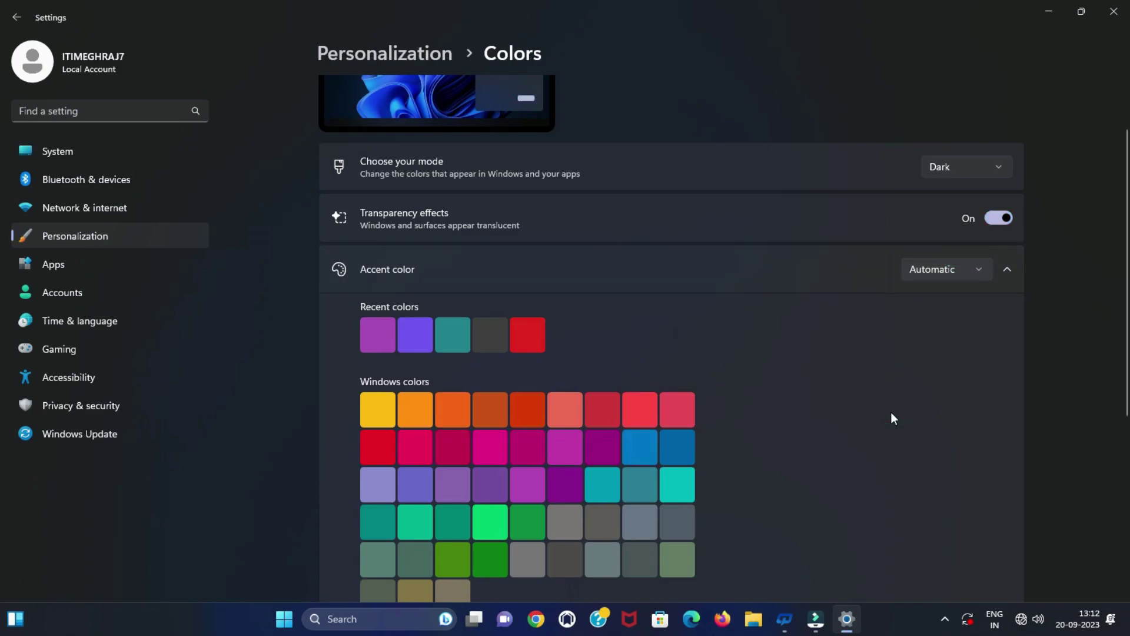
- Turn showing the accent color on Start and taskbar on and back off, twice
scroll(892, 415, "down", 6)
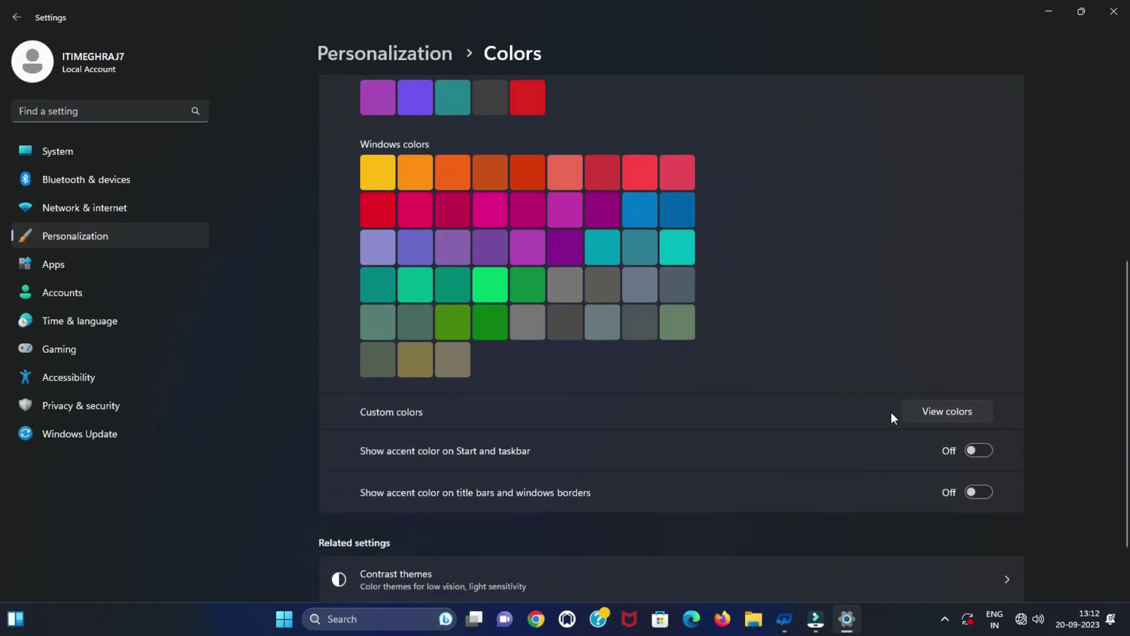
scroll(891, 412, "down", 2)
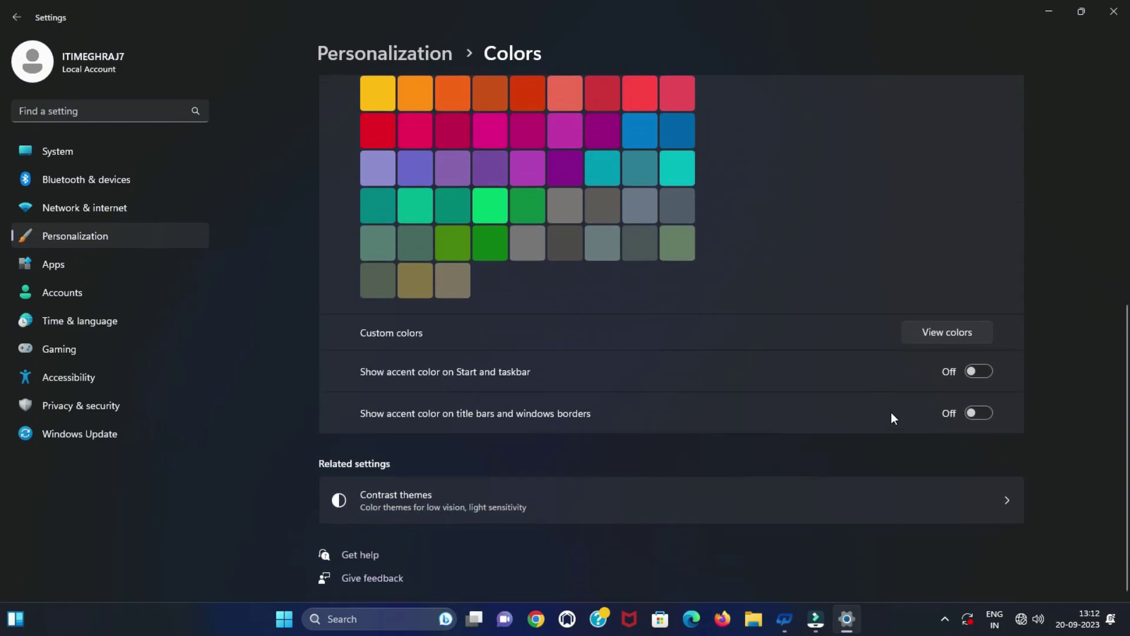
left_click(981, 373)
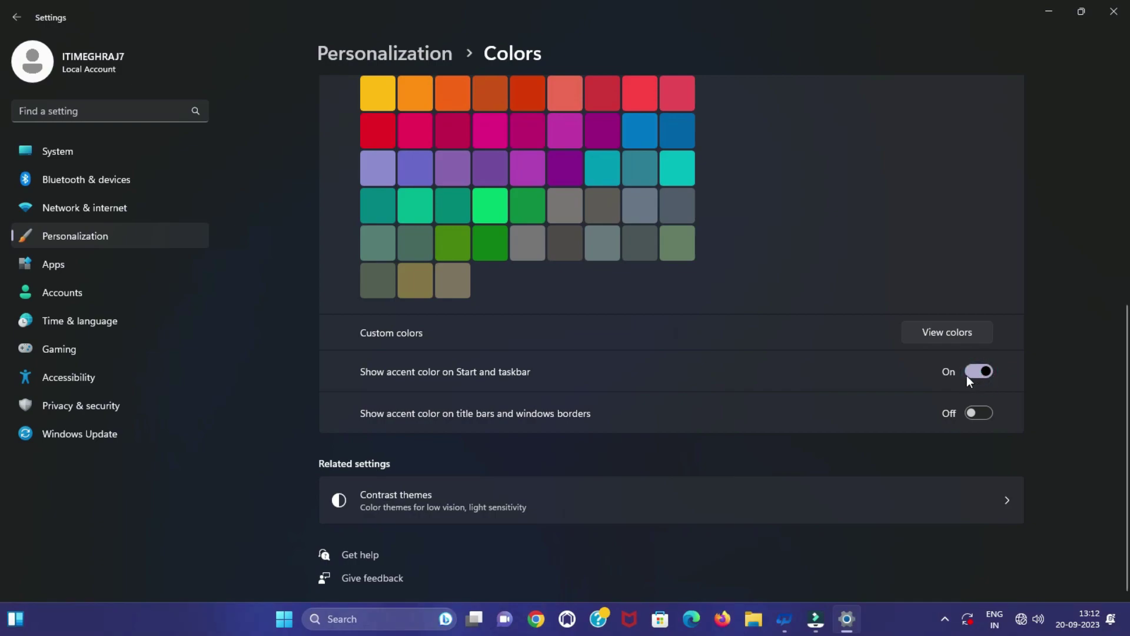
left_click(967, 376)
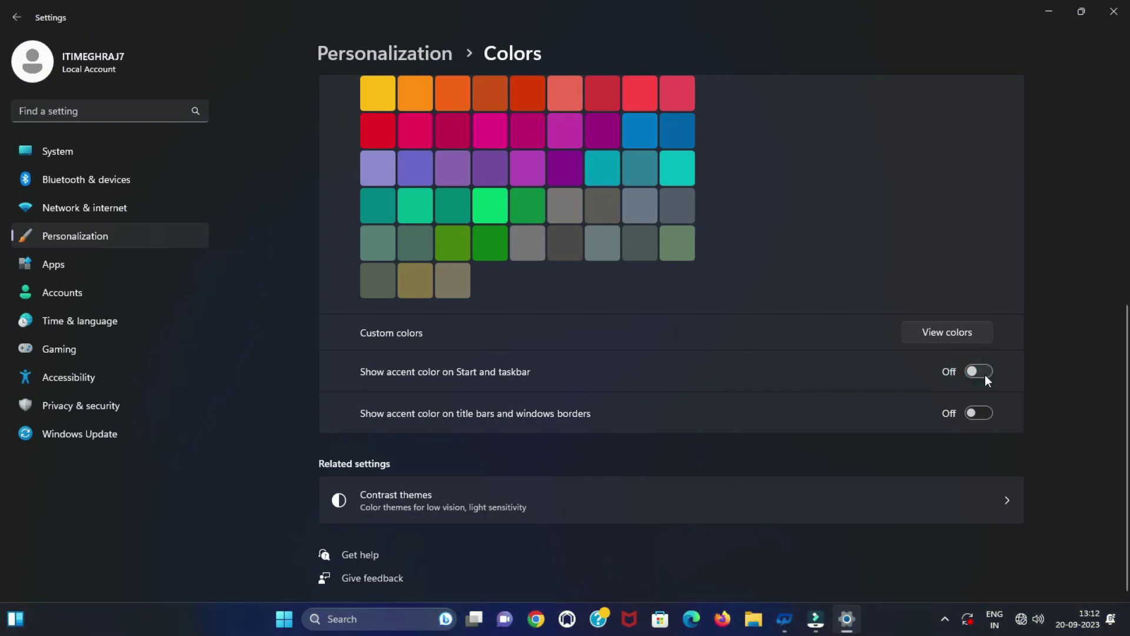
left_click(982, 376)
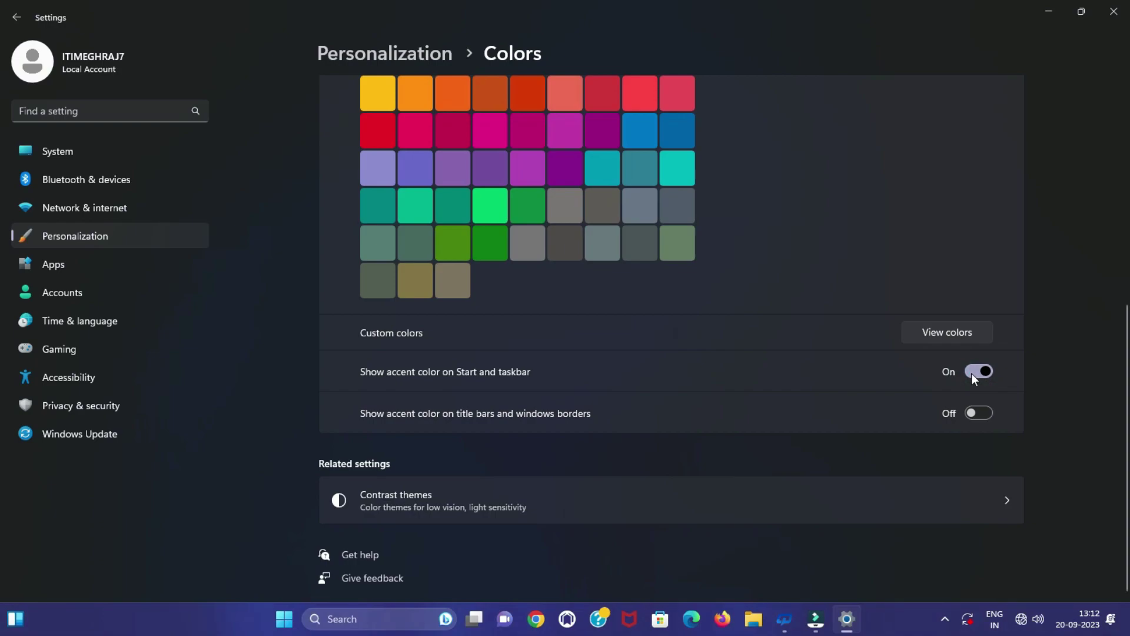
left_click(971, 373)
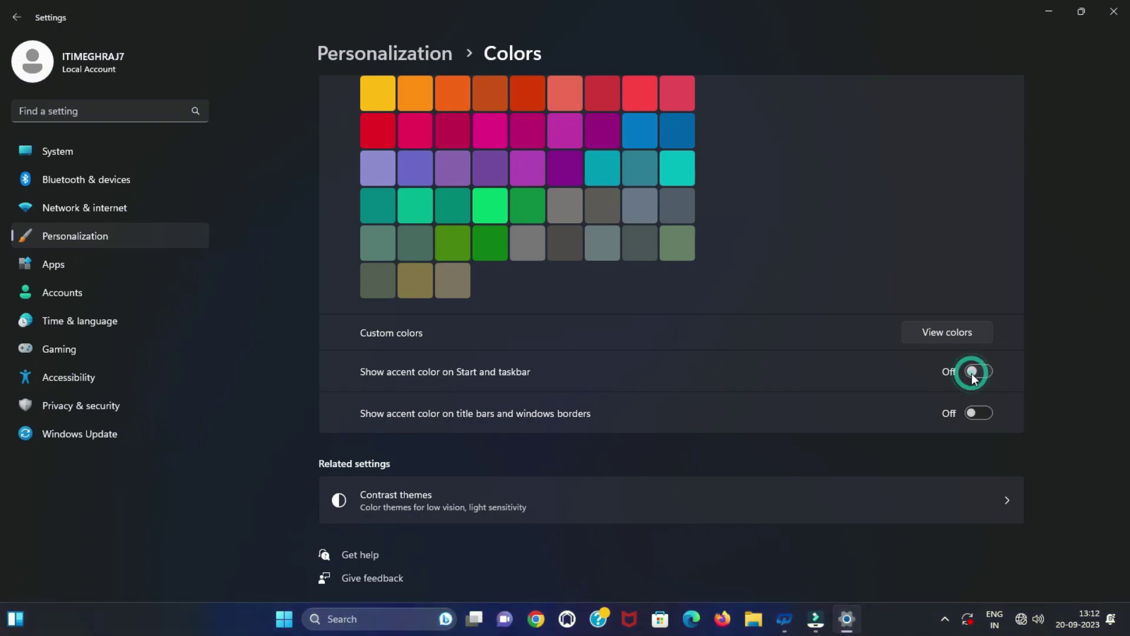
- Turn showing the accent color on title bars and windows borders on and back off, twice
left_click(985, 414)
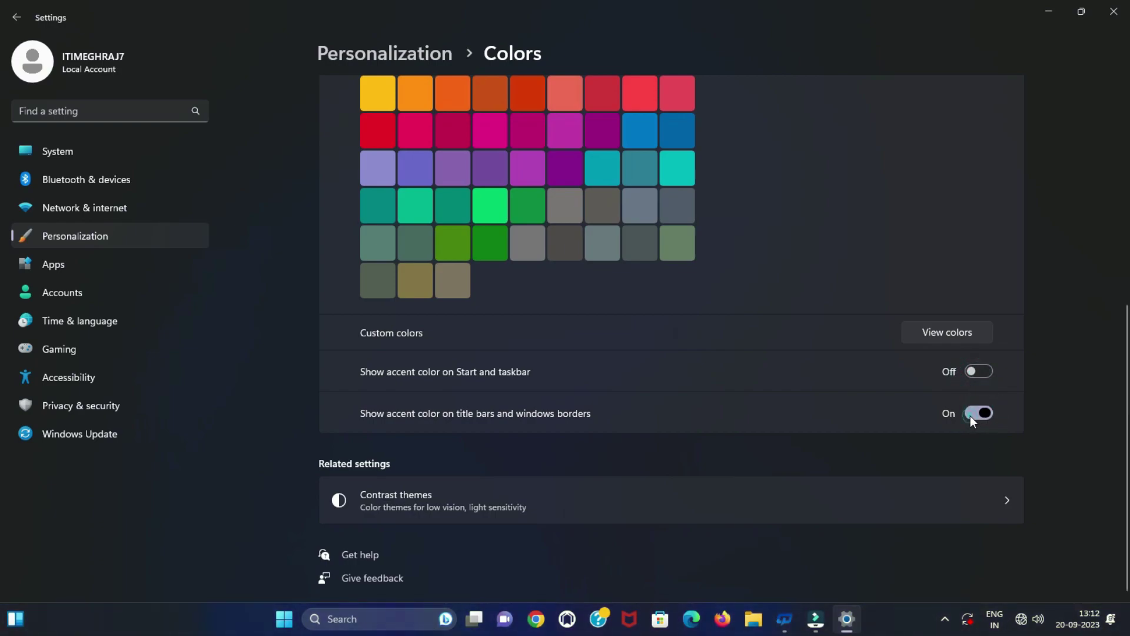
left_click(972, 416)
left_click(987, 415)
left_click(970, 415)
- View the contrast themes related to the color settings and return to the Personalization overview
left_click(1005, 504)
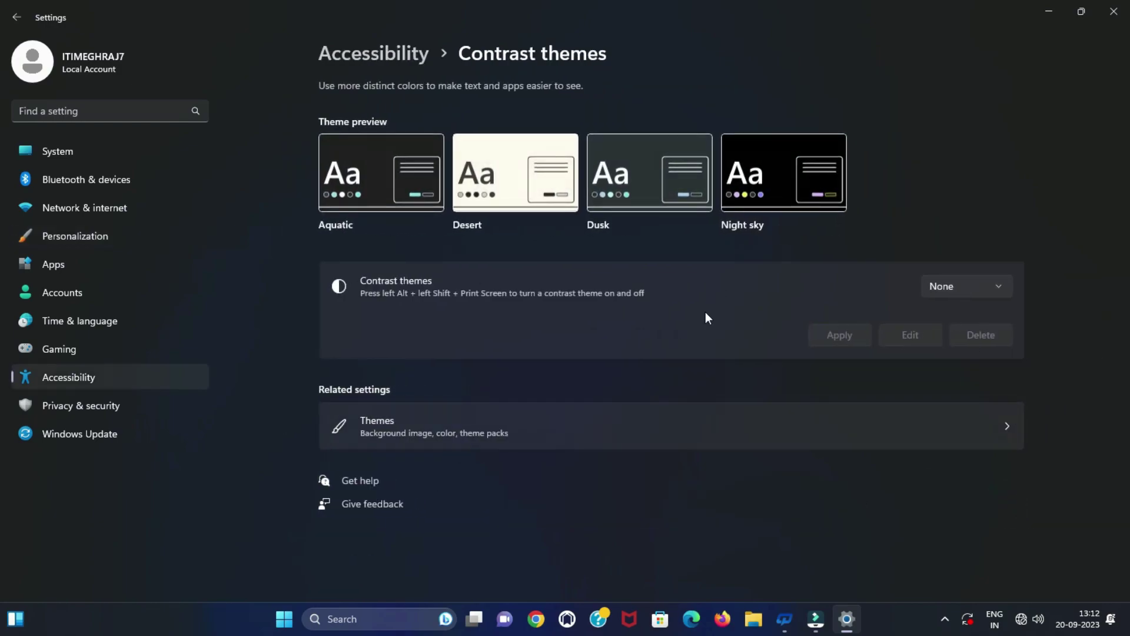
left_click(14, 19)
left_click(16, 18)
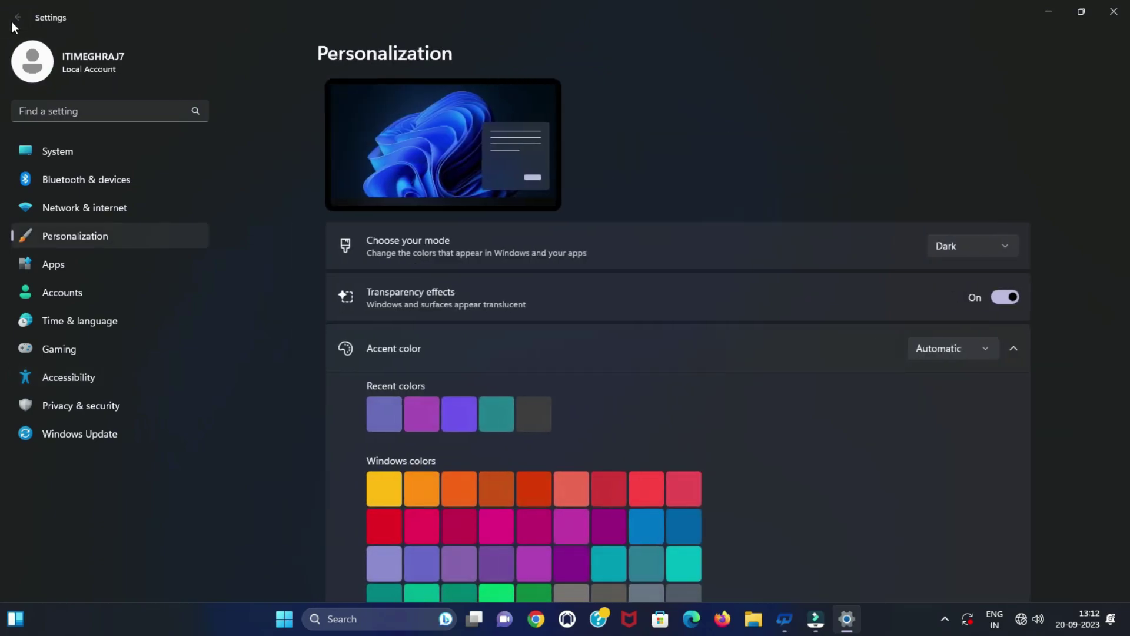
- Open the Themes settings, apply the Captured Motion theme, and minimize the window to view the desktop
left_click(504, 371)
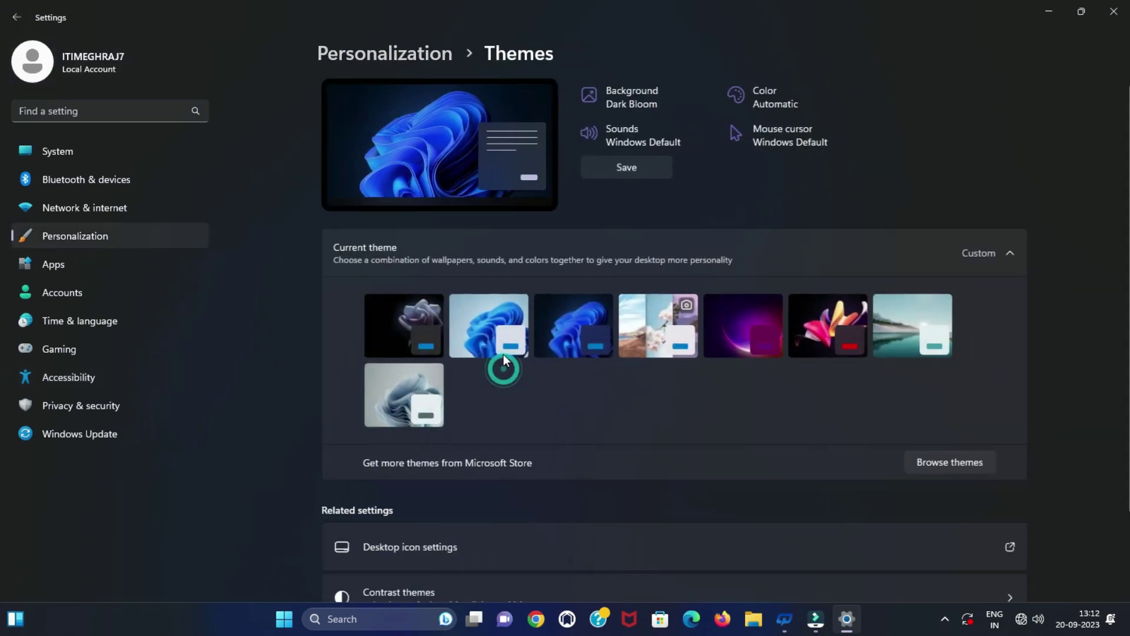
scroll(525, 380, "down", 1)
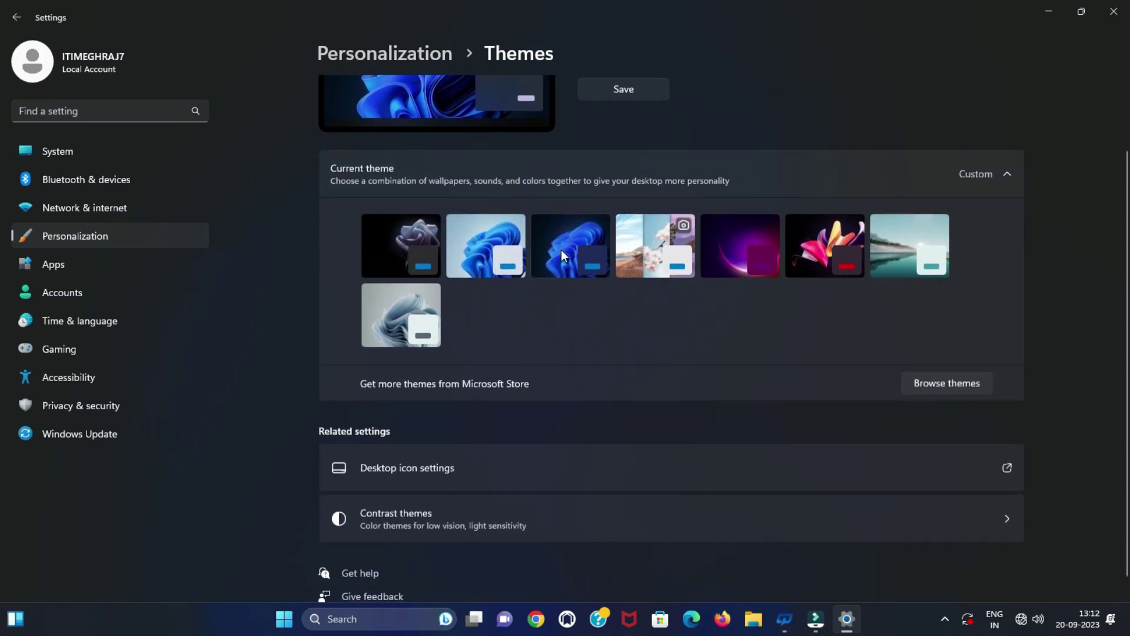
scroll(569, 259, "up", 1)
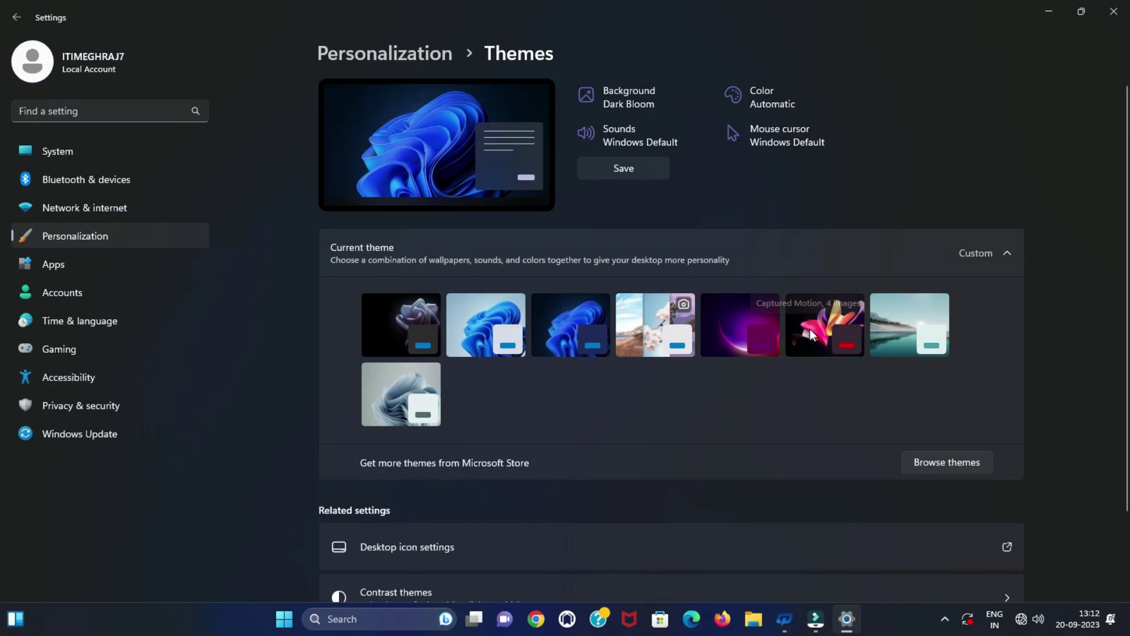
left_click(812, 333)
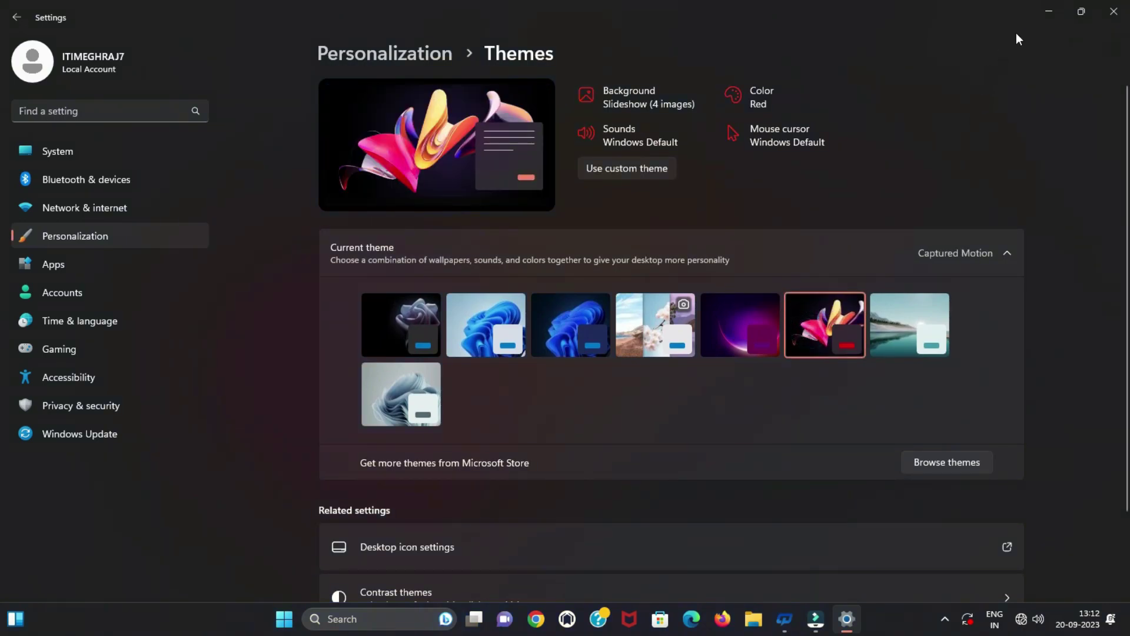
left_click(1051, 11)
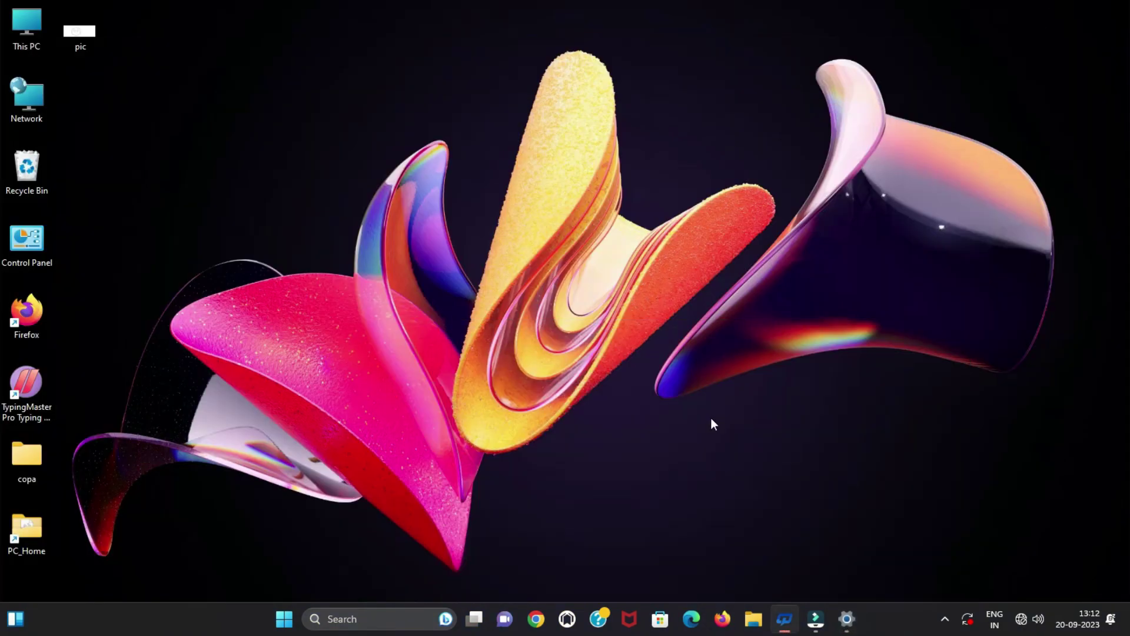
- Restore the settings window and apply the Windows (dark) theme
left_click(846, 618)
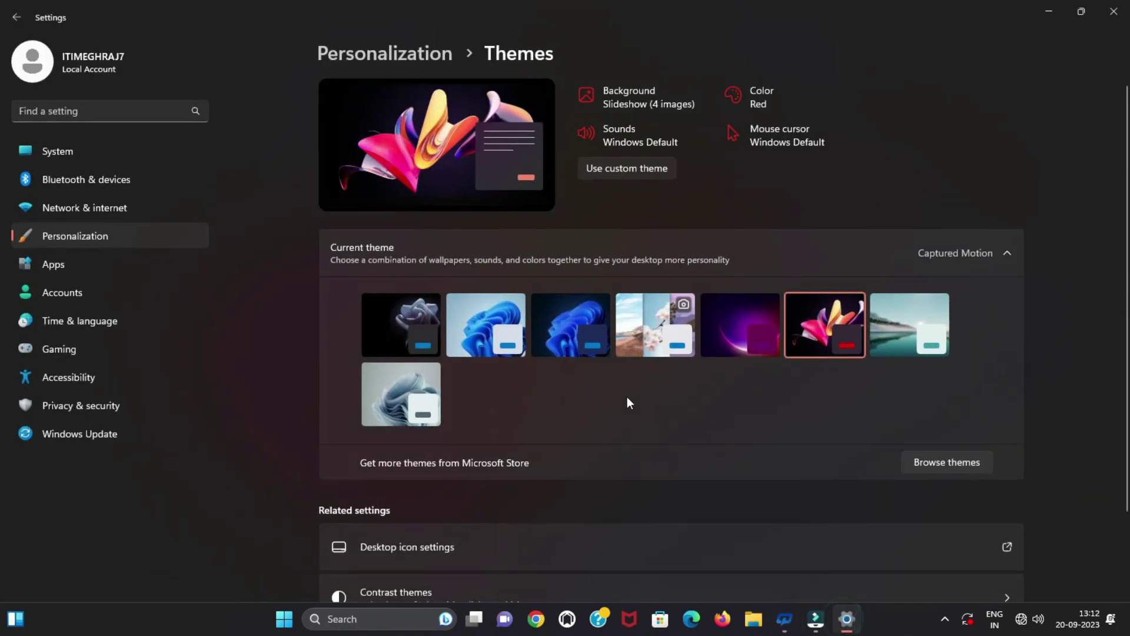
scroll(628, 403, "down", 2)
left_click(573, 245)
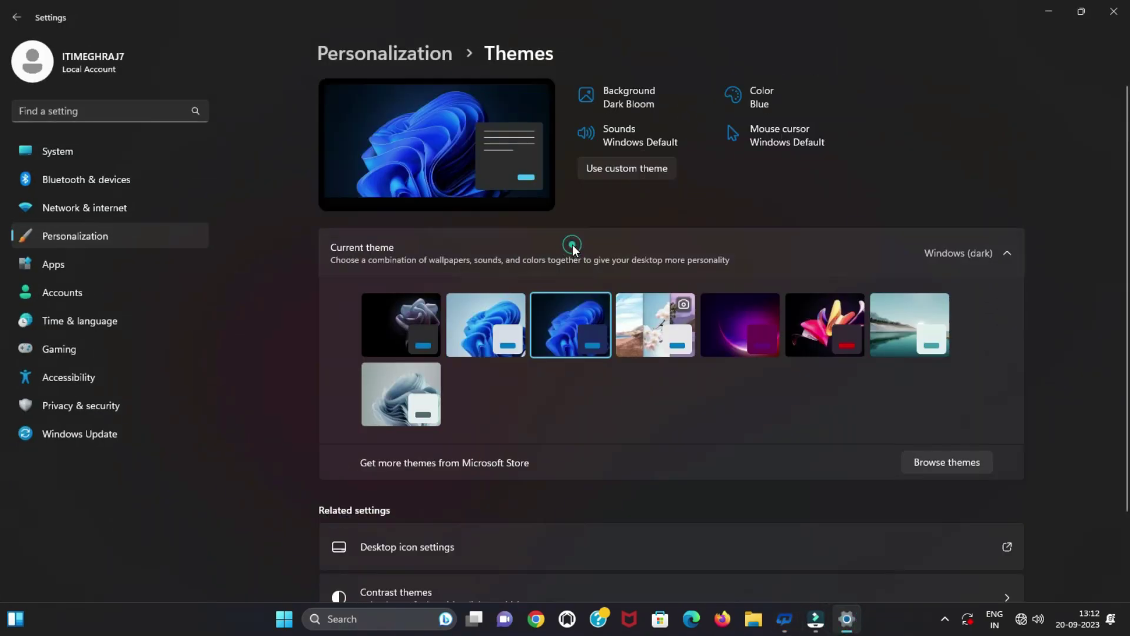
- Open the desktop icon settings, view the alternative icons for This PC without changing it, and close the dialog
scroll(617, 402, "down", 2)
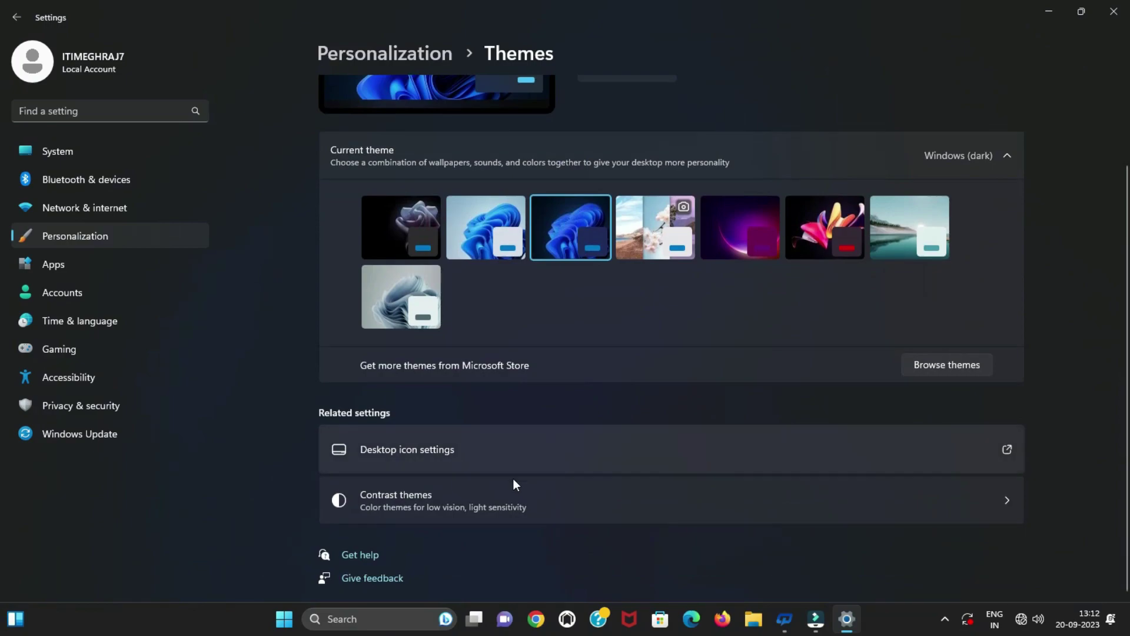
left_click(535, 458)
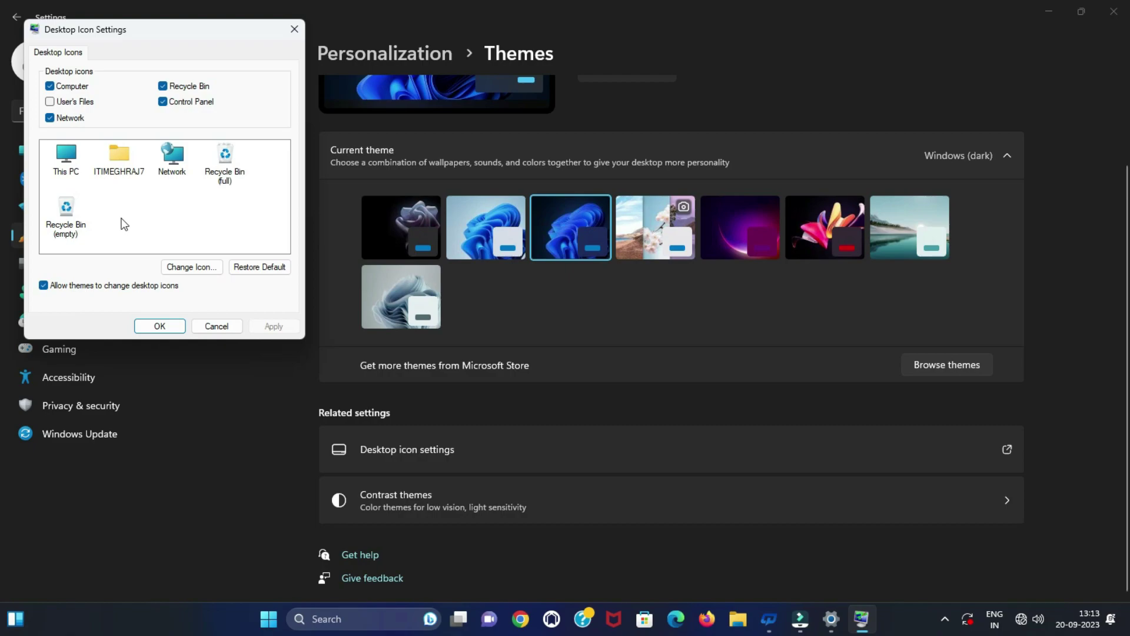
left_click(192, 266)
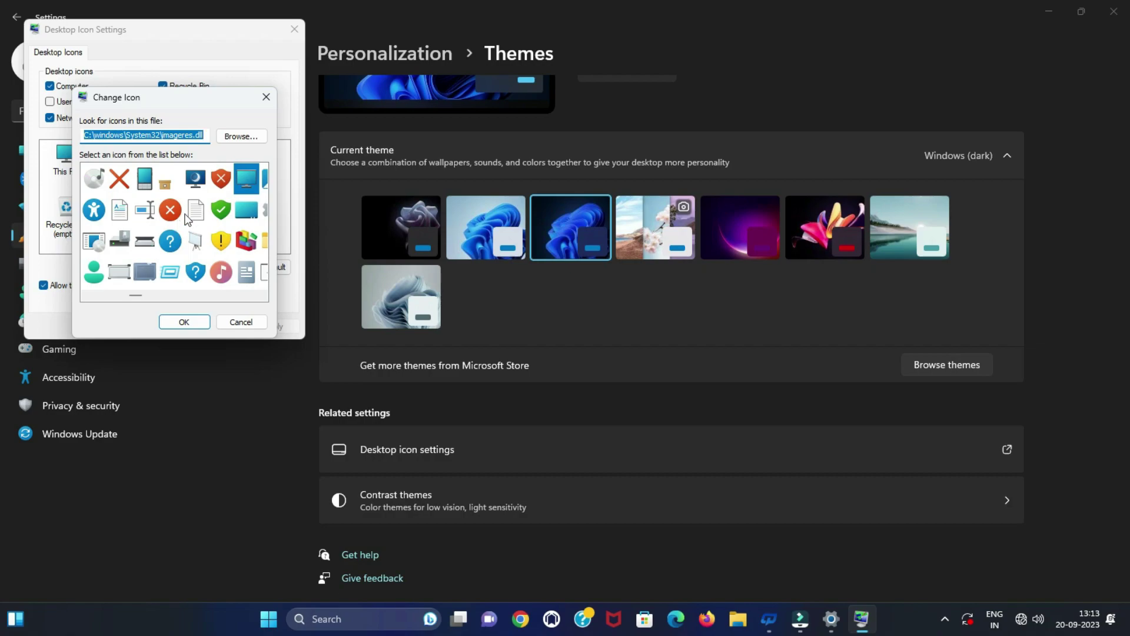
left_click(265, 97)
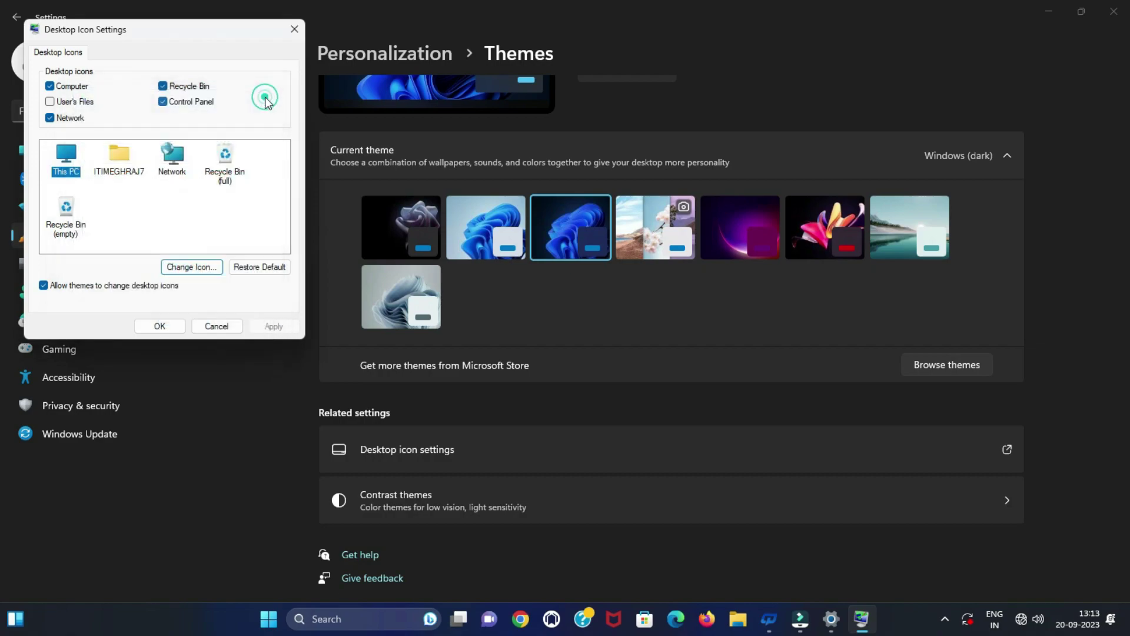
left_click(177, 327)
- View the contrast themes related to the theme settings and return to the Themes page
scroll(468, 411, "down", 2)
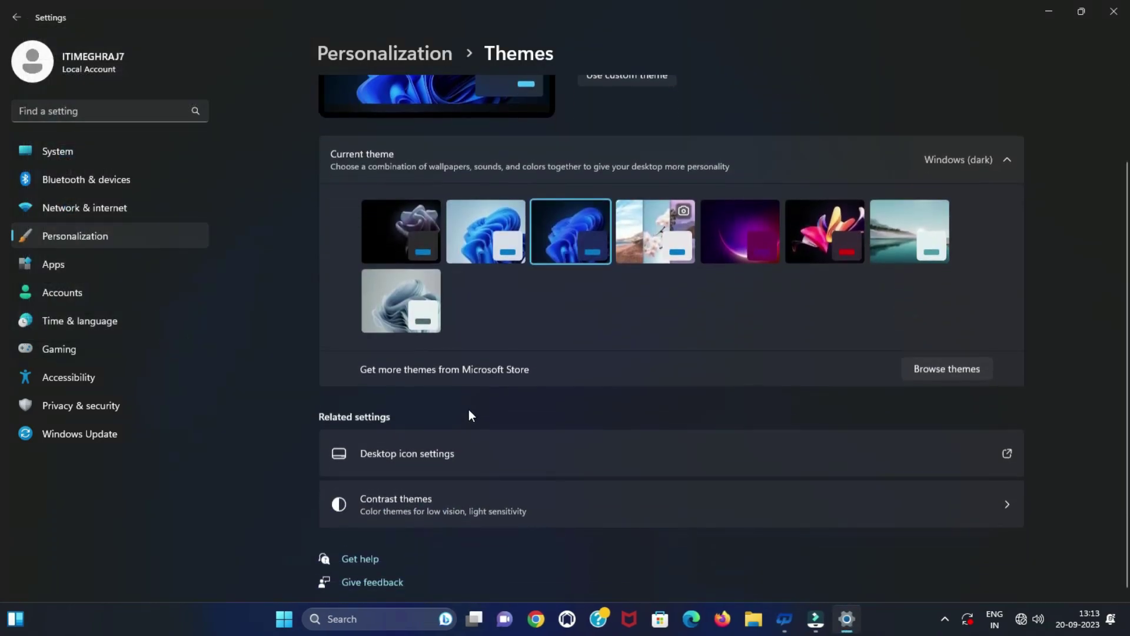
left_click(603, 504)
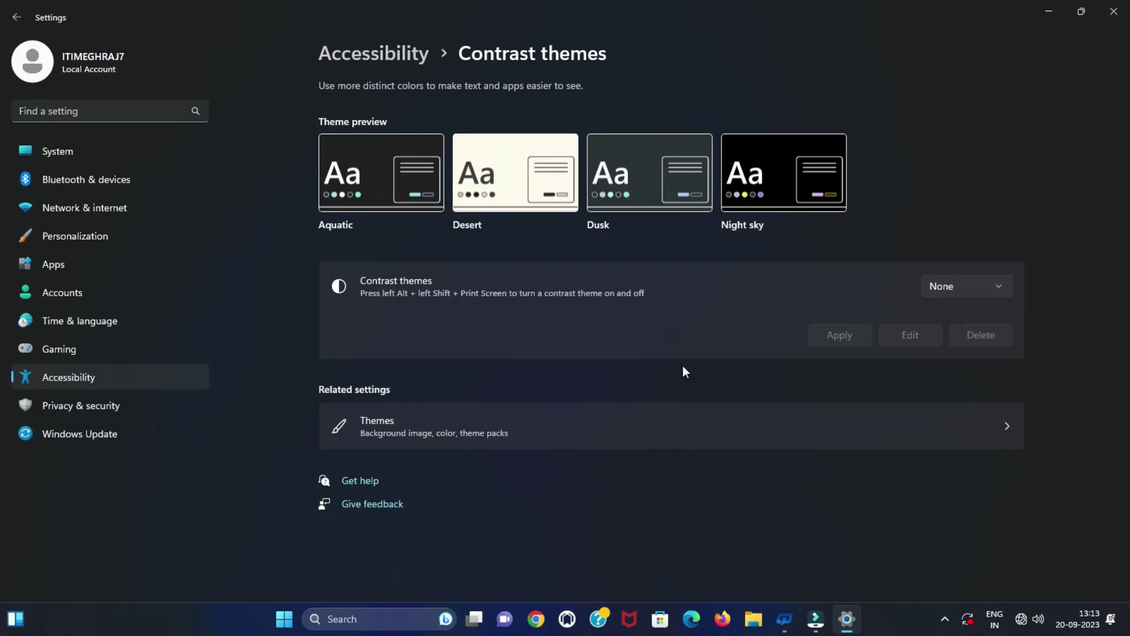
left_click(19, 18)
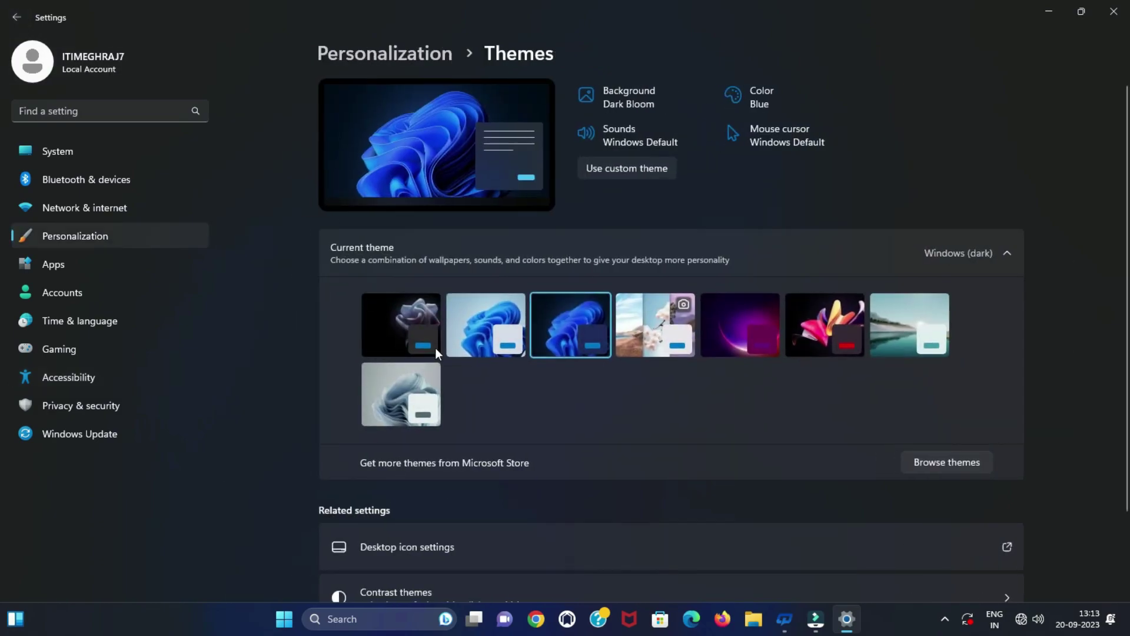
scroll(436, 347, "down", 2)
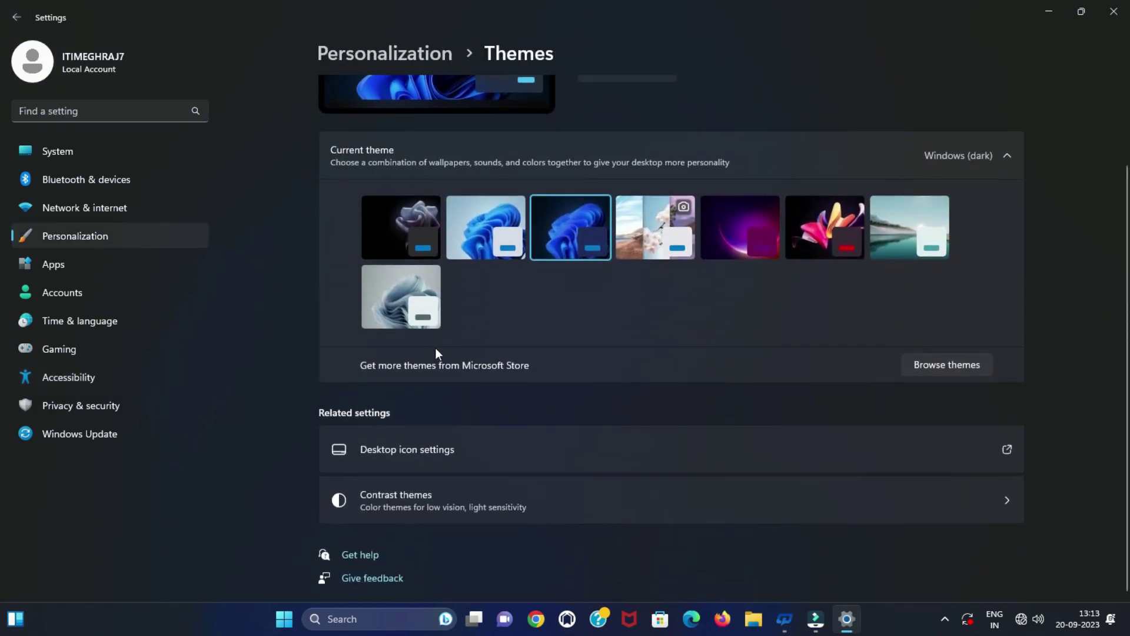
- Open the lock screen settings from the Personalization page and set the lock screen background to Windows spotlight
left_click(19, 19)
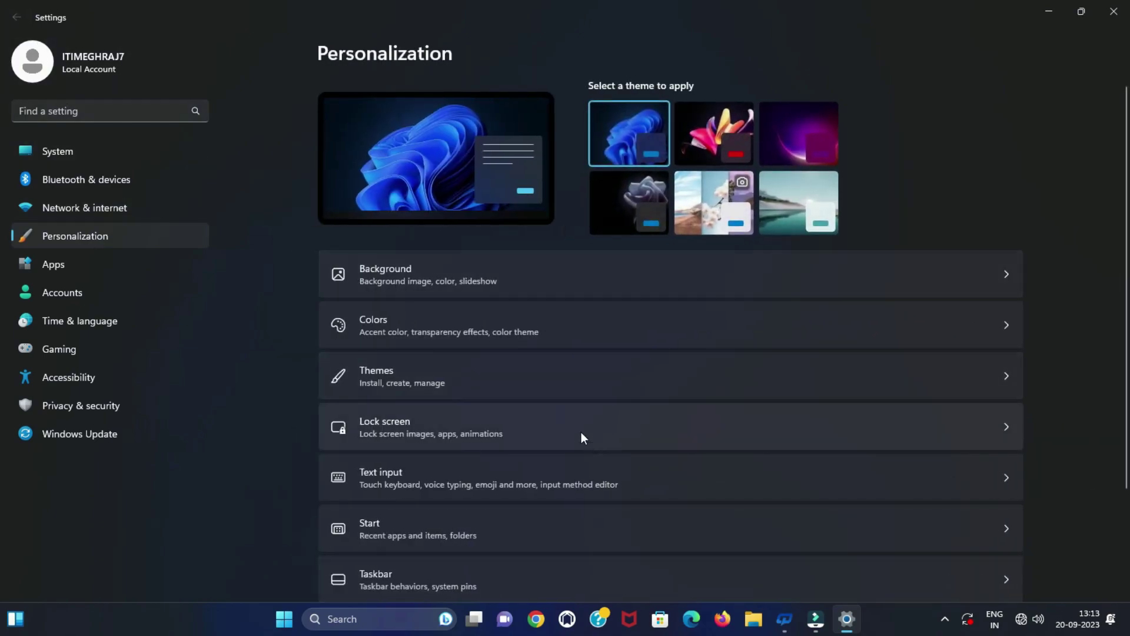
left_click(581, 430)
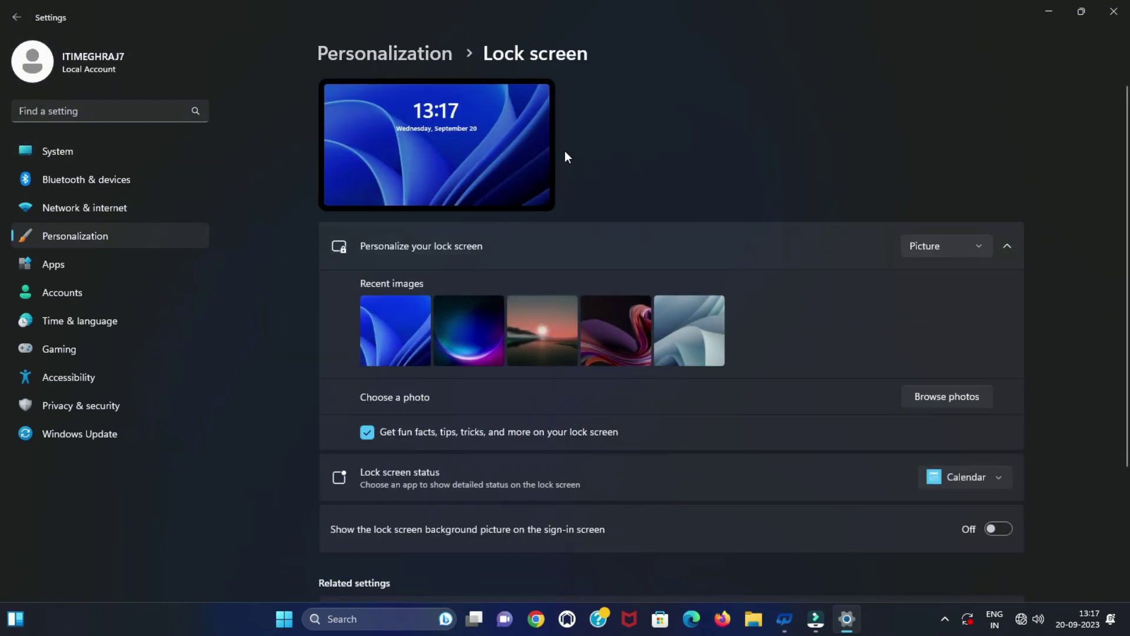
left_click(960, 246)
left_click(948, 219)
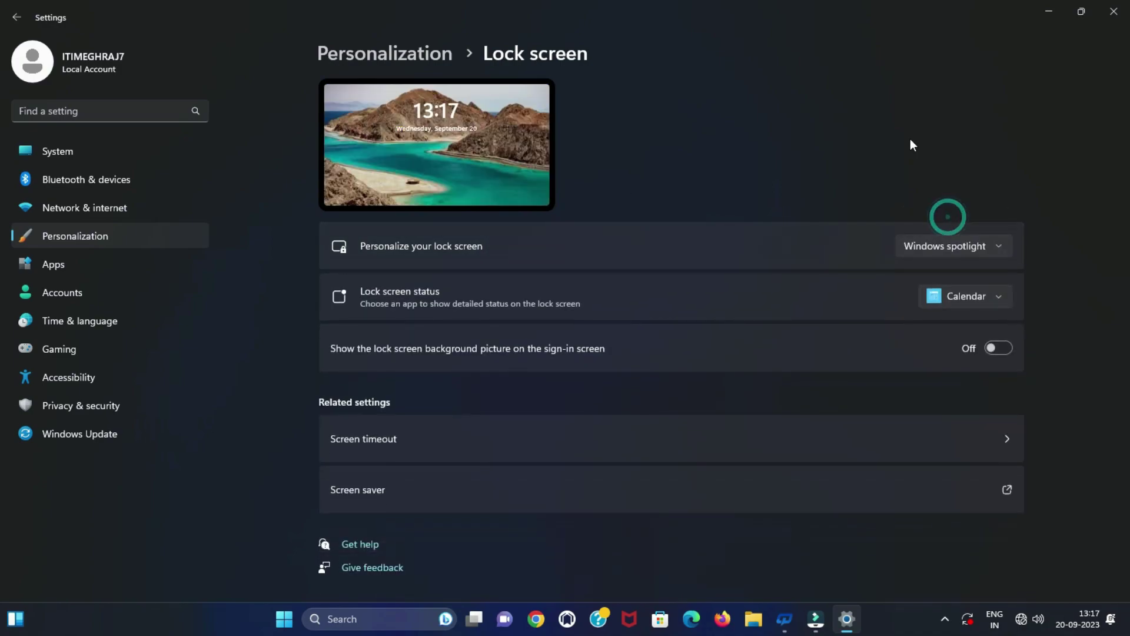
- Minimize the settings window, lock the PC to view the lock screen image, and return to the desktop
left_click(1048, 10)
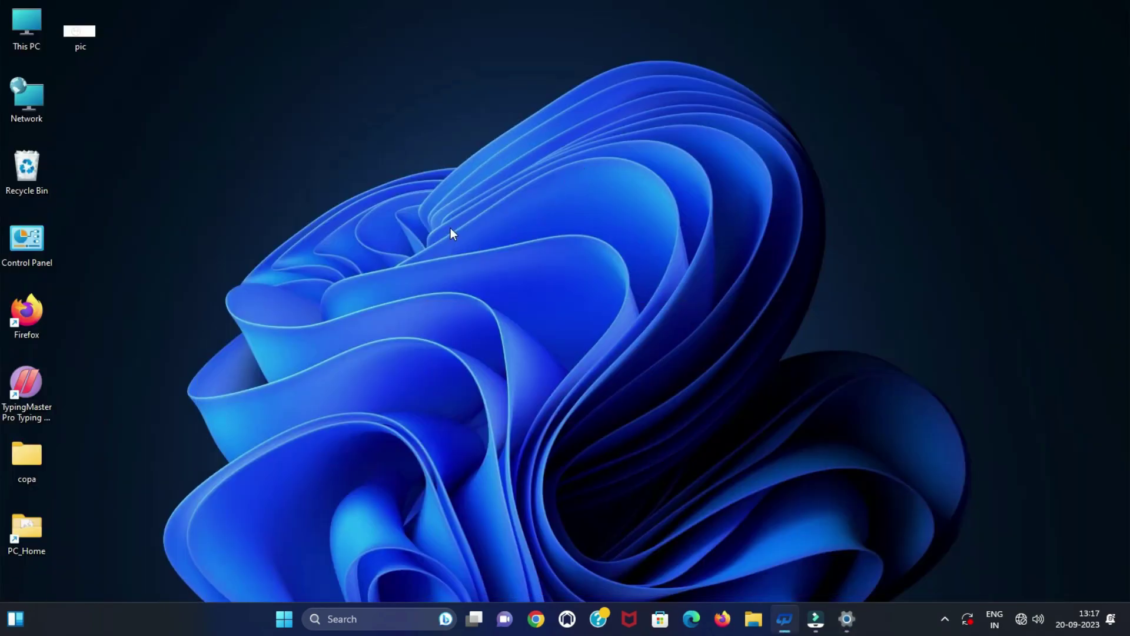
key("super+l")
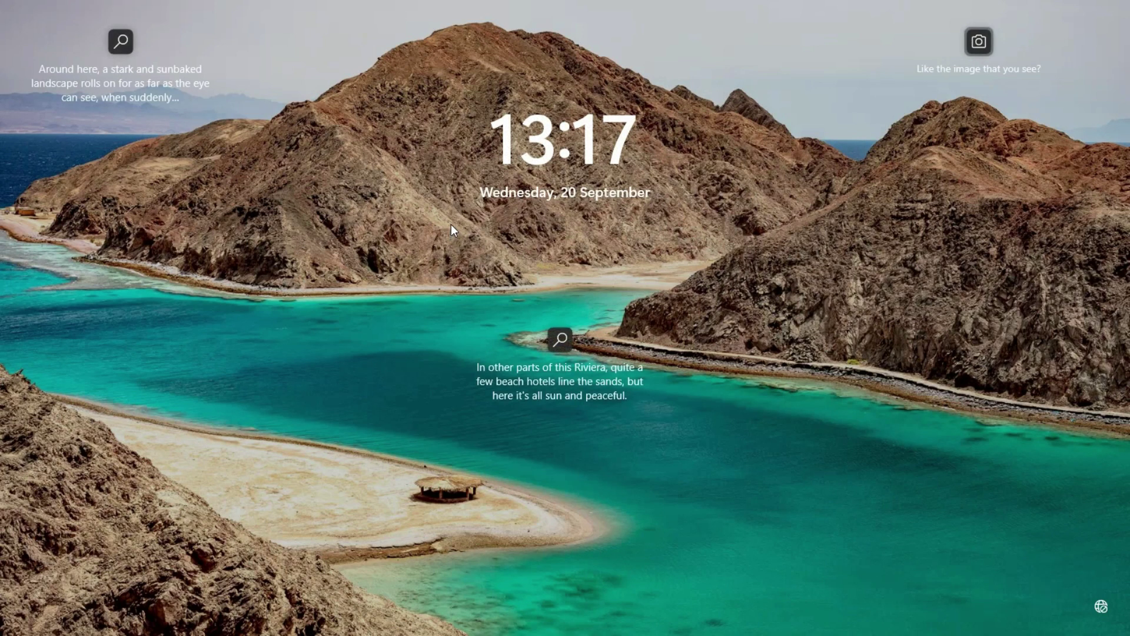
left_click(451, 225)
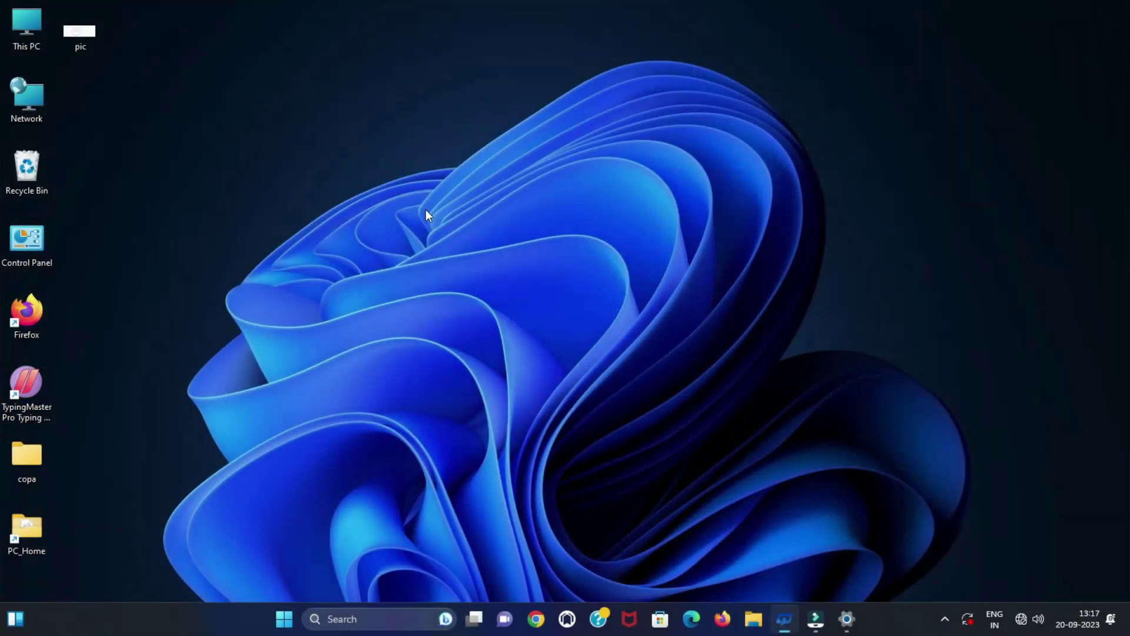
- Reopen the lock screen personalization settings from the desktop and set the lock screen background to Slideshow
right_click(426, 209)
left_click(481, 427)
left_click(418, 423)
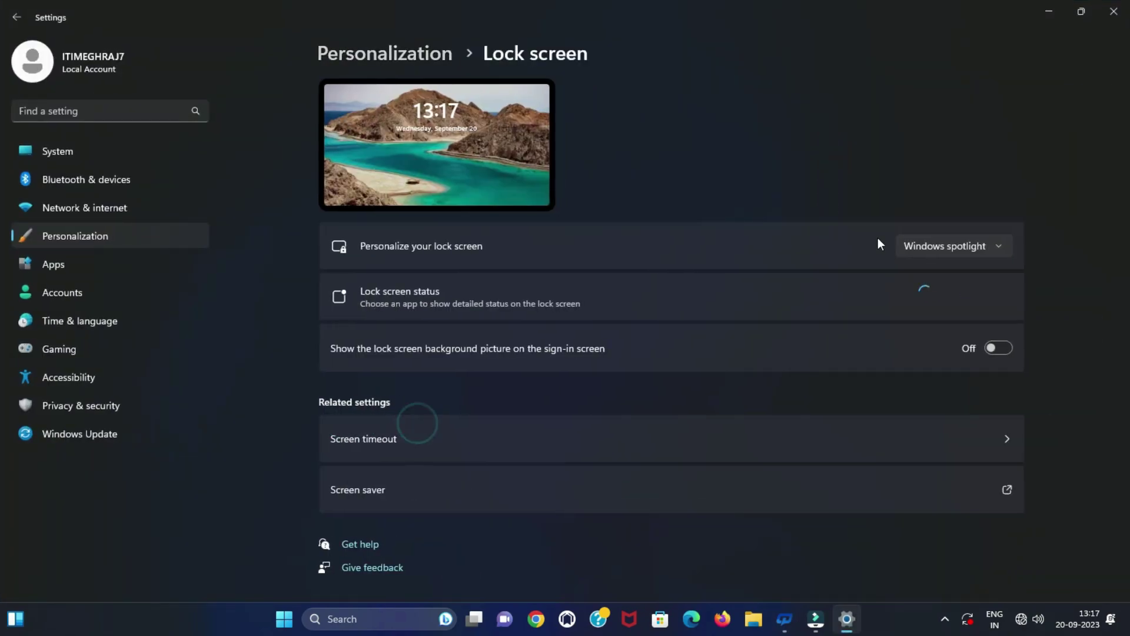
left_click(947, 246)
left_click(936, 299)
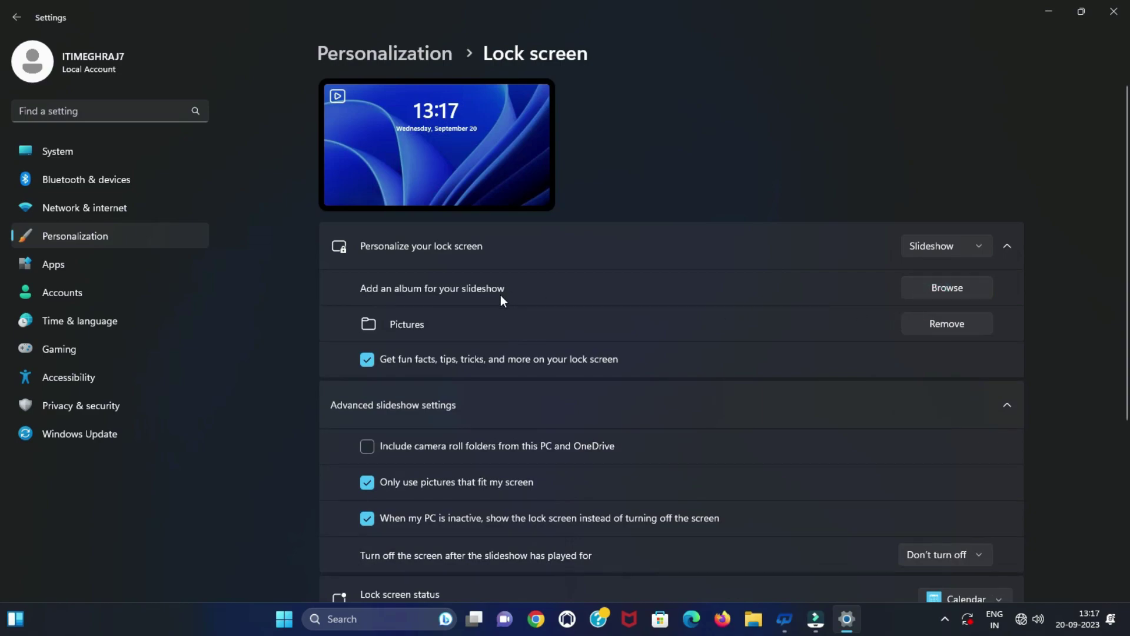
- Try to add the GROUP PHOTOS folder from Downloads as an album for the lock screen slideshow
left_click(443, 327)
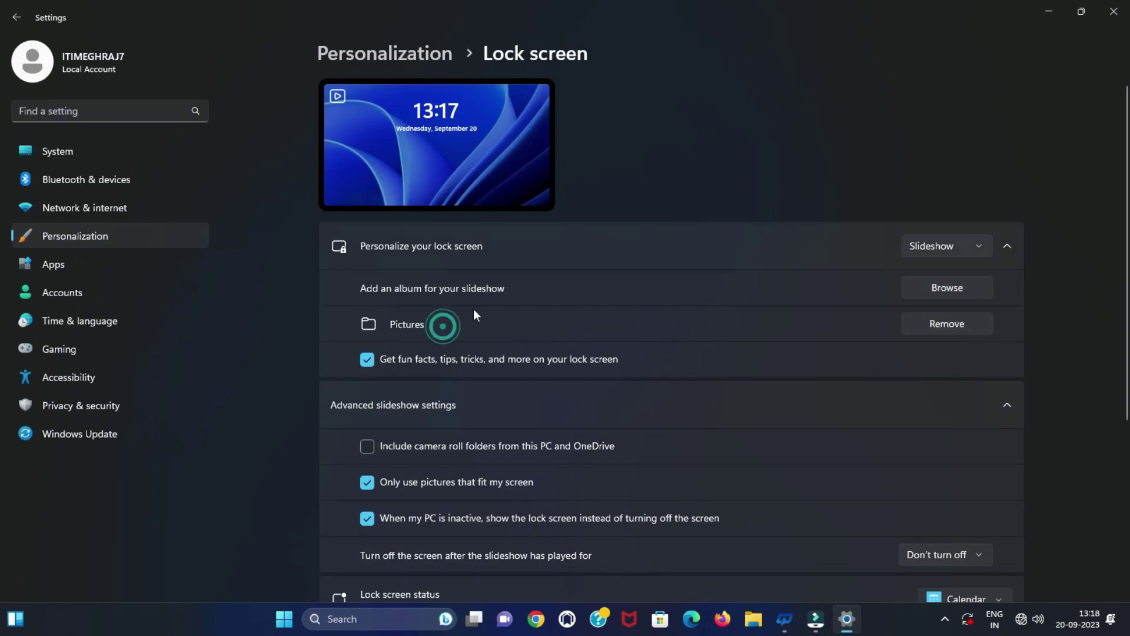
left_click(938, 291)
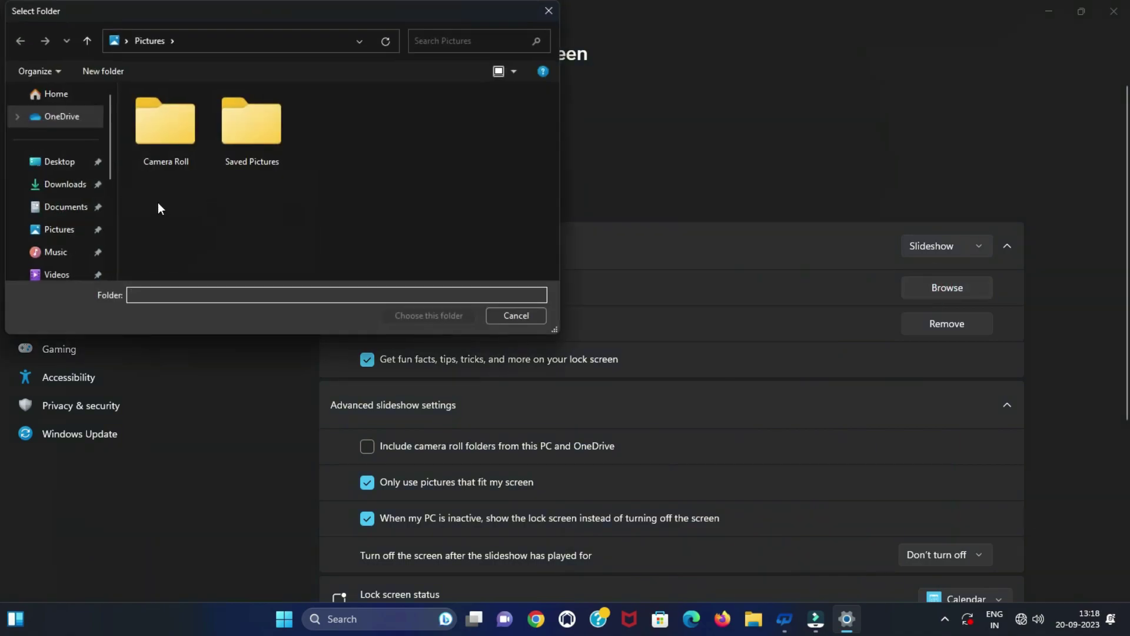
left_click(62, 184)
left_click(185, 135)
double_click(185, 133)
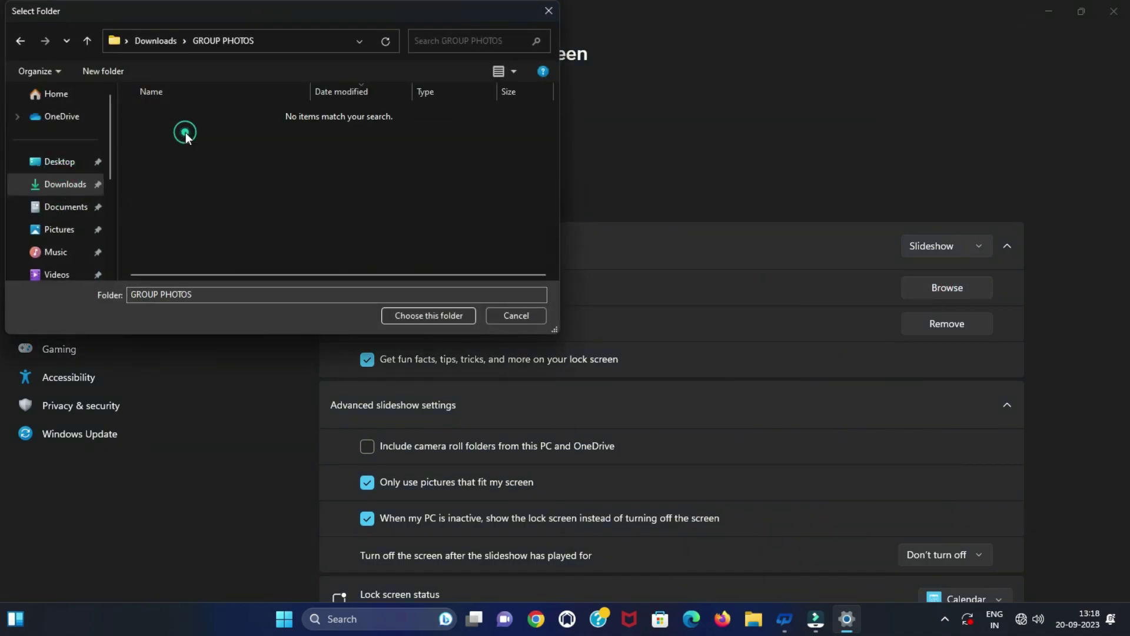
left_click(460, 316)
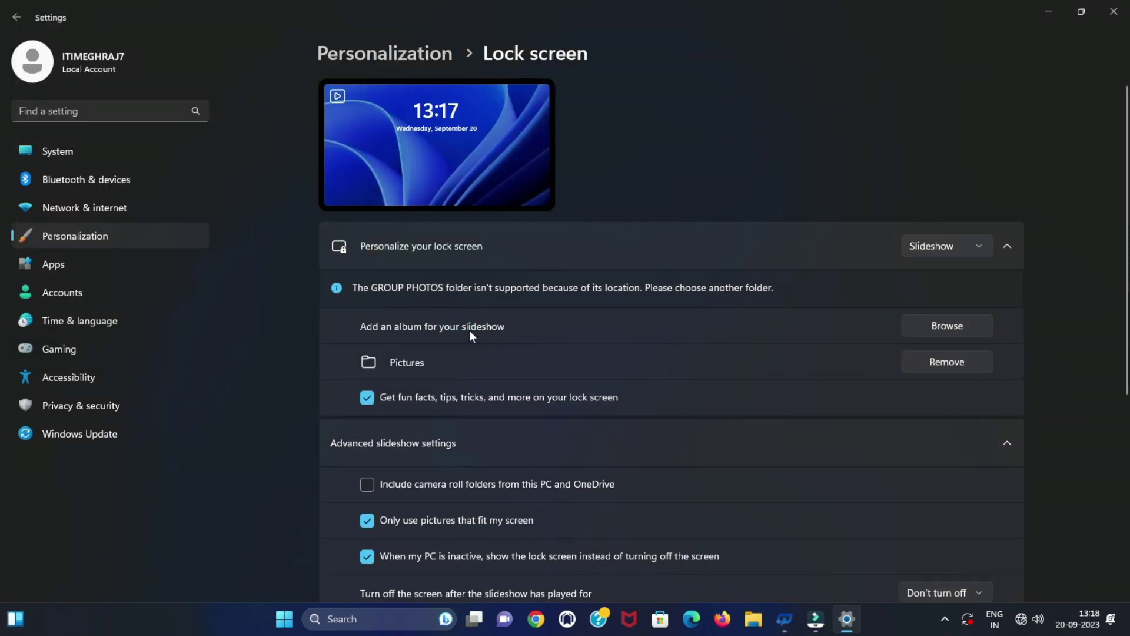
- Set the screen to turn off after the slideshow has played for 30 minutes
scroll(812, 313, "down", 3)
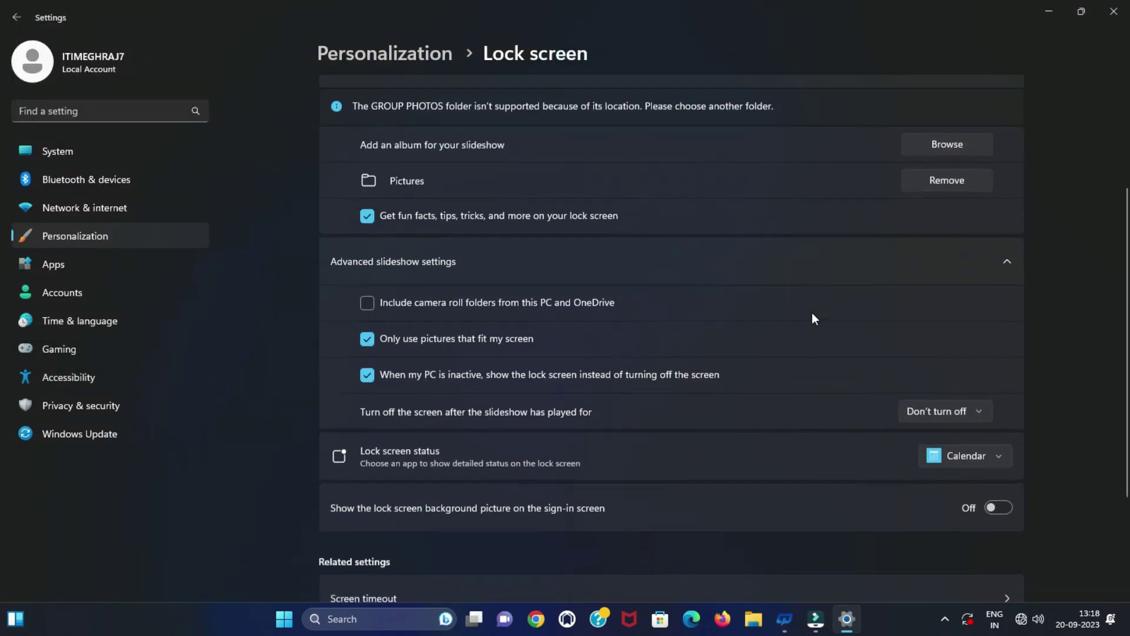
left_click(958, 357)
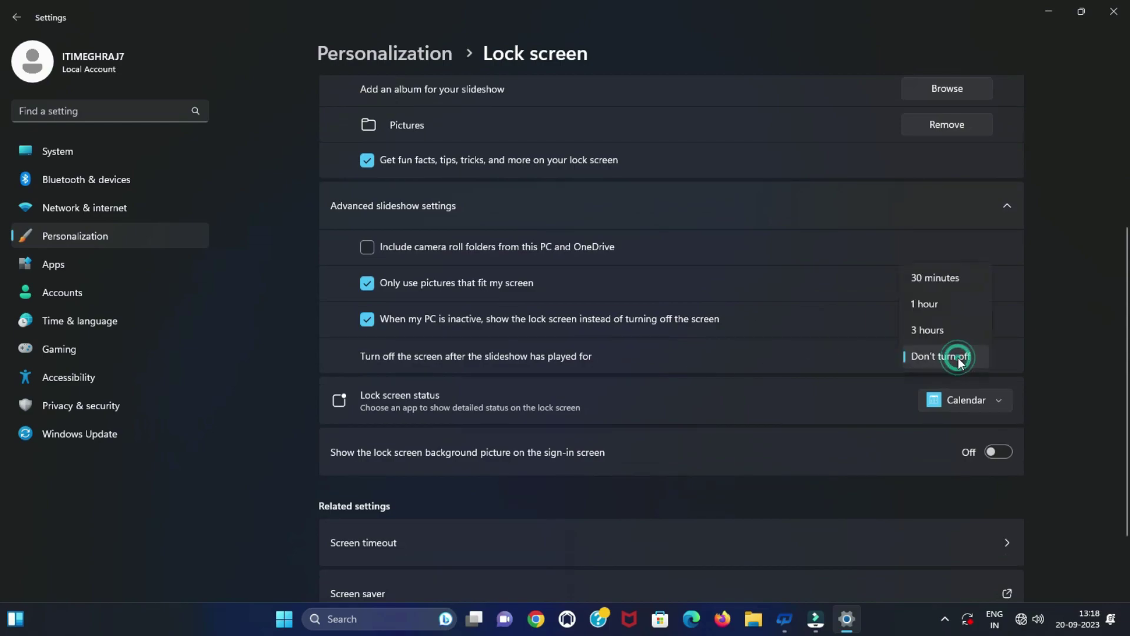
left_click(952, 280)
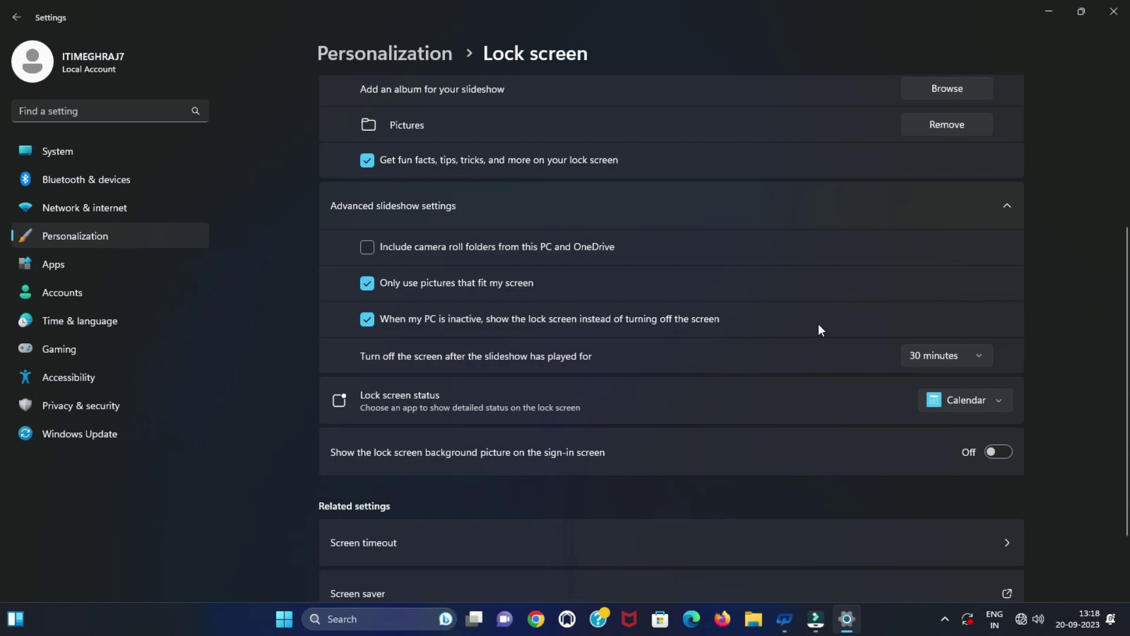
- Choose Weather as the app that shows detailed status on the lock screen
scroll(824, 352, "down", 2)
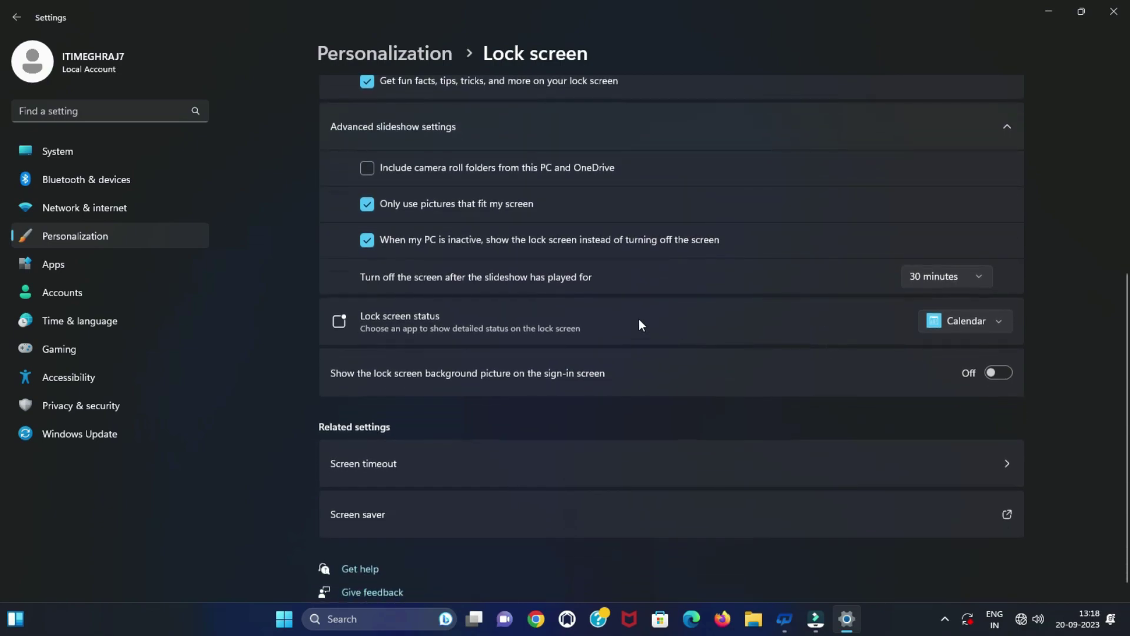
left_click(942, 322)
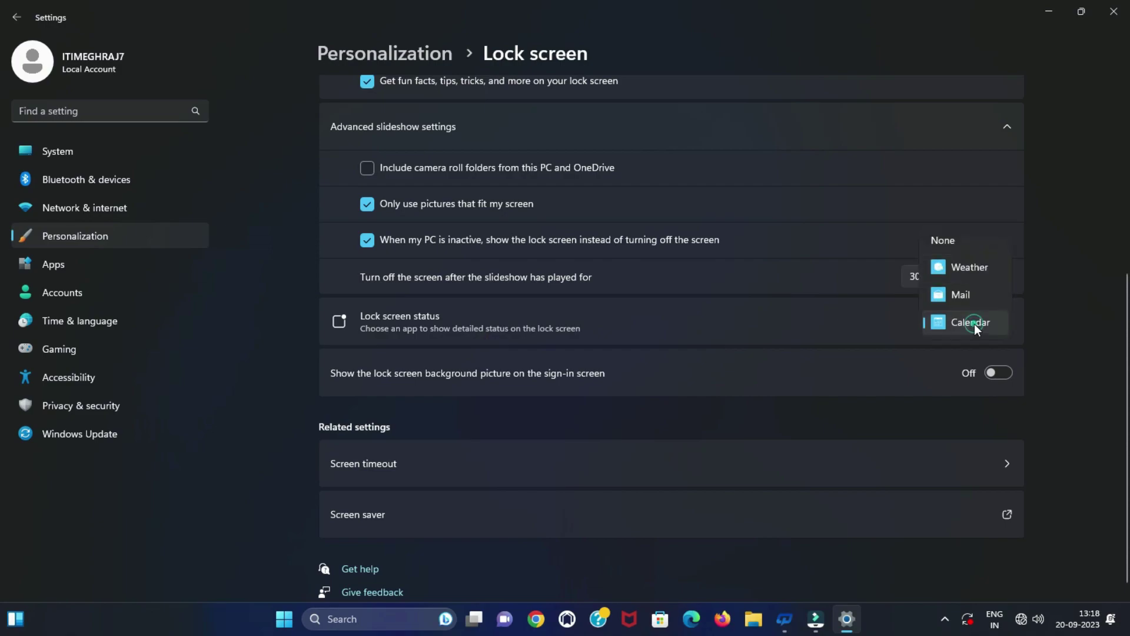
left_click(967, 275)
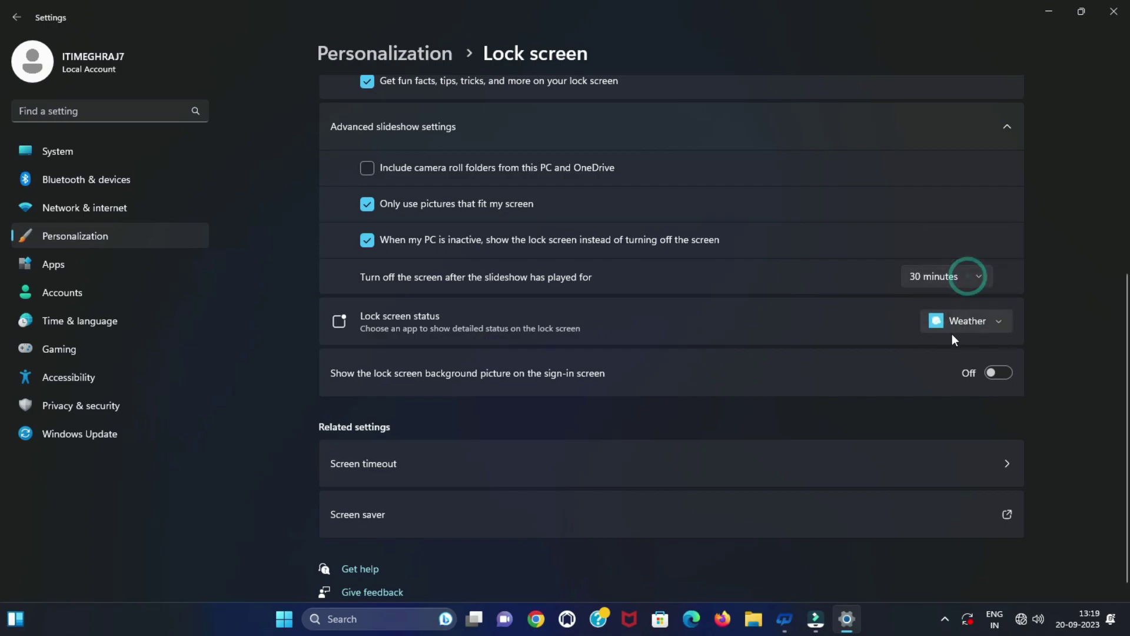
left_click(838, 372)
- Toggle the option to show the lock screen background picture on the sign-in screen, leaving it off
scroll(765, 373, "down", 1)
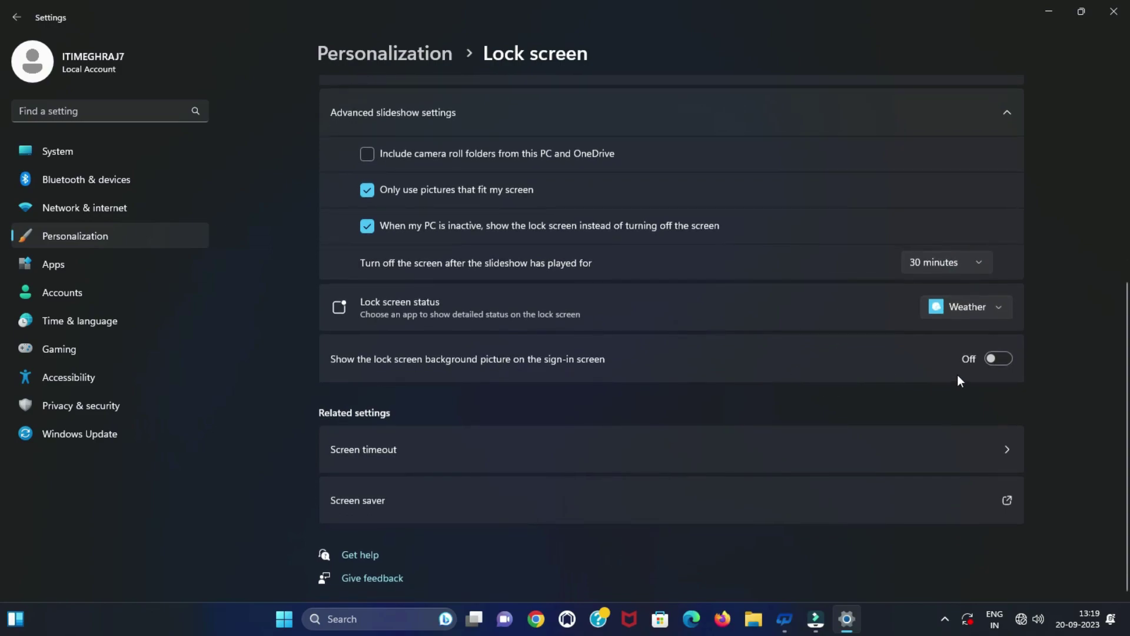
left_click(1010, 360)
left_click(991, 361)
left_click(988, 361)
left_click(781, 376)
- View the power page behind the Screen timeout setting and return to the lock screen settings
left_click(662, 458)
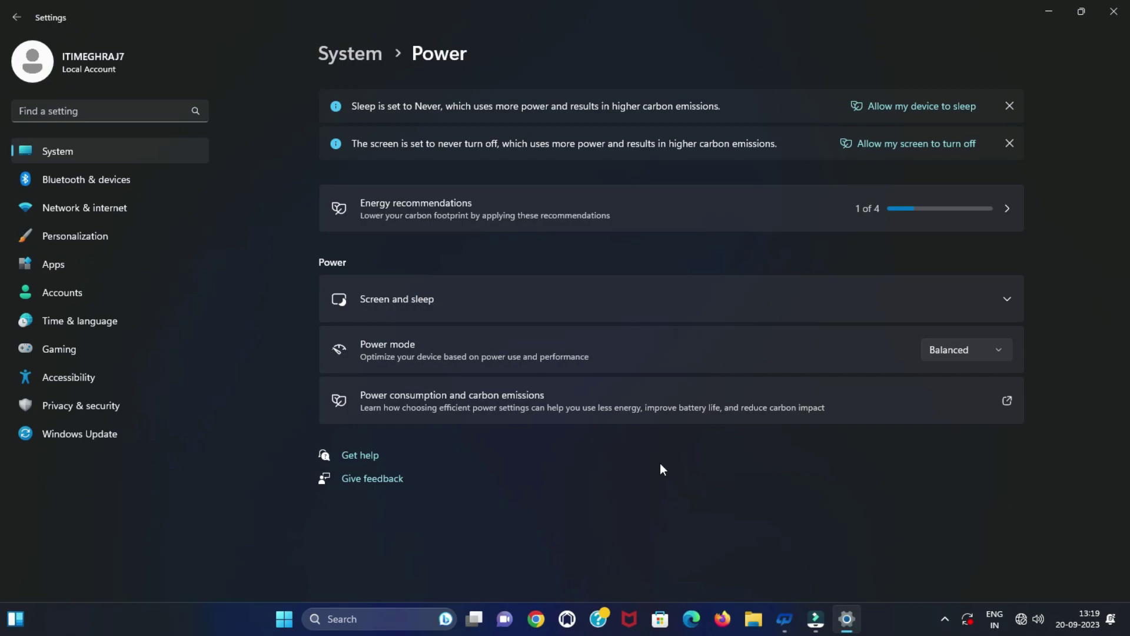
left_click(14, 20)
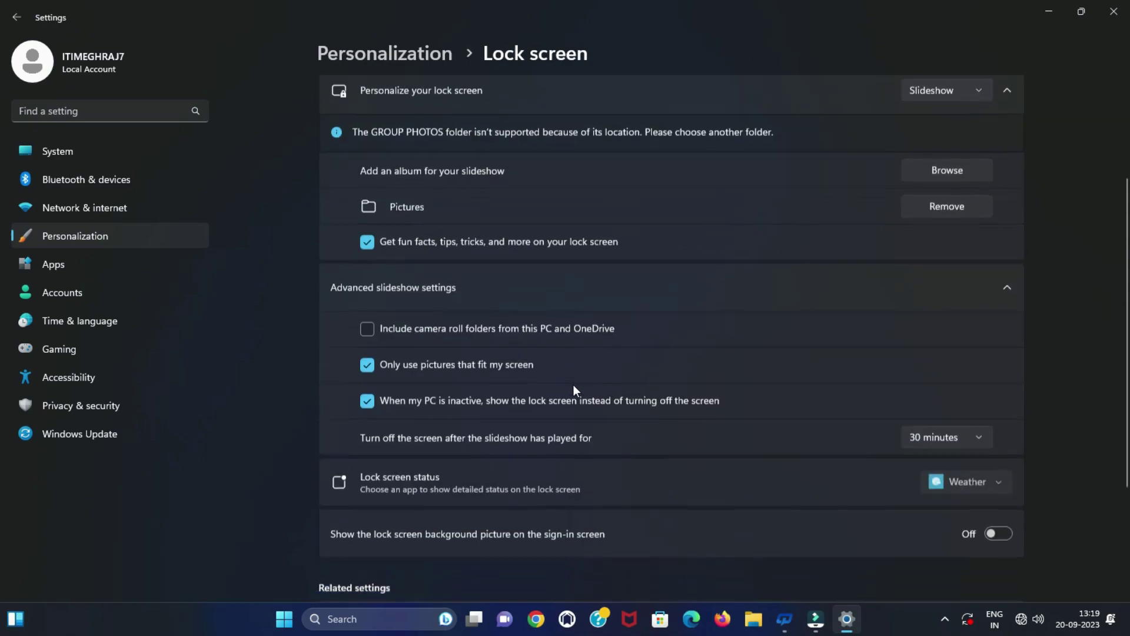
- Open the screen saver settings and look at the 3D Text, Blank, Bubbles and Mystify screen savers in the small monitor
scroll(577, 394, "down", 3)
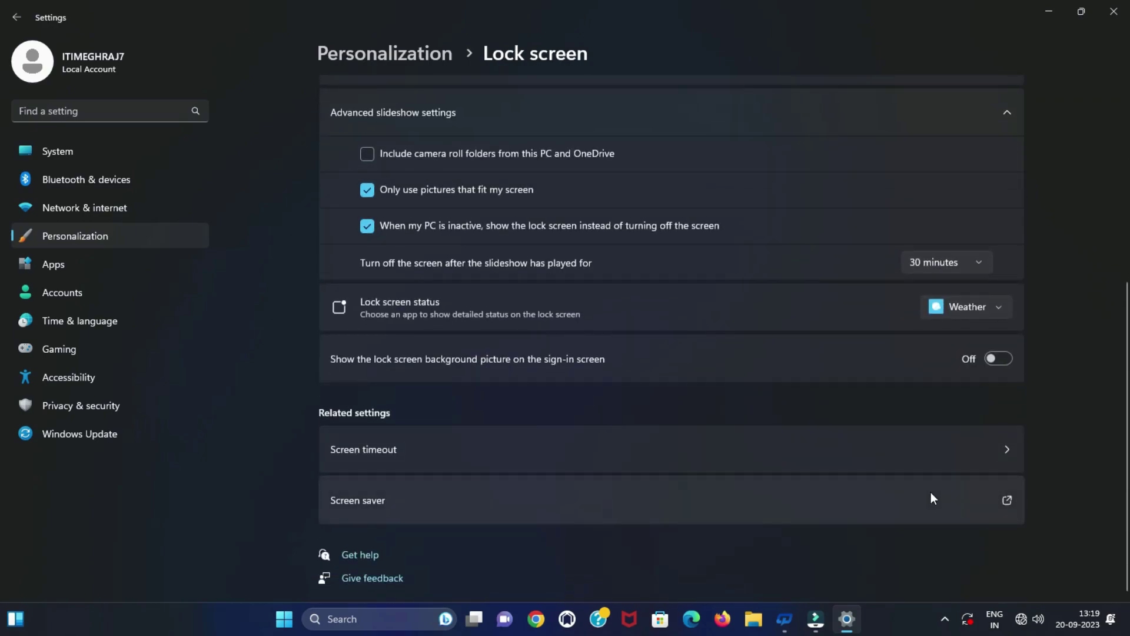
left_click(896, 503)
left_click(160, 254)
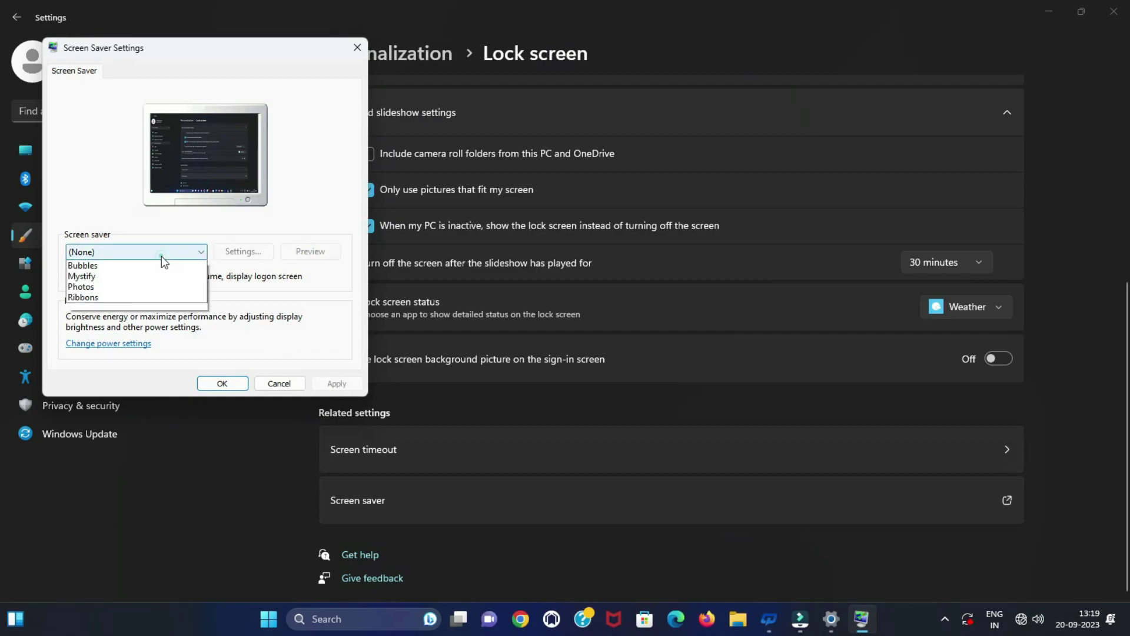
left_click(136, 278)
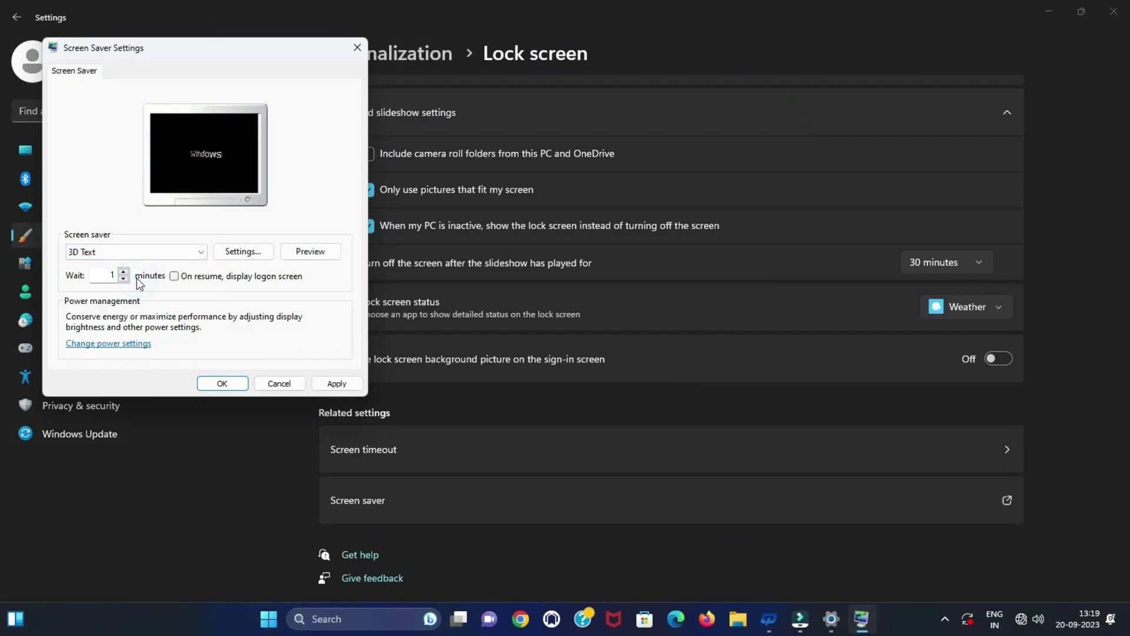
left_click(151, 251)
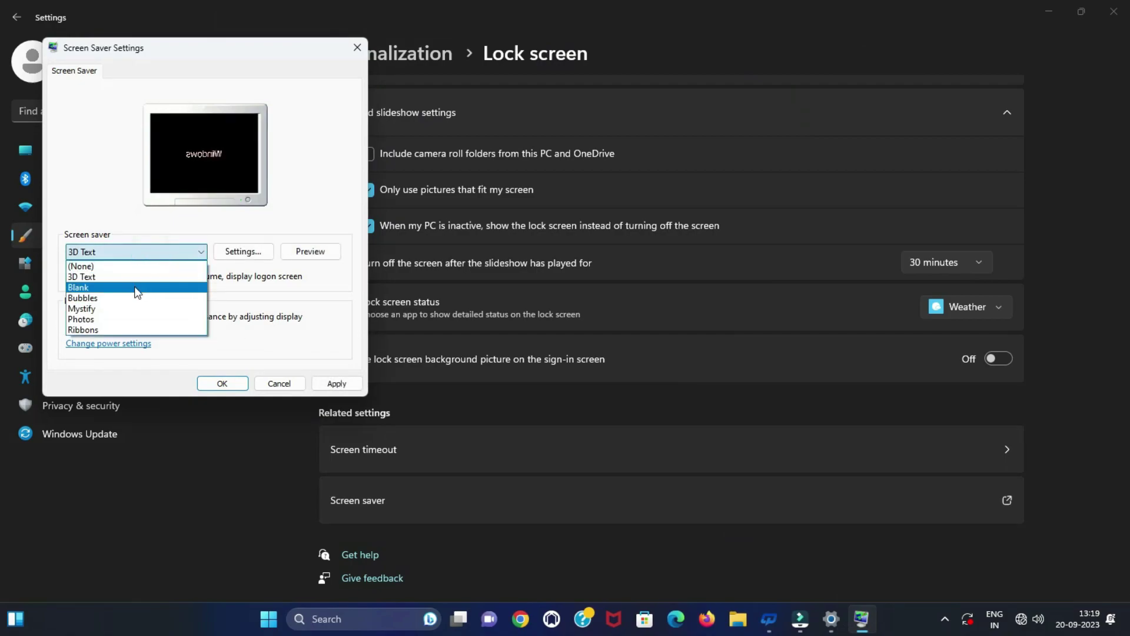
left_click(136, 288)
left_click(150, 257)
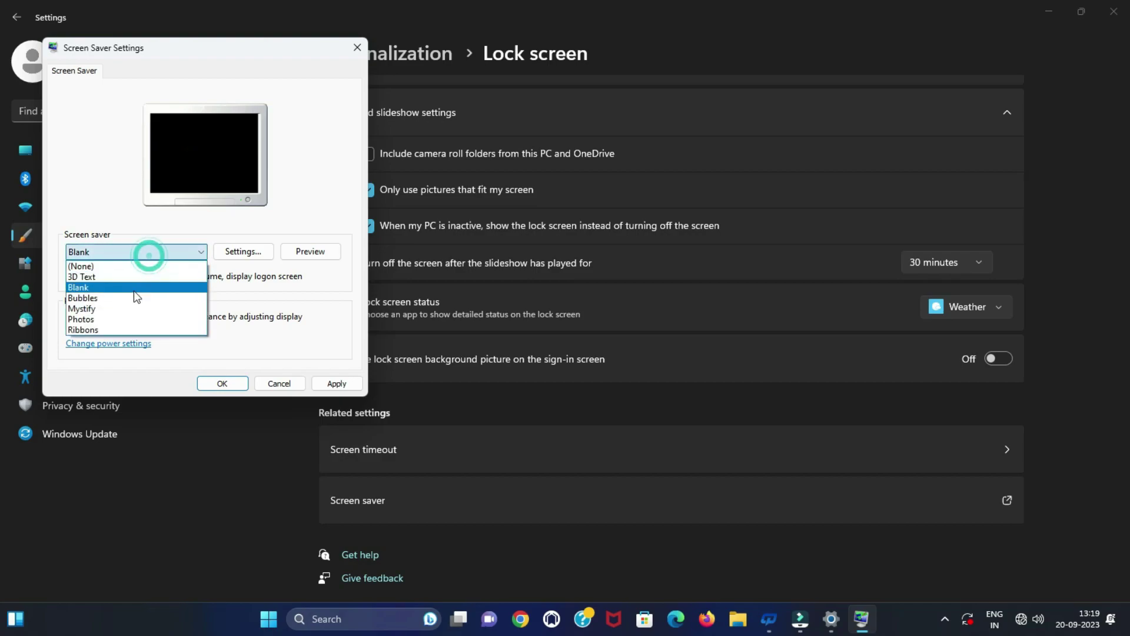
left_click(139, 297)
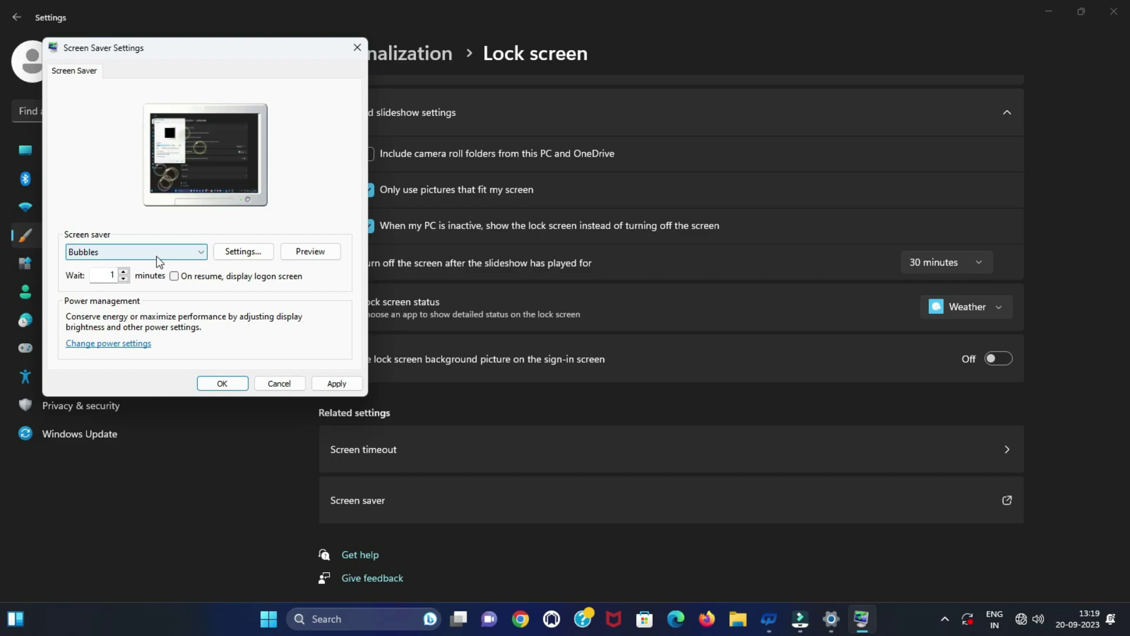
left_click(157, 257)
left_click(136, 309)
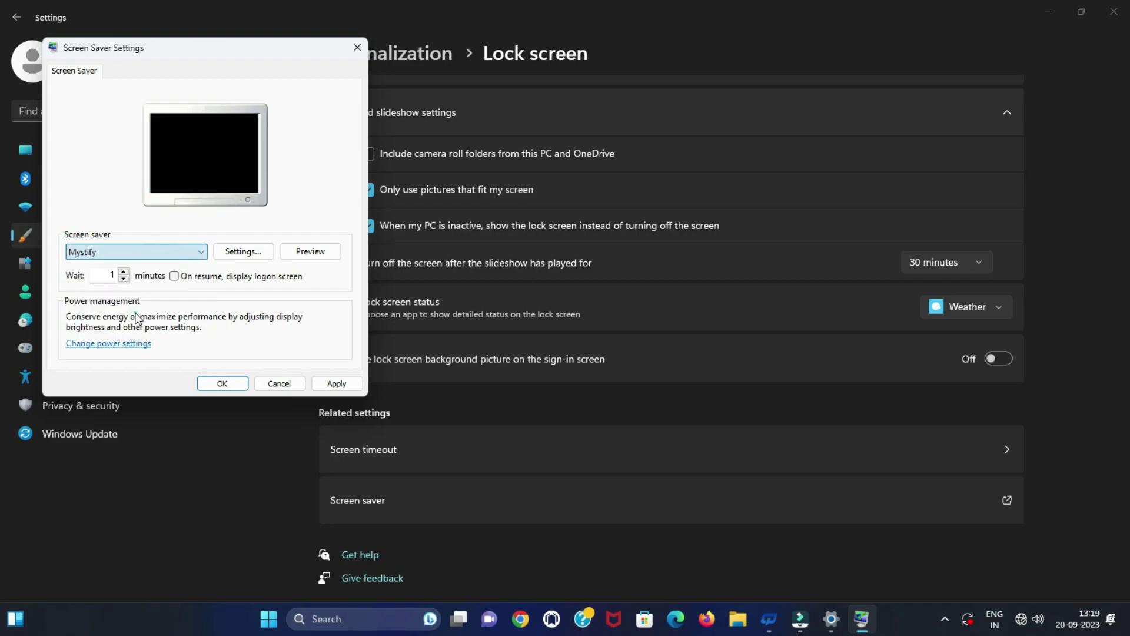
- Select the Ribbons screen saver, preview it full screen, apply it, and go back to the Personalization page
left_click(169, 253)
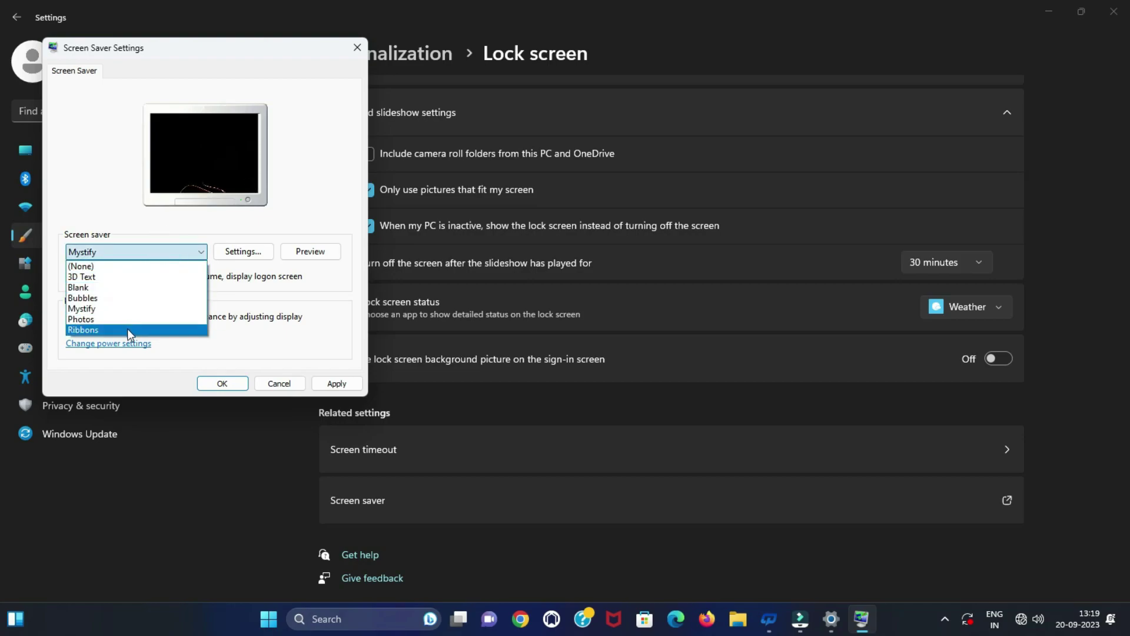
left_click(128, 328)
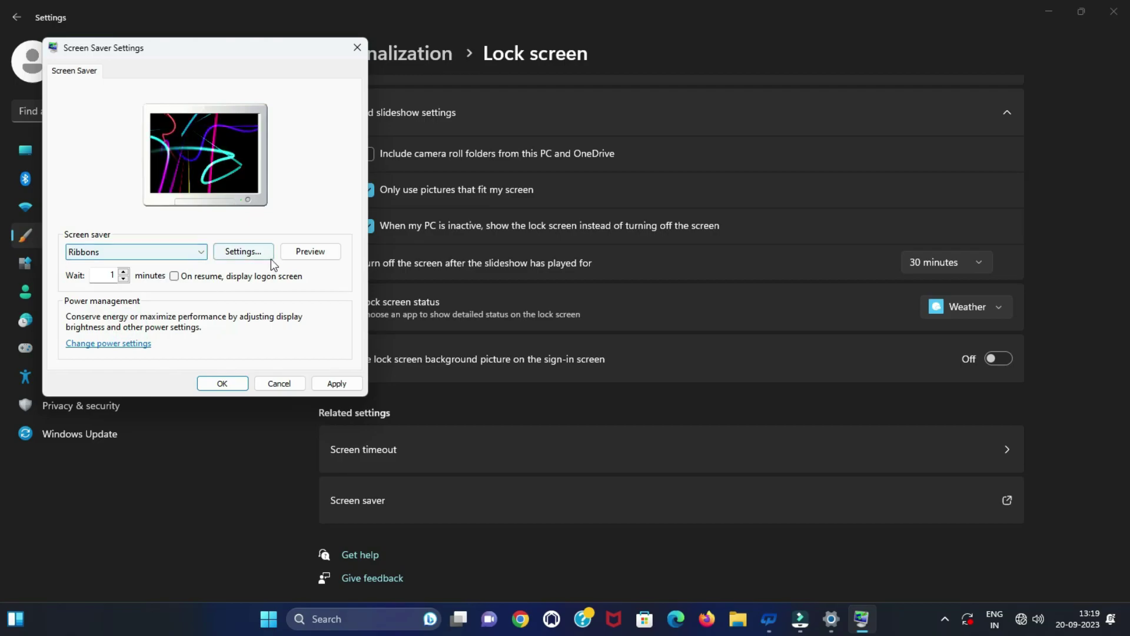
left_click(311, 253)
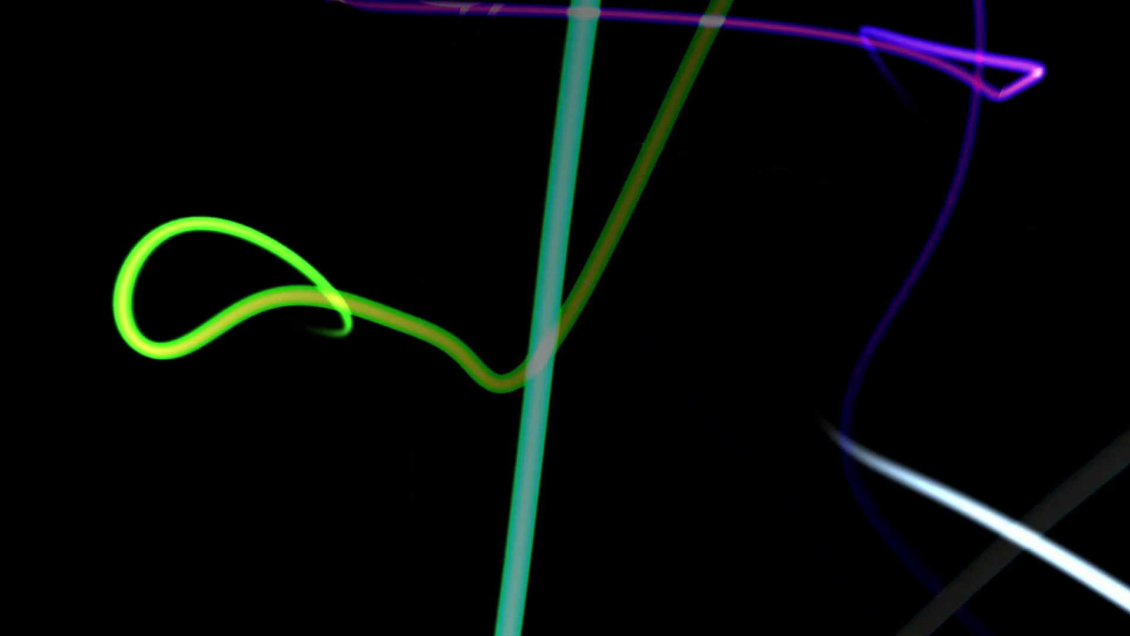
left_click(311, 254)
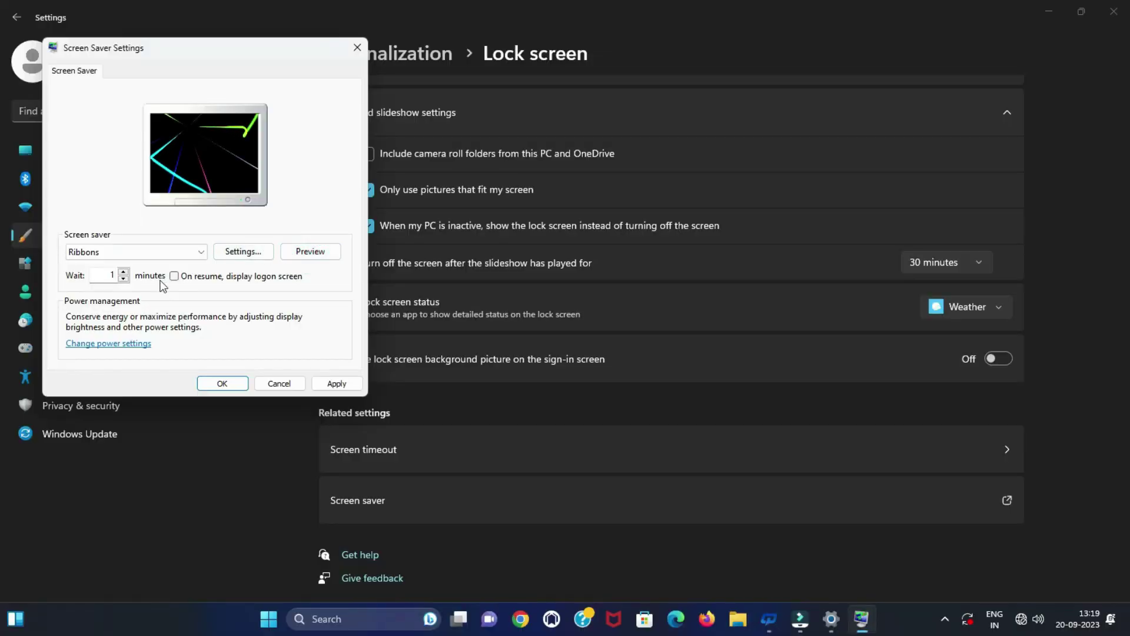
left_click(334, 383)
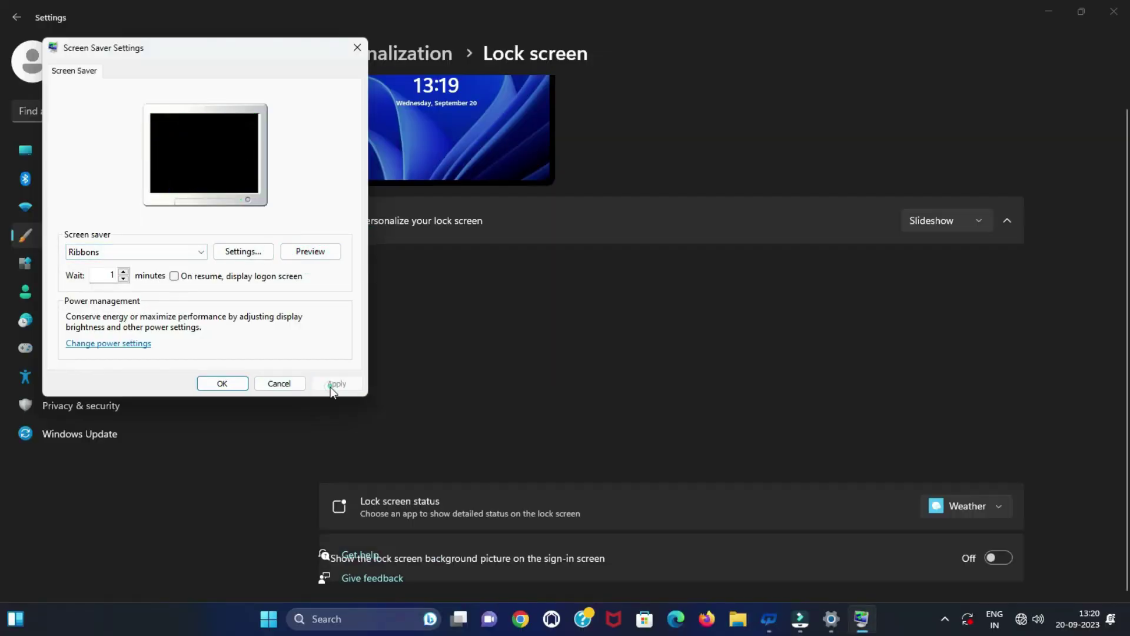
left_click(219, 383)
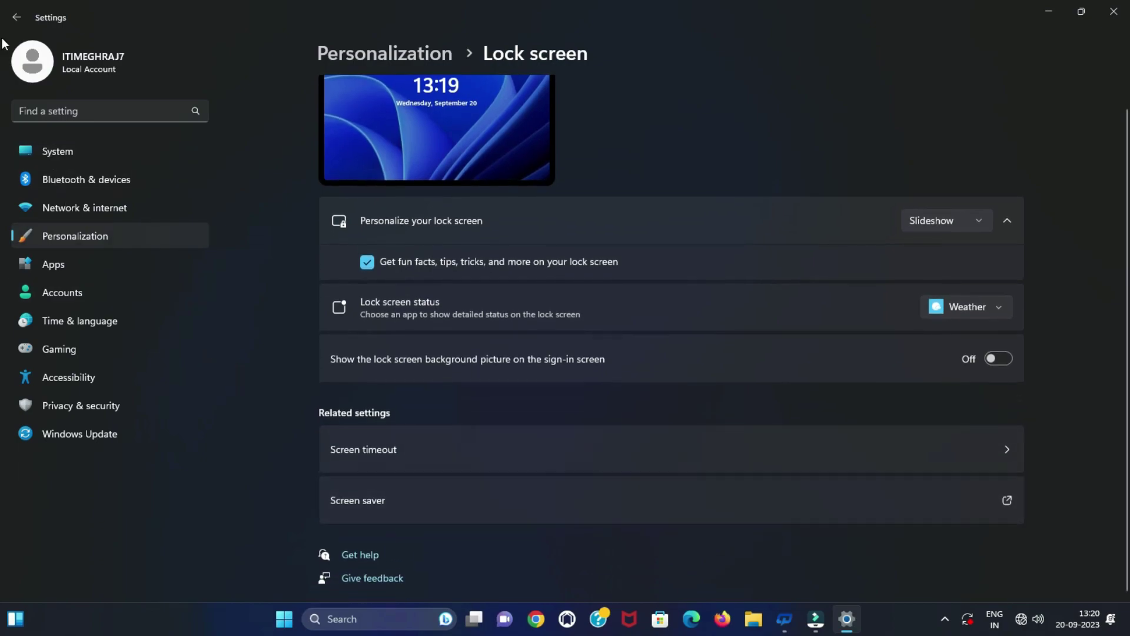
left_click(18, 19)
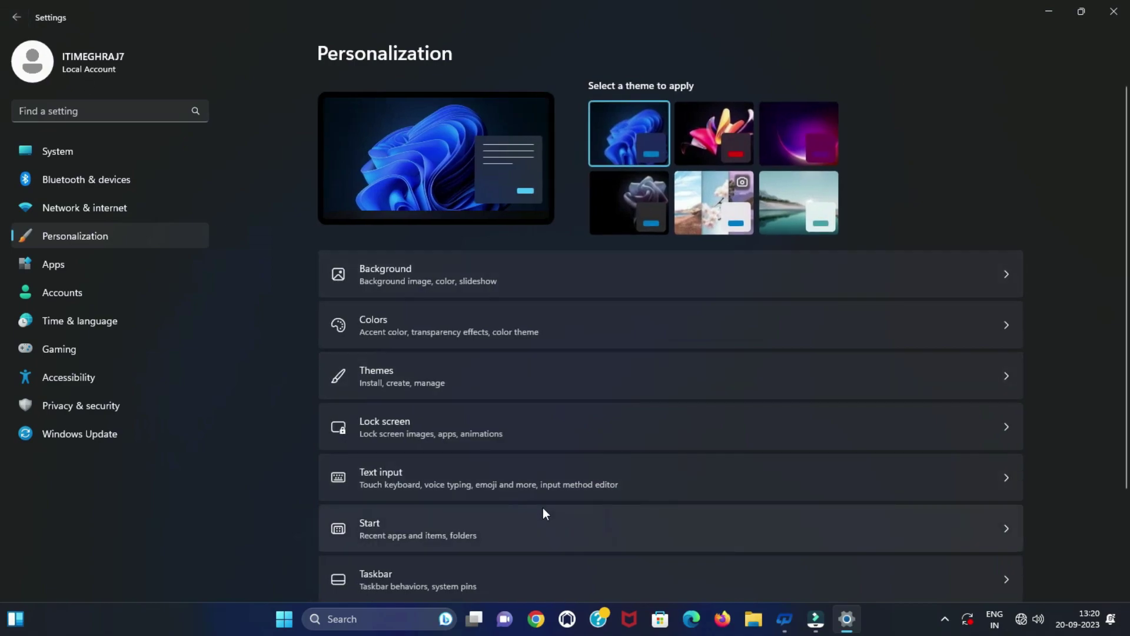
- View the Text input page with its keyboard themes and return to the Personalization page
scroll(543, 507, "down", 1)
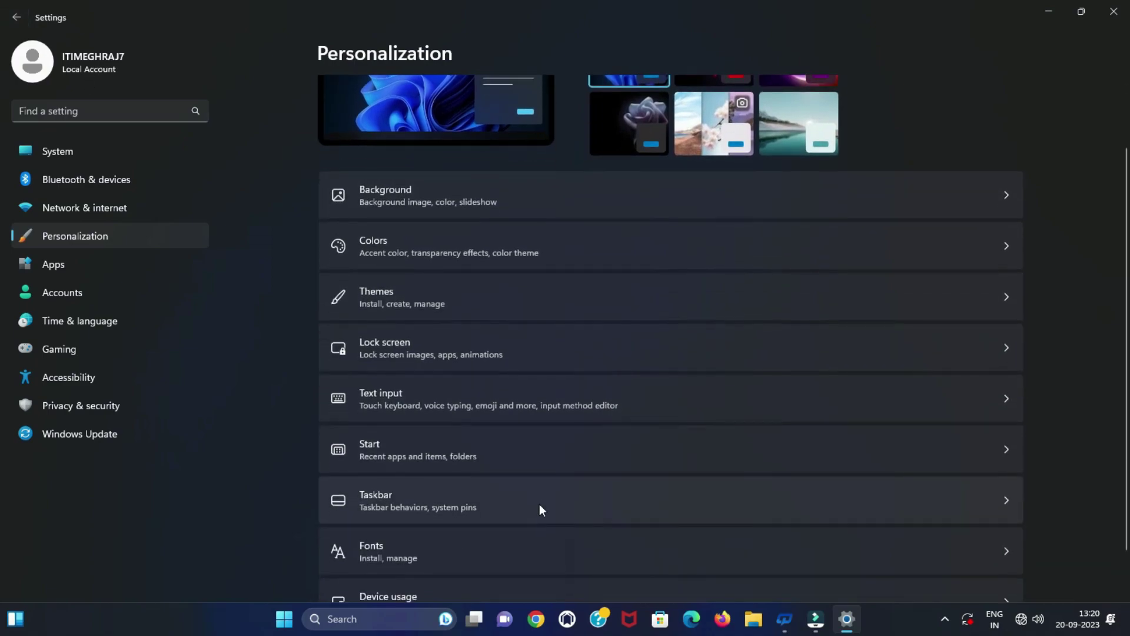
left_click(509, 398)
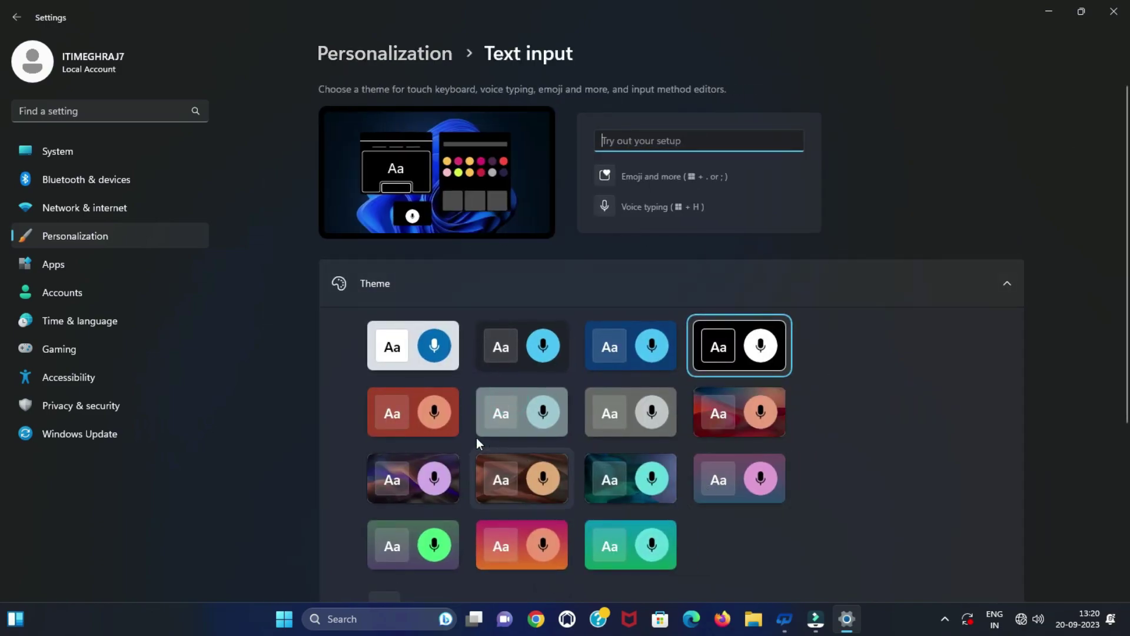
scroll(499, 389, "down", 3)
scroll(530, 441, "up", 3)
scroll(581, 369, "down", 3)
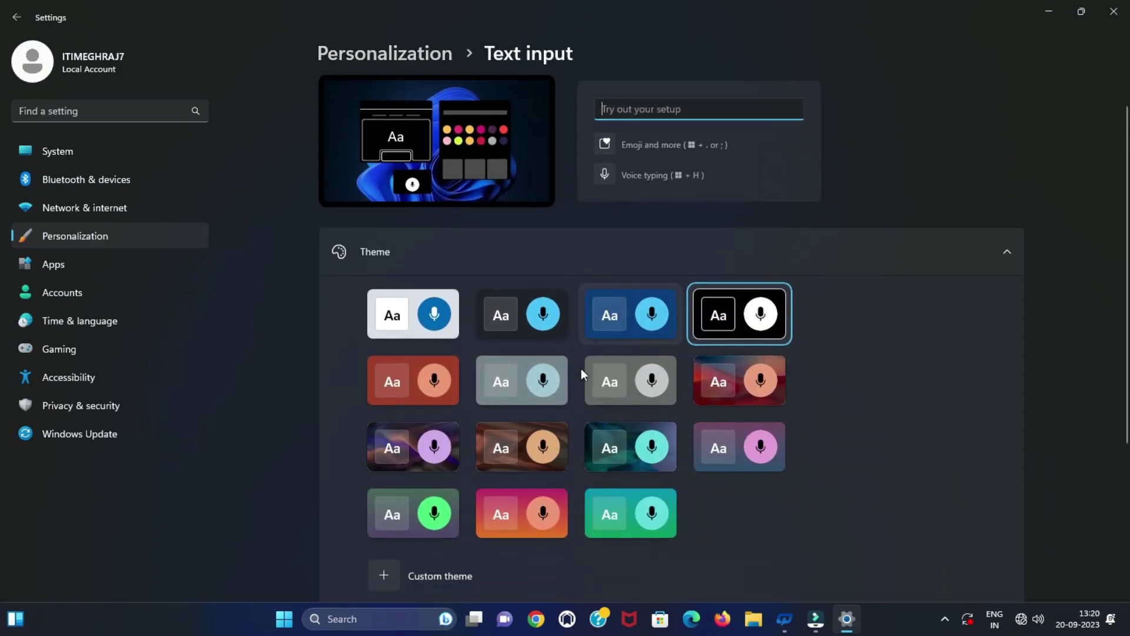
scroll(559, 407, "up", 3)
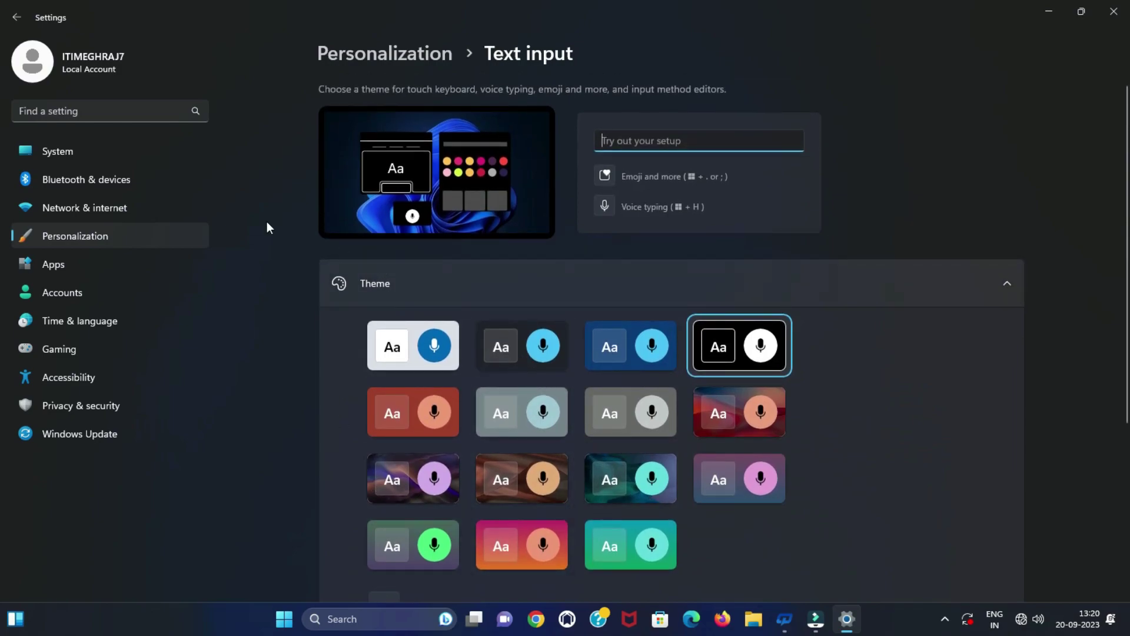
left_click(13, 19)
- View the Start page with its layout and recent items options and return to the Personalization page
scroll(447, 443, "down", 3)
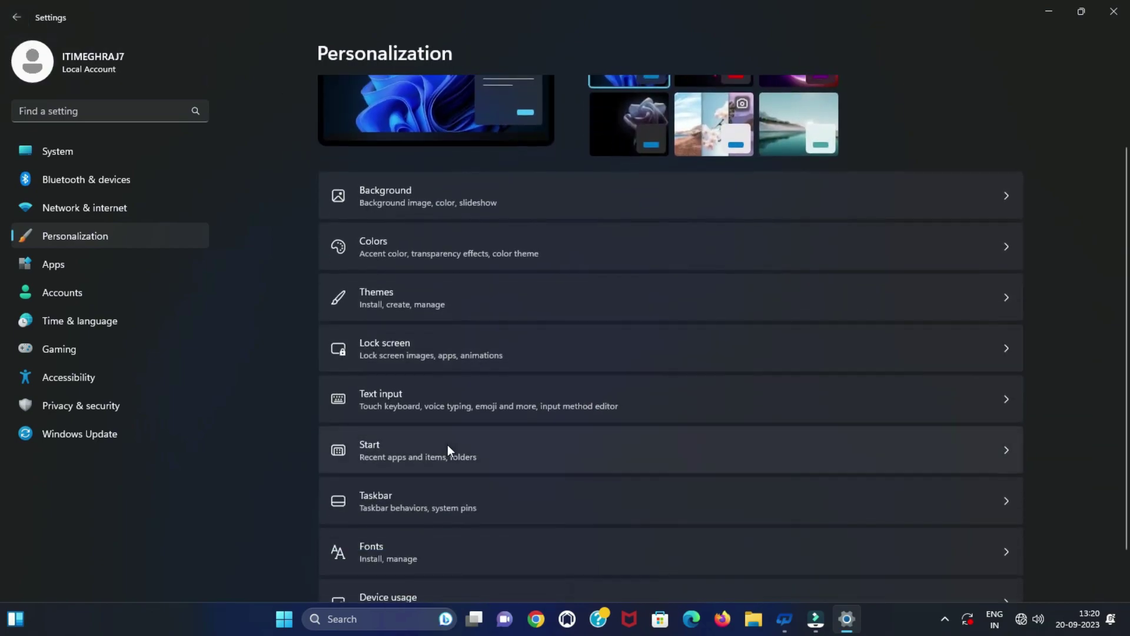
left_click(467, 450)
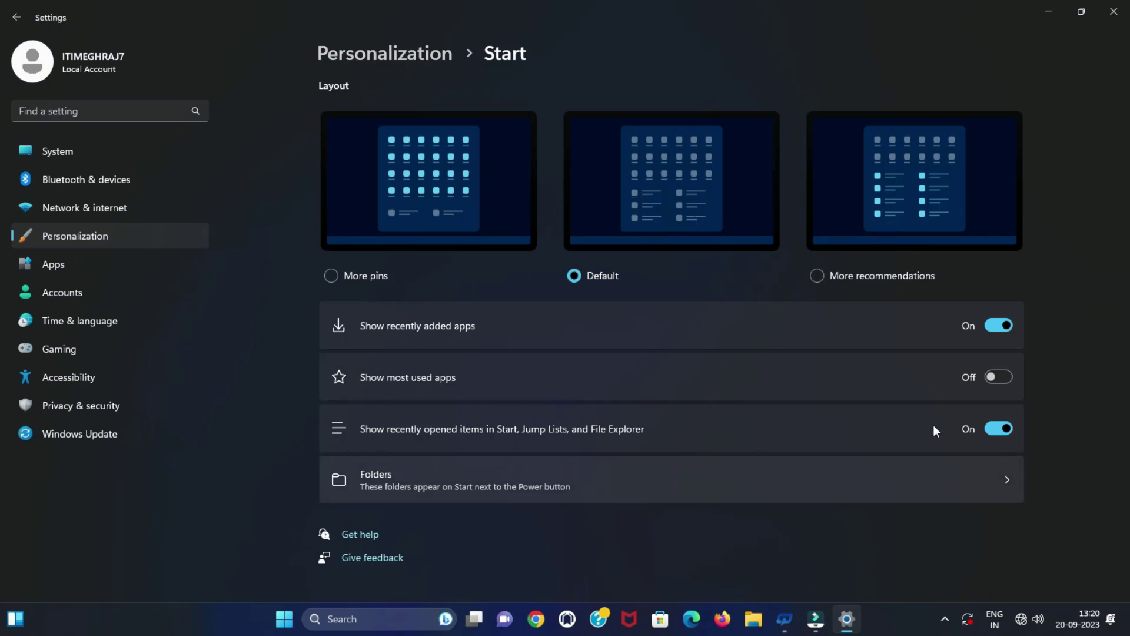
left_click(15, 20)
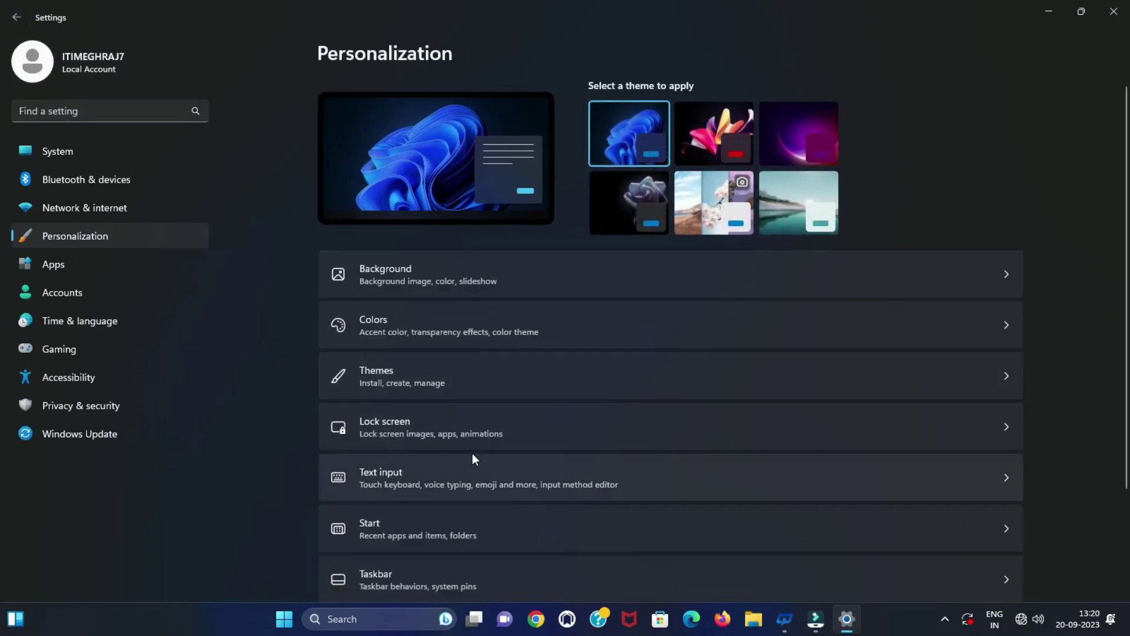
- In the Taskbar settings, switch Search through icon and label, icon only and Hide, and set it back to Search box
scroll(472, 453, "down", 3)
left_click(465, 448)
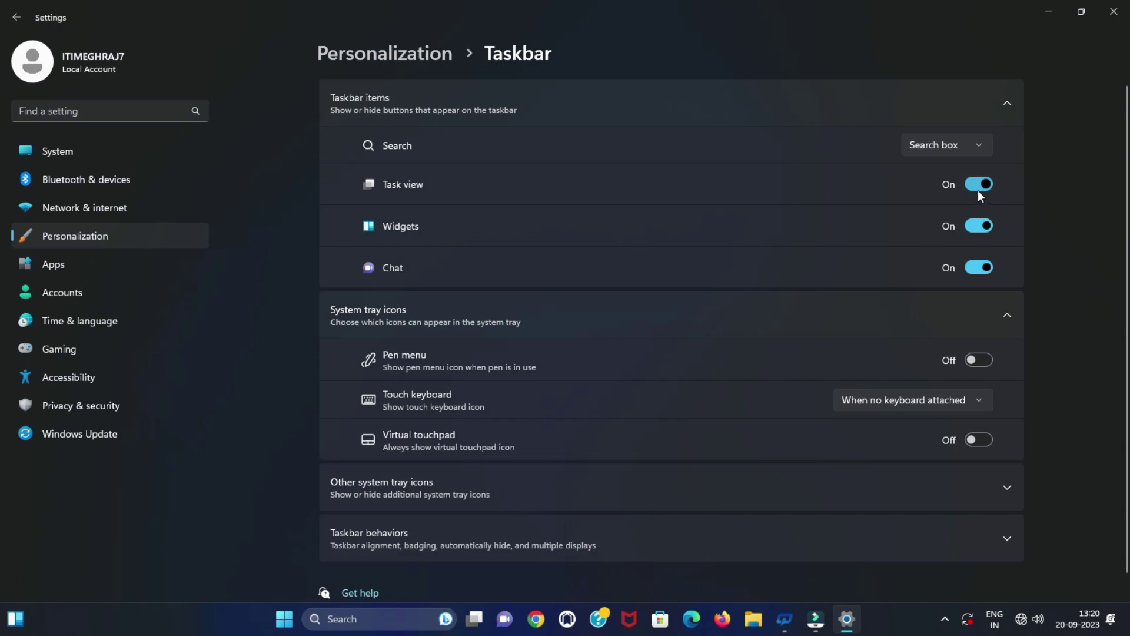
left_click(969, 141)
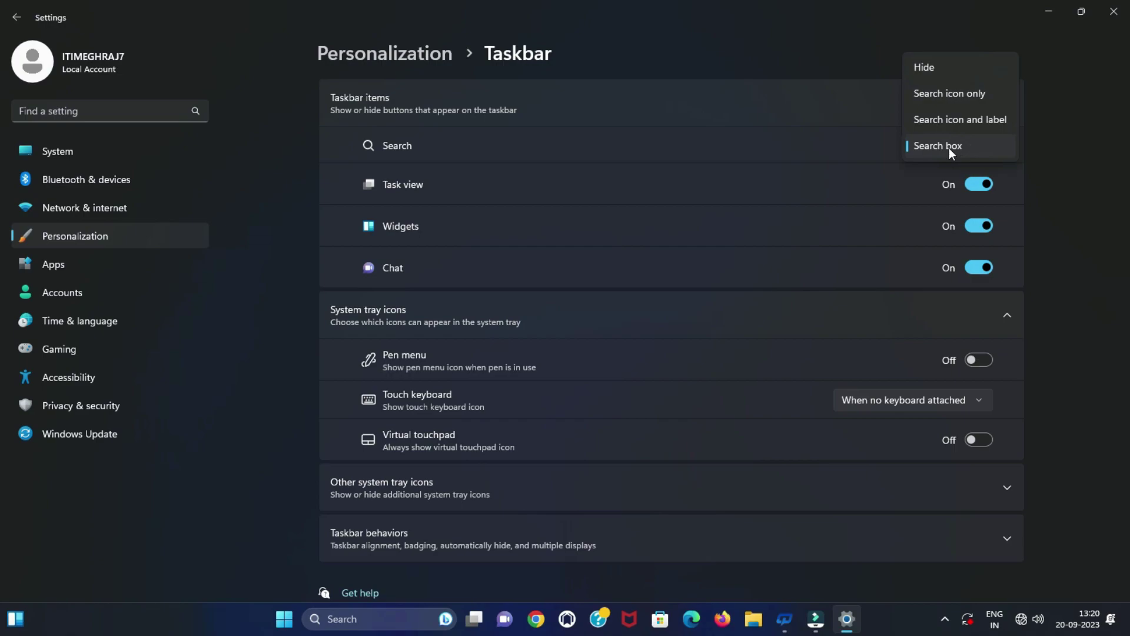
left_click(960, 121)
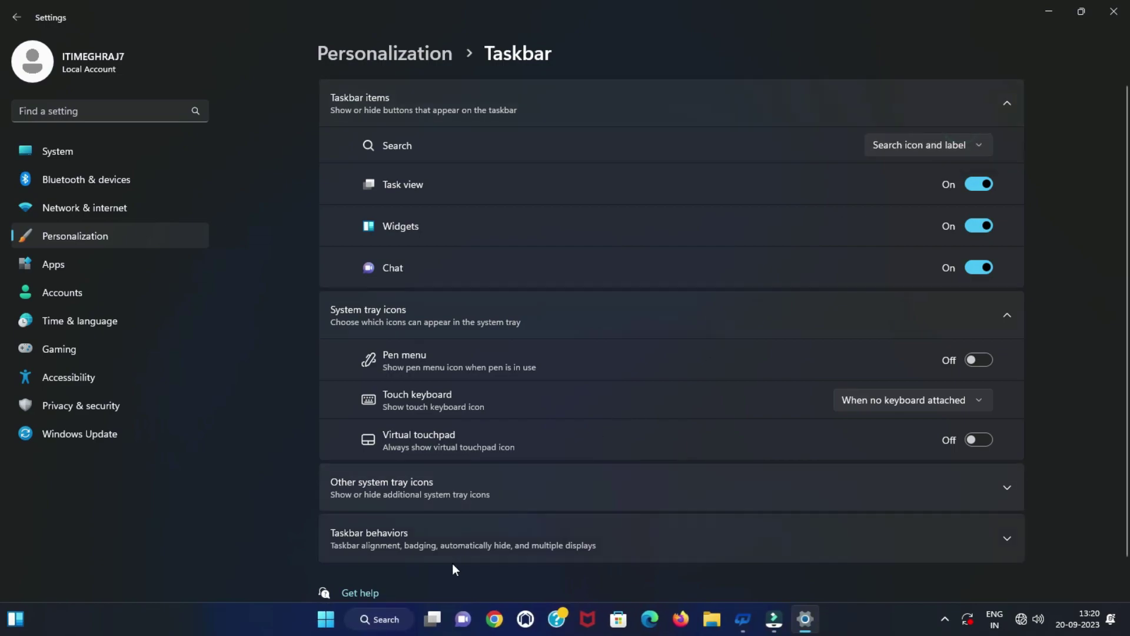
left_click(950, 145)
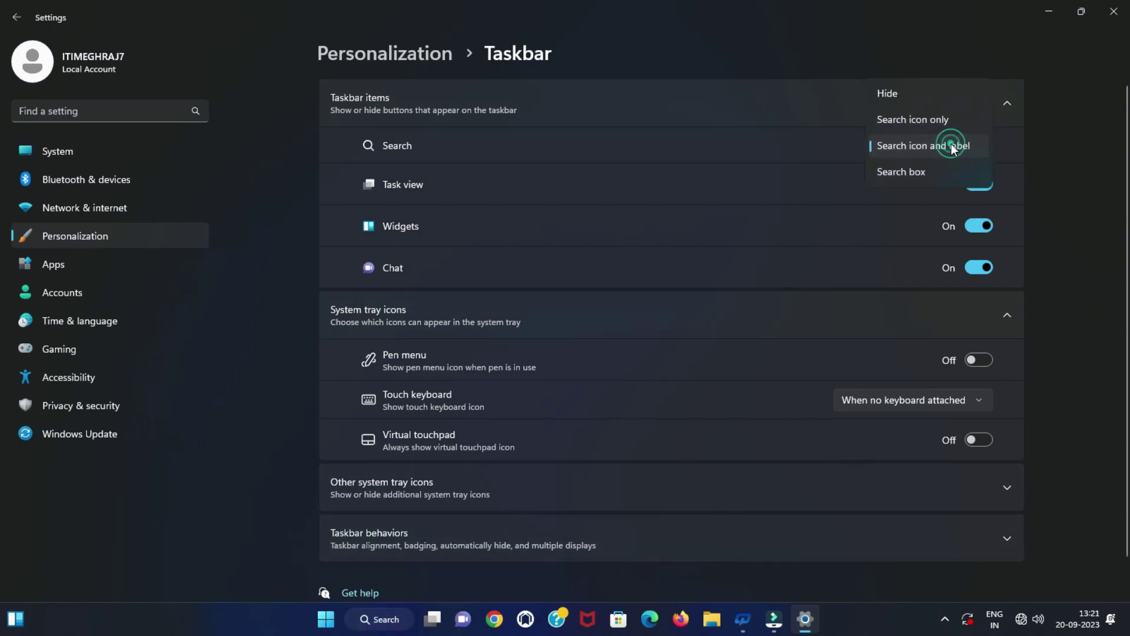
left_click(931, 123)
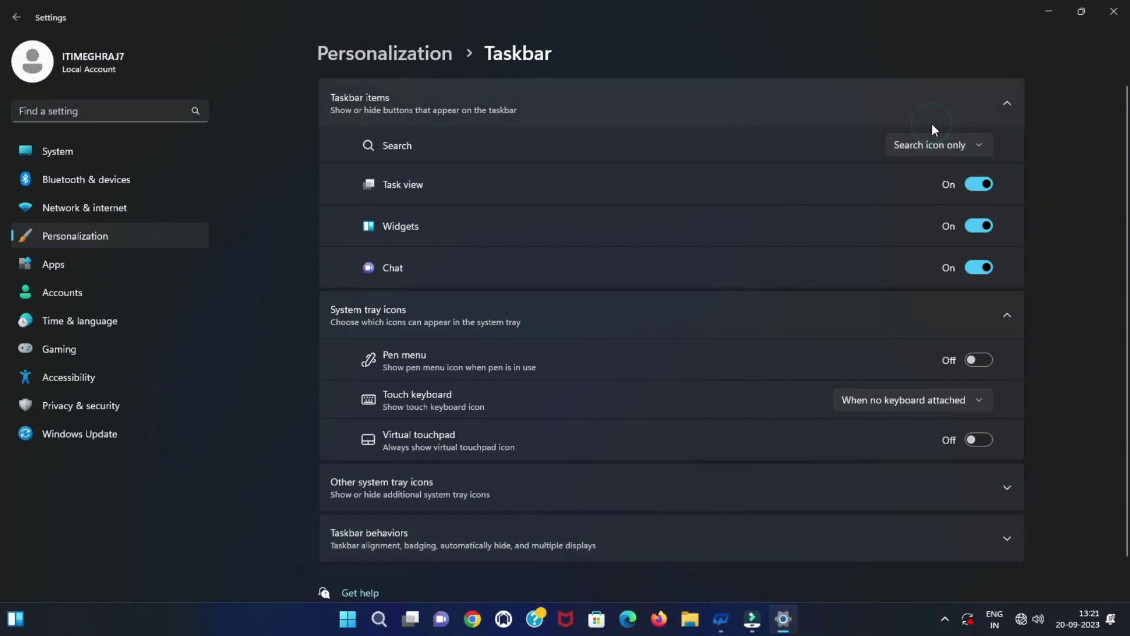
left_click(933, 144)
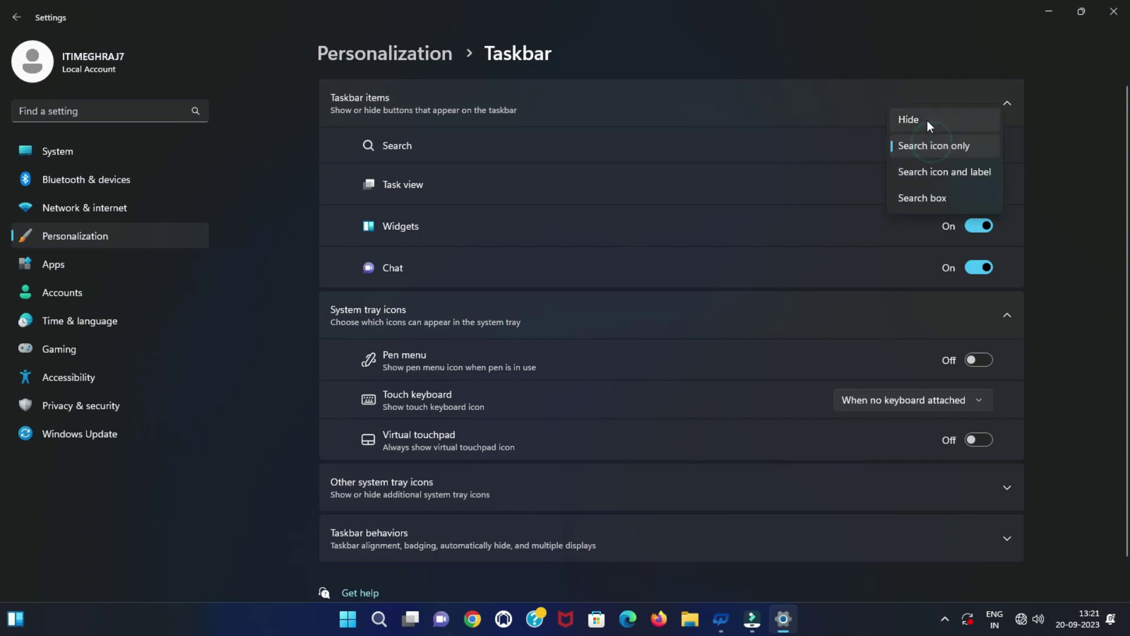
left_click(927, 120)
left_click(938, 143)
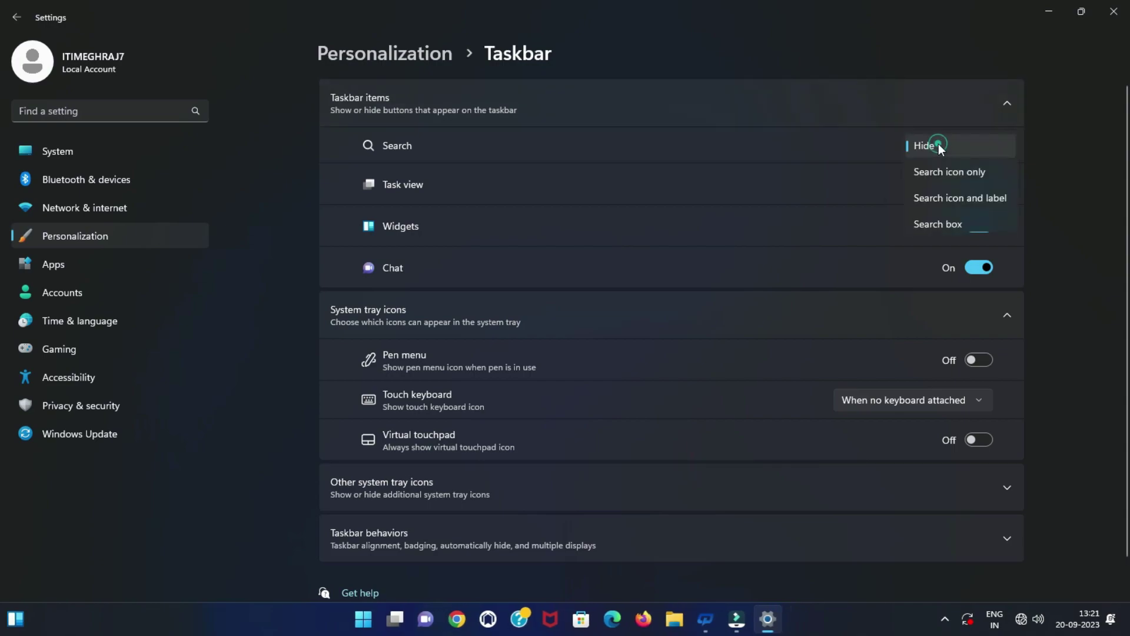
left_click(946, 223)
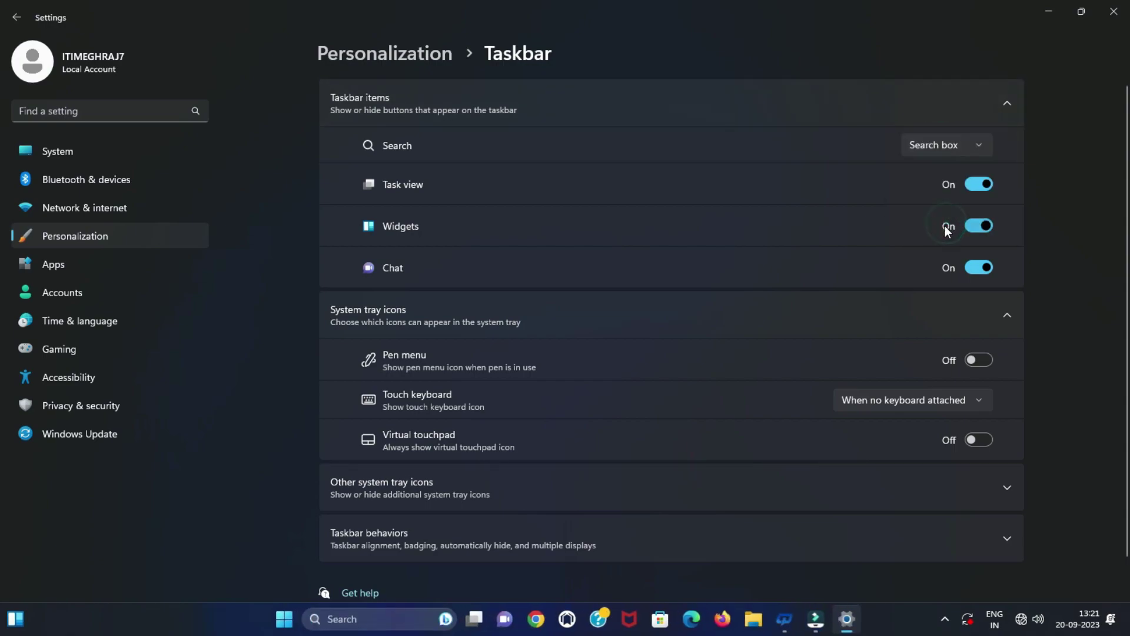
- Toggle the Task view taskbar item off and on, leaving it on
left_click(969, 185)
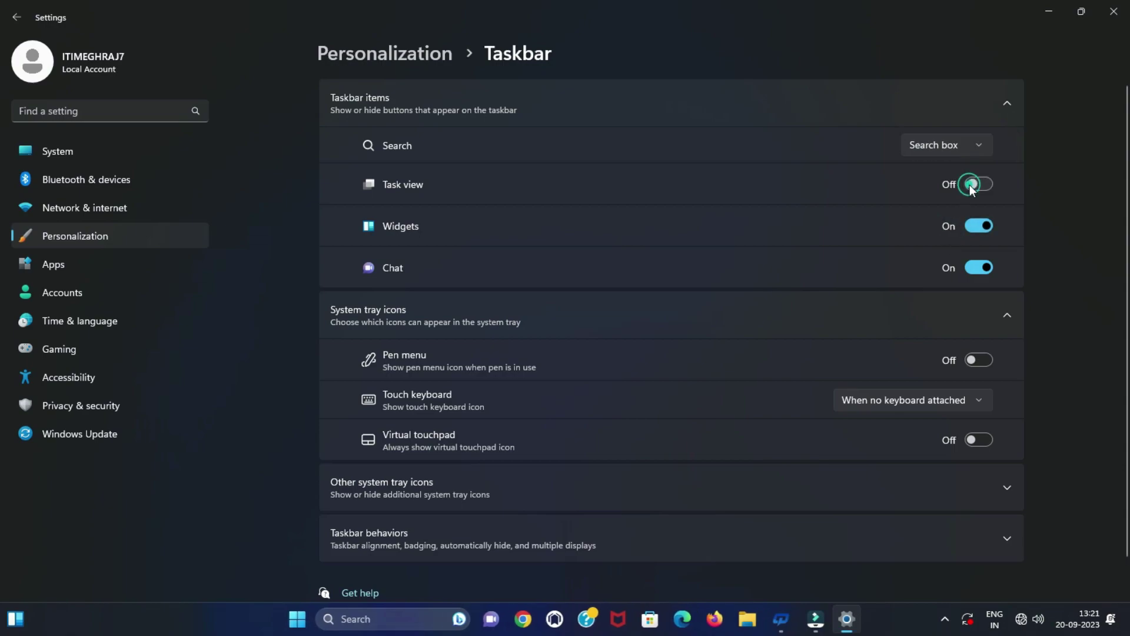
left_click(984, 185)
left_click(971, 186)
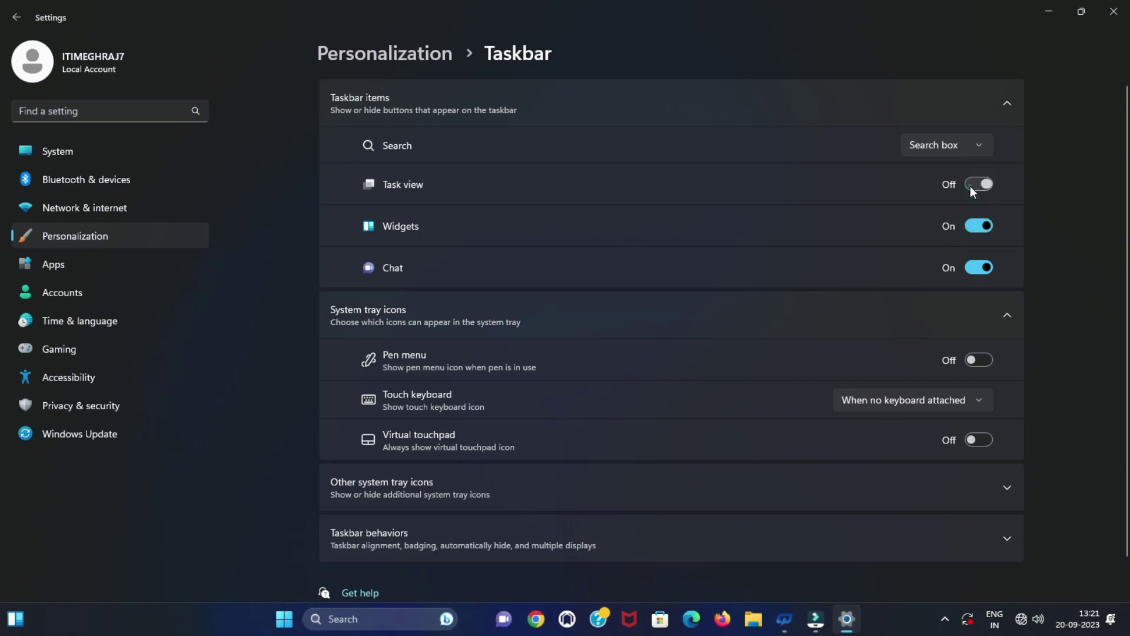
left_click(982, 186)
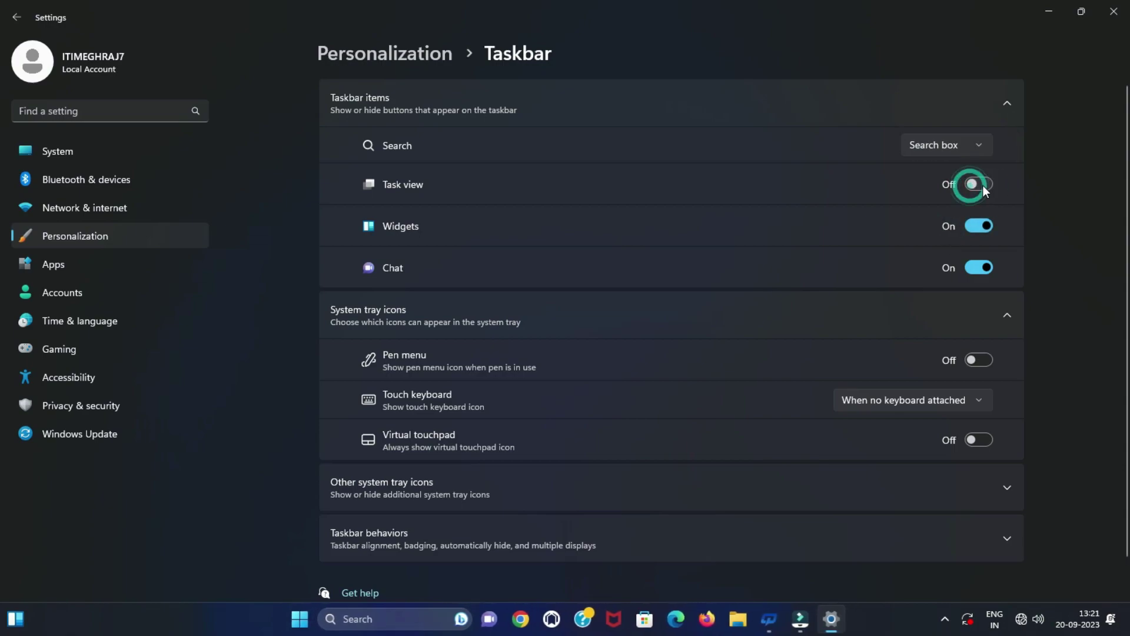
- Toggle the Widgets taskbar item off and on several times, leaving it on
left_click(973, 229)
left_click(975, 228)
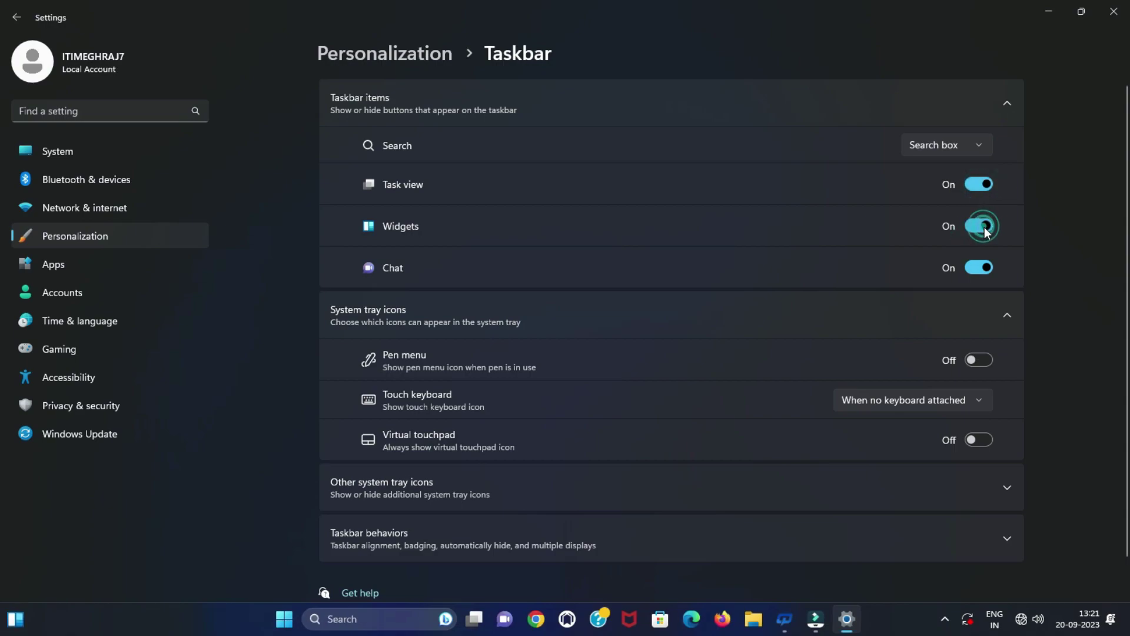
left_click(976, 229)
left_click(976, 229)
left_click(974, 228)
left_click(985, 228)
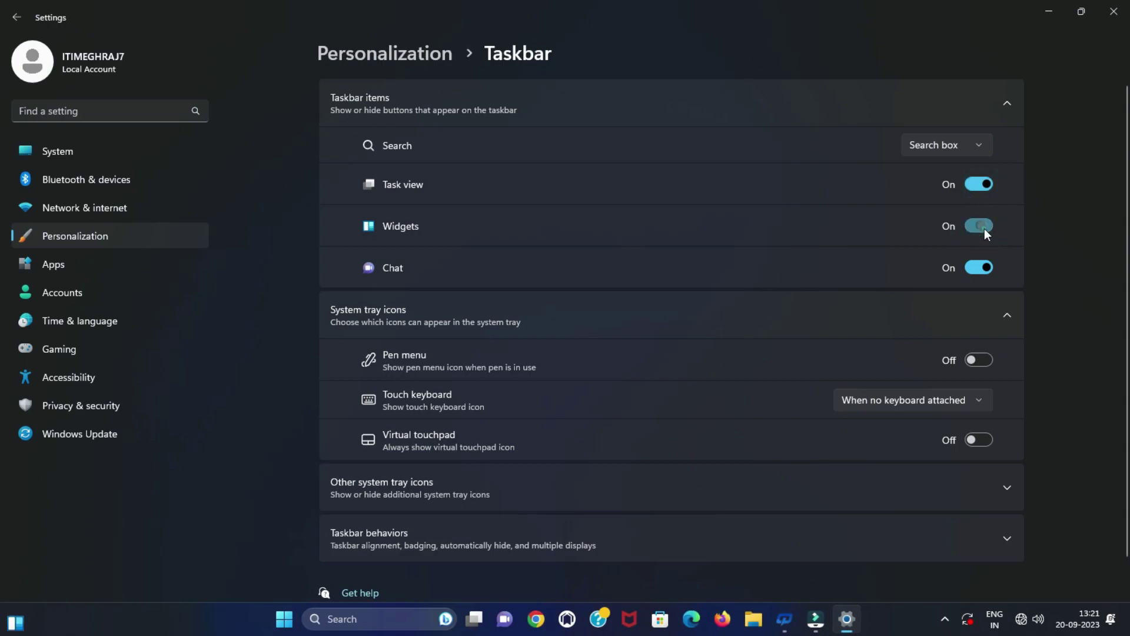
- Toggle the Chat taskbar item off and on, leaving it on
left_click(972, 271)
left_click(982, 269)
left_click(974, 269)
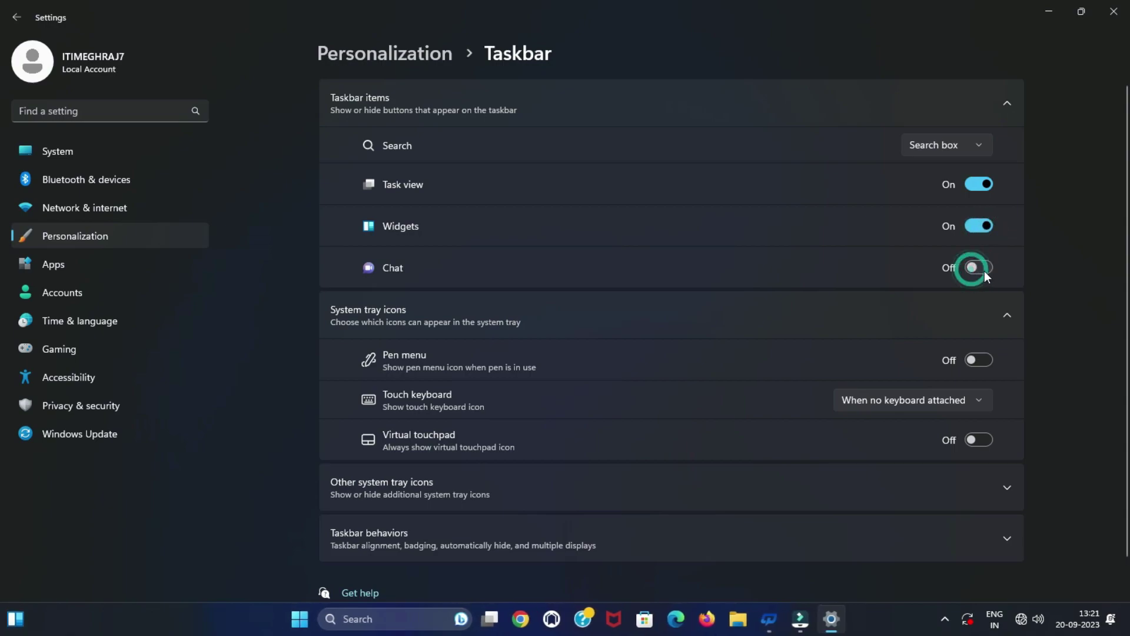
left_click(970, 269)
left_click(981, 268)
left_click(984, 268)
- Toggle the Pen menu system tray icon on and off, leaving it off
scroll(984, 268, "down", 1)
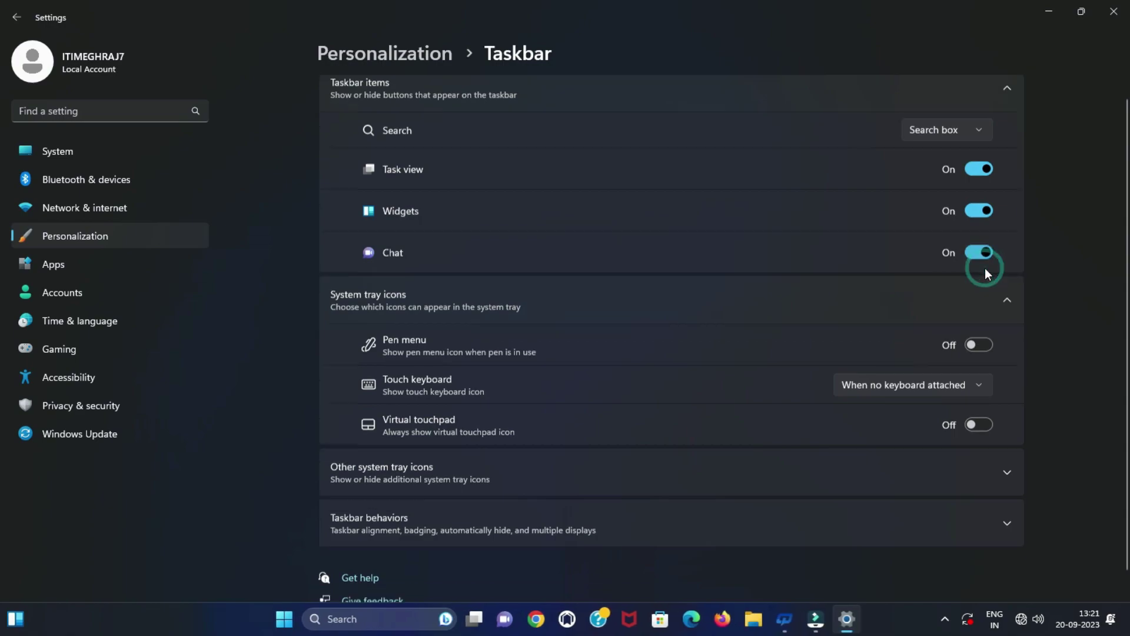
scroll(985, 270, "down", 1)
left_click(987, 322)
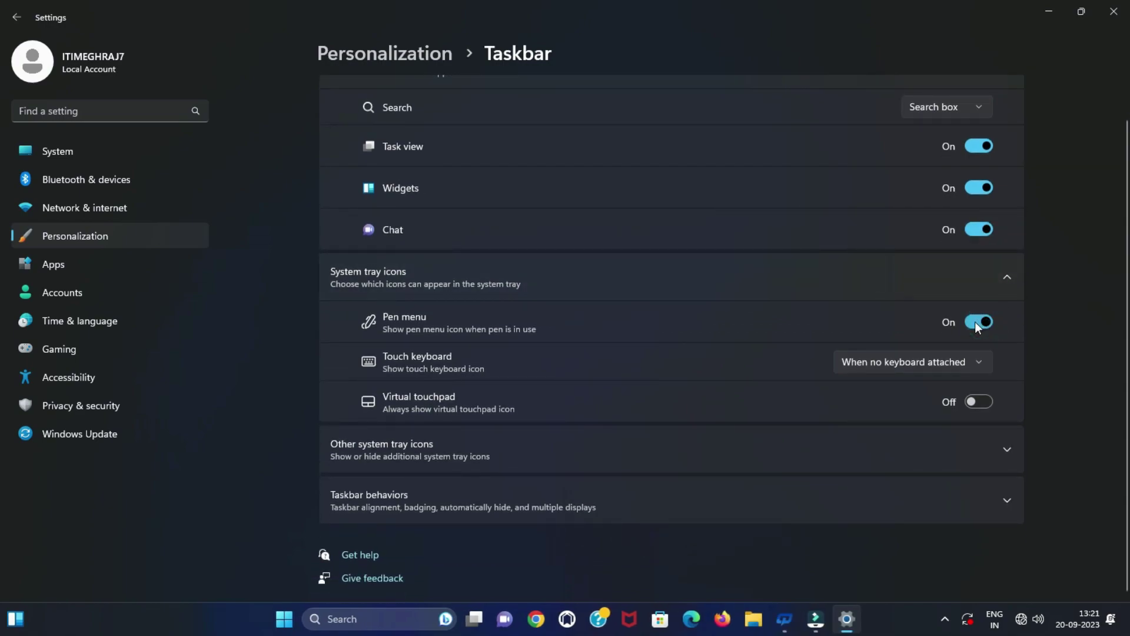
left_click(971, 323)
left_click(985, 323)
left_click(969, 322)
- Try Always, When no keyboard attached and Never for the Touch keyboard tray icon, and set it to Always
left_click(985, 363)
left_click(914, 345)
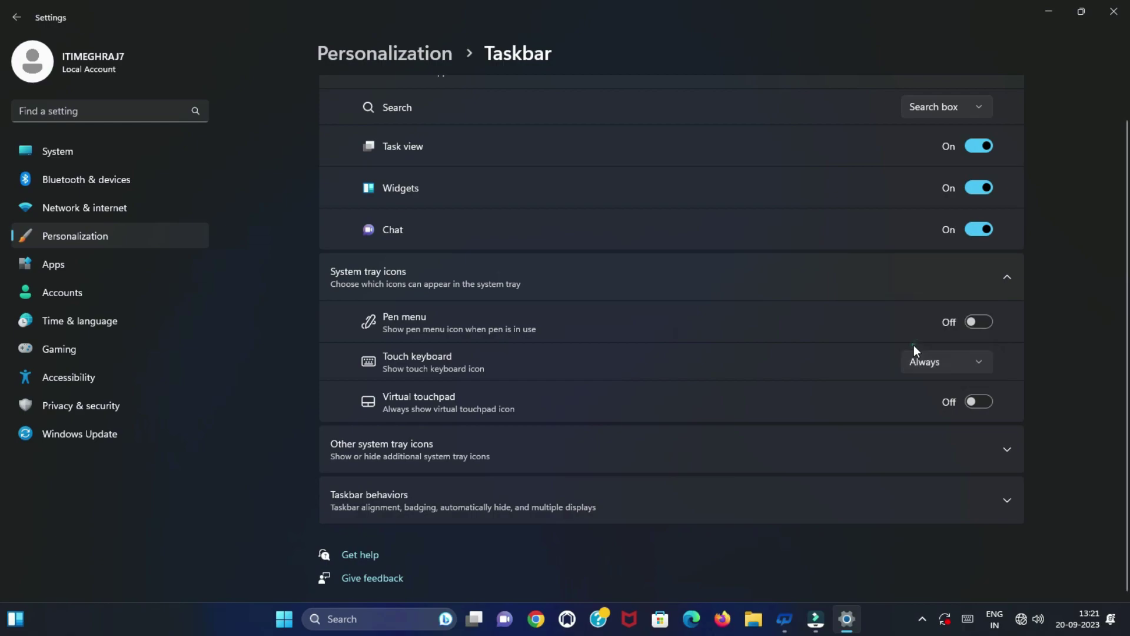
left_click(961, 365)
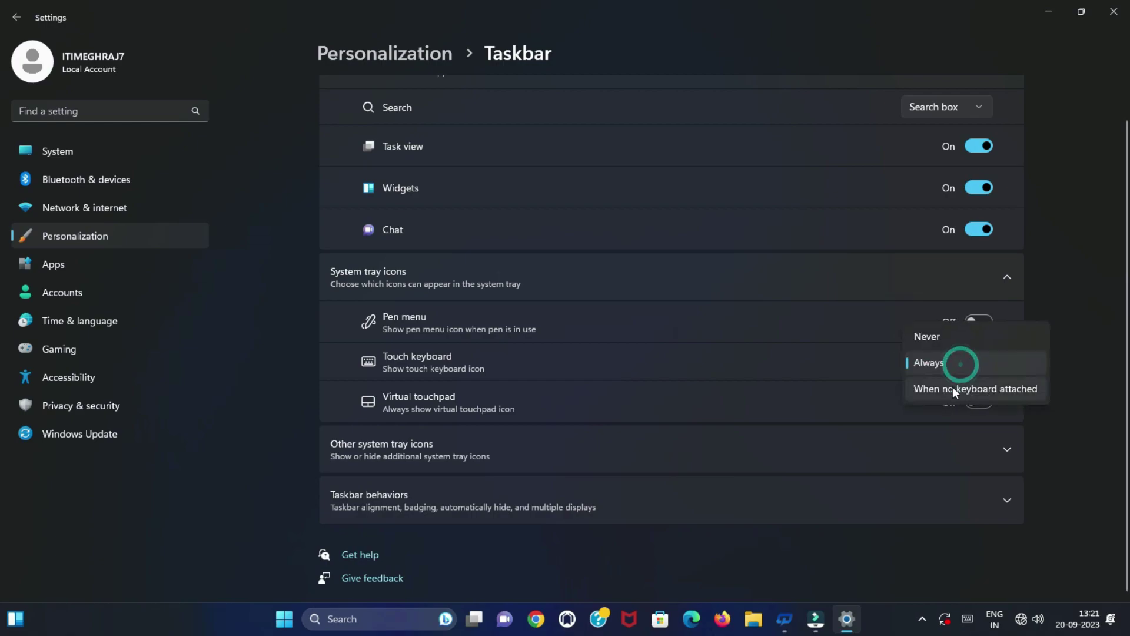
left_click(953, 387)
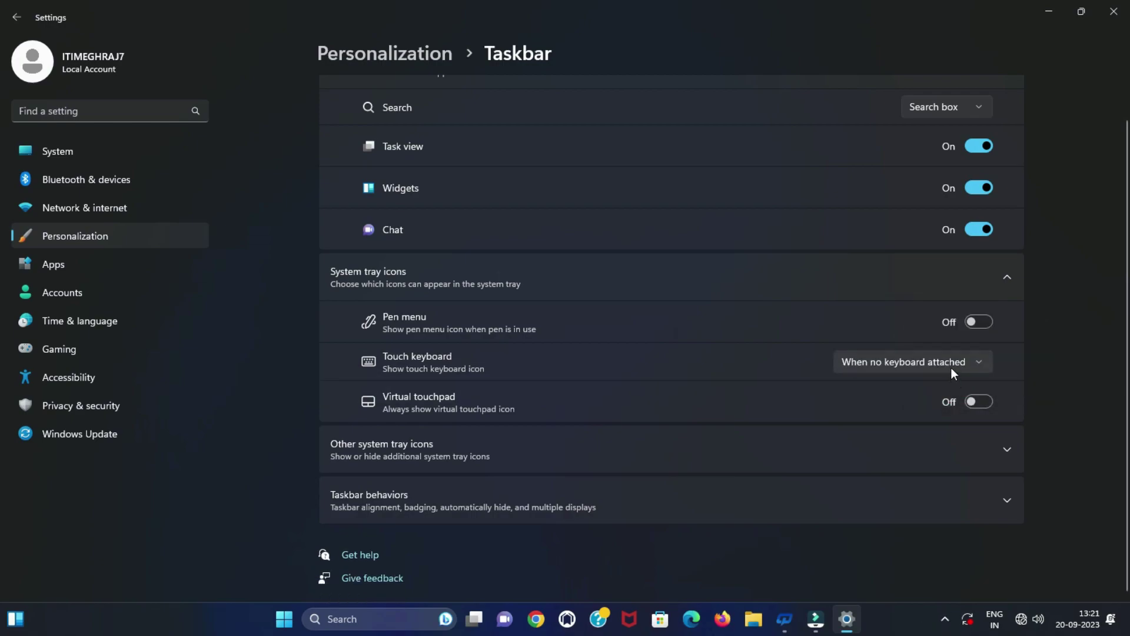
left_click(951, 368)
left_click(909, 314)
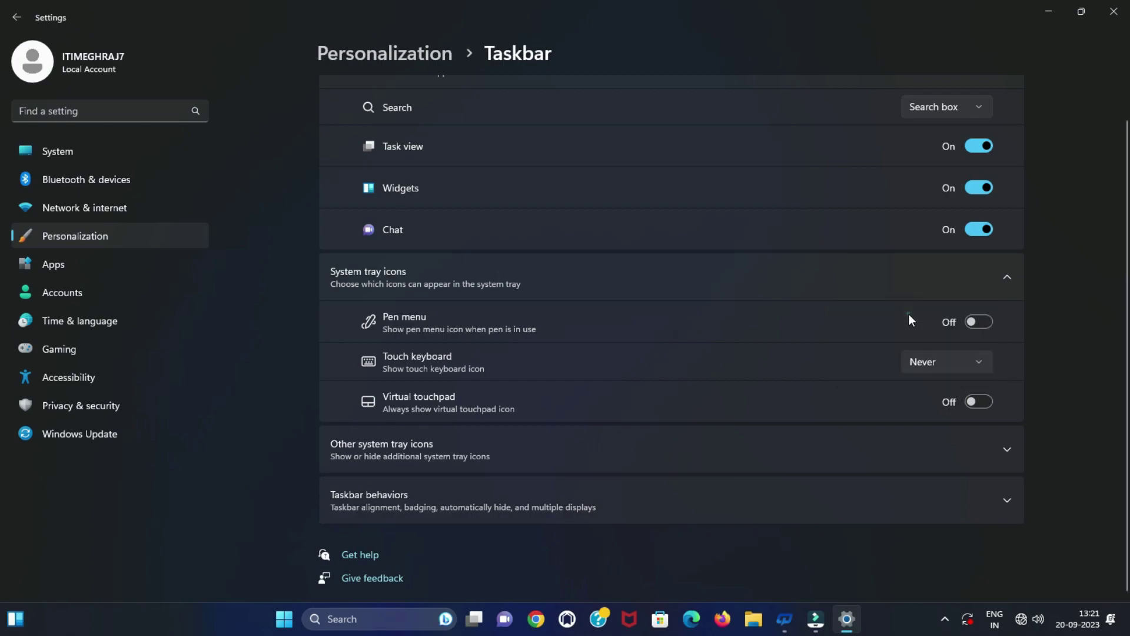
left_click(948, 364)
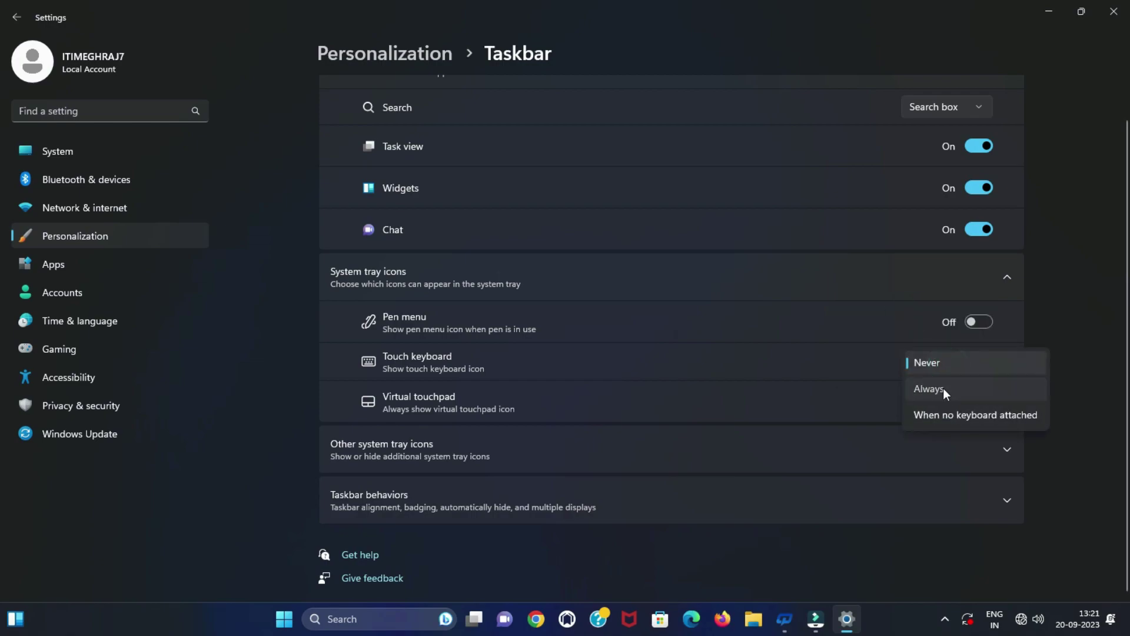
left_click(943, 387)
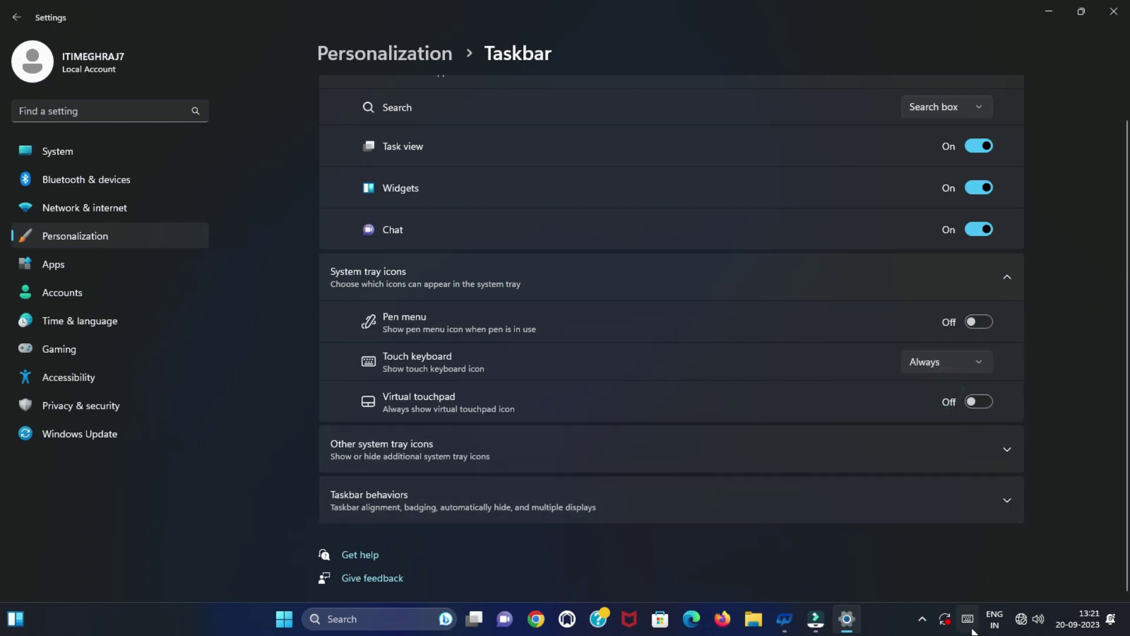
- Toggle the Virtual touchpad tray icon on and off repeatedly, leaving it off
left_click(982, 403)
left_click(981, 406)
left_click(981, 407)
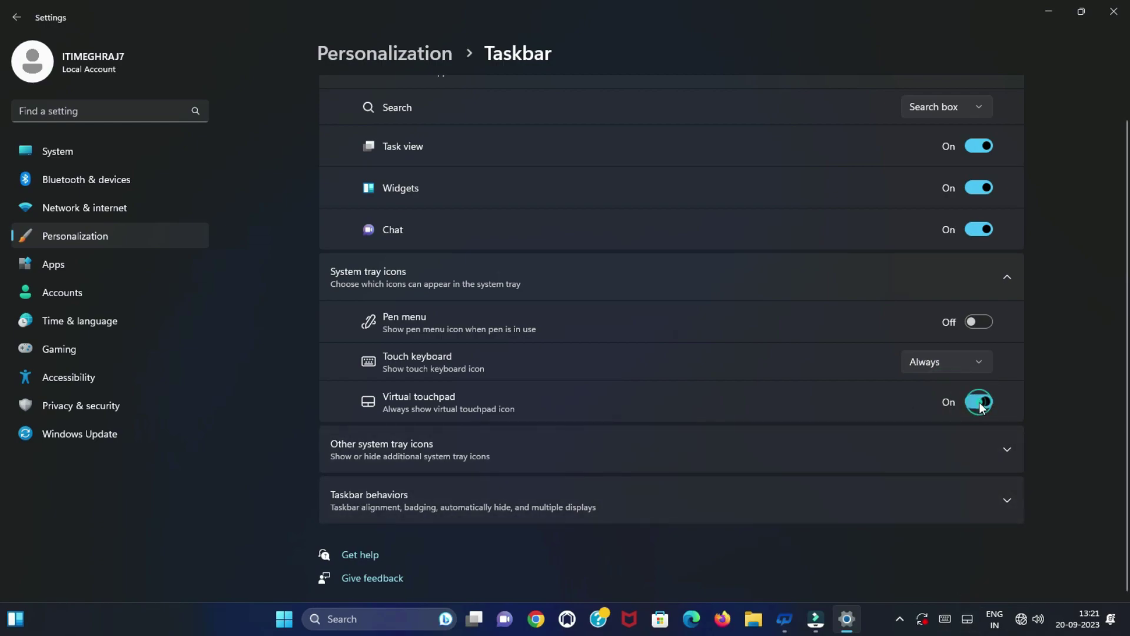
left_click(983, 408)
left_click(982, 407)
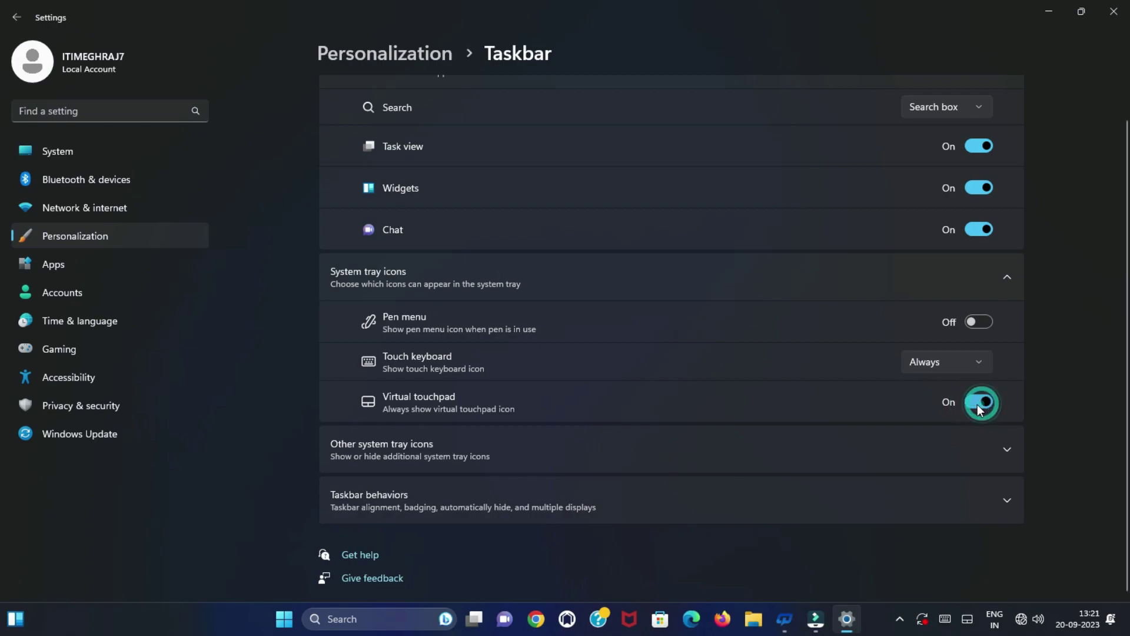
left_click(973, 406)
left_click(978, 402)
left_click(973, 403)
left_click(984, 405)
left_click(981, 406)
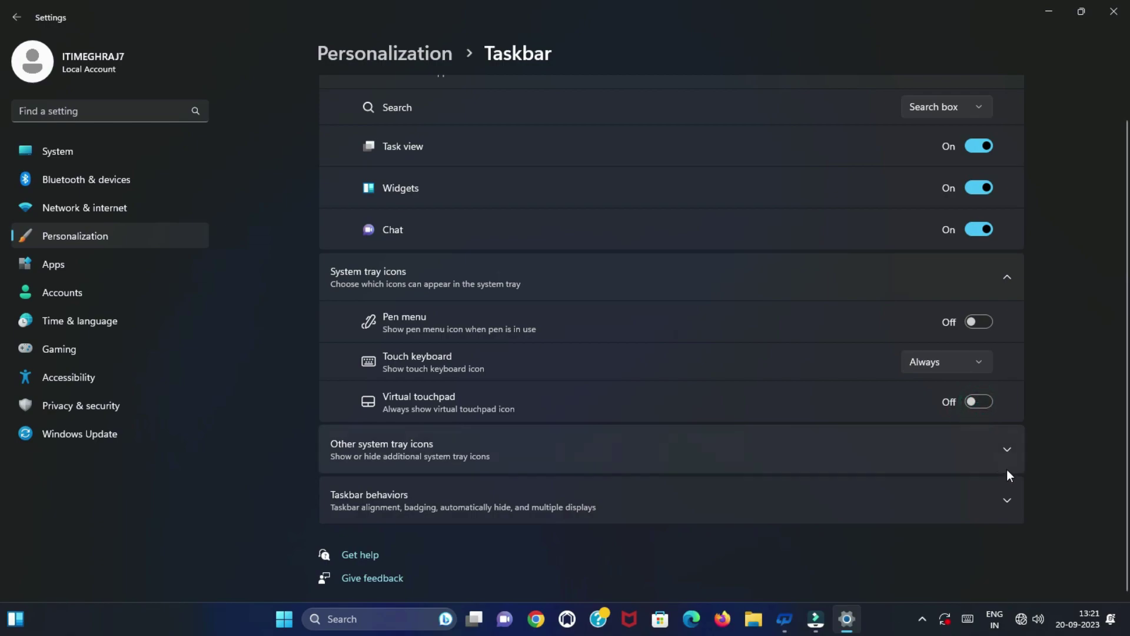
- Expand the other system tray icons and turn off Hidden icon menu and Windows Update Status
left_click(999, 449)
scroll(997, 449, "down", 5)
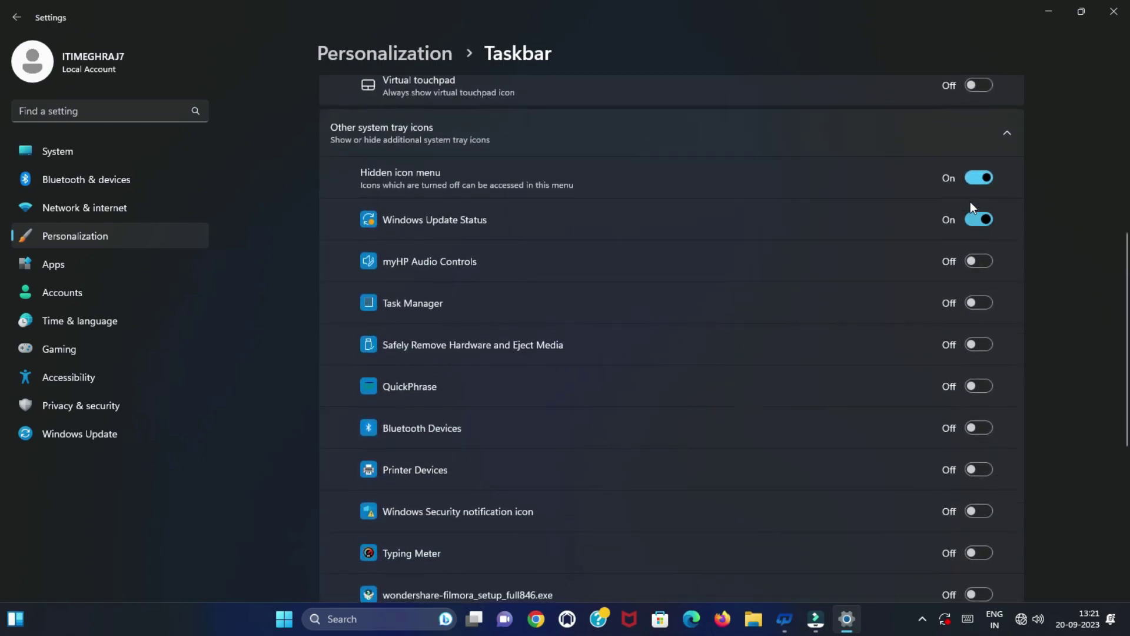
left_click(971, 179)
left_click(973, 222)
scroll(980, 335, "down", 5)
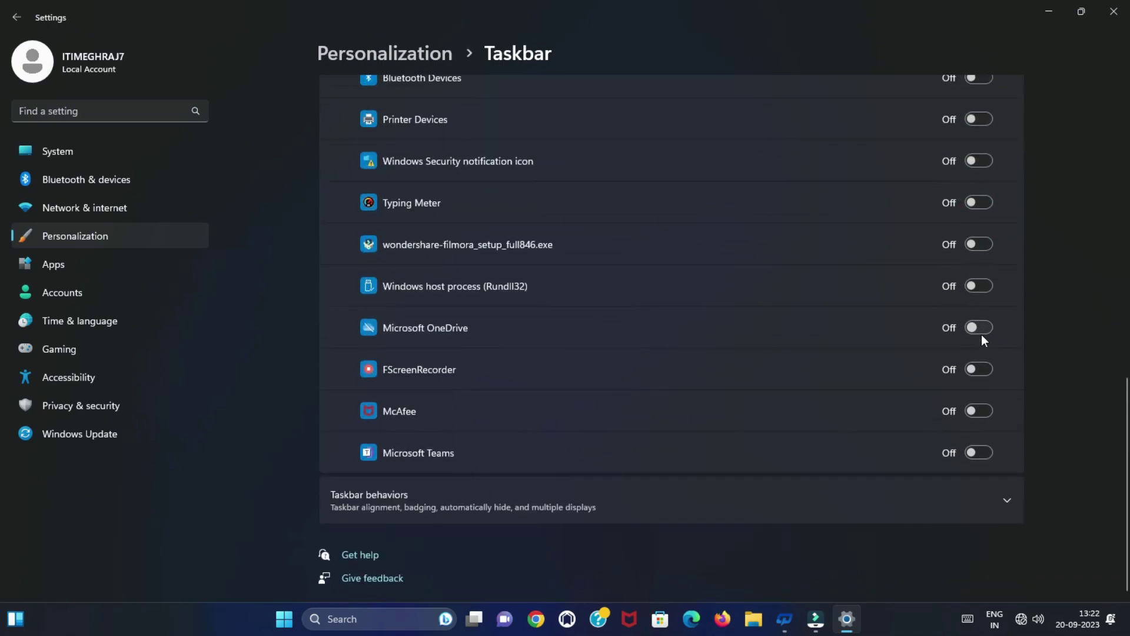
scroll(981, 334, "up", 4)
scroll(981, 335, "up", 5)
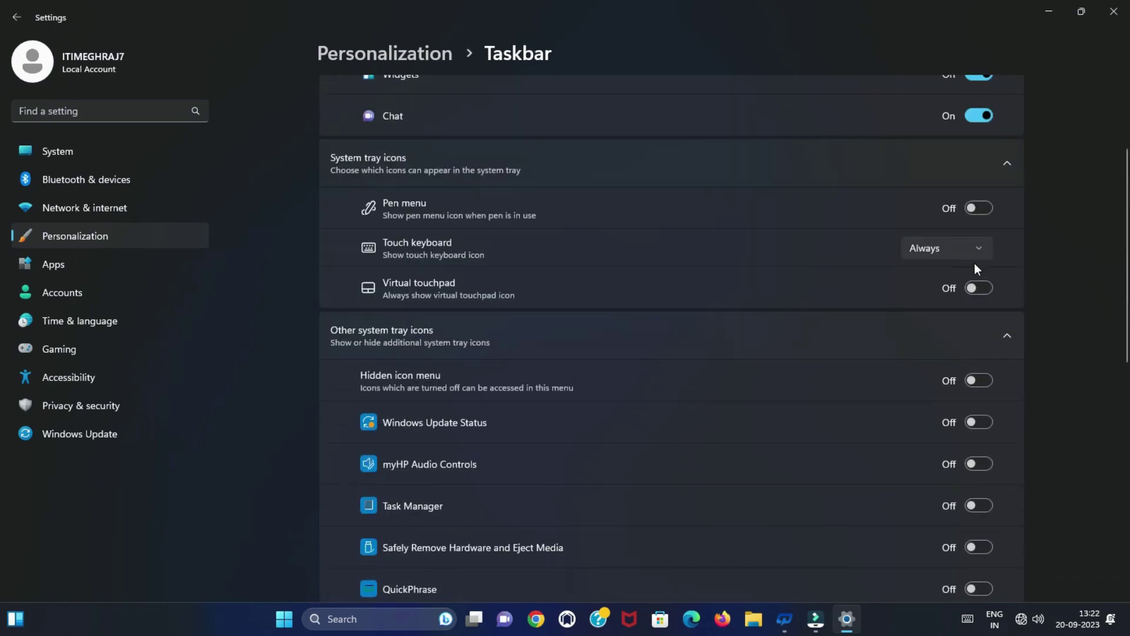
- Collapse the other system tray icons section and expand the Taskbar behaviors section to show all its options
left_click(1001, 330)
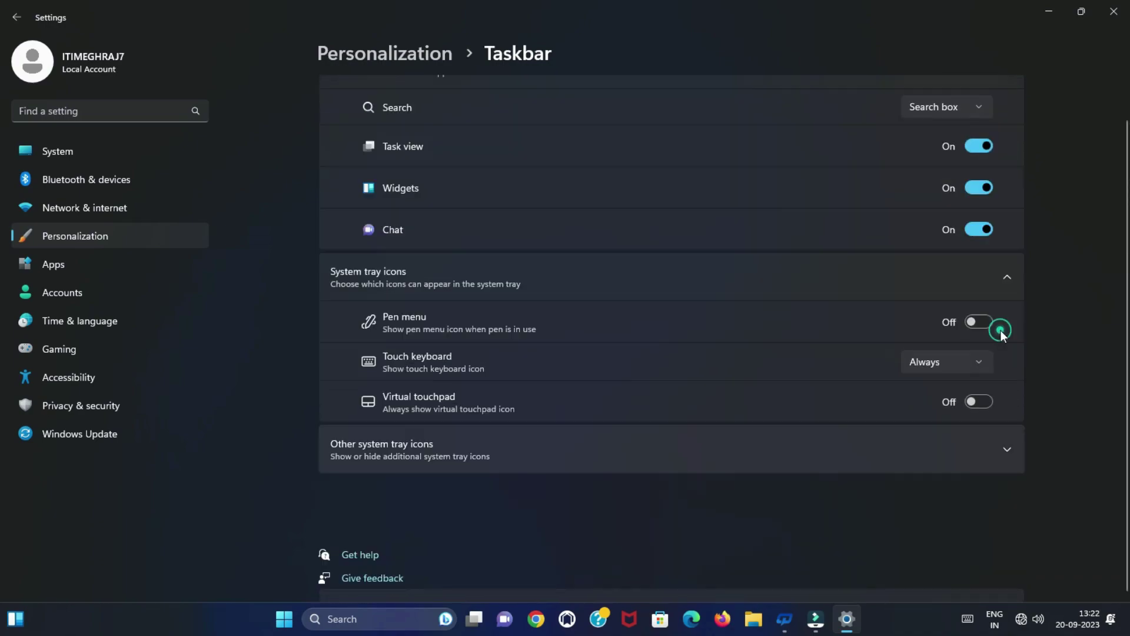
left_click(756, 505)
scroll(755, 506, "down", 4)
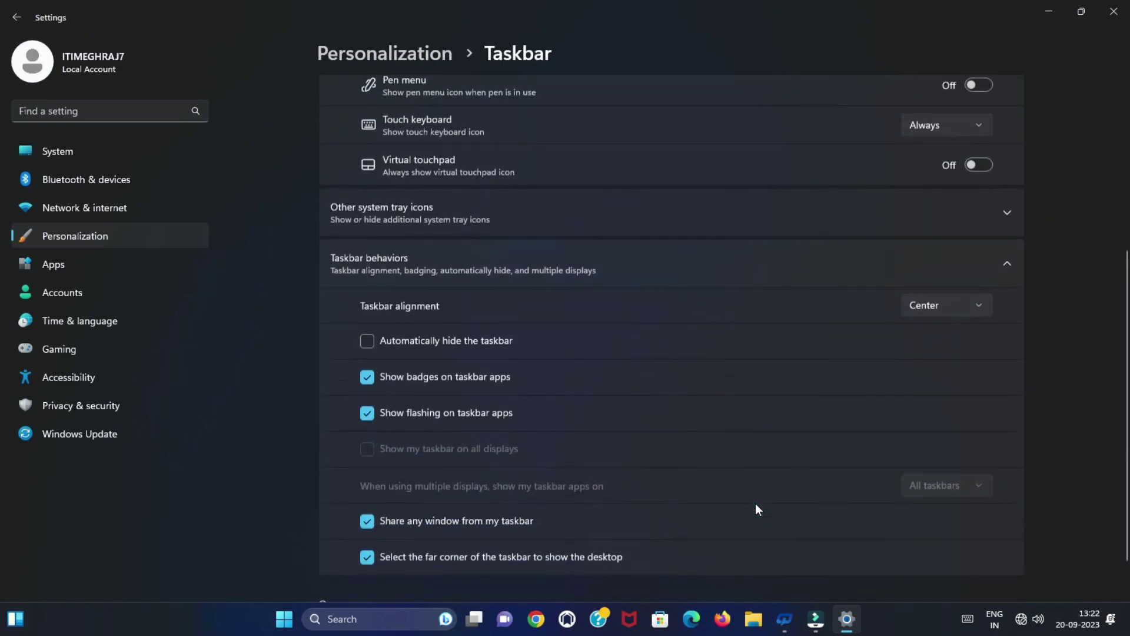
scroll(608, 411, "down", 1)
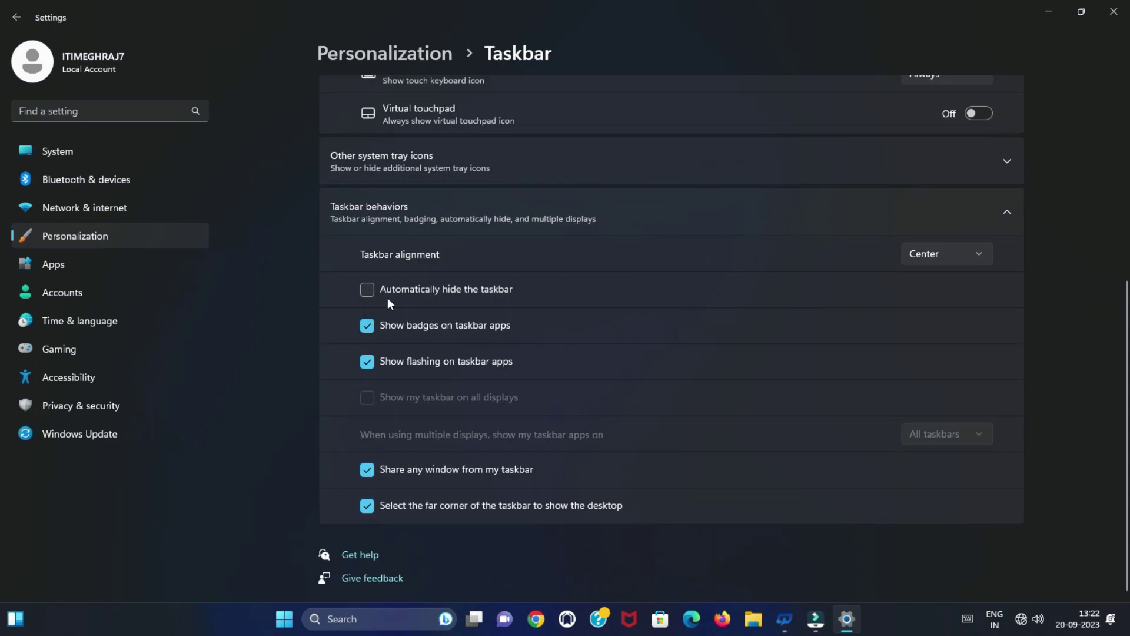
- Toggle automatic hiding of the taskbar on and off, and badges on taskbar apps off and on again
left_click(367, 290)
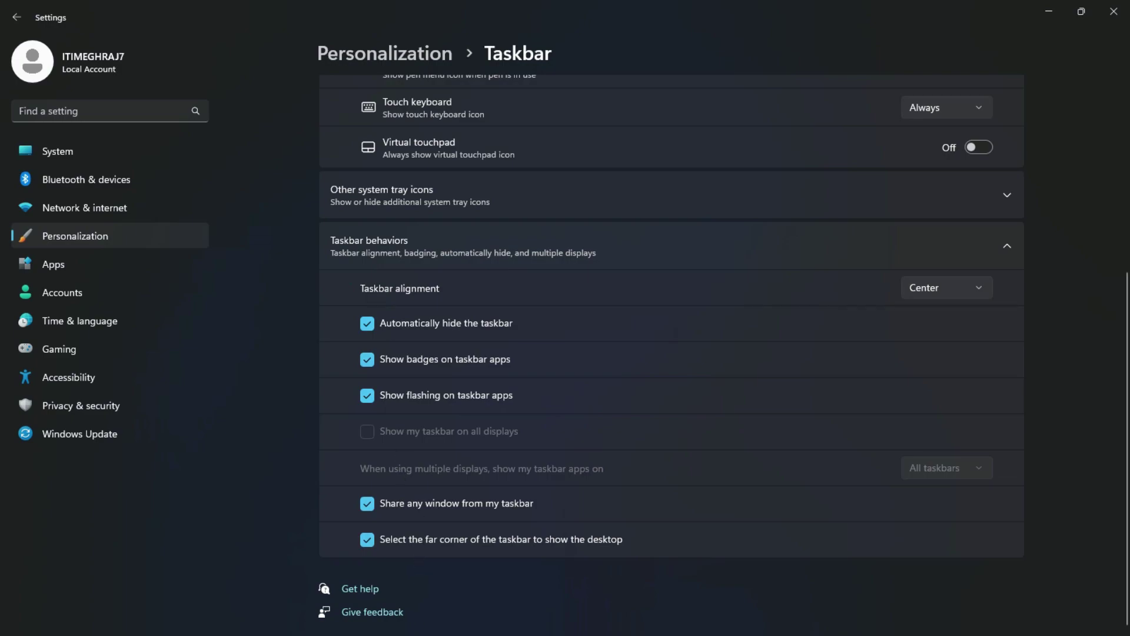
left_click(365, 325)
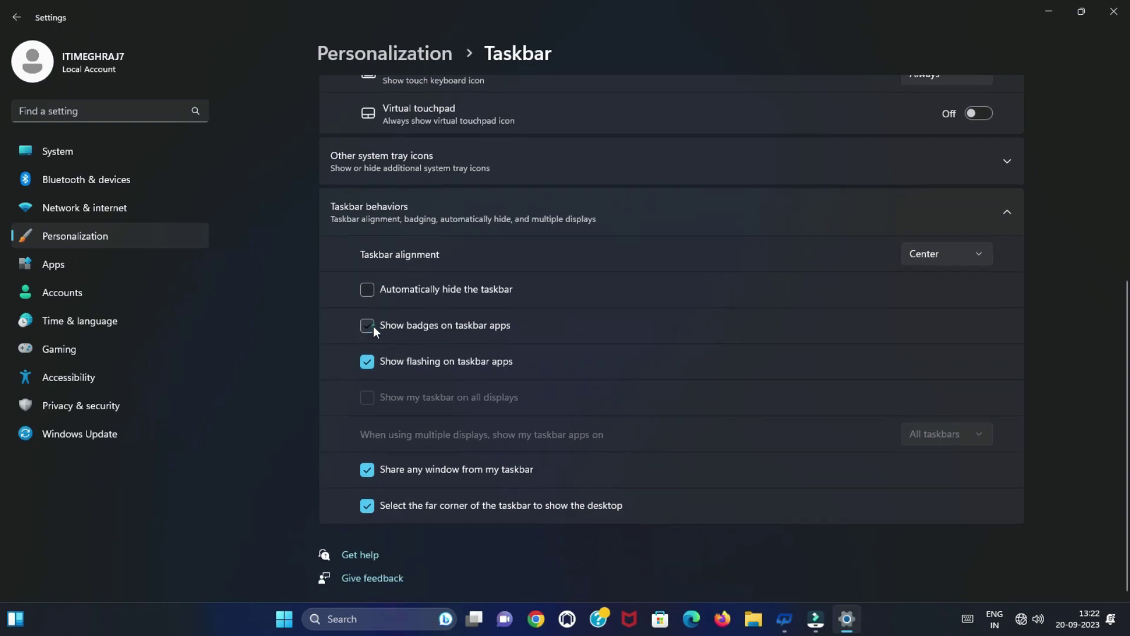
left_click(373, 327)
- Switch the taskbar alignment between Left and Center twice, leaving it on Center
left_click(956, 253)
left_click(939, 230)
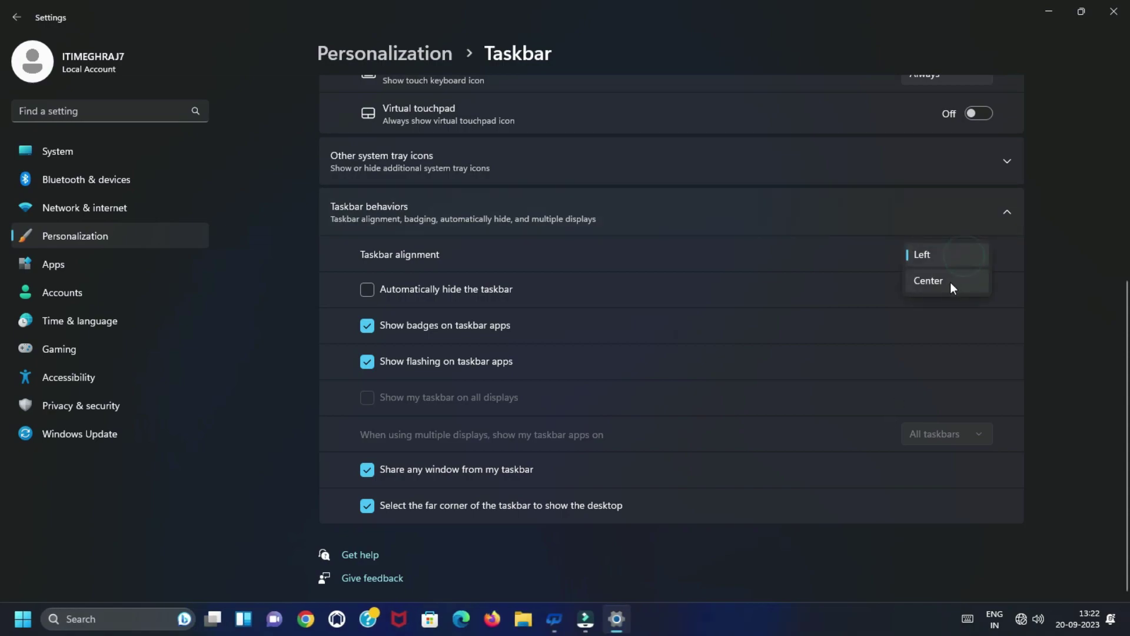
left_click(951, 282)
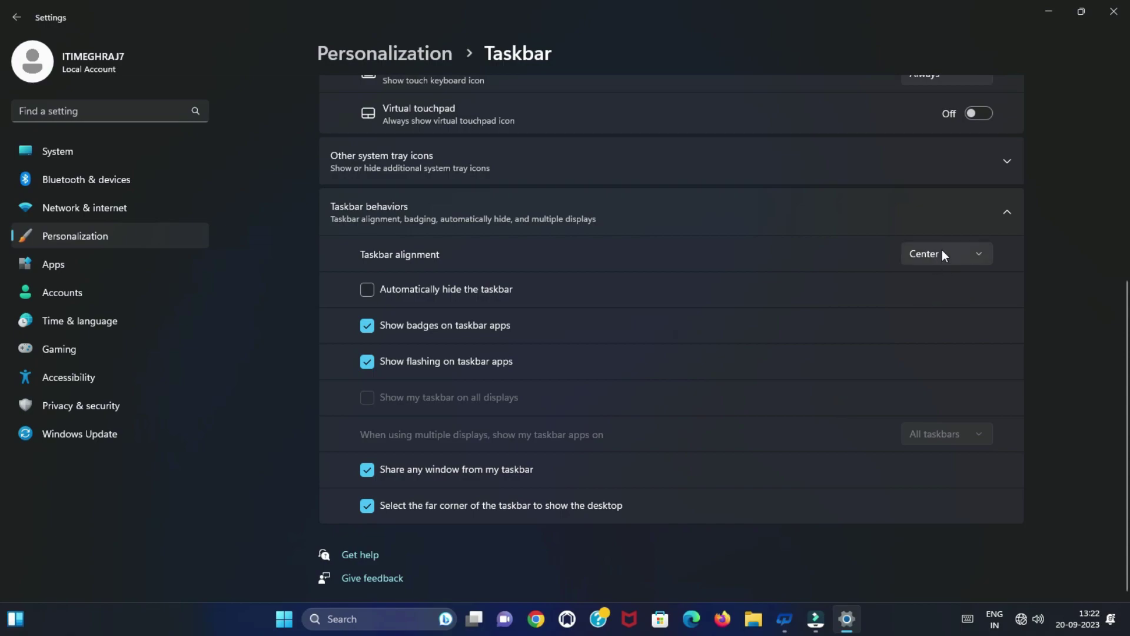
left_click(942, 252)
left_click(926, 229)
left_click(942, 254)
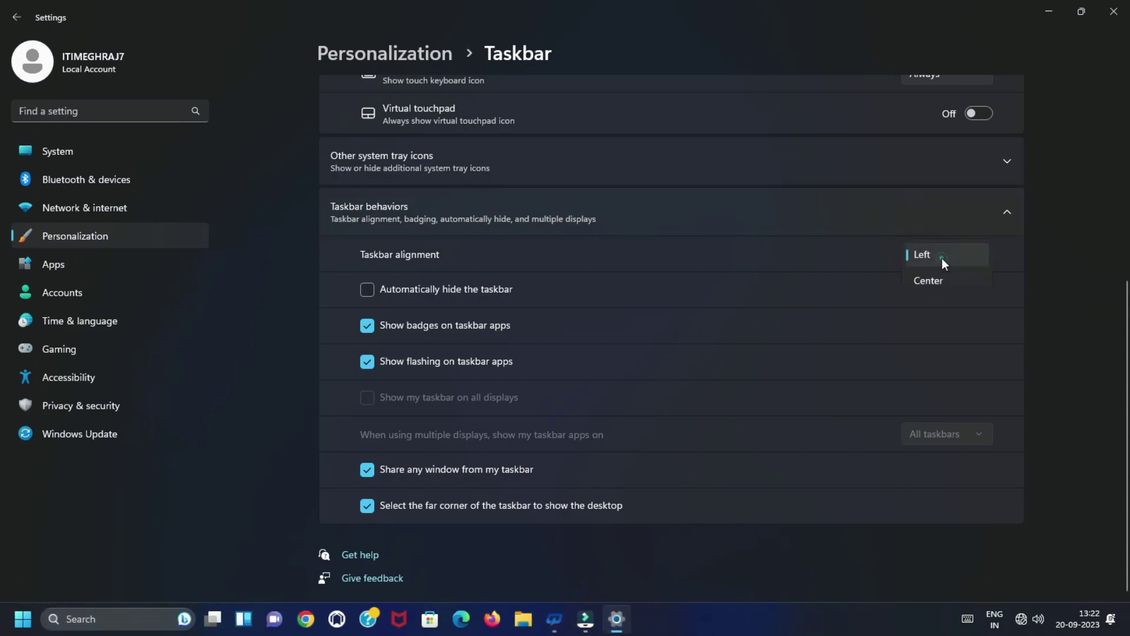
left_click(940, 283)
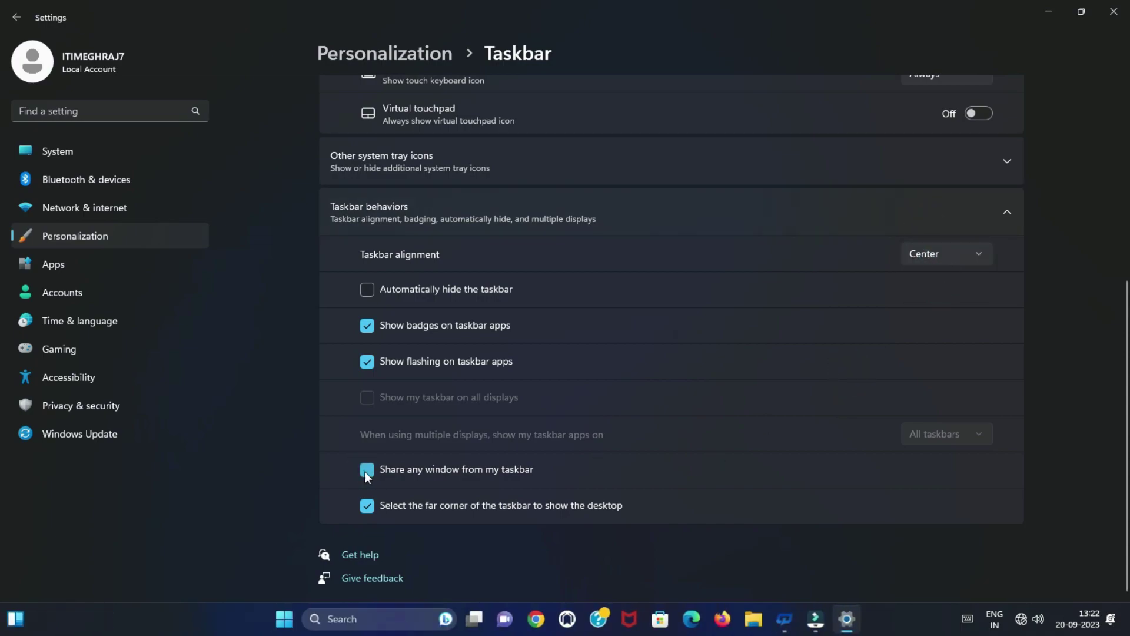
- Return to the main Personalization page and open the Fonts settings
scroll(817, 449, "up", 5)
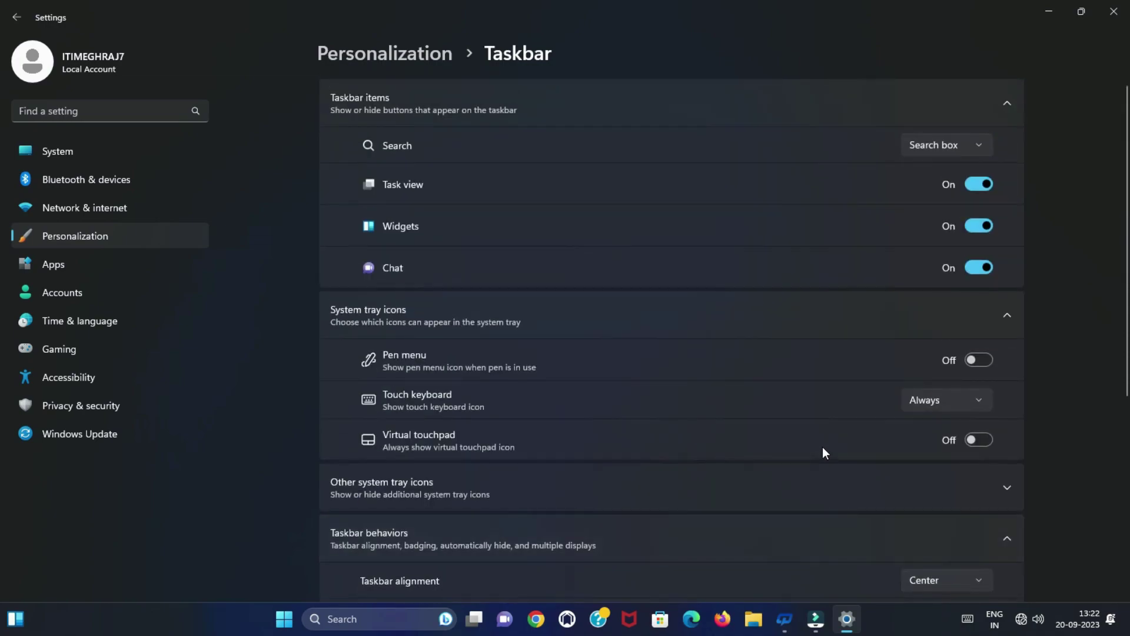
left_click(16, 18)
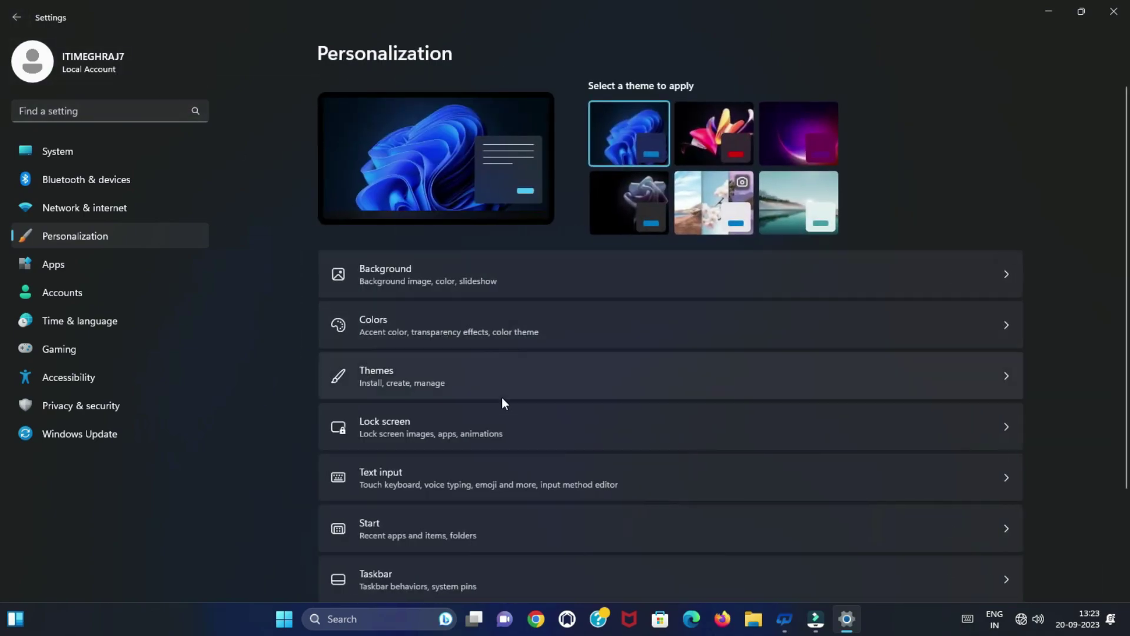
scroll(505, 404, "down", 2)
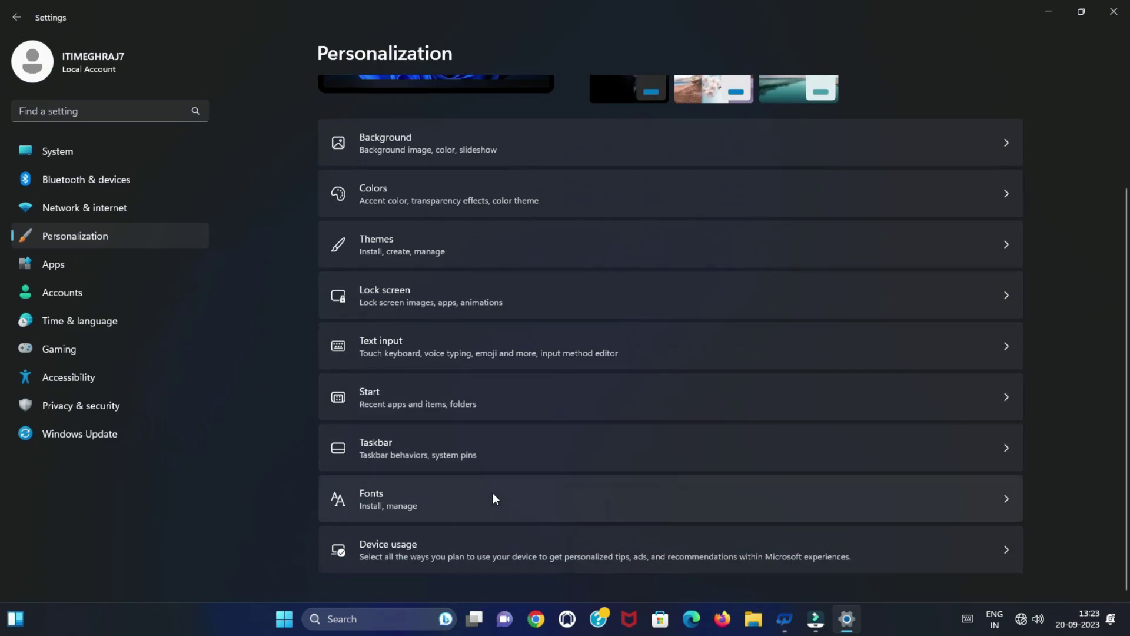
left_click(538, 501)
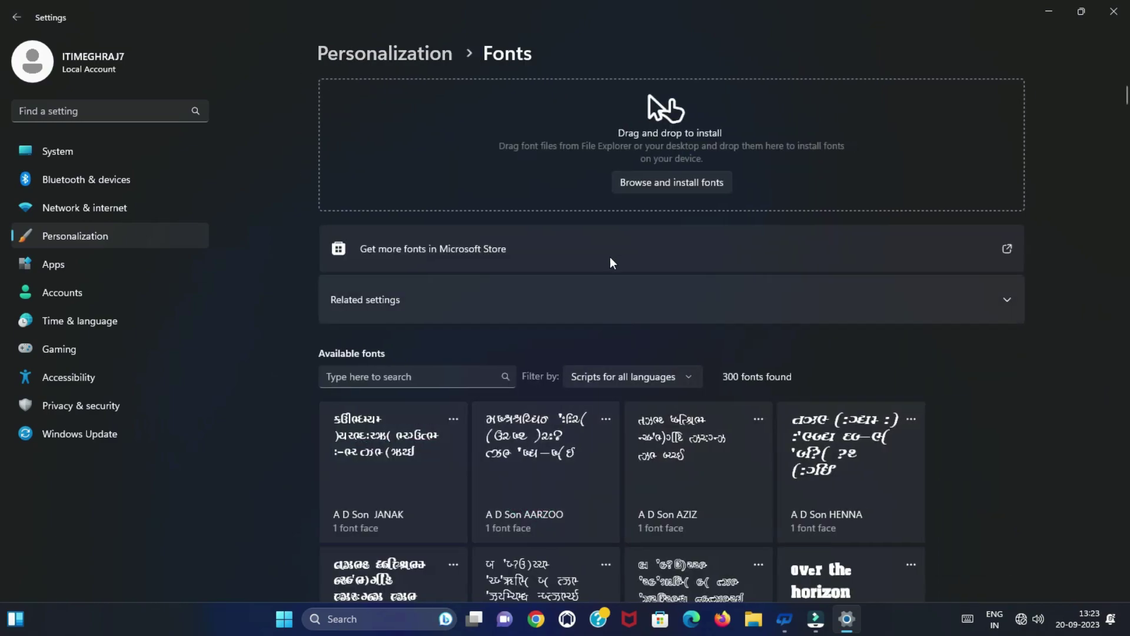
- Open the file browser for installing fonts, look through the Downloads folder, and cancel without choosing a file
left_click(658, 184)
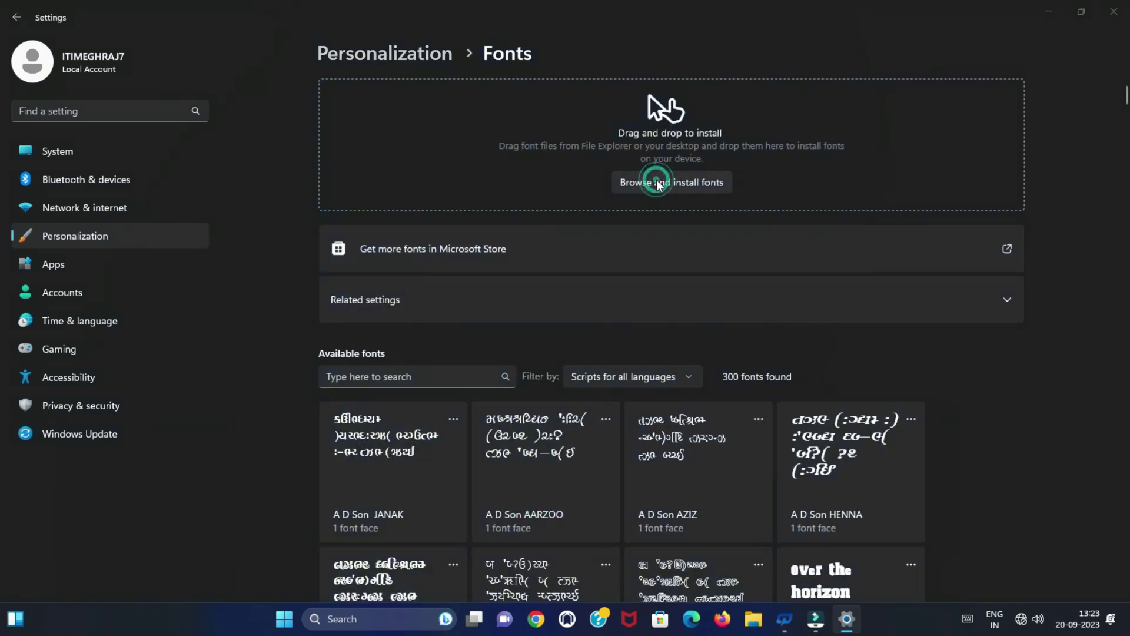
scroll(200, 215, "down", 1)
scroll(199, 211, "up", 1)
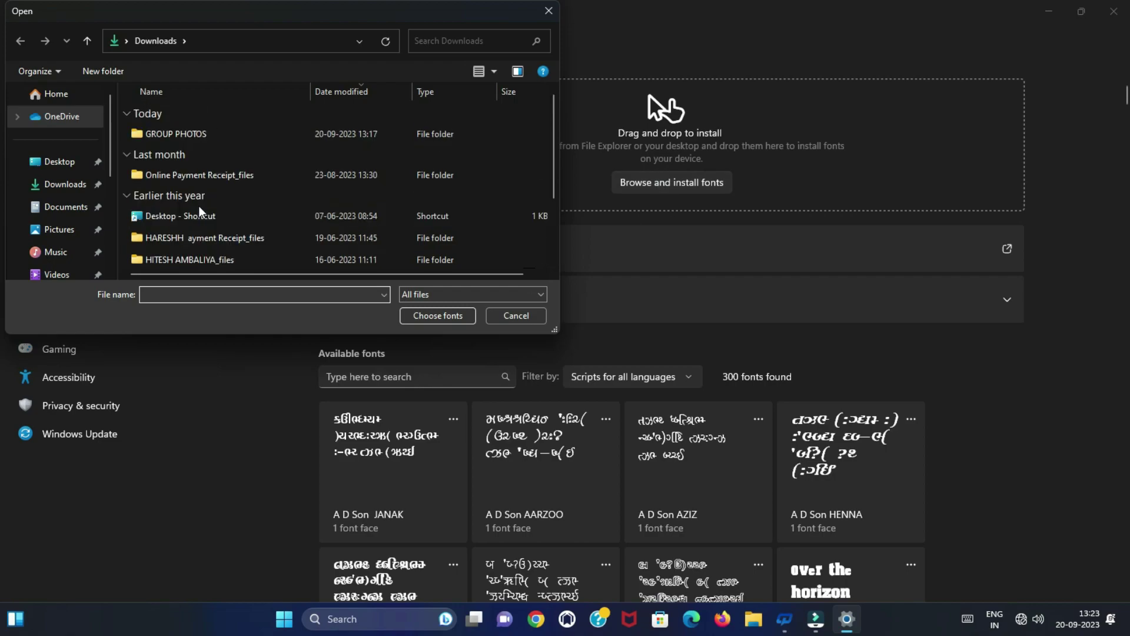
scroll(200, 212, "down", 1)
left_click(516, 315)
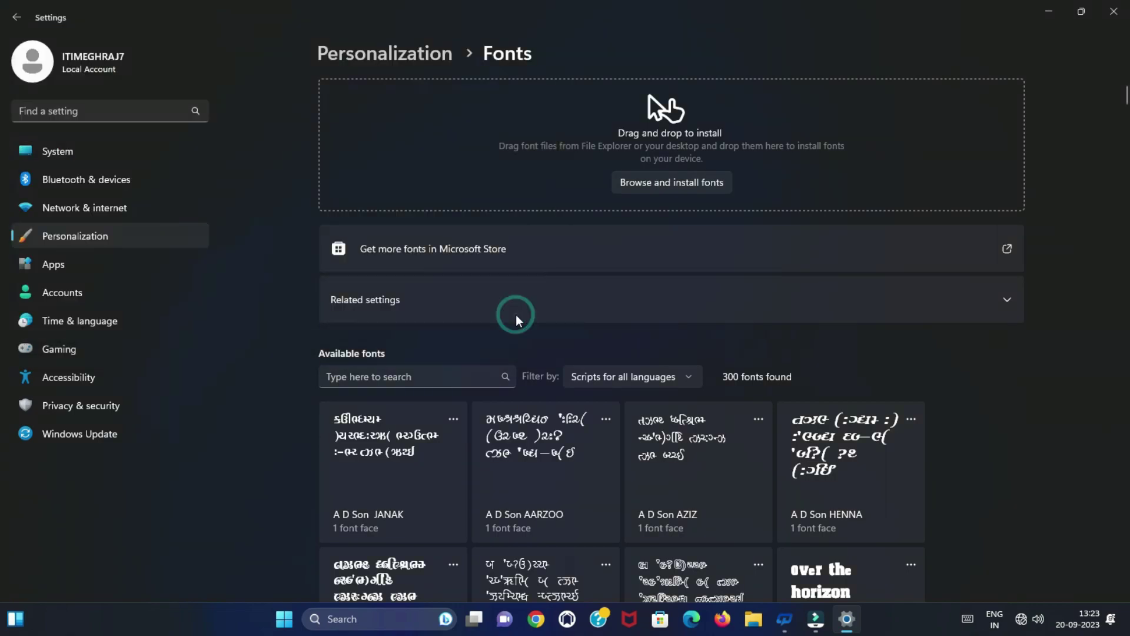
- Look through the available fonts list and return to its beginning
scroll(558, 412, "down", 6)
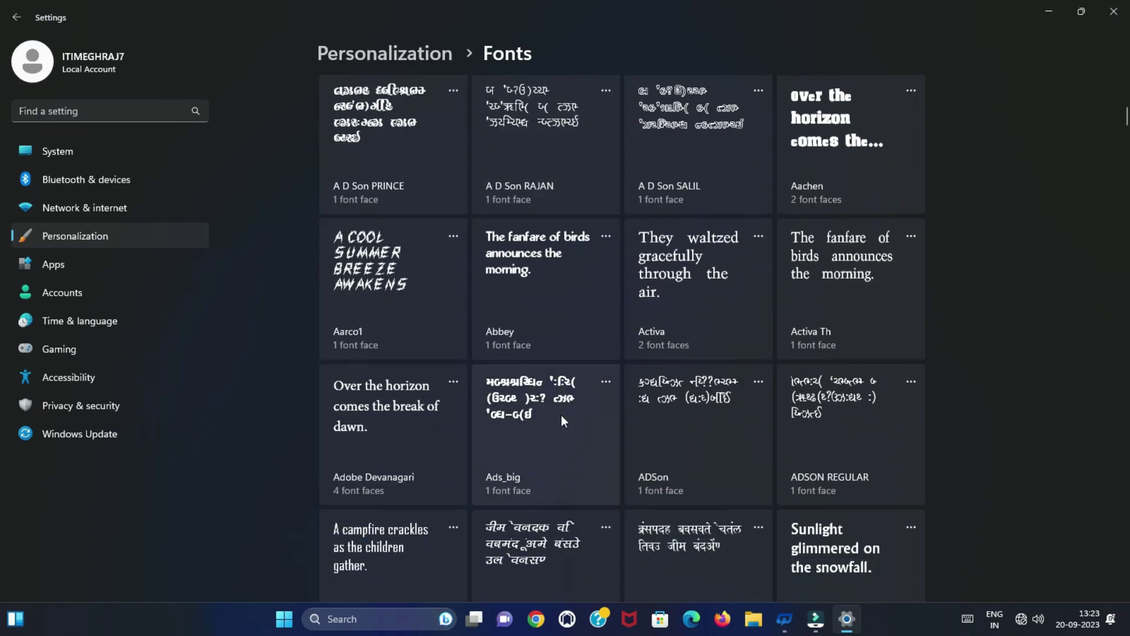
scroll(561, 415, "down", 8)
scroll(560, 415, "up", 12)
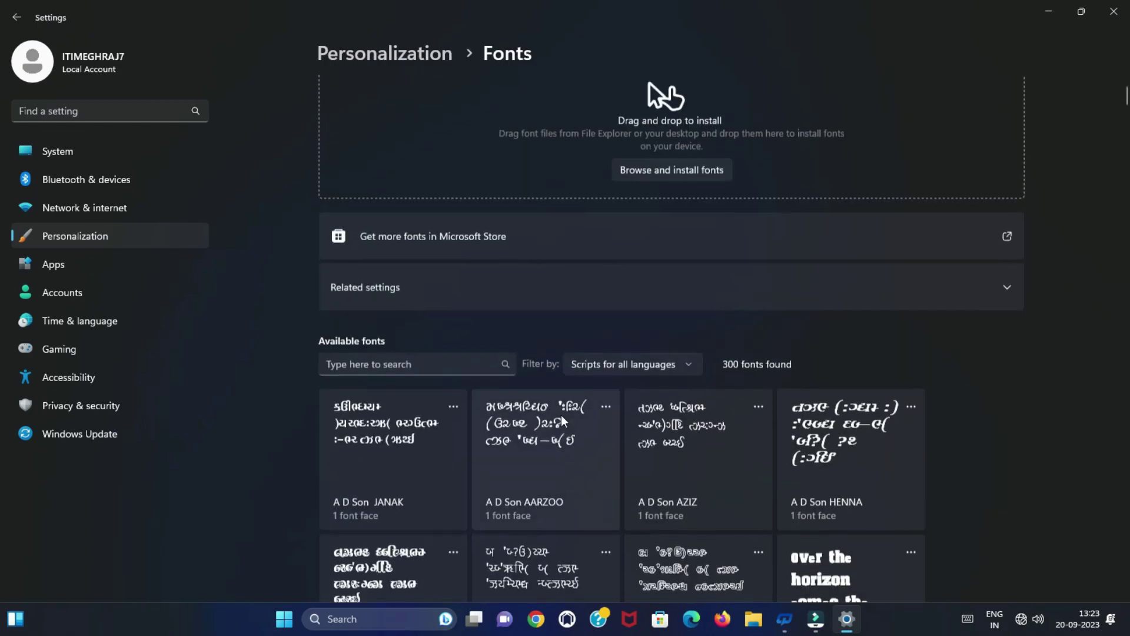
scroll(560, 415, "up", 1)
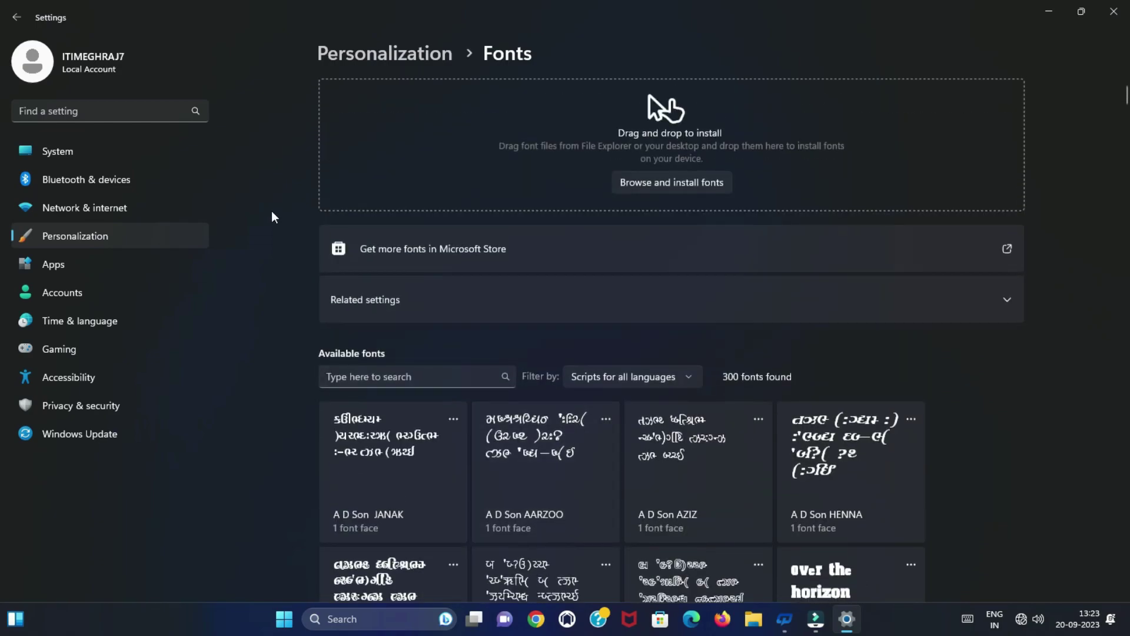
- Go back to Personalization and open the Device usage settings to examine the usage categories
left_click(16, 17)
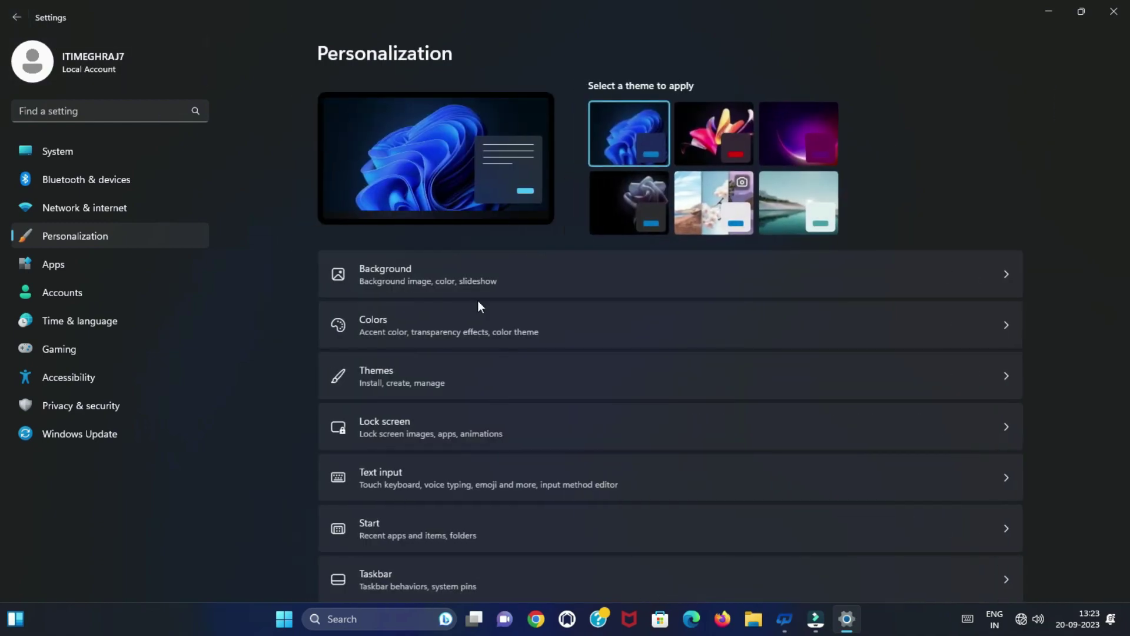
scroll(489, 318, "down", 3)
left_click(479, 549)
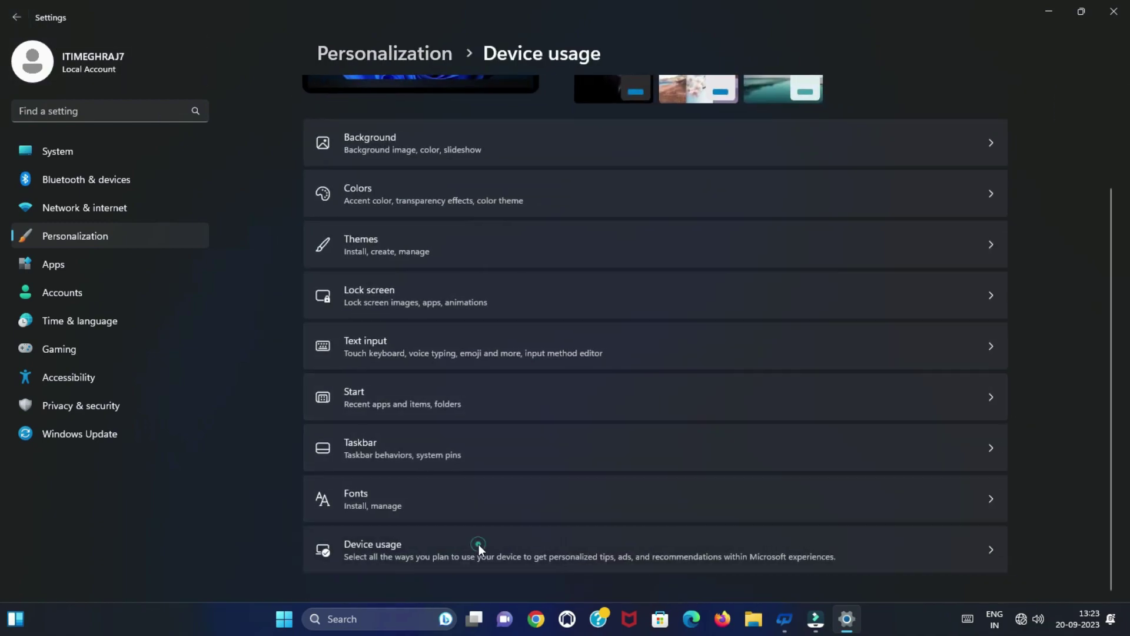
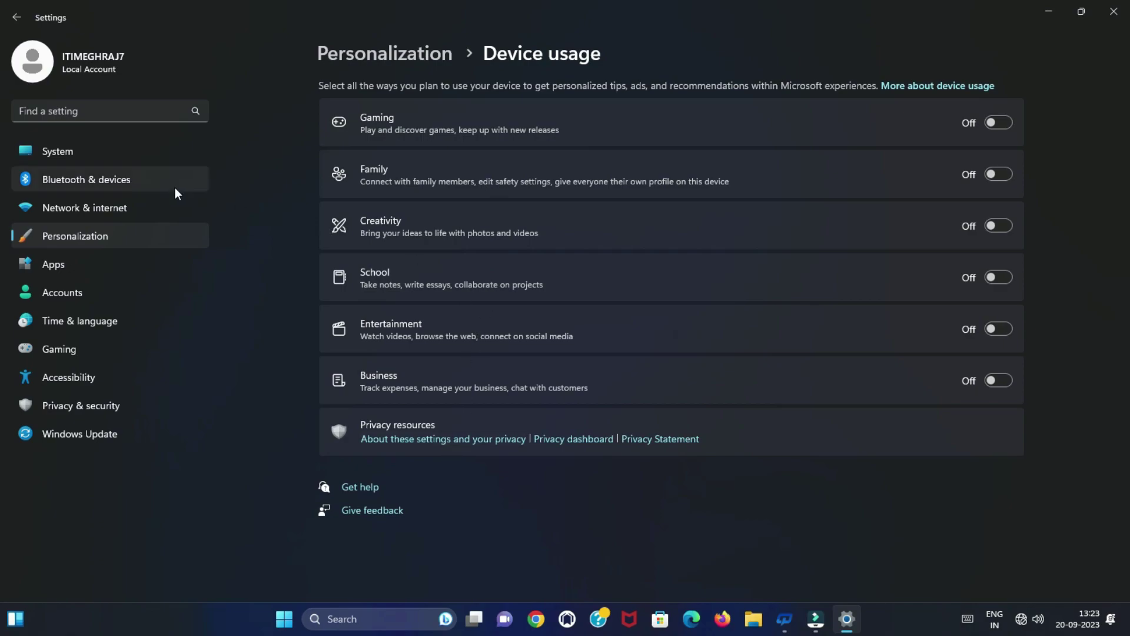
- Leave the Device usage page and close Settings to return to the desktop
left_click(20, 17)
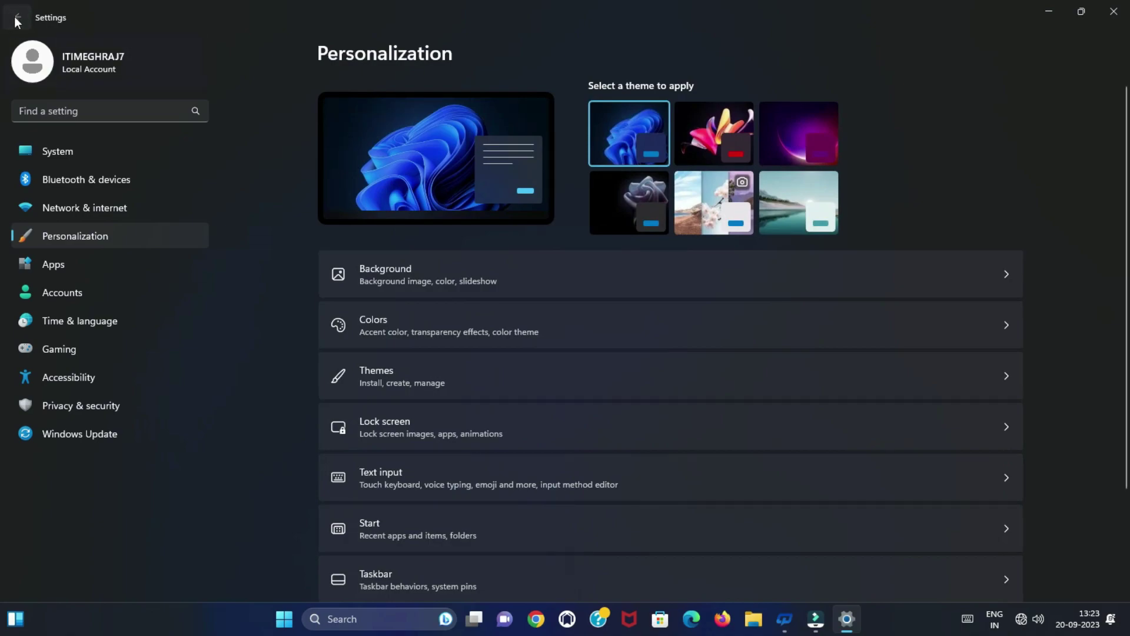
left_click(16, 18)
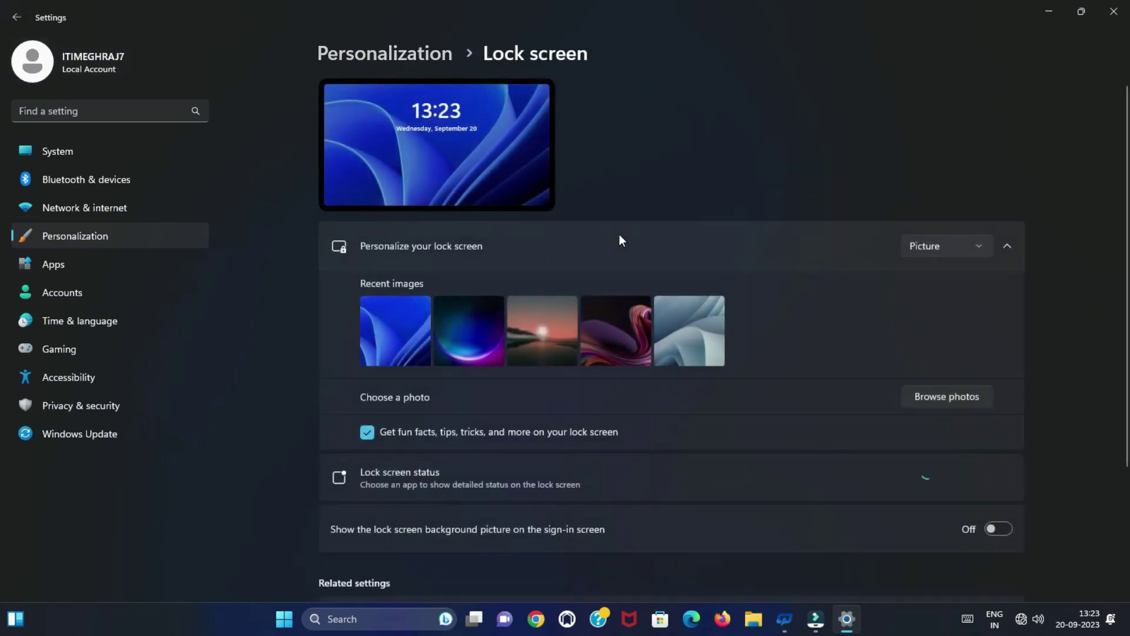
left_click(1114, 21)
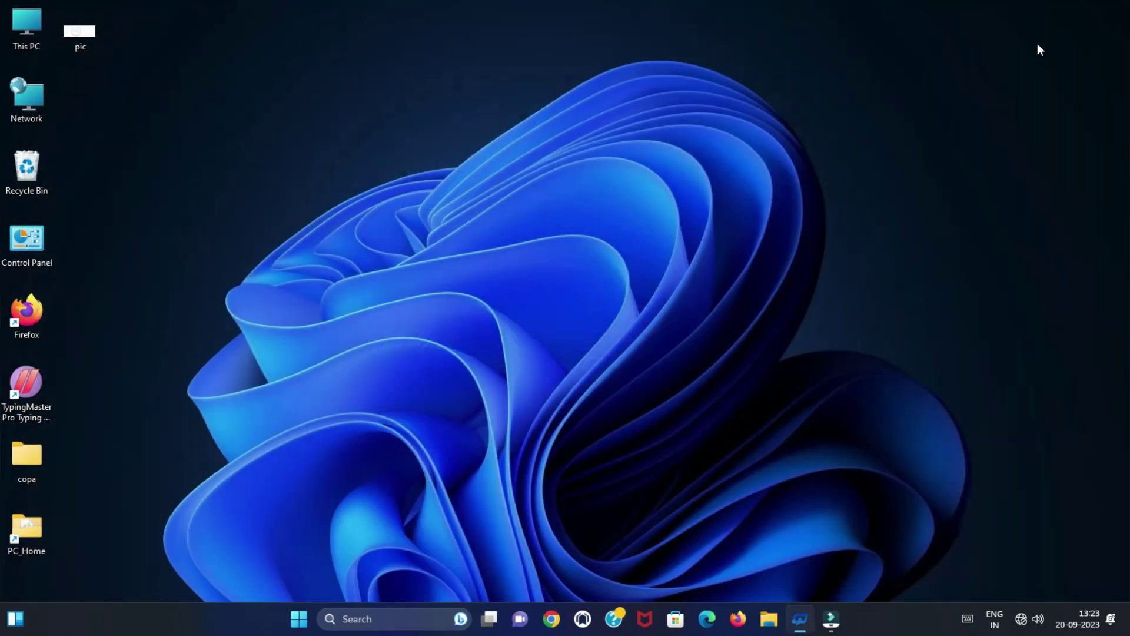
- Open AMD Software: Adrenalin Edition from the desktop, review the Alien Isolation game's graphics and display settings, and close the program
right_click(435, 166)
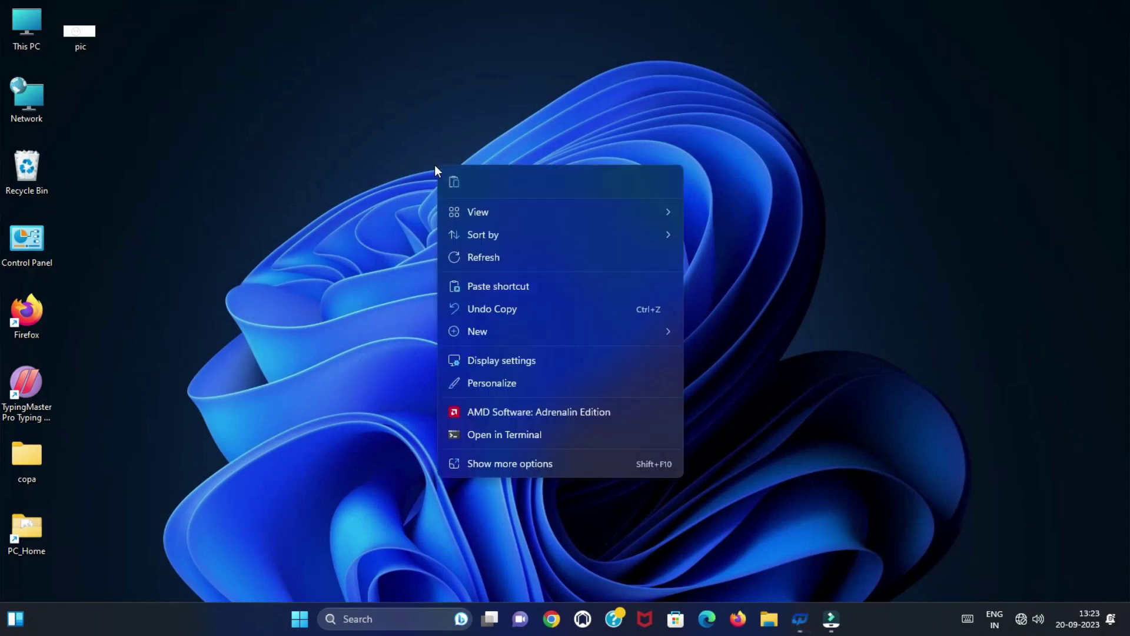
left_click(593, 412)
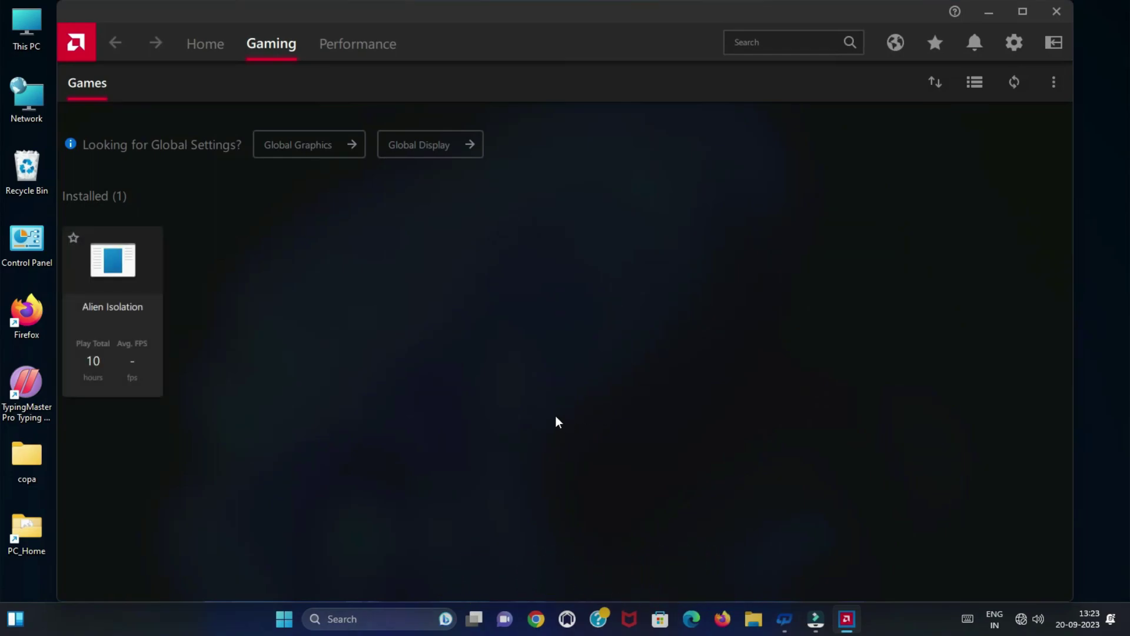
left_click(128, 262)
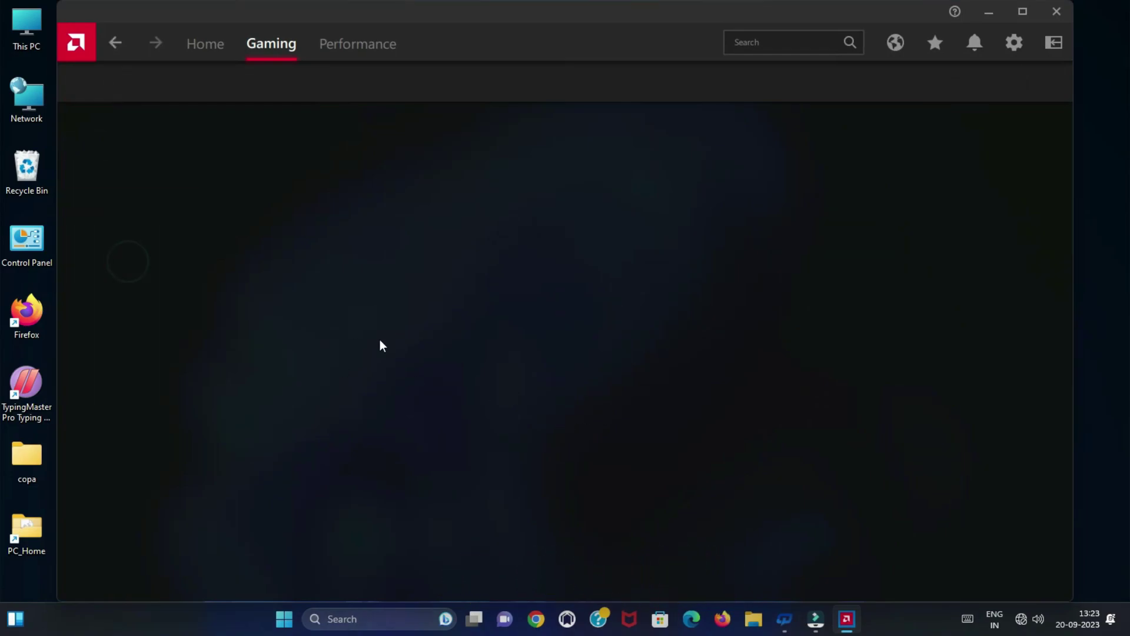
scroll(530, 404, "down", 2)
scroll(530, 404, "up", 2)
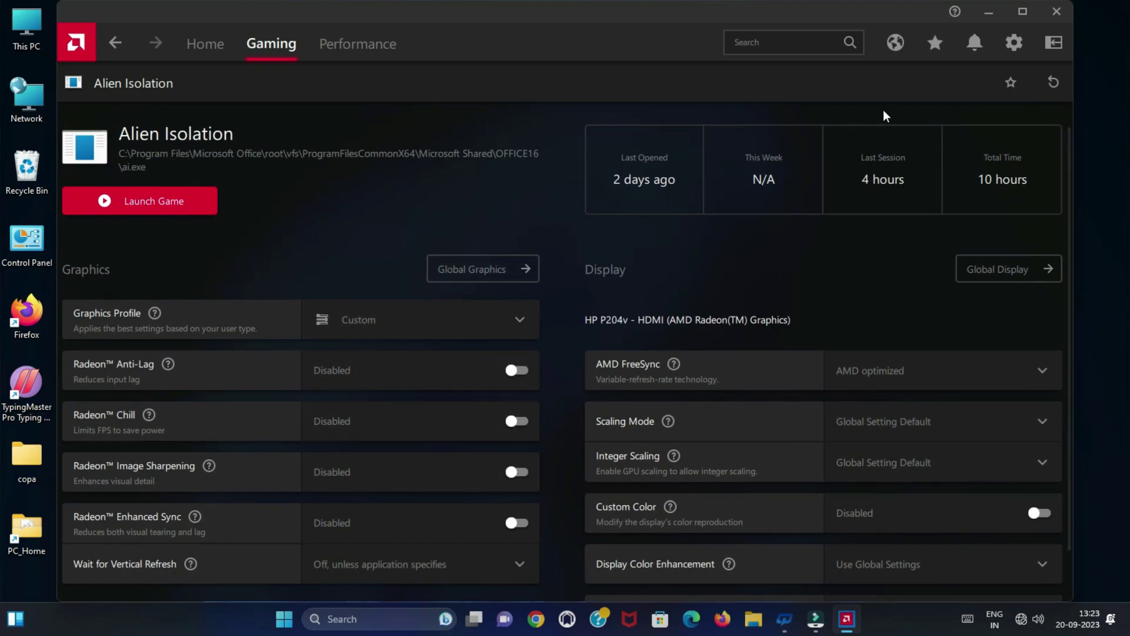
left_click(1050, 14)
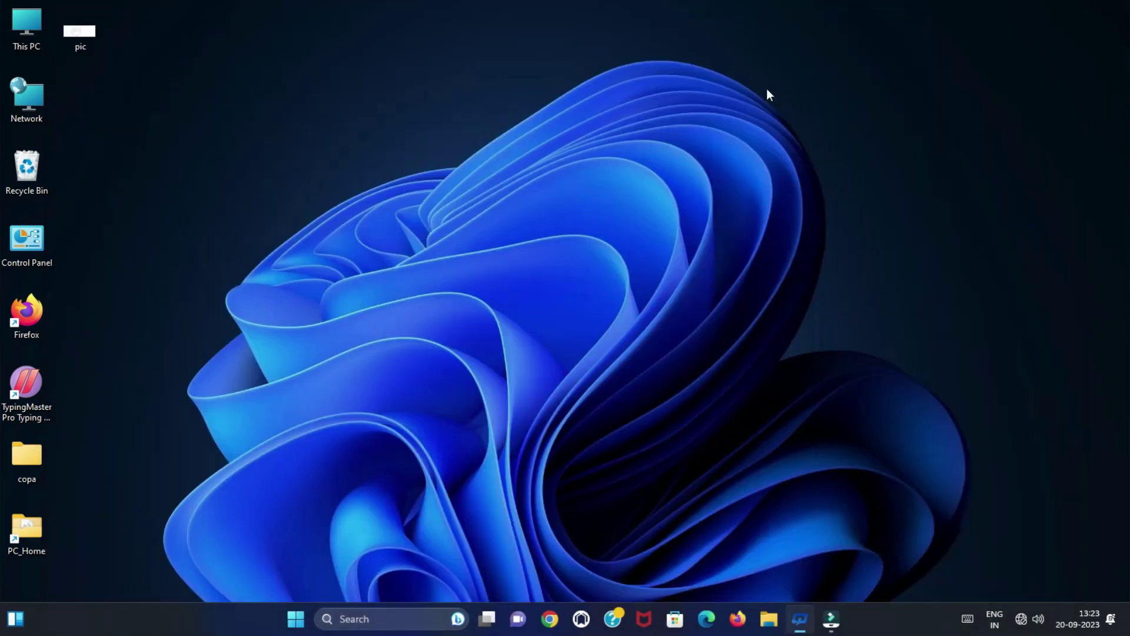
- Open Terminal from the desktop, run ipconfig to view the network configuration, and close the terminal window
right_click(513, 176)
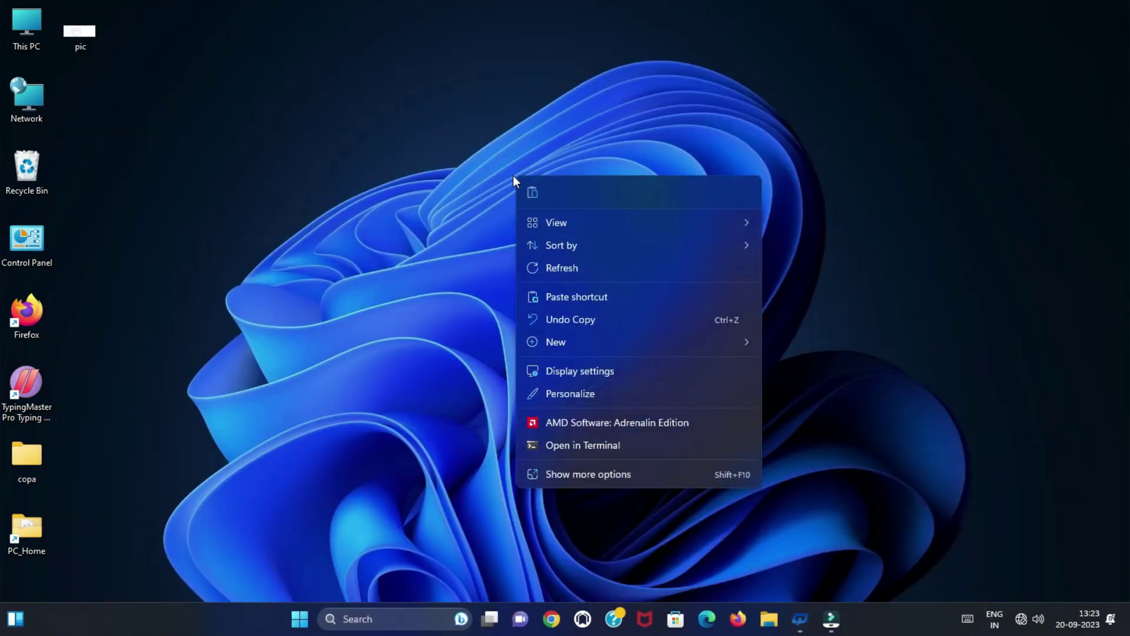
left_click(608, 444)
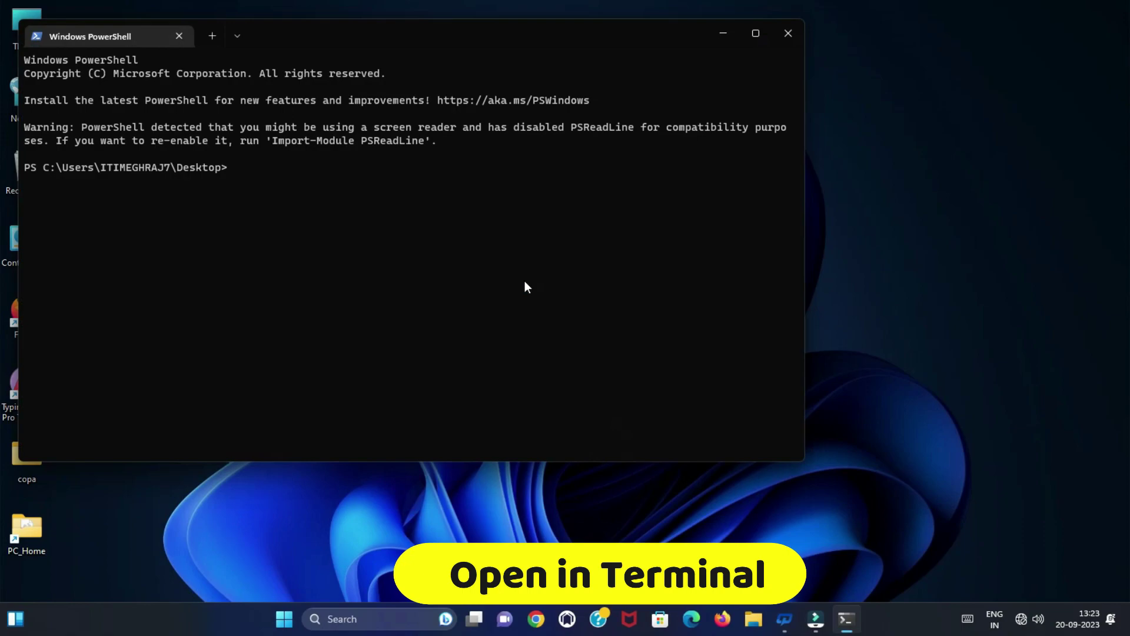
type("ipconfig")
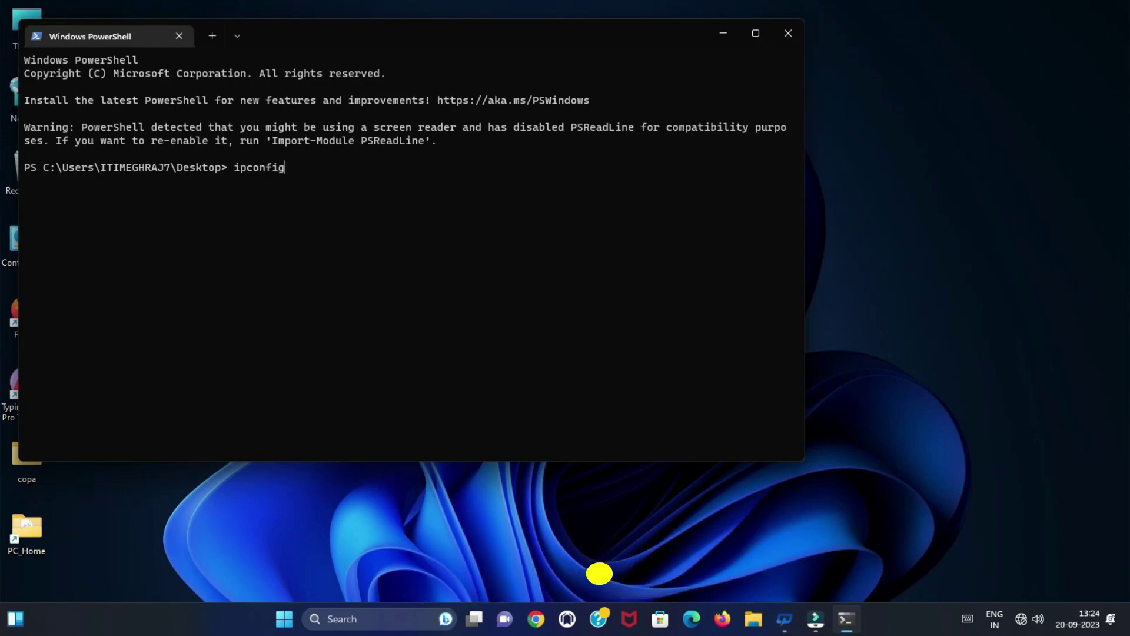
key("Return")
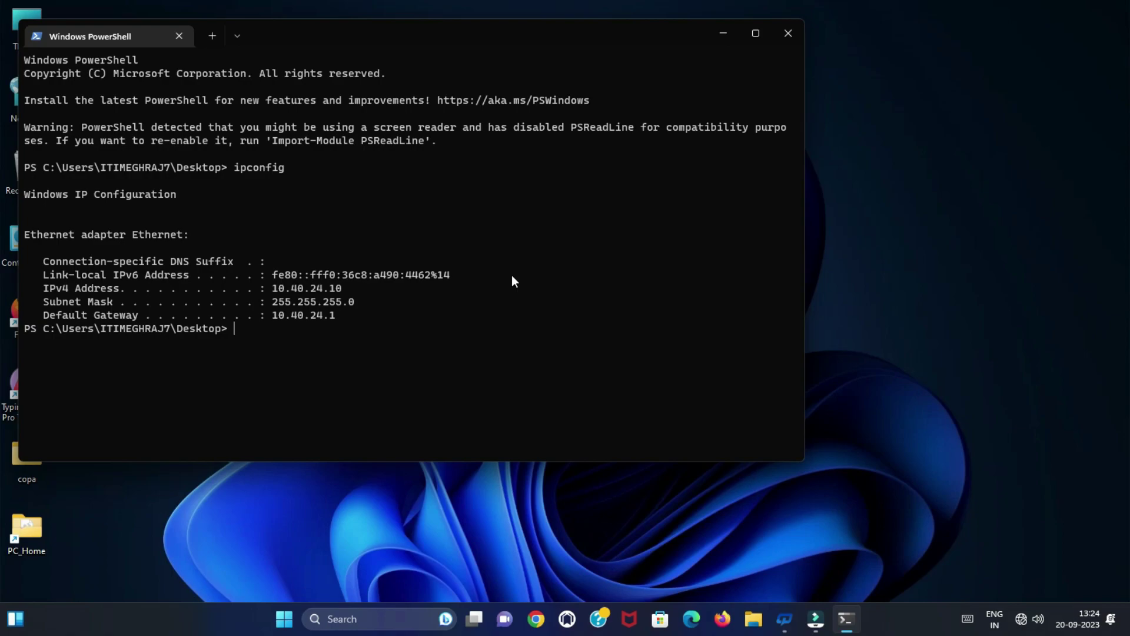
left_click(791, 44)
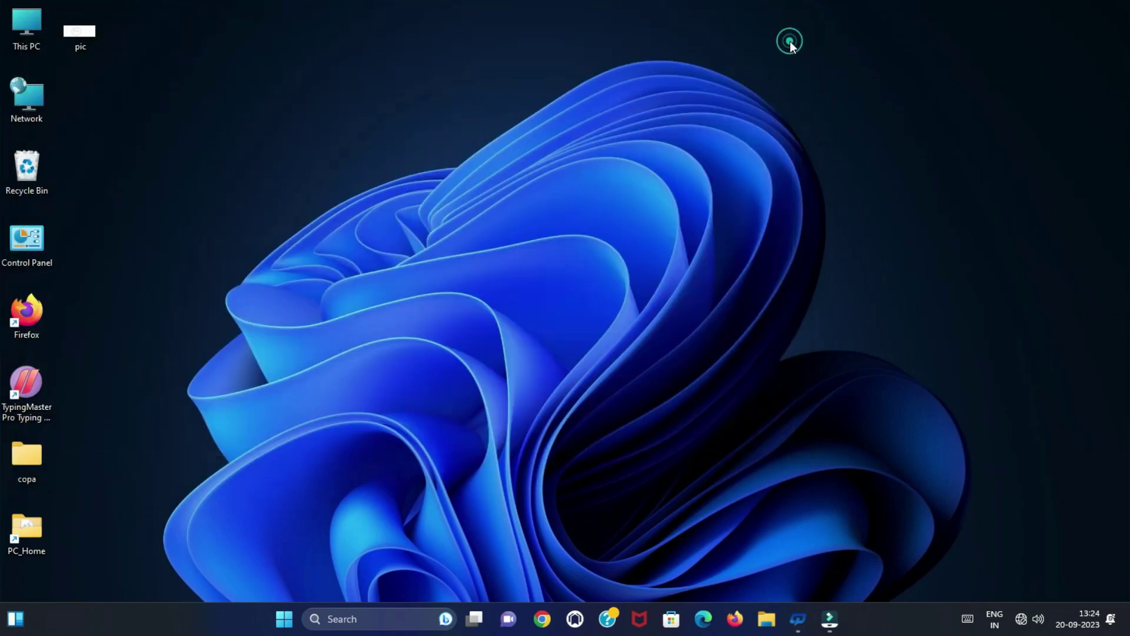
- Paste the copied GROUP PHOTOS folder onto the desktop from the expanded context options, and delete the pasted folder
right_click(487, 124)
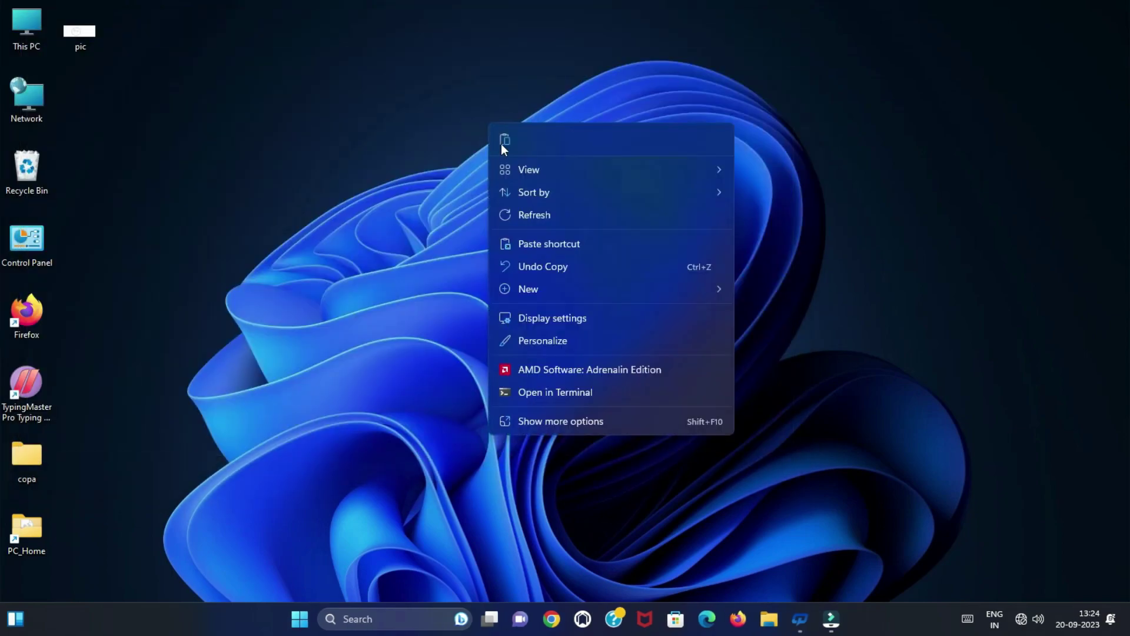
left_click(561, 419)
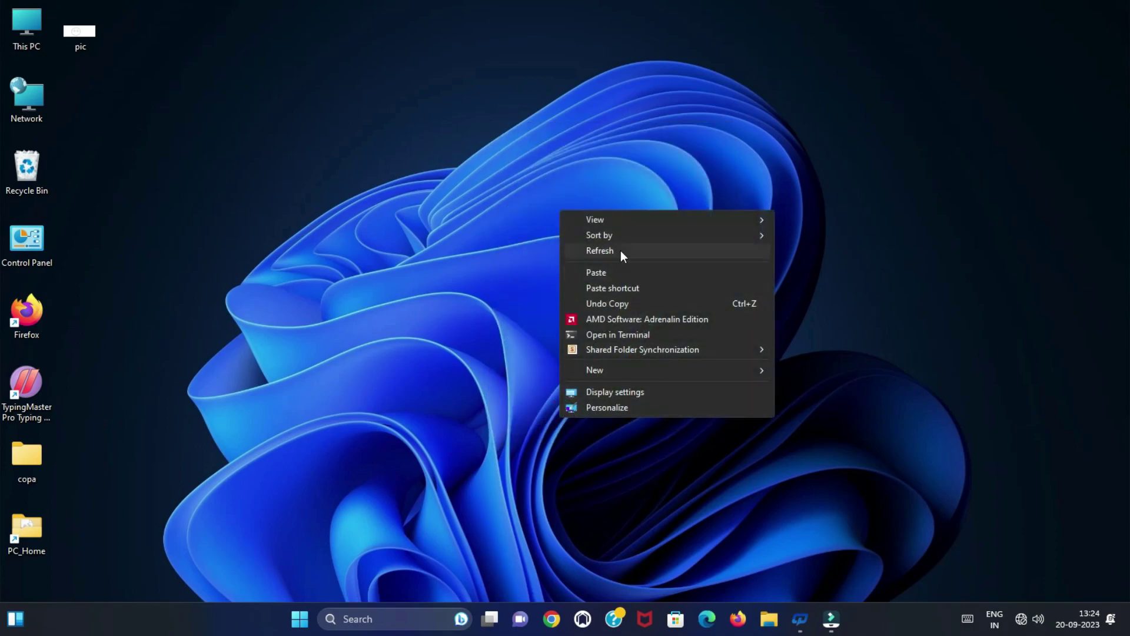
left_click(642, 274)
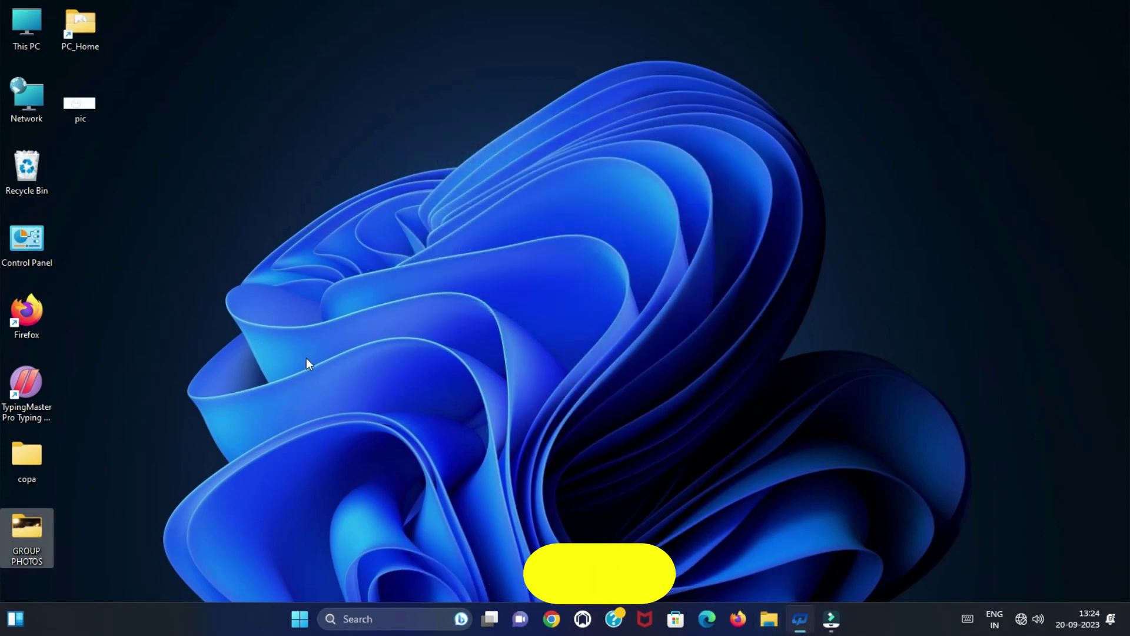
left_click(98, 530)
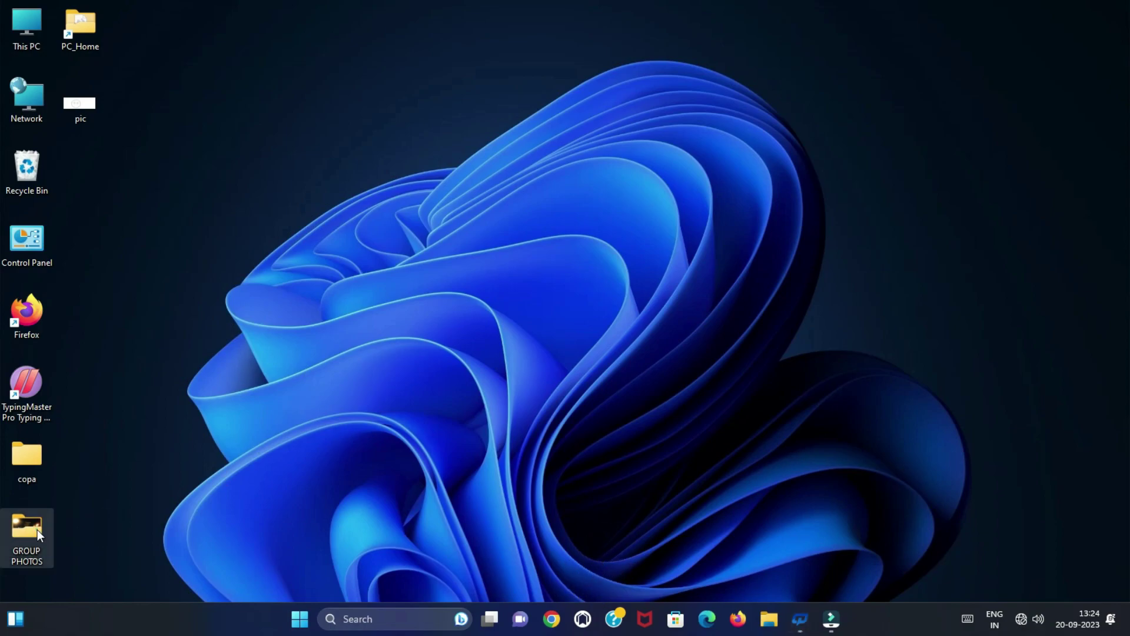
key("Delete")
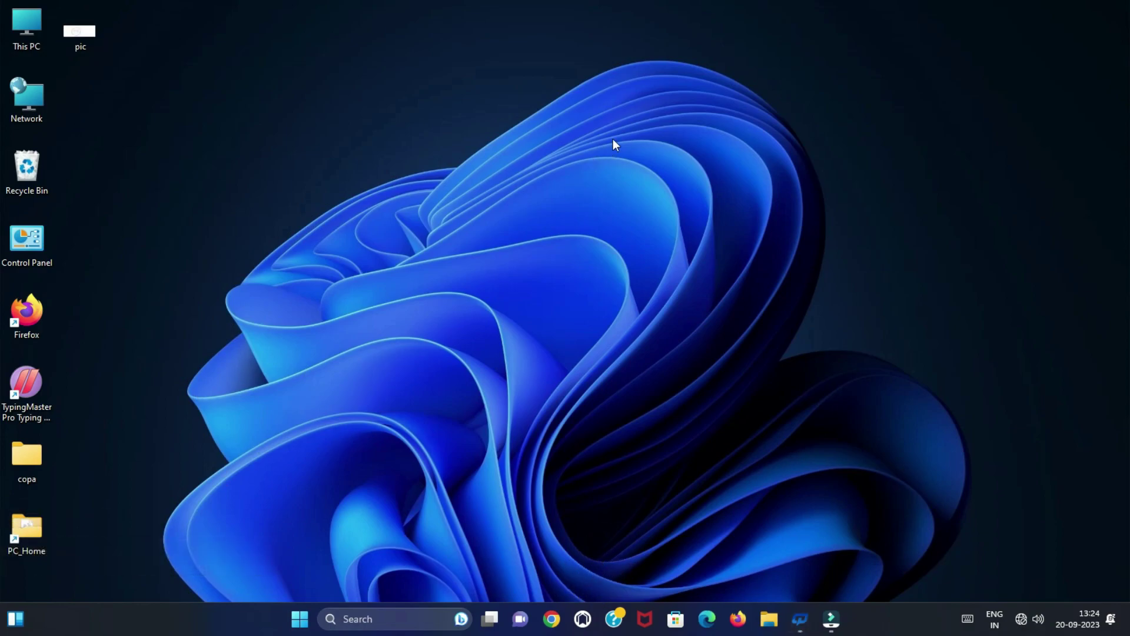
- Paste a shortcut to the GROUP PHOTOS folder on the desktop, open it to check its target, and close the folder window
right_click(519, 153)
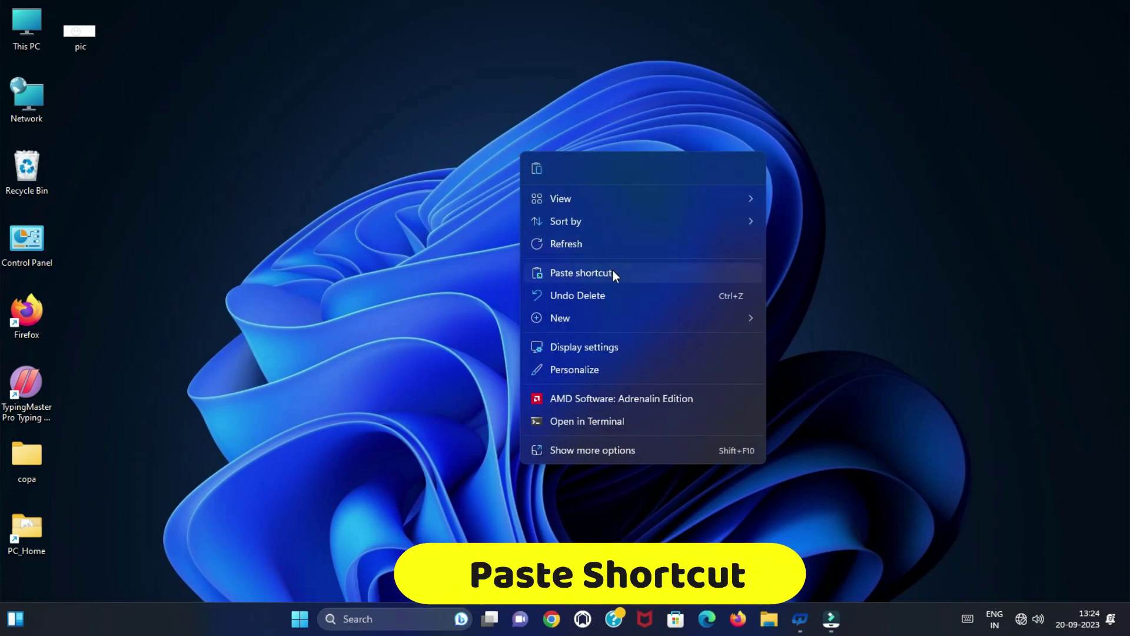
left_click(598, 450)
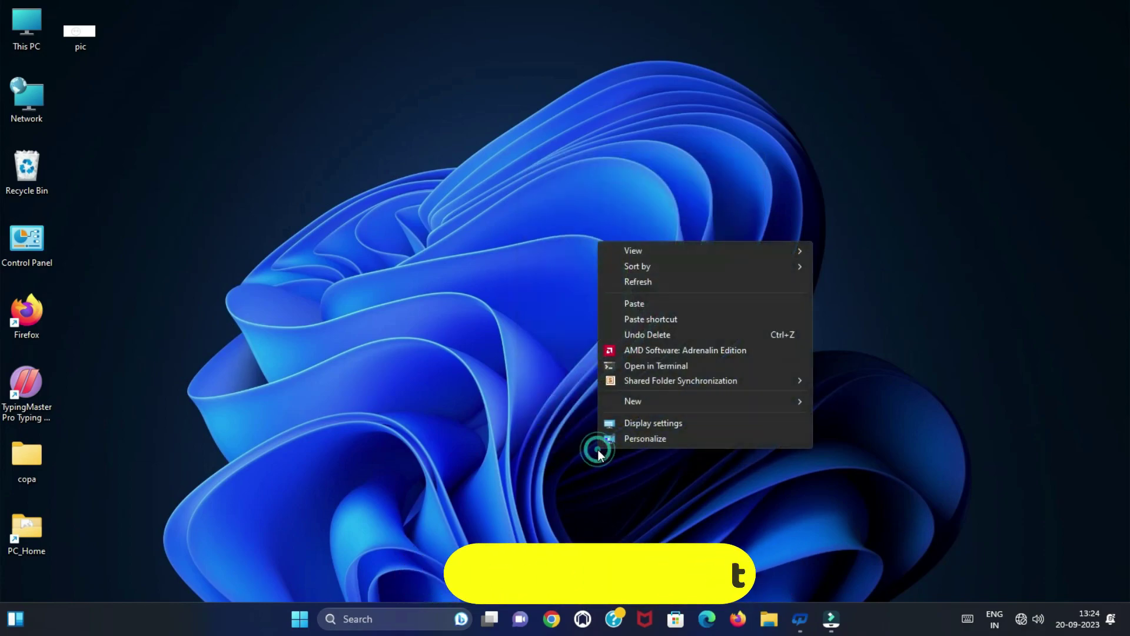
left_click(676, 319)
left_click(265, 166)
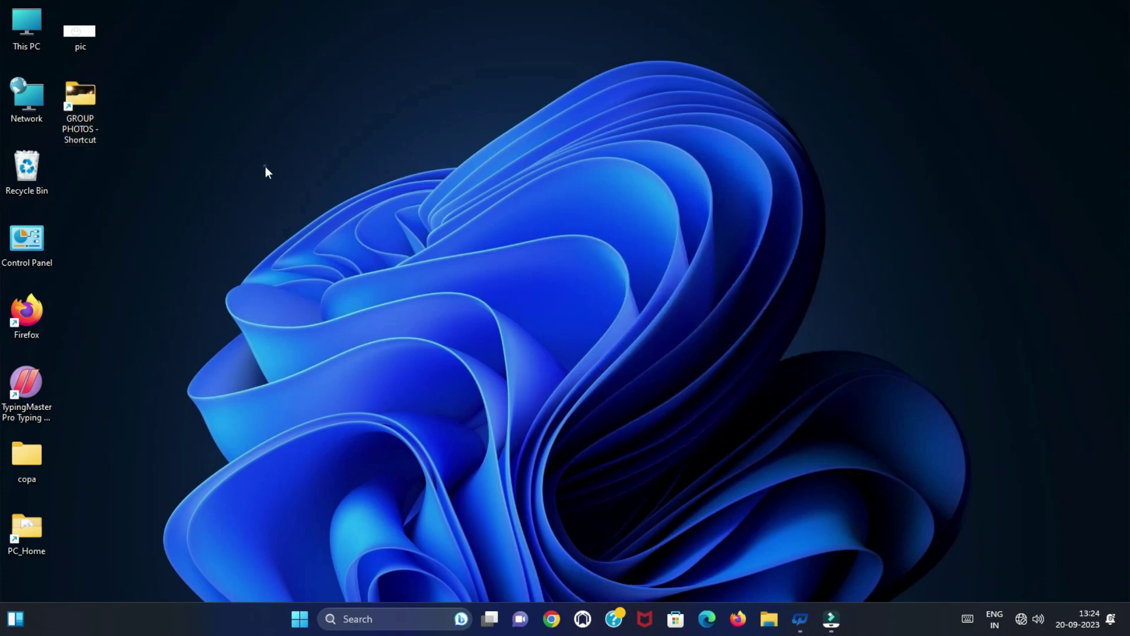
left_click(91, 94)
double_click(93, 94)
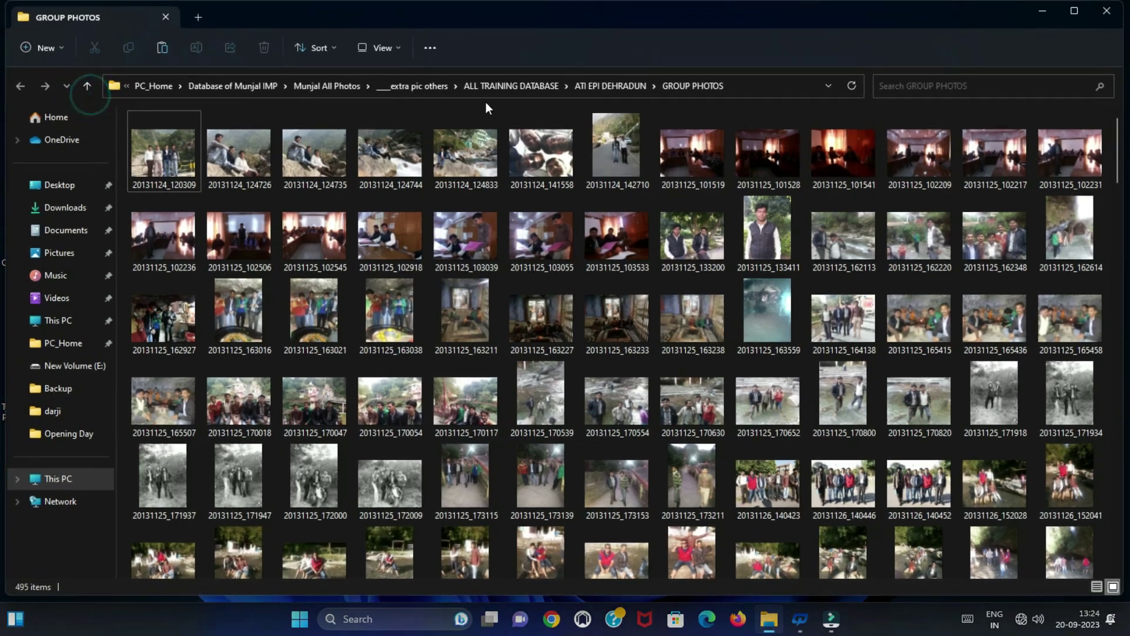
left_click(1106, 13)
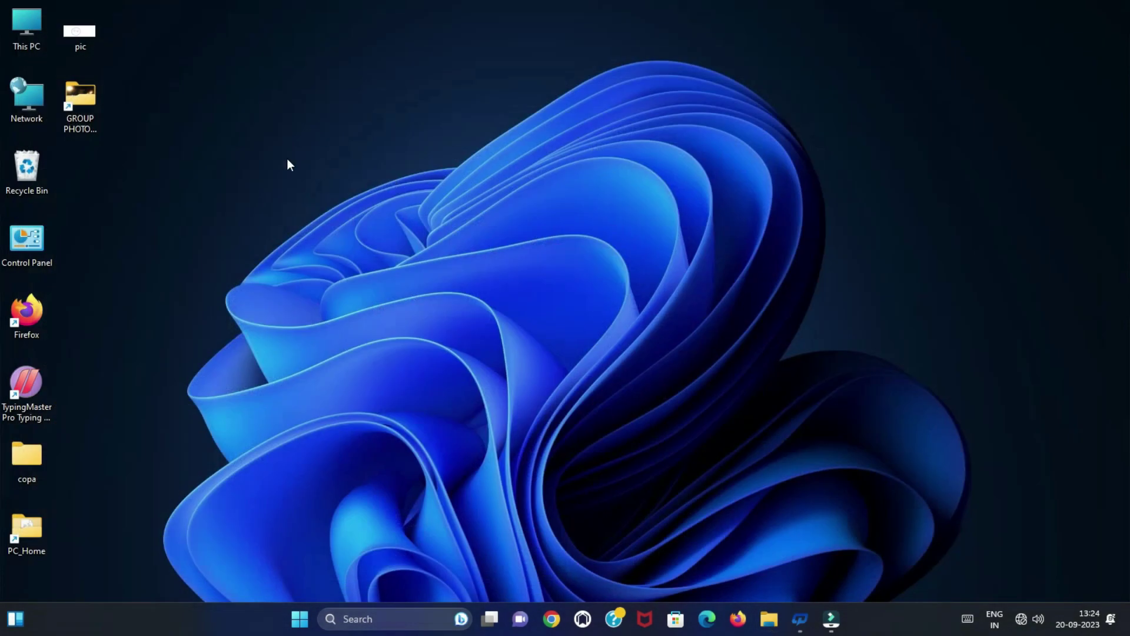
- Delete the GROUP PHOTOS shortcut from the desktop
left_click(93, 102)
key("Delete")
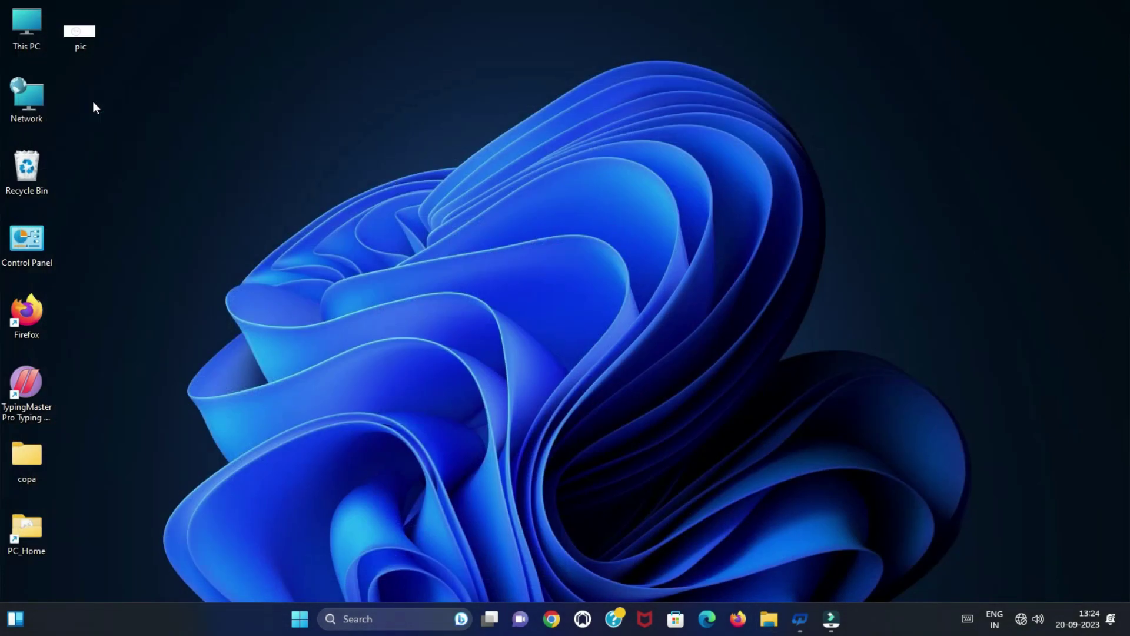
- Restore the GROUP PHOTOS shortcut with the Undo Delete option, and delete the restored shortcut again
right_click(318, 115)
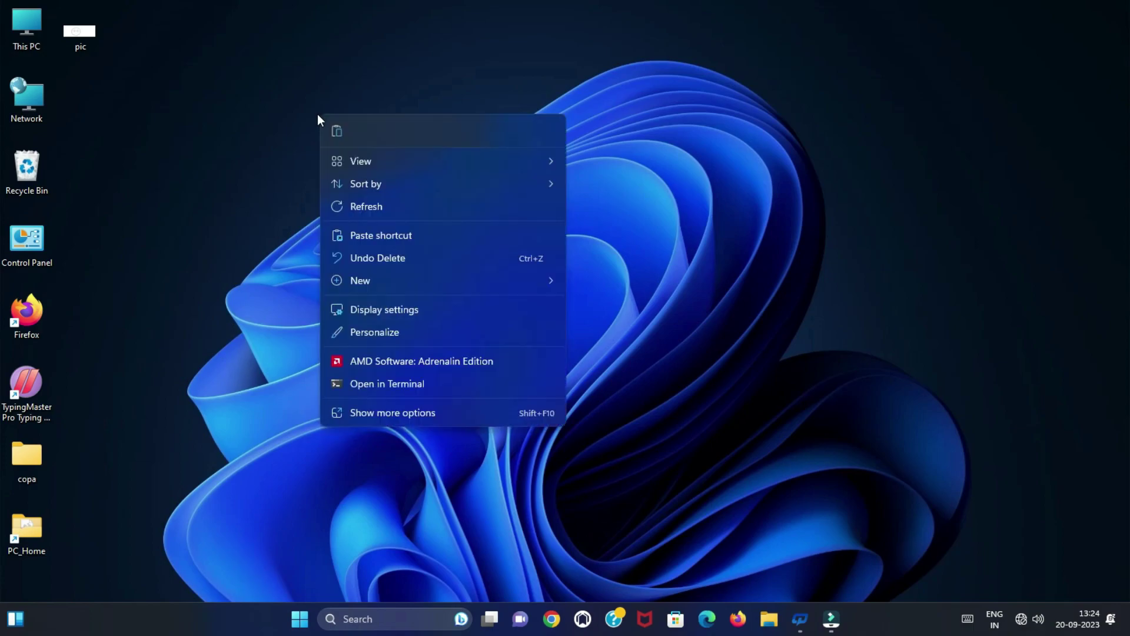
left_click(385, 414)
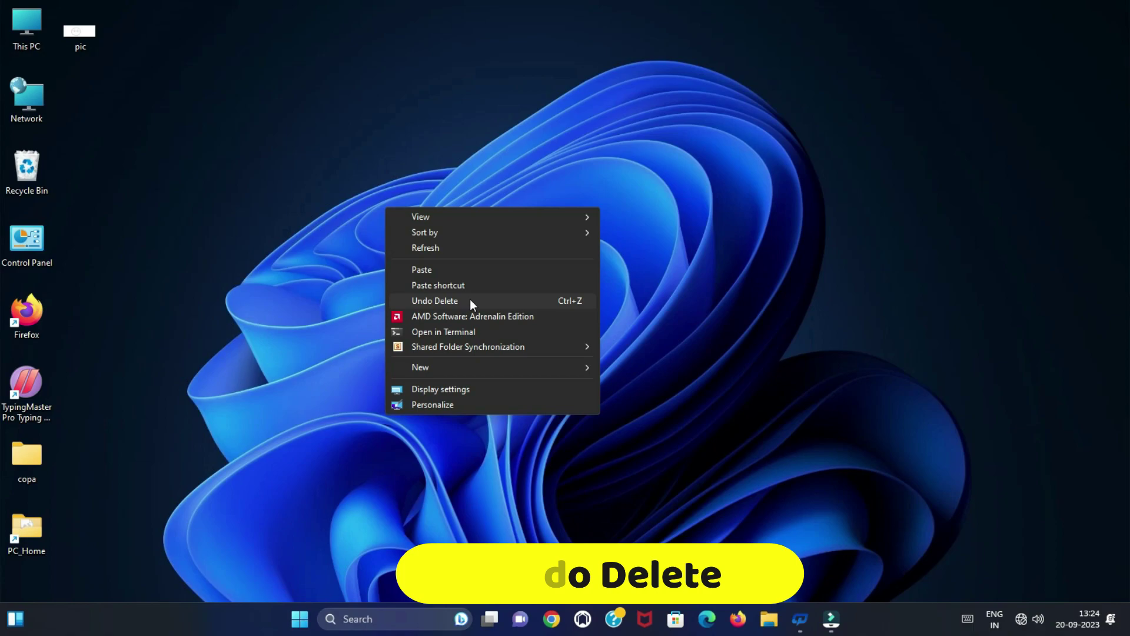
left_click(471, 301)
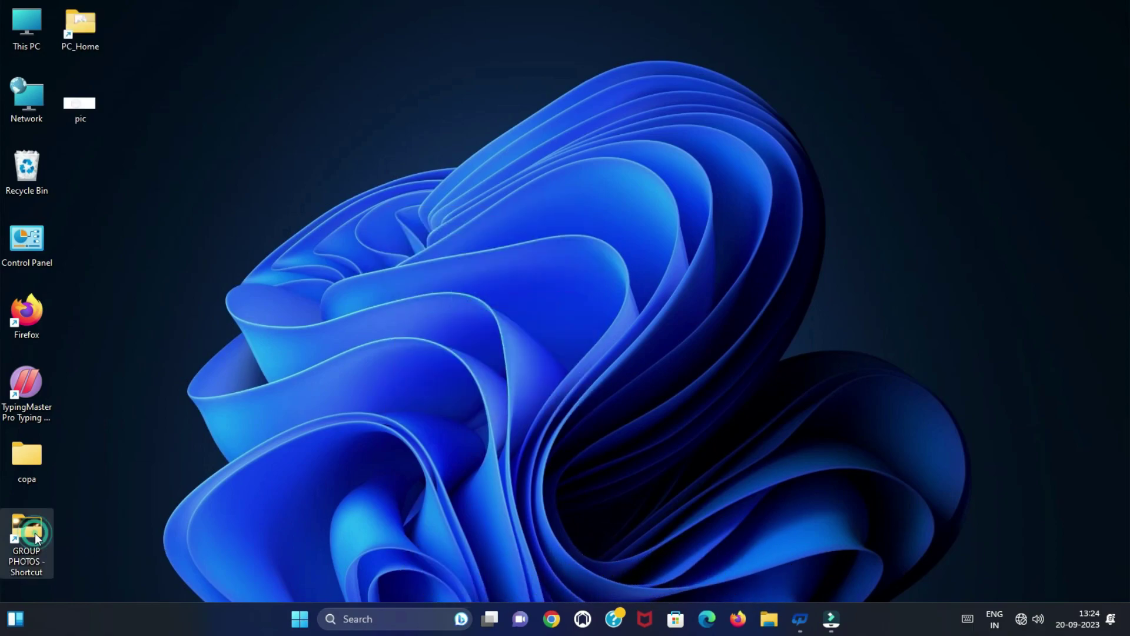
key("Delete")
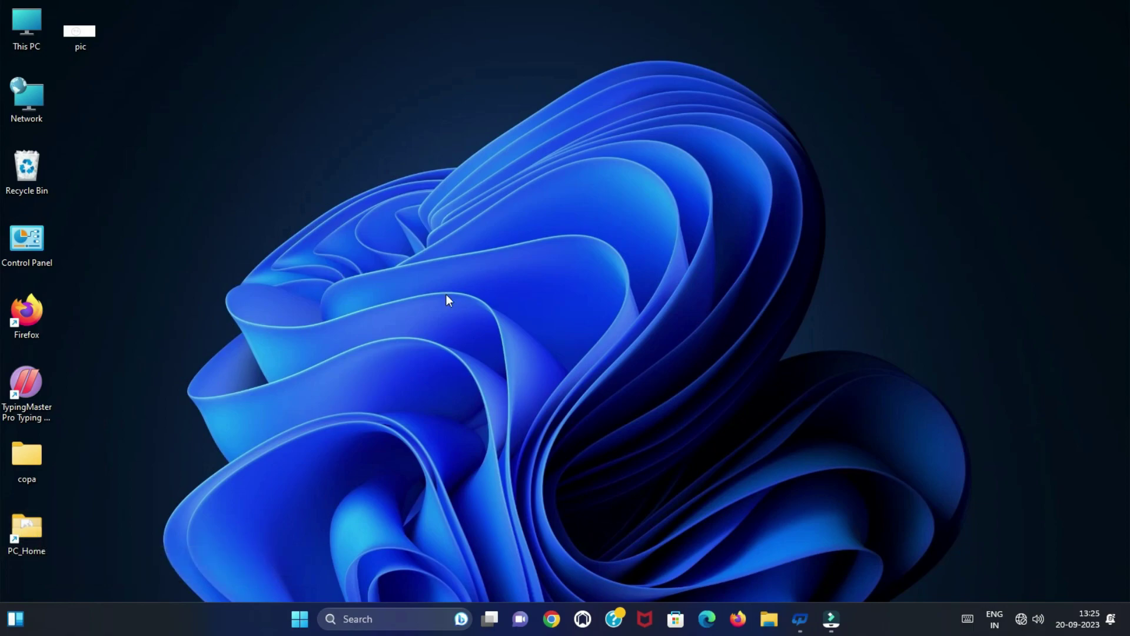
- Examine the Shared Folder Synchronization options in the desktop's expanded context options and dismiss them without choosing any
right_click(408, 253)
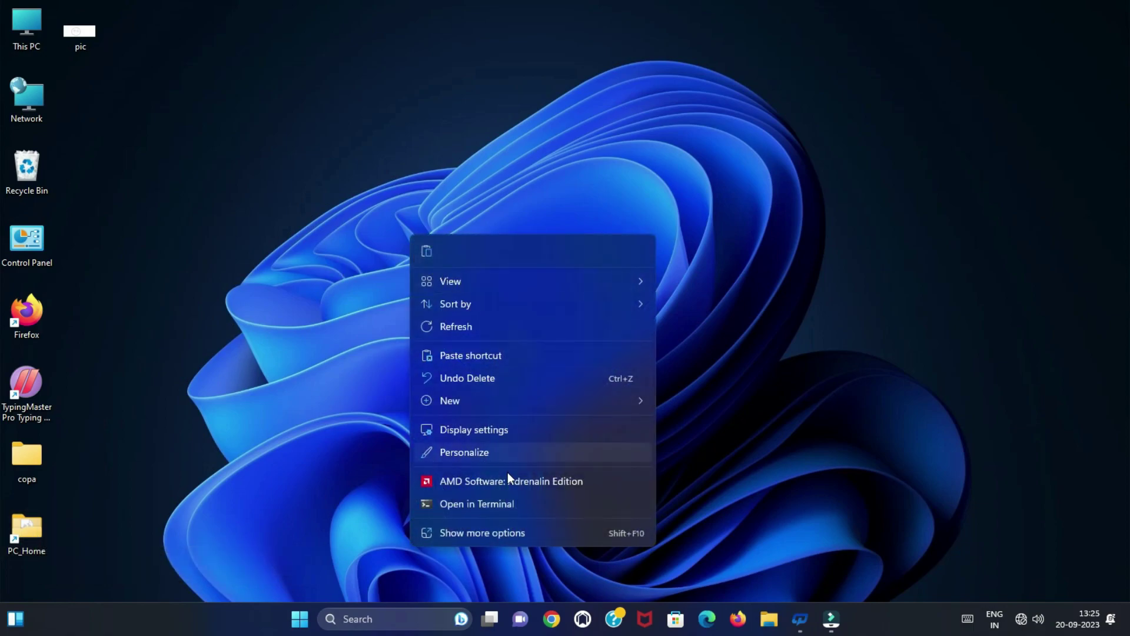
left_click(497, 534)
left_click(591, 464)
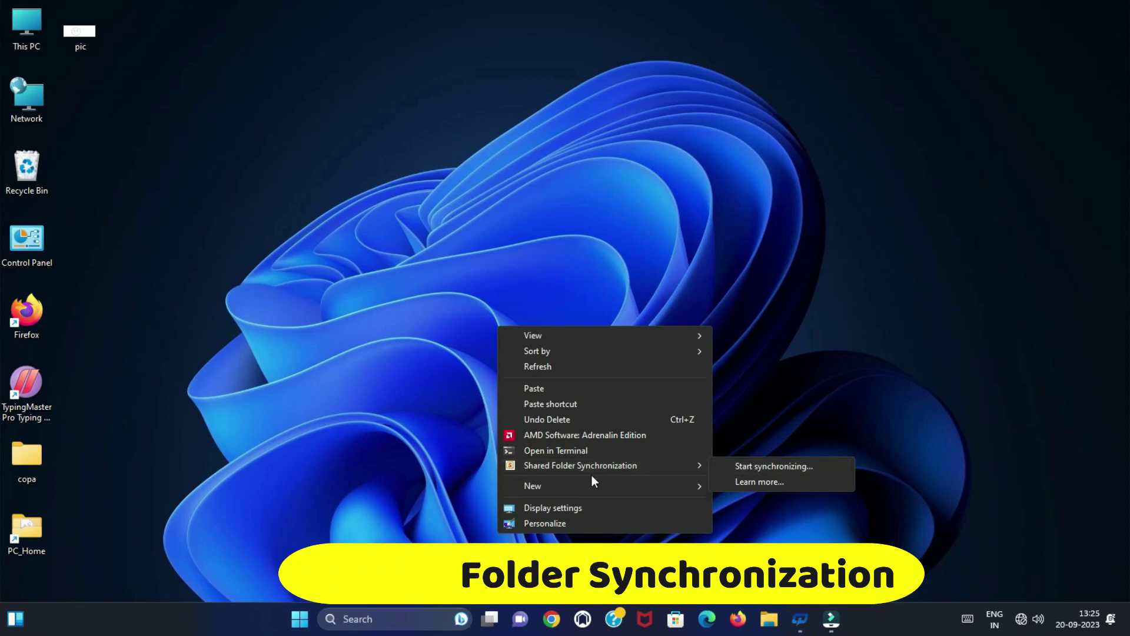
mouse_move(595, 483)
left_click(463, 204)
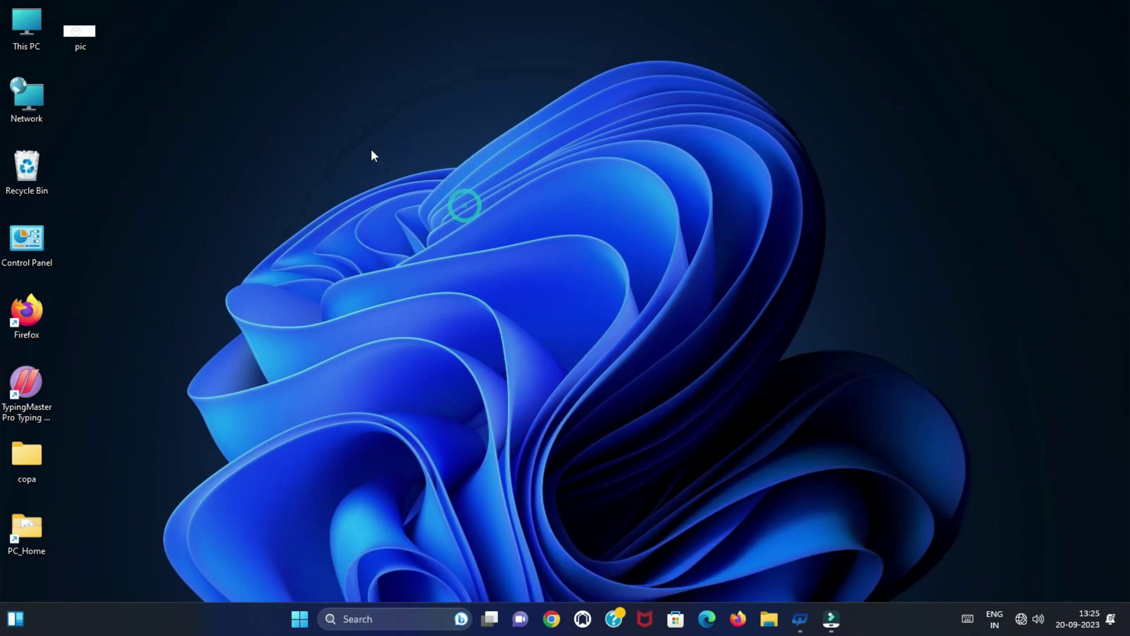
- Show the desktop's expanded context options again to review the available commands
right_click(371, 150)
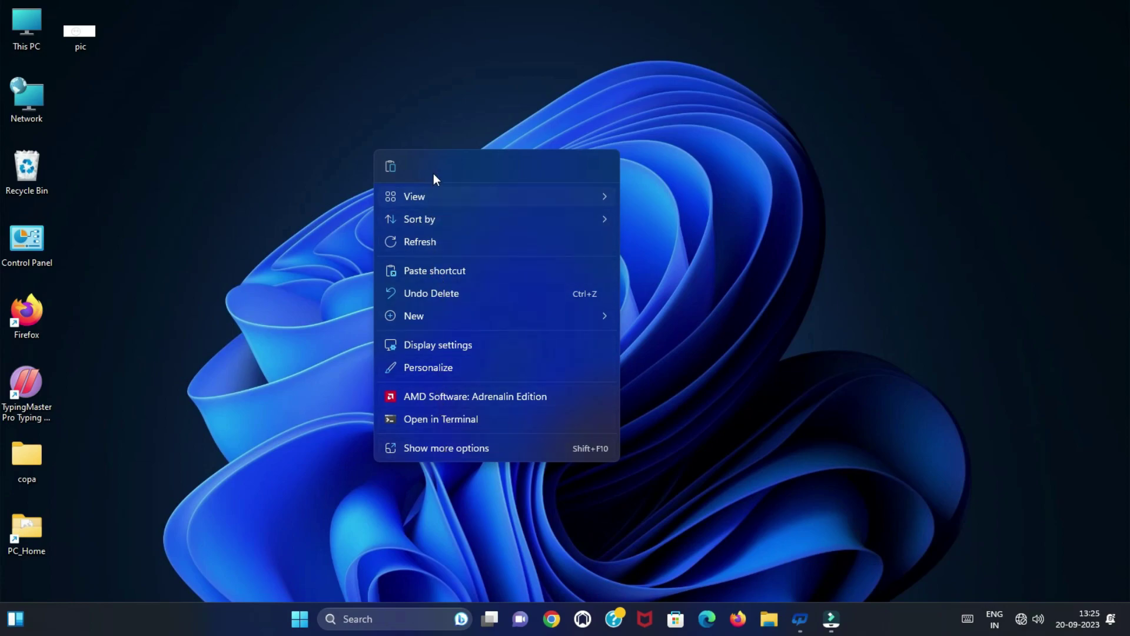
left_click(488, 452)
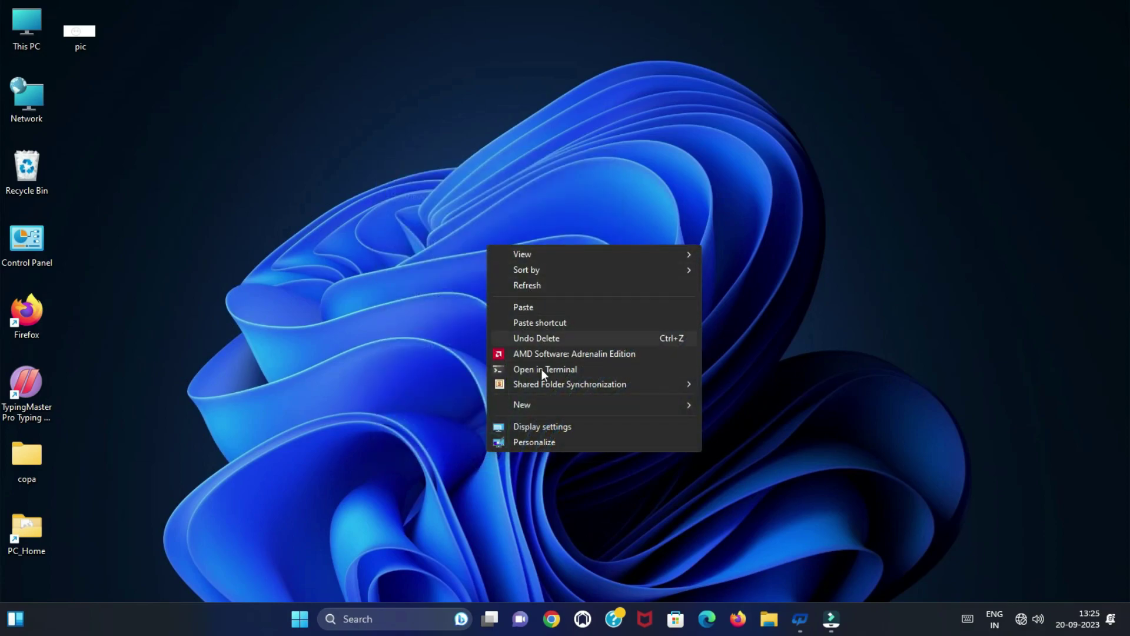